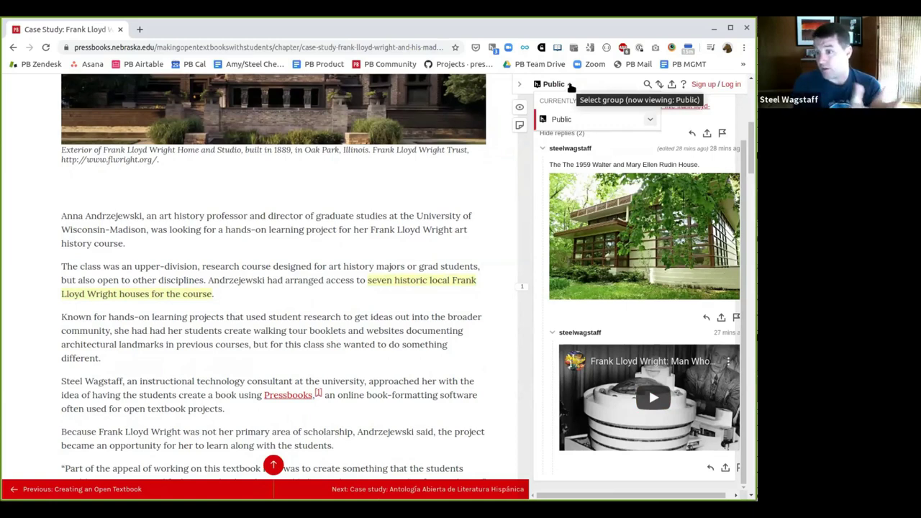
- Collapse the Hypothesis annotation sidebar beside the Frank Lloyd Wright case-study chapter
click(518, 85)
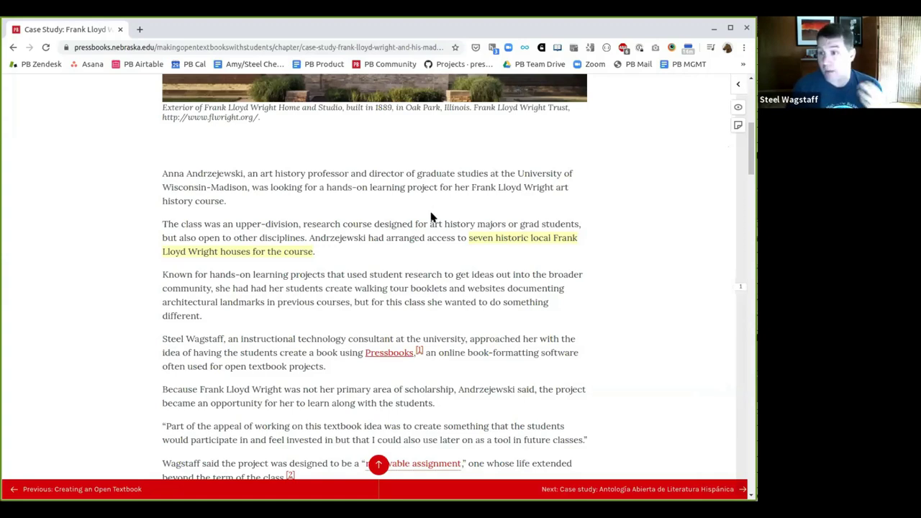
- Scroll to the top of the chapter and go to the book's admin Dashboard
scroll(432, 216, up, 5)
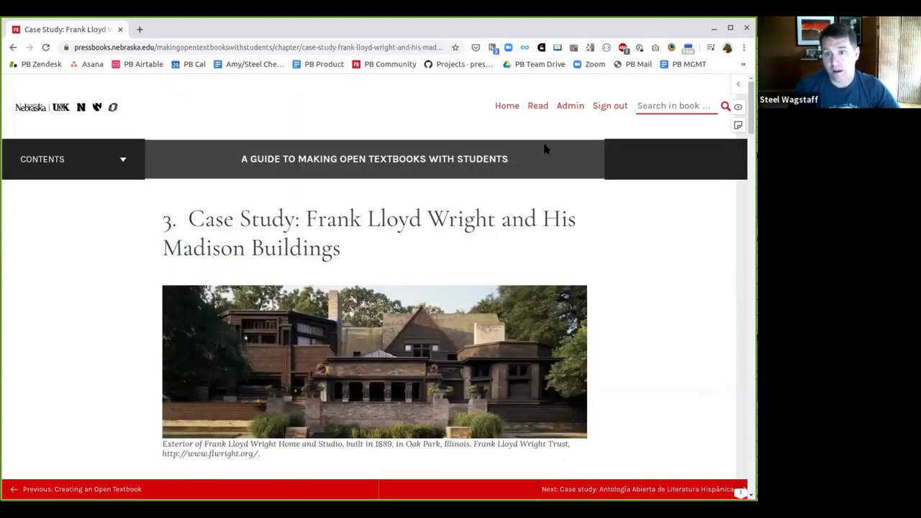
click(570, 105)
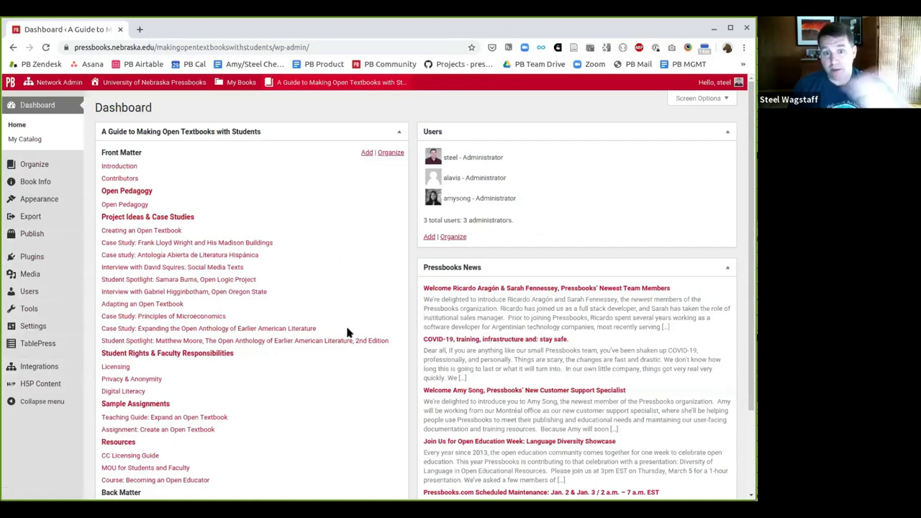
- Open the book's public Visit Book page in a new tab and switch to it
mouse_move(36, 166)
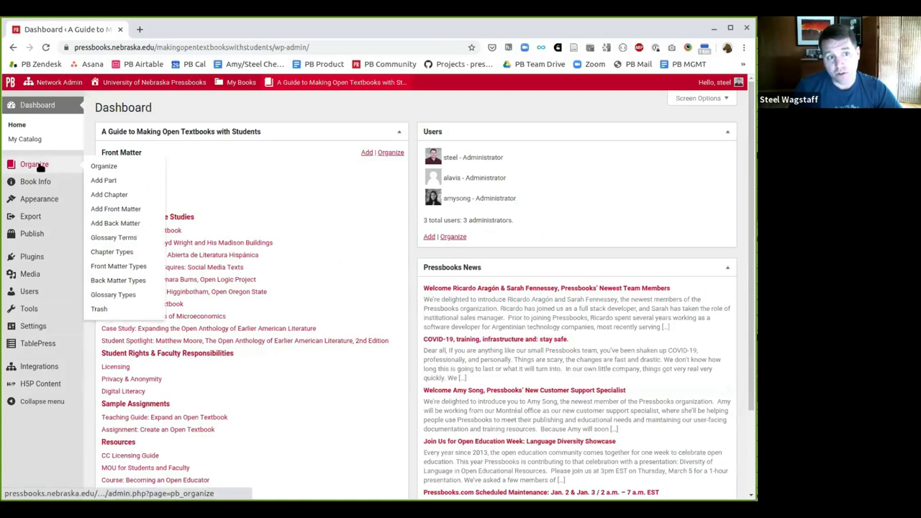
mouse_move(41, 185)
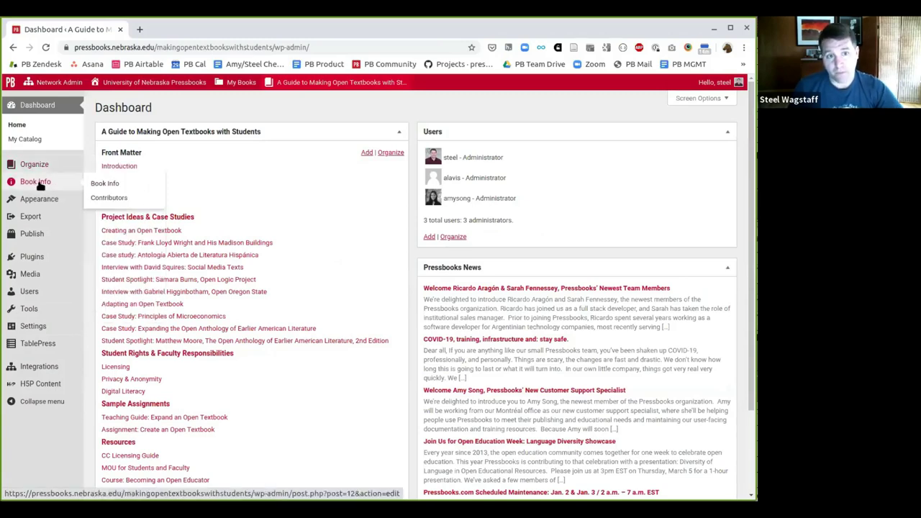
mouse_move(302, 84)
middle_click(300, 103)
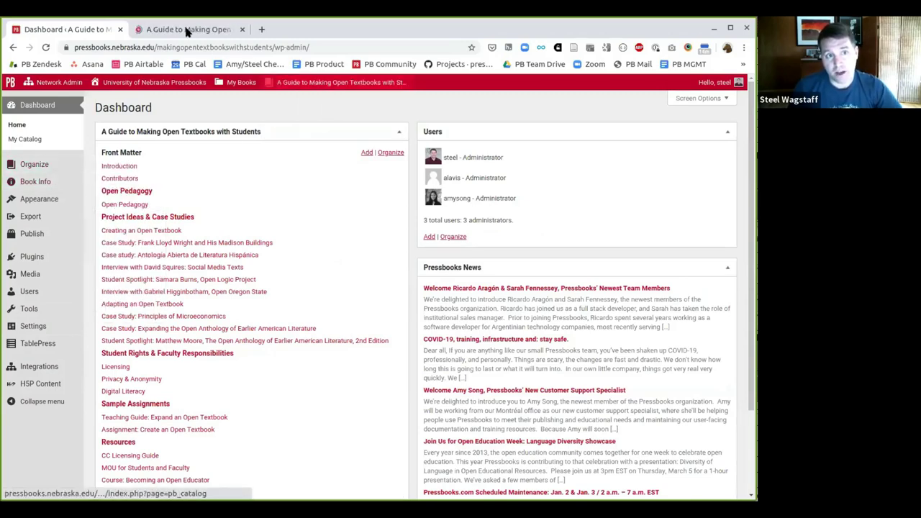
click(185, 31)
- Scroll down to review the public page's Metadata section, then return to the Dashboard tab
scroll(402, 326, down, 1)
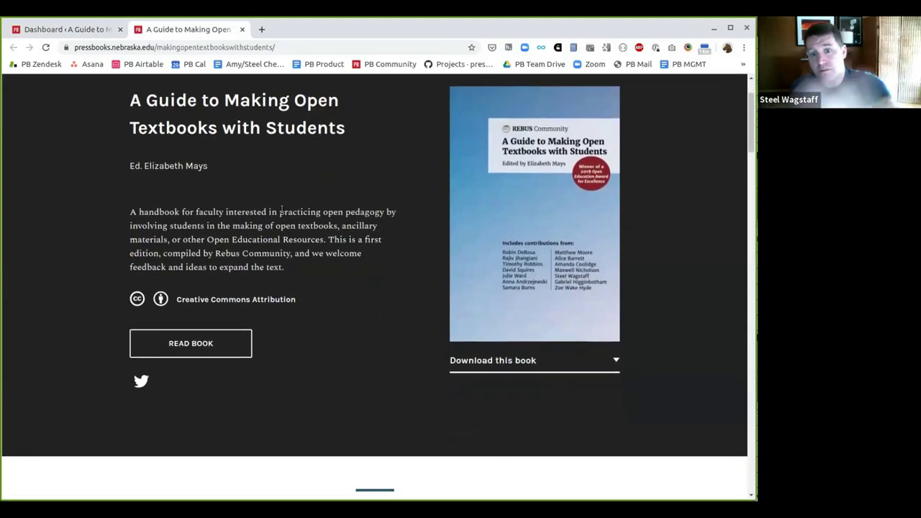
scroll(280, 211, down, 15)
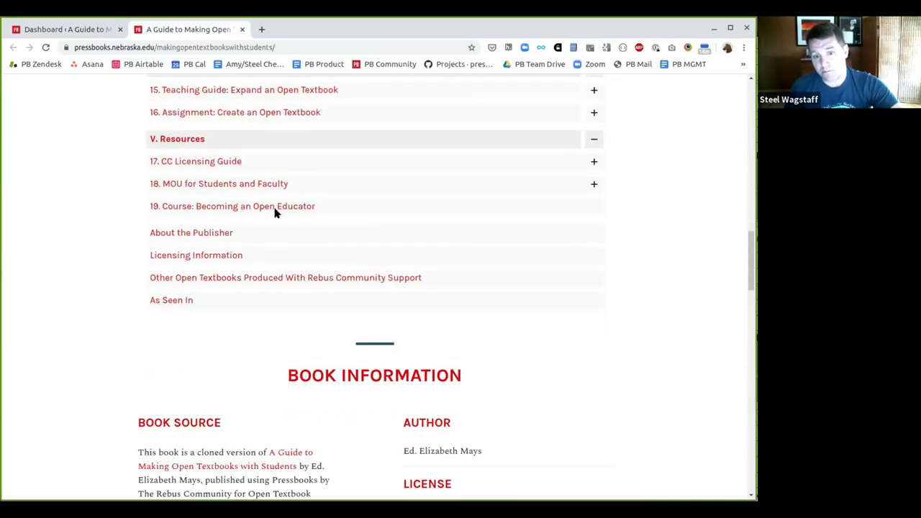
scroll(274, 211, down, 8)
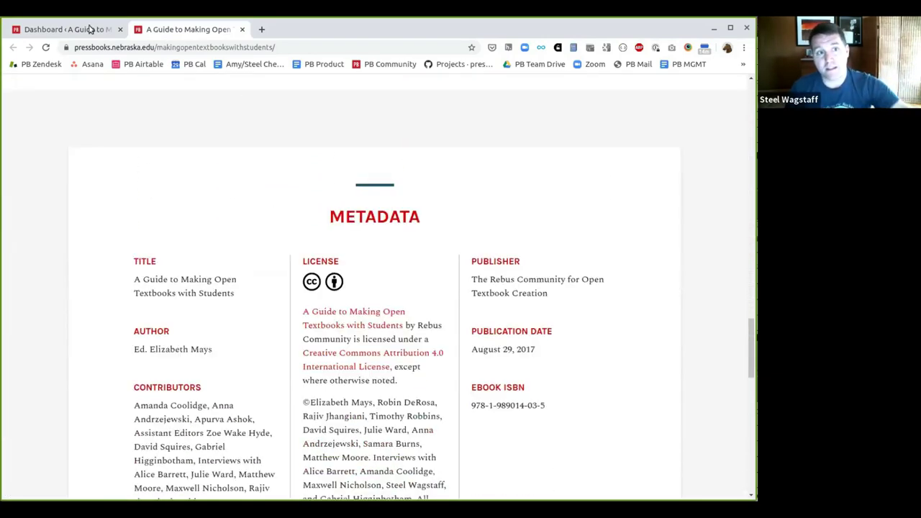
click(57, 29)
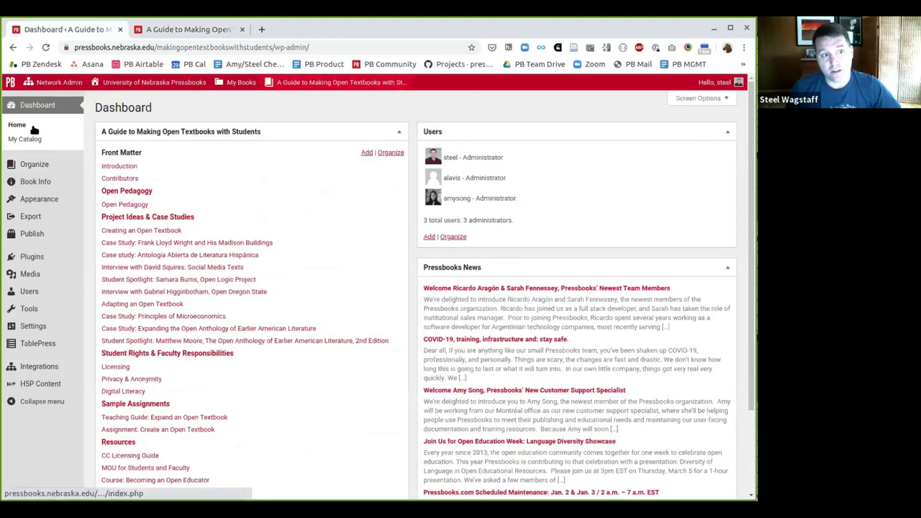
mouse_move(26, 185)
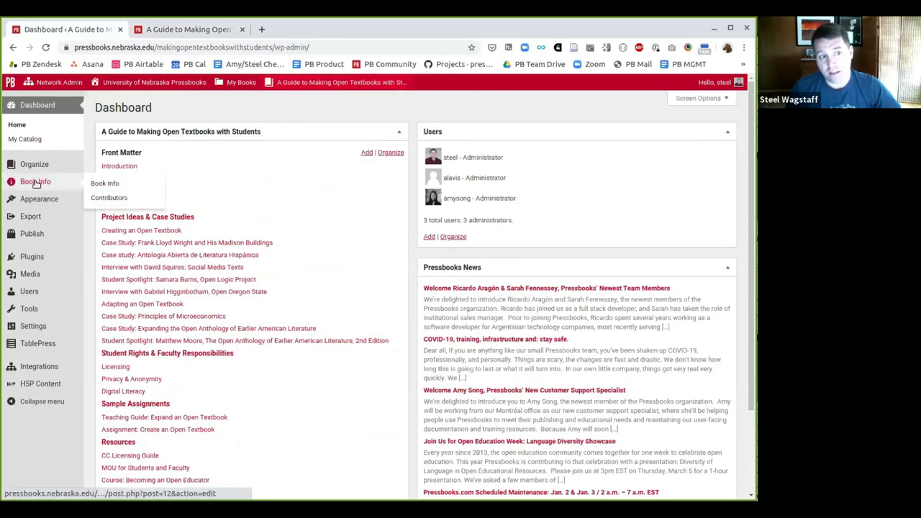
- Open Book Info, scroll through the author, editor, translator and reviewer fields, then go to contributor creation
click(42, 184)
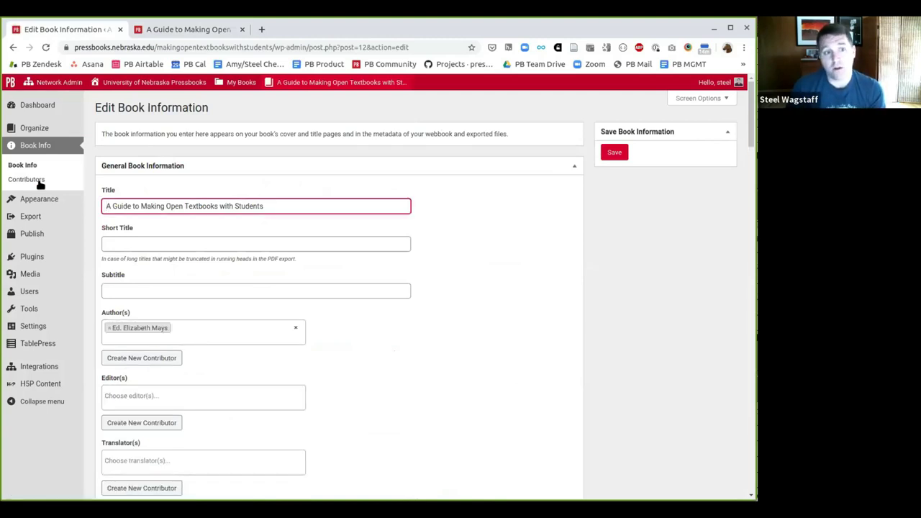
scroll(248, 264, down, 1)
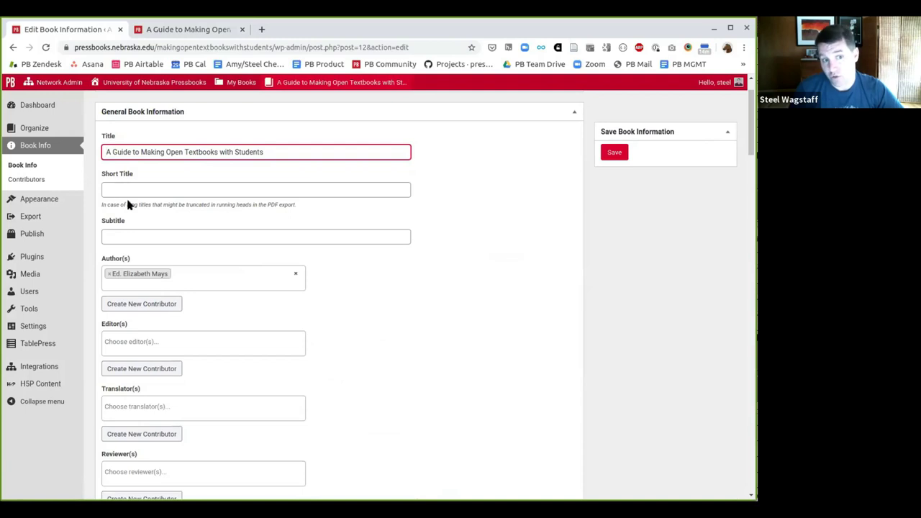
scroll(141, 220, down, 1)
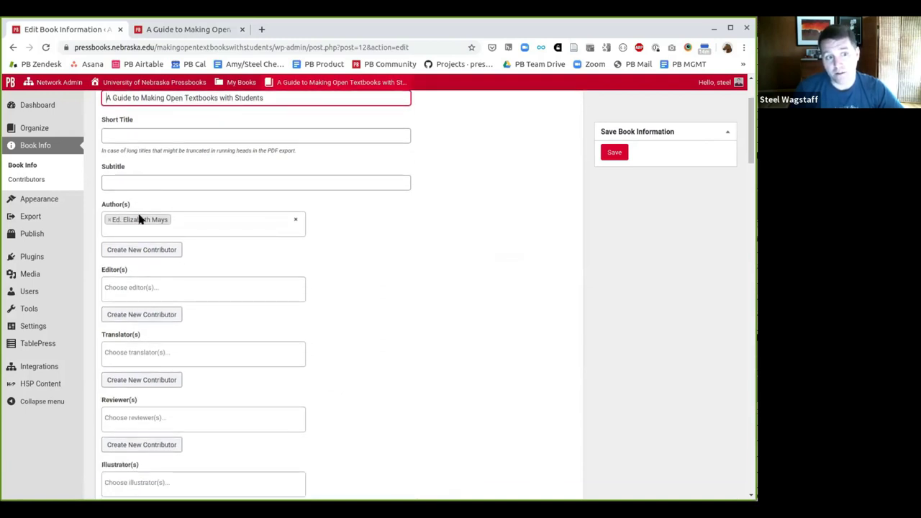
scroll(152, 449, down, 1)
scroll(151, 449, down, 1)
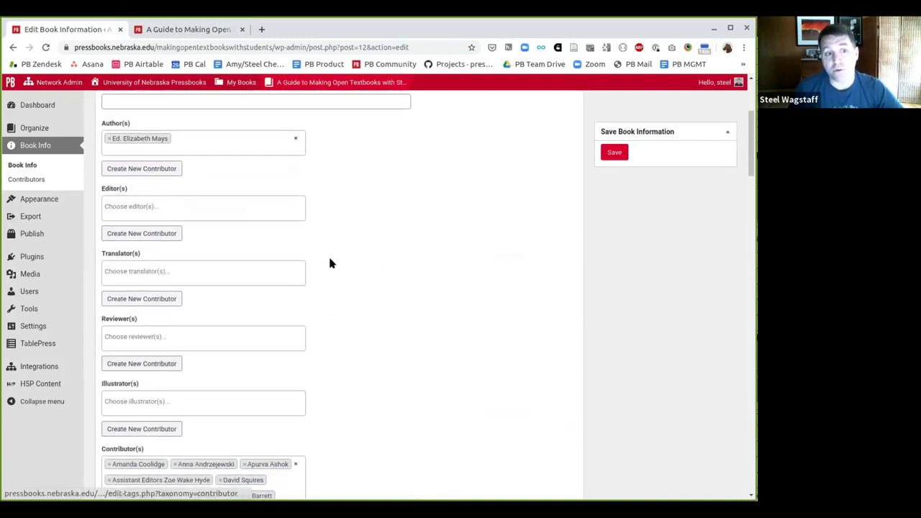
click(144, 171)
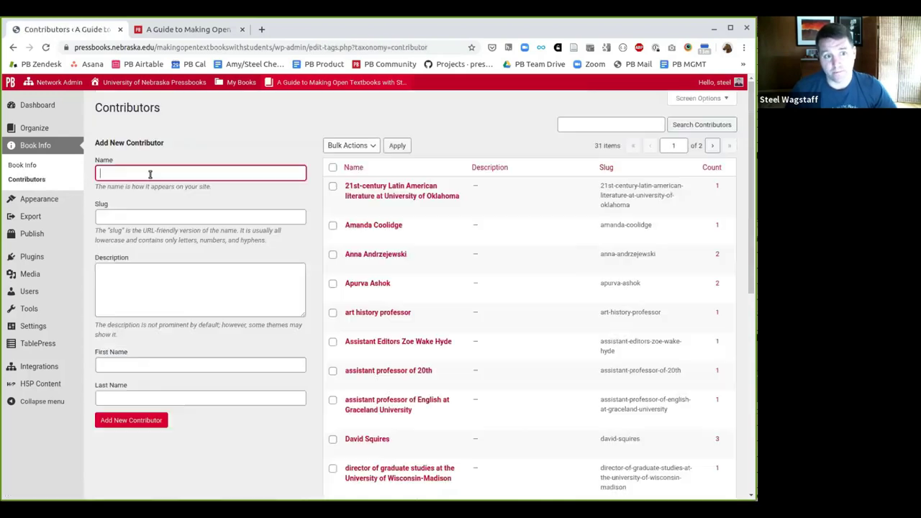
- Add two new people by name to the book's Contributors list, correcting a typo in the second
click(149, 174)
click(127, 424)
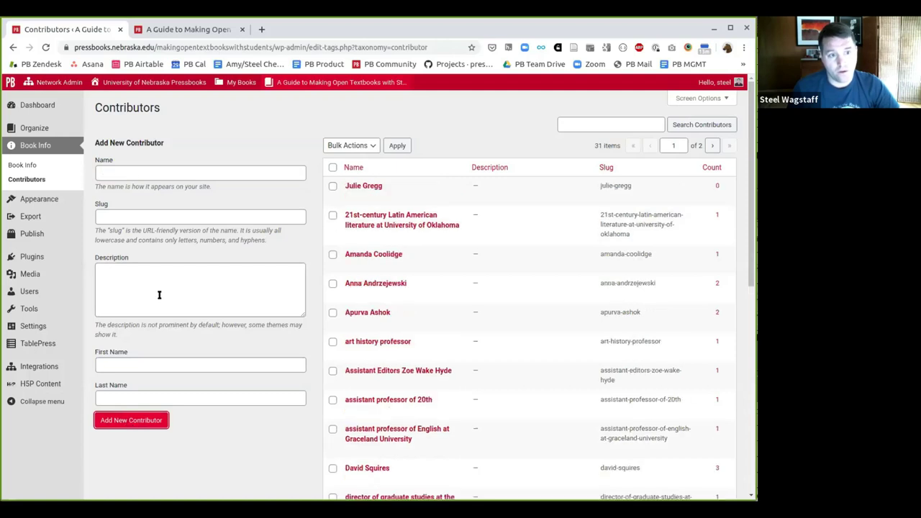
click(148, 176)
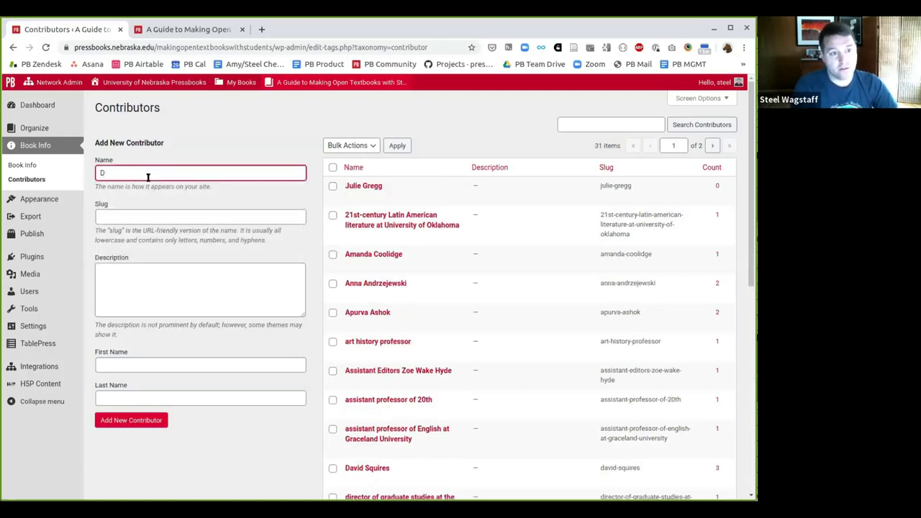
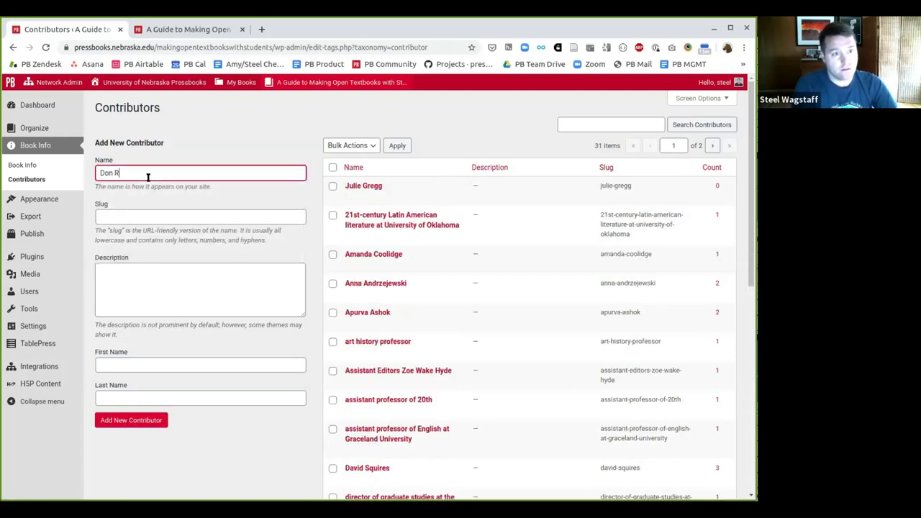
click(140, 422)
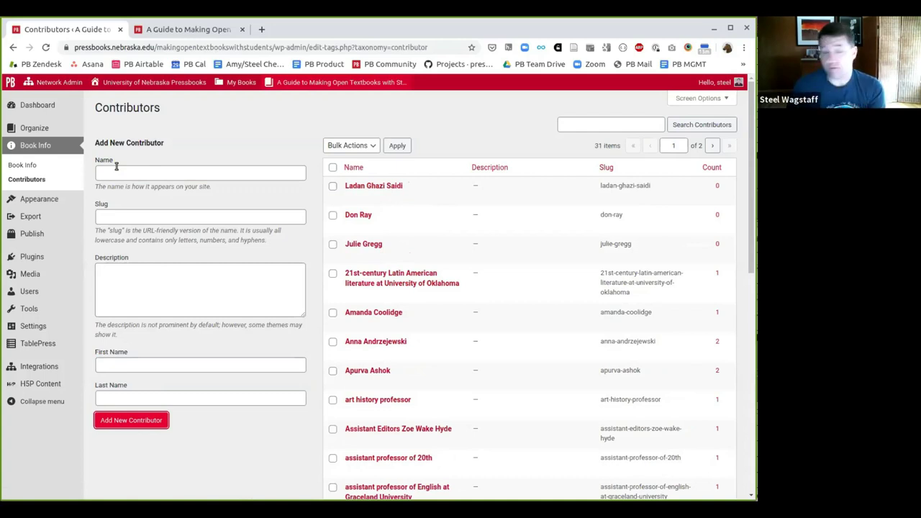
- Back in Book Info, choose the first new contributor in the Translator(s) field
click(27, 165)
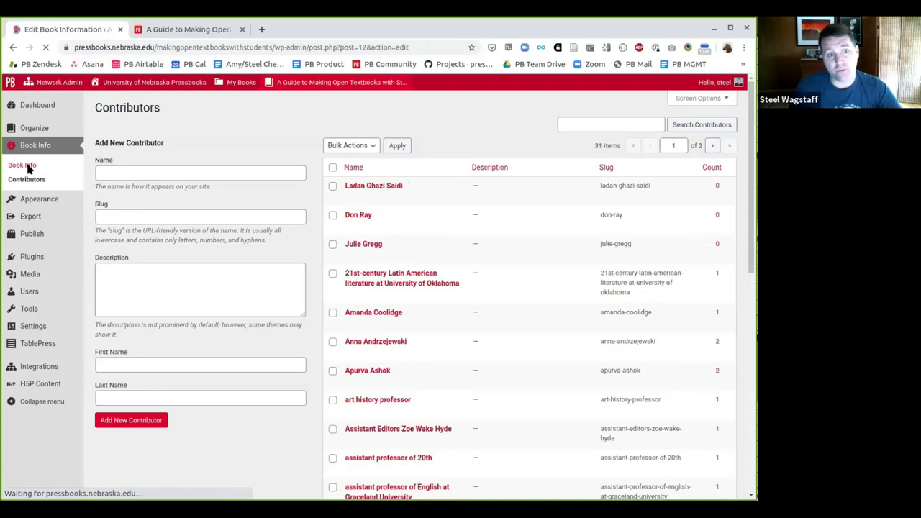
scroll(374, 338, down, 1)
scroll(371, 333, down, 2)
click(151, 274)
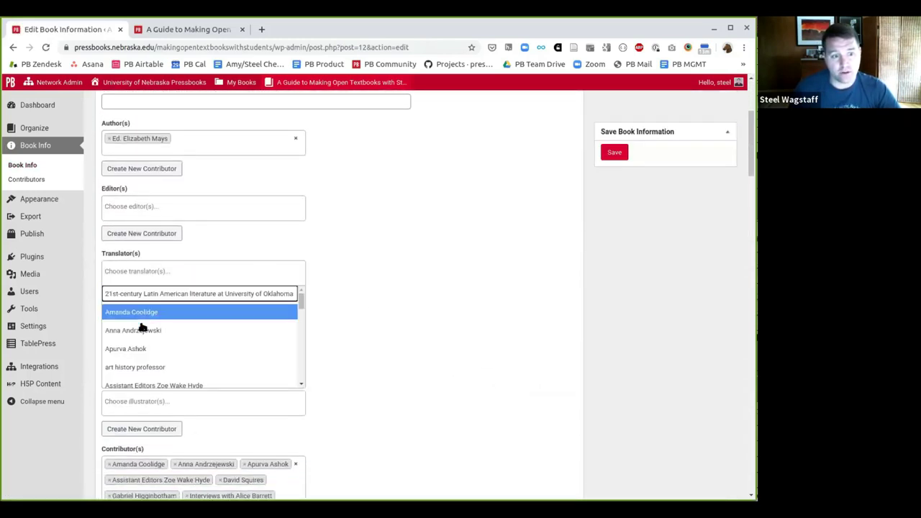
text(Juli)
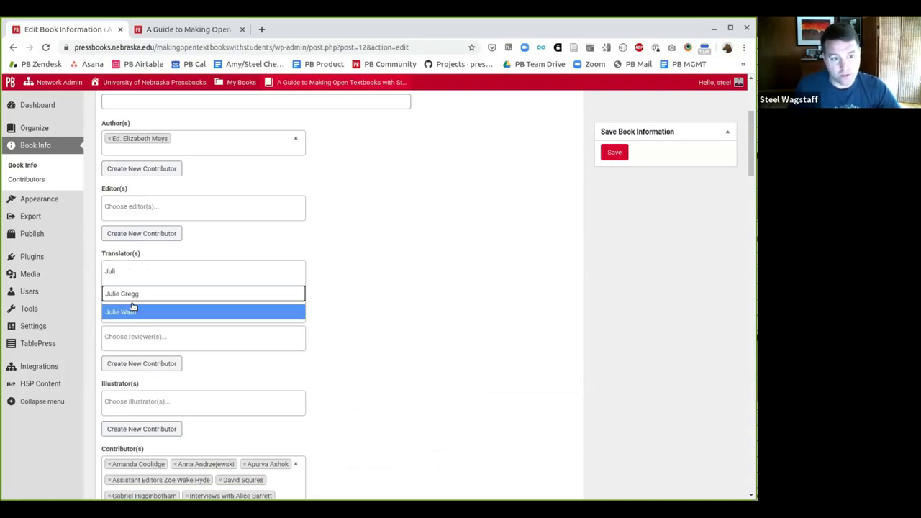
click(130, 293)
- Choose the second new contributor in the Reviewer(s) field
scroll(192, 281, down, 1)
click(190, 282)
text(Don)
click(175, 306)
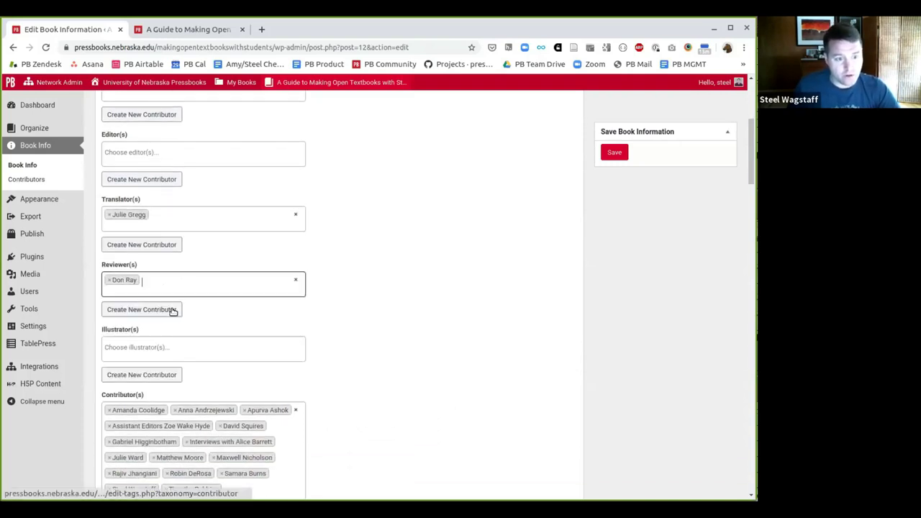
- Choose the third new contributor as Editor(s) and save the book information
scroll(160, 232, up, 2)
click(153, 233)
text(Lan)
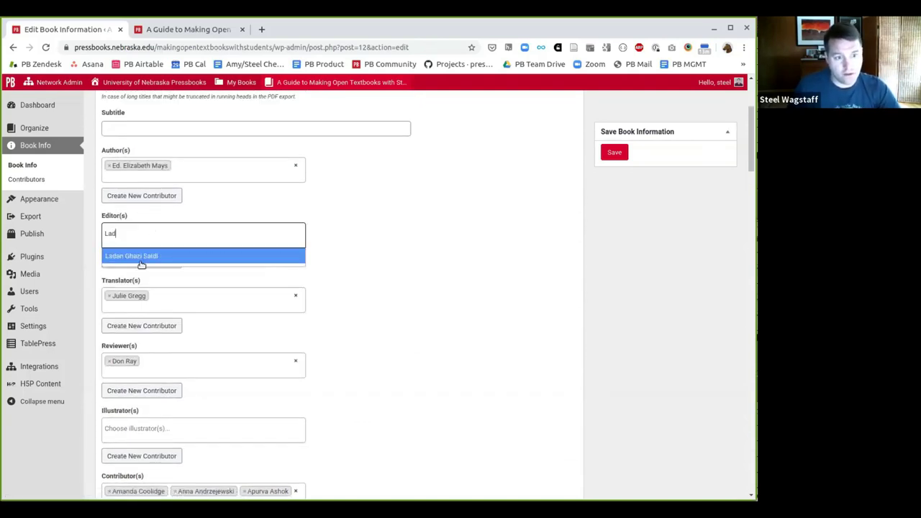
click(146, 257)
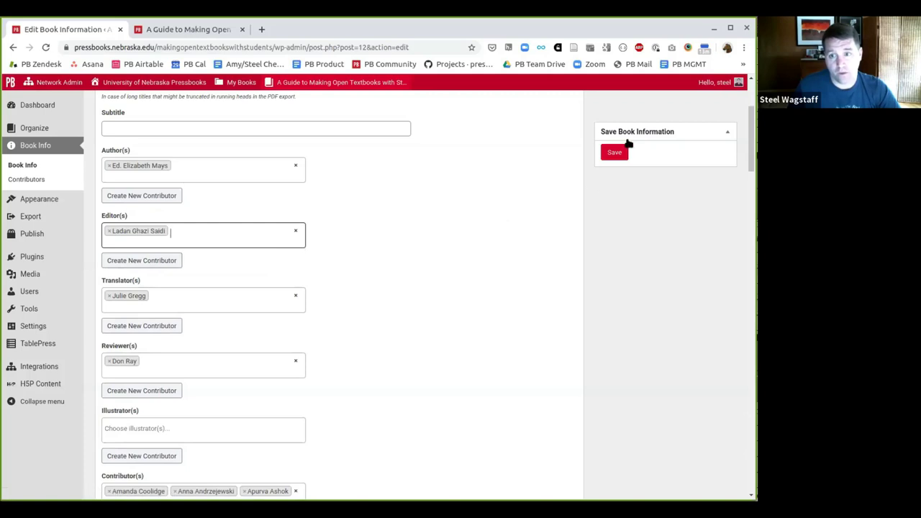
click(623, 156)
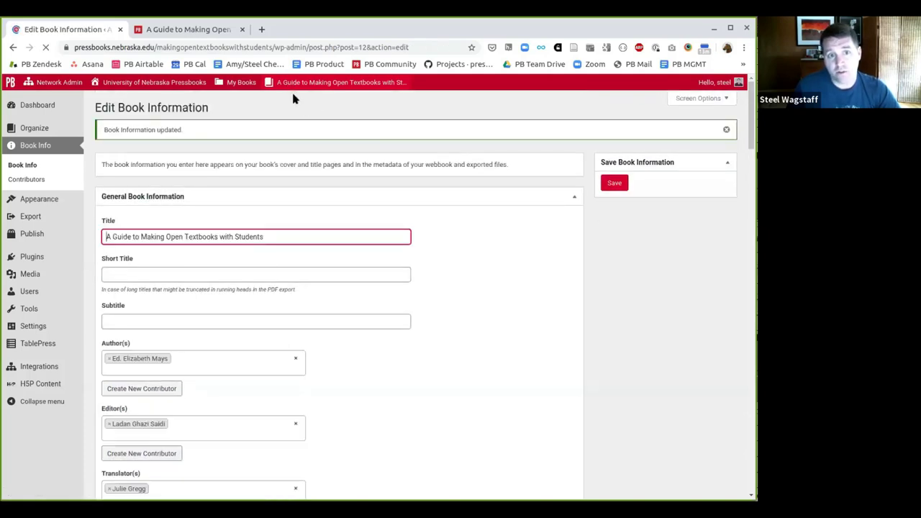
- Open the public home page in a new tab, confirm the new editor, translator and reviewer in its metadata, then return
mouse_move(302, 93)
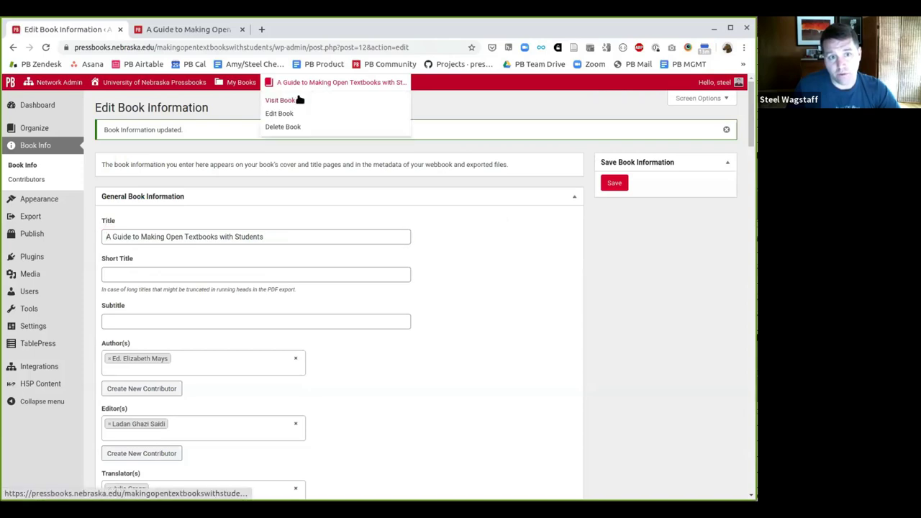
middle_click(282, 100)
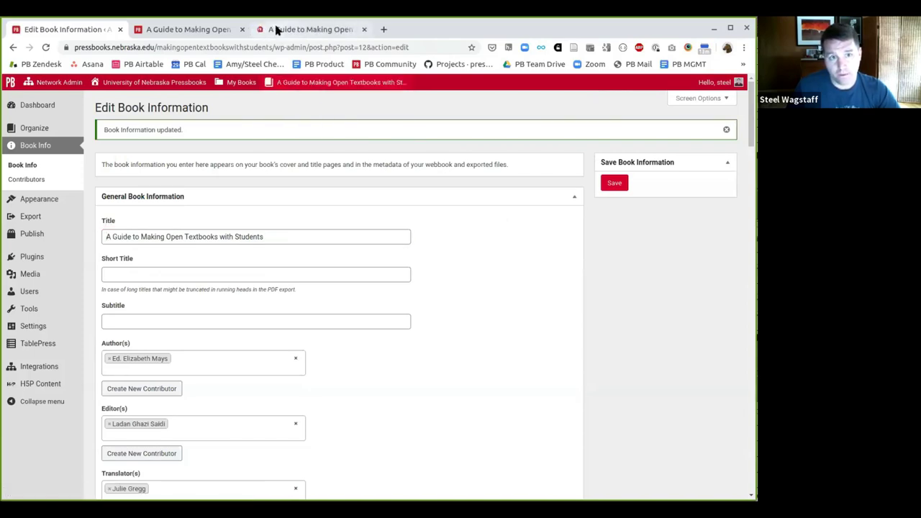
click(277, 30)
scroll(355, 282, down, 15)
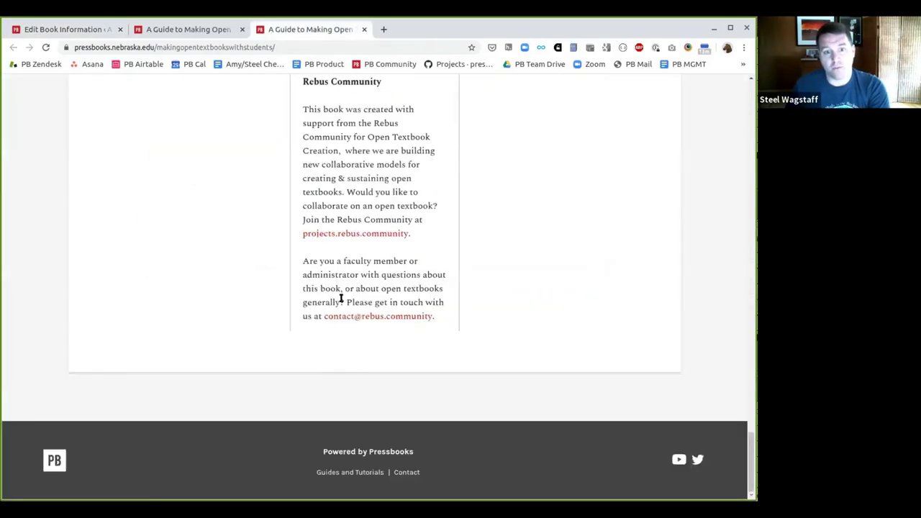
scroll(304, 295, up, 7)
scroll(304, 295, up, 3)
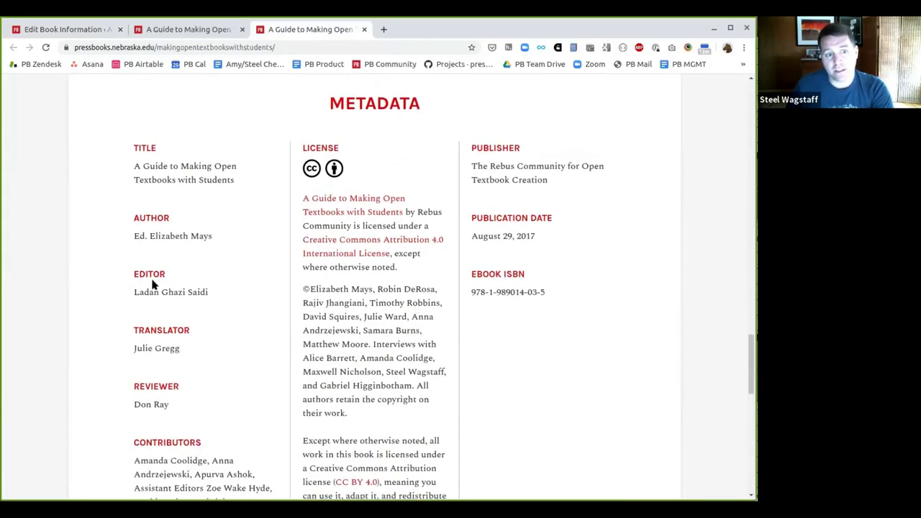
drag(132, 292, 211, 302)
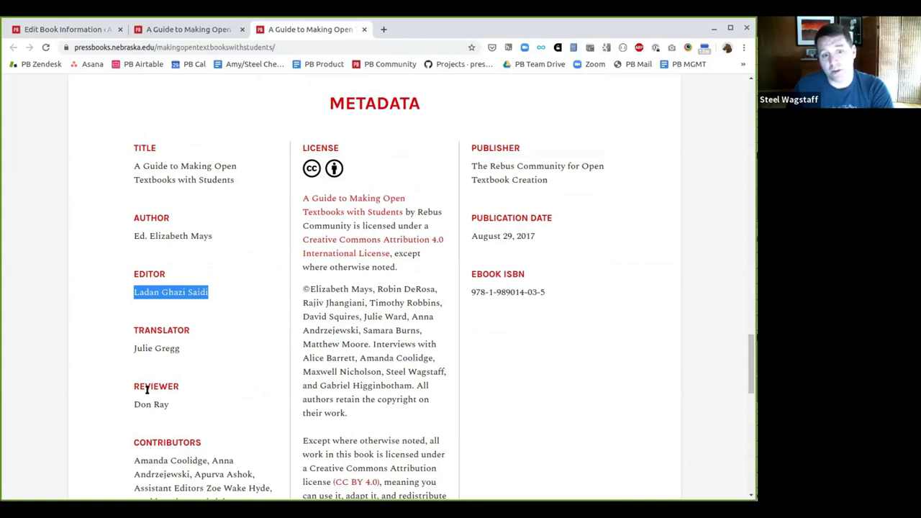
click(65, 29)
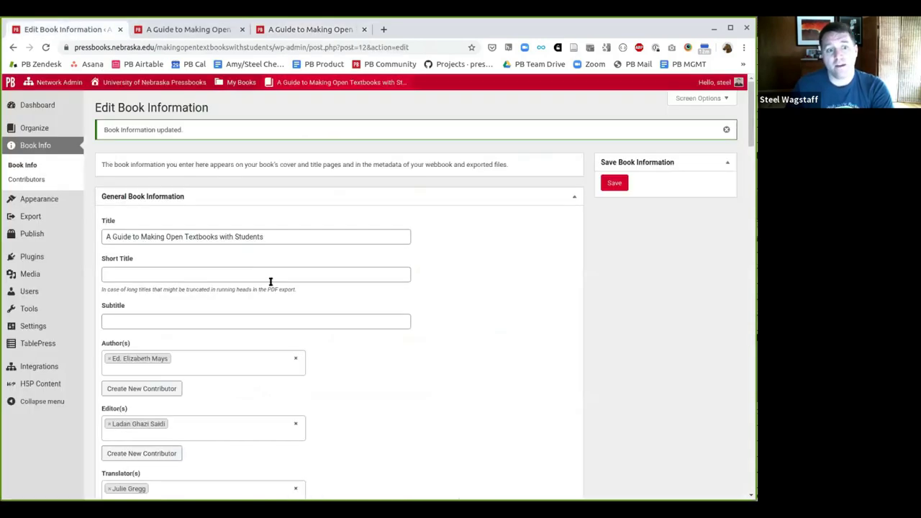
scroll(278, 288, down, 8)
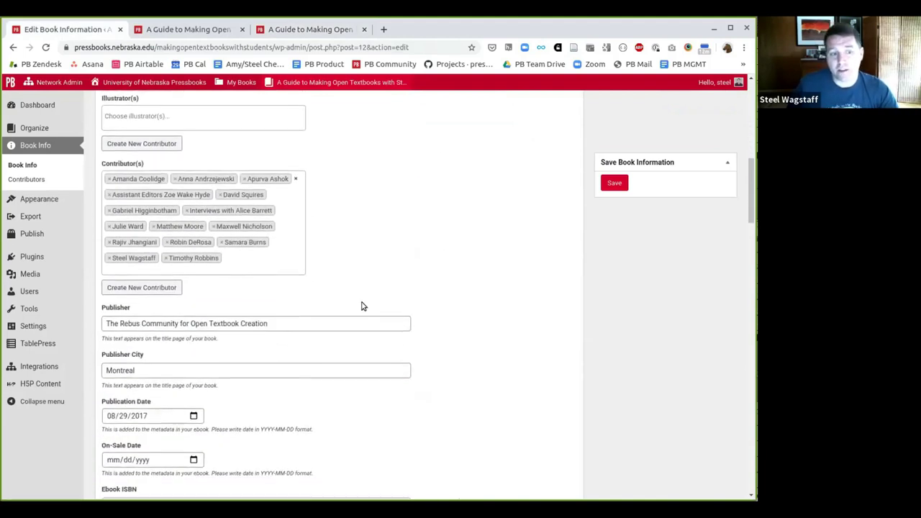
scroll(302, 260, down, 2)
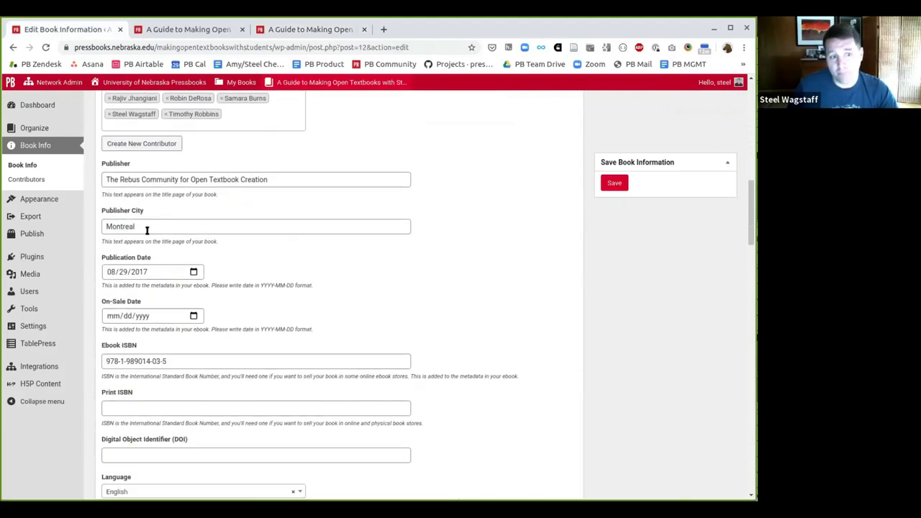
scroll(152, 271, down, 3)
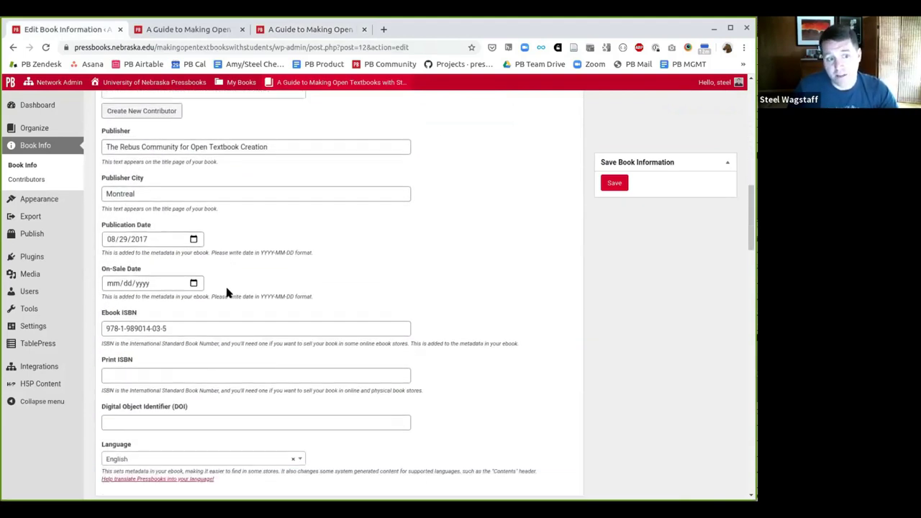
scroll(184, 300, down, 3)
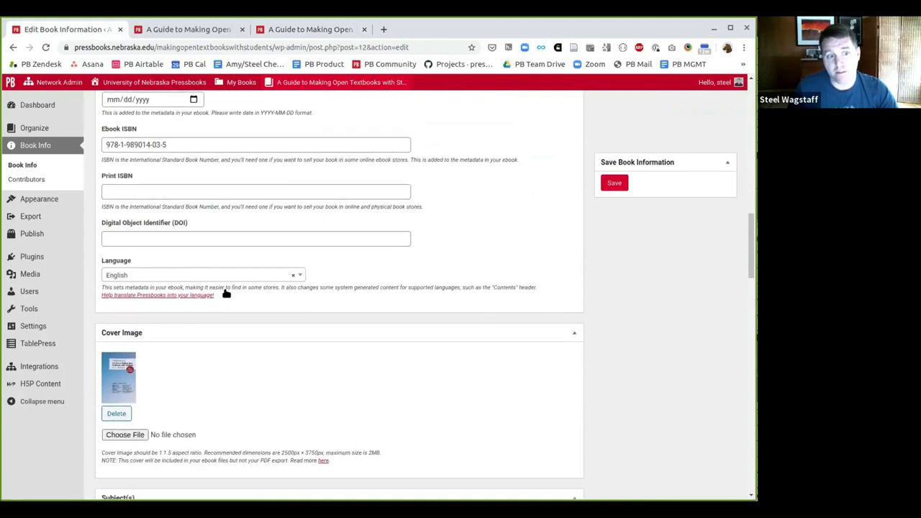
click(298, 275)
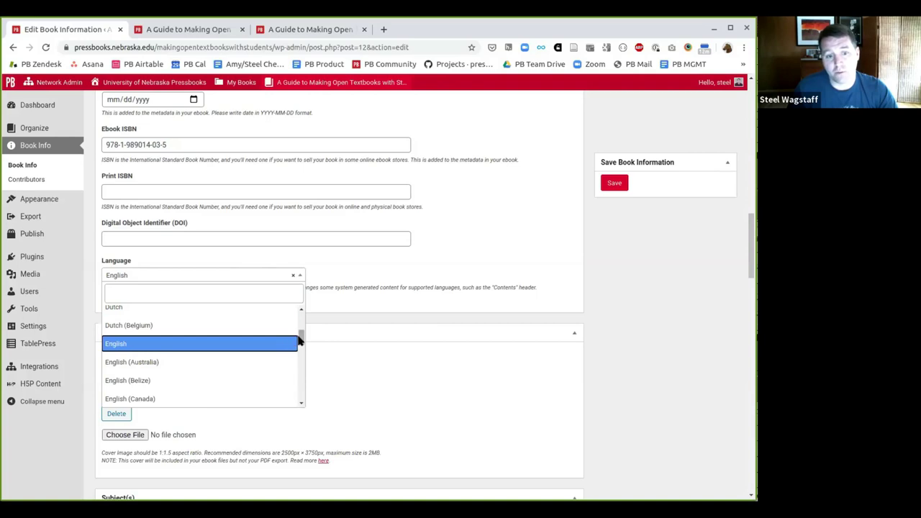
scroll(290, 357, down, 3)
drag(301, 342, 302, 381)
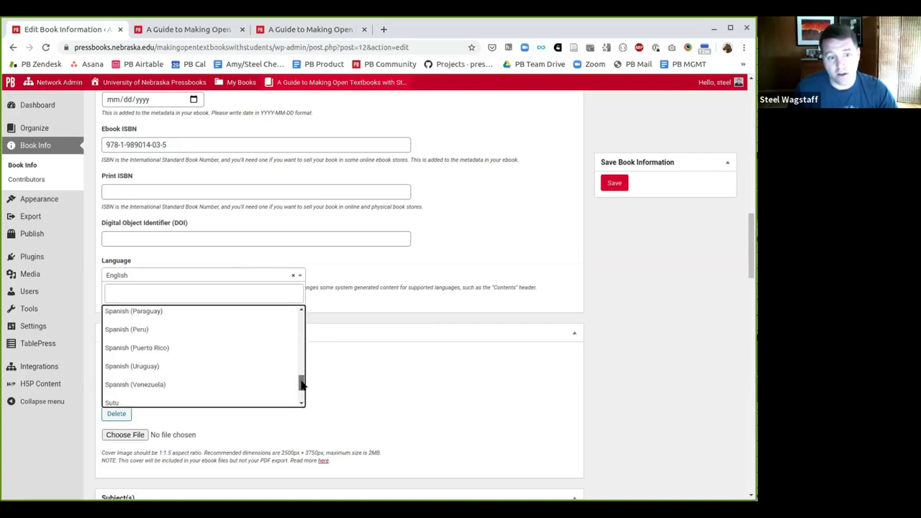
scroll(255, 374, up, 3)
scroll(228, 347, up, 4)
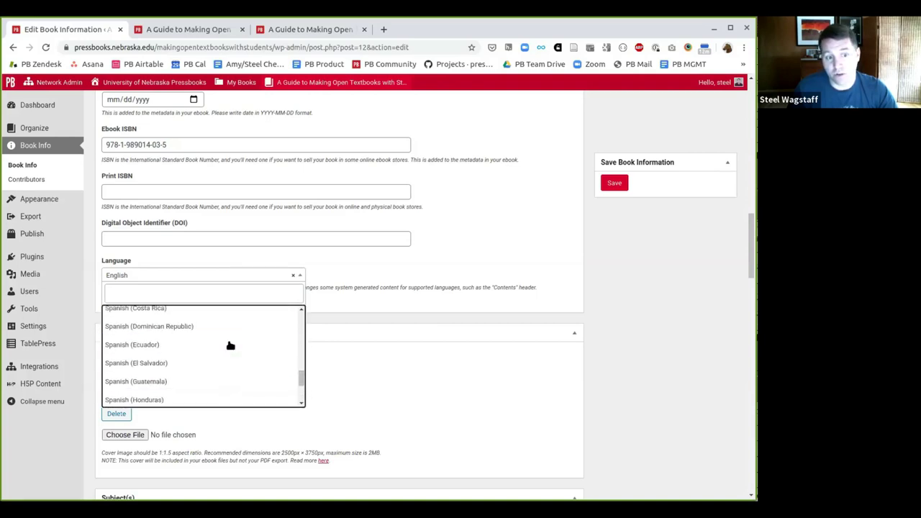
click(394, 271)
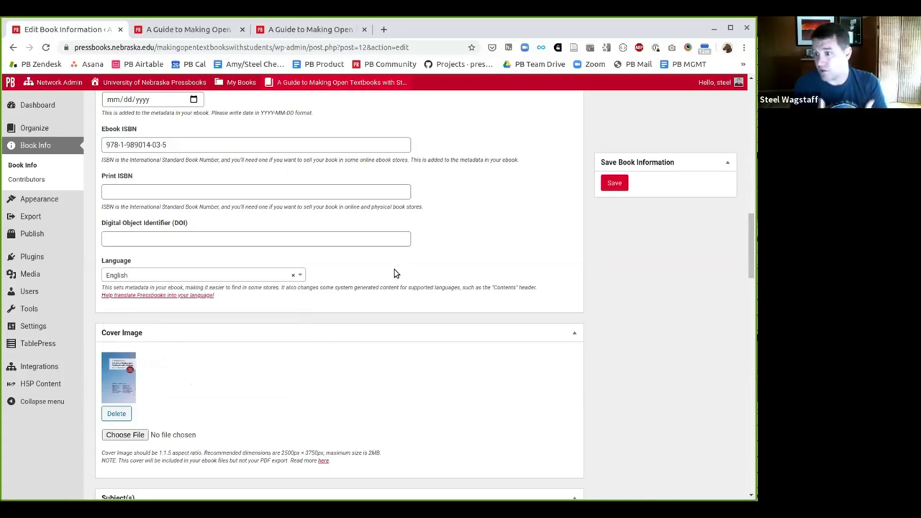
scroll(358, 295, down, 4)
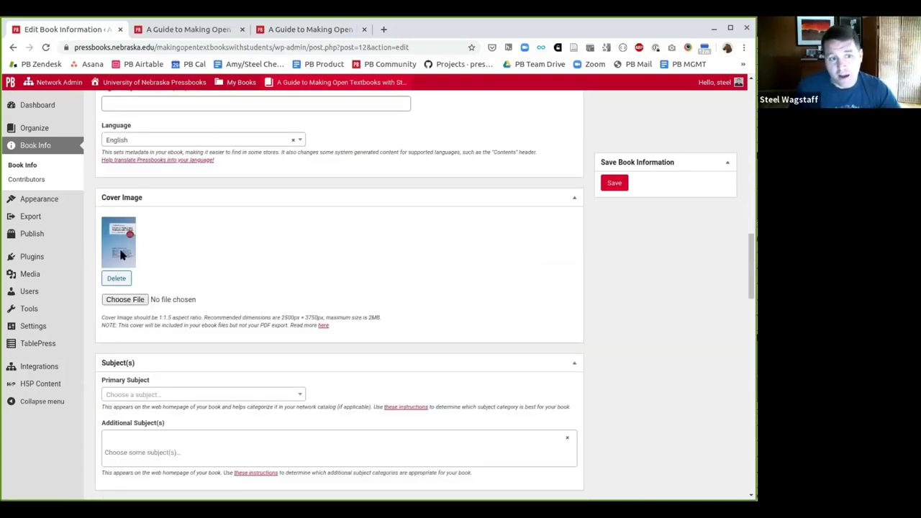
- Scroll to the Copyright section and expand the Copyright License options
scroll(218, 292, down, 3)
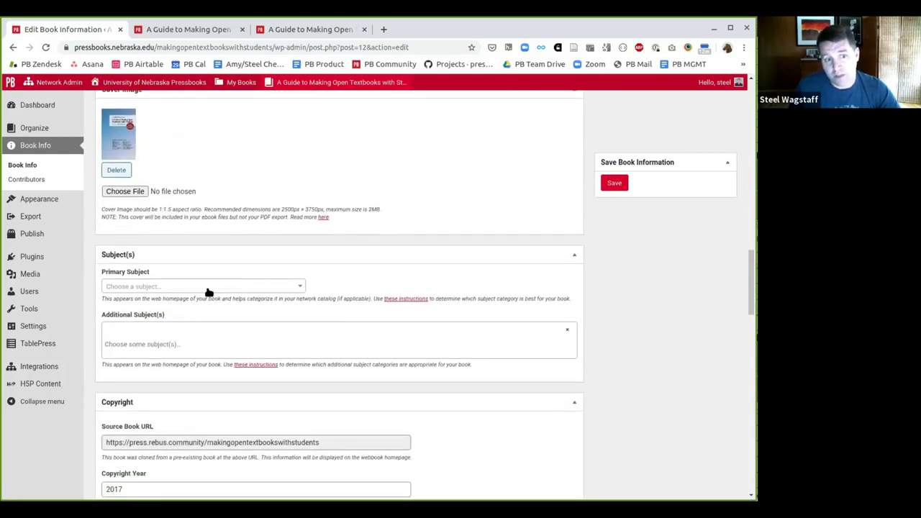
scroll(207, 292, down, 6)
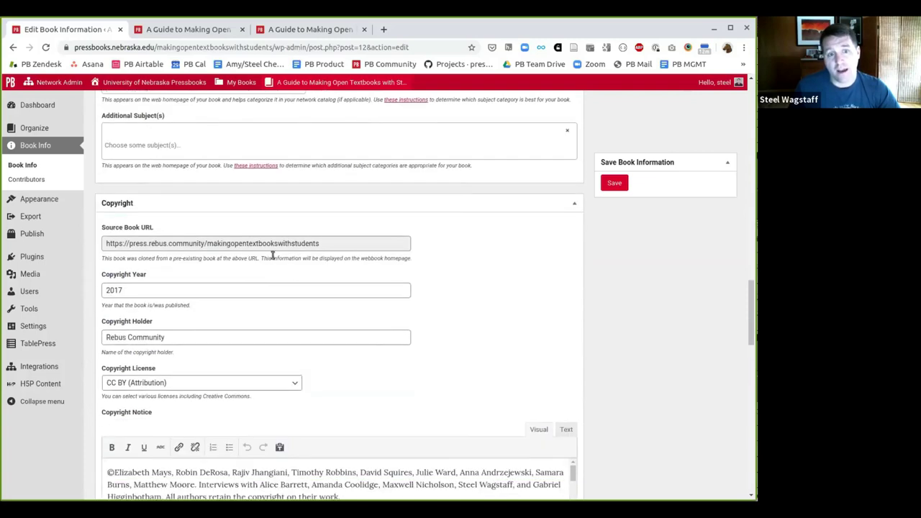
scroll(154, 208, down, 2)
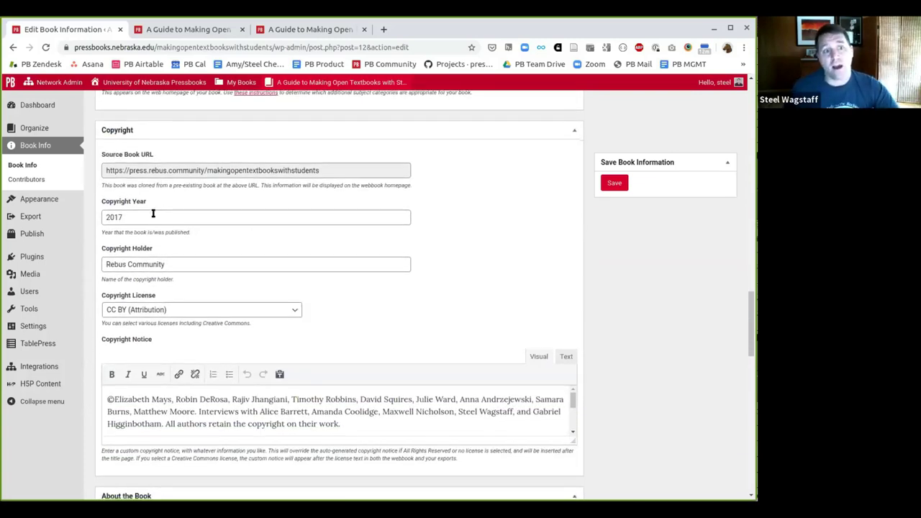
scroll(153, 201, down, 2)
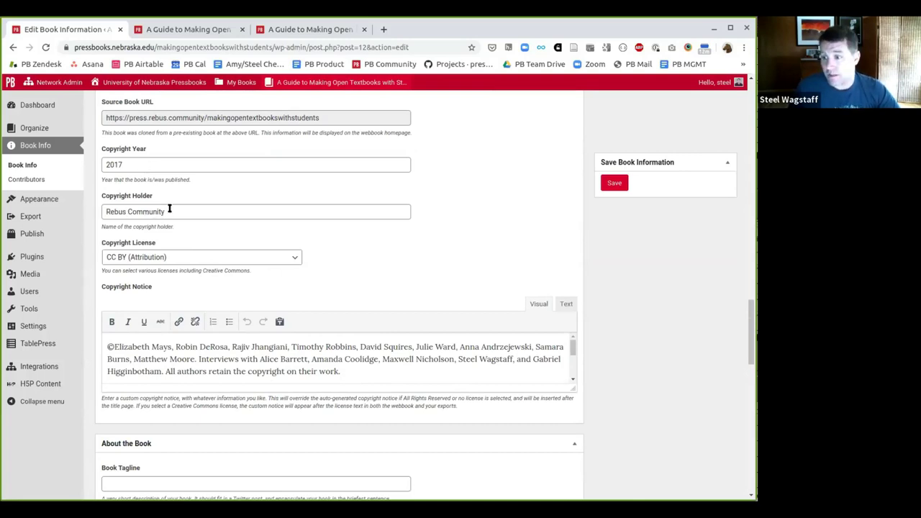
click(198, 258)
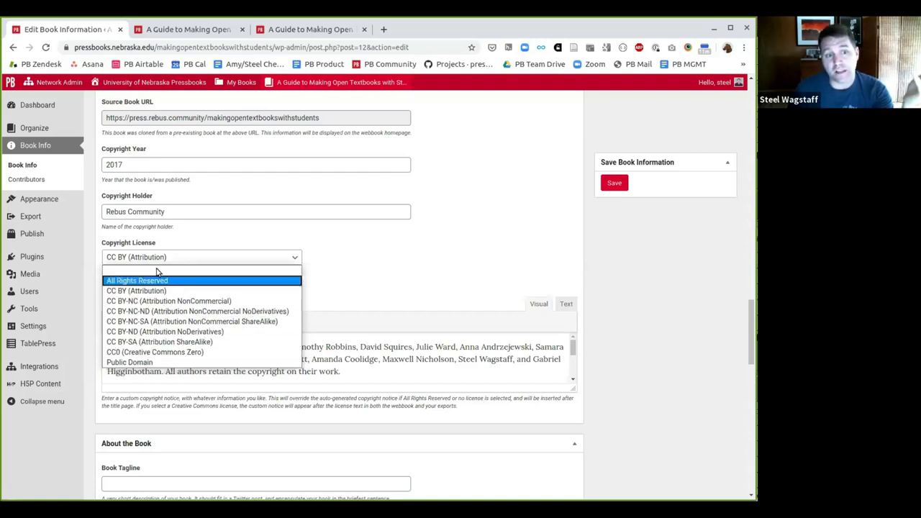
- Keep the CC BY license and enlarge the Copyright Notice editor to show the full notice
click(394, 262)
scroll(284, 303, down, 1)
drag(575, 334, 580, 464)
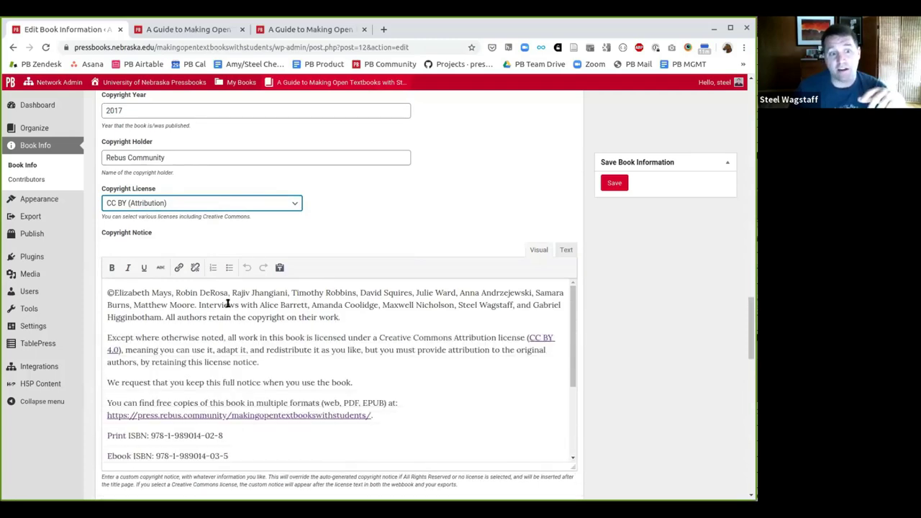
- Scroll to the bottom of the form to review the BISAC subject, list prices and audience
scroll(205, 318, down, 1)
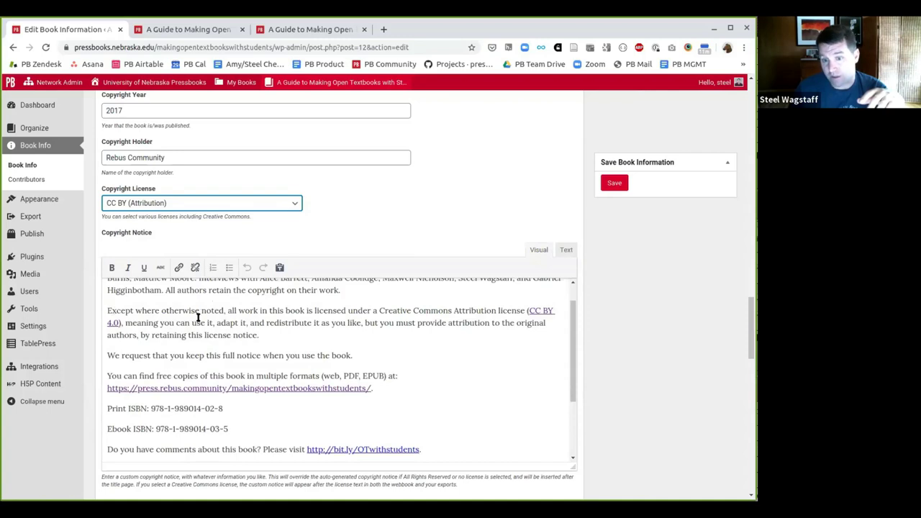
scroll(193, 315, down, 1)
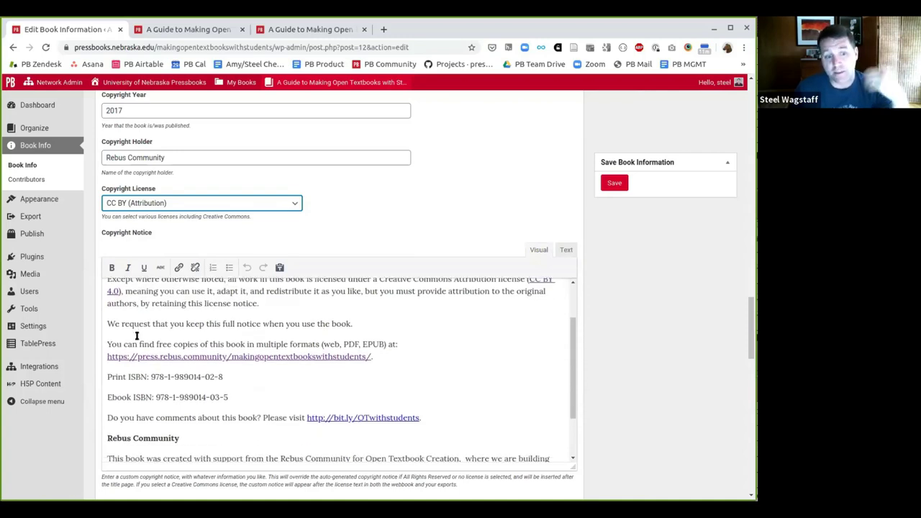
scroll(137, 335, down, 2)
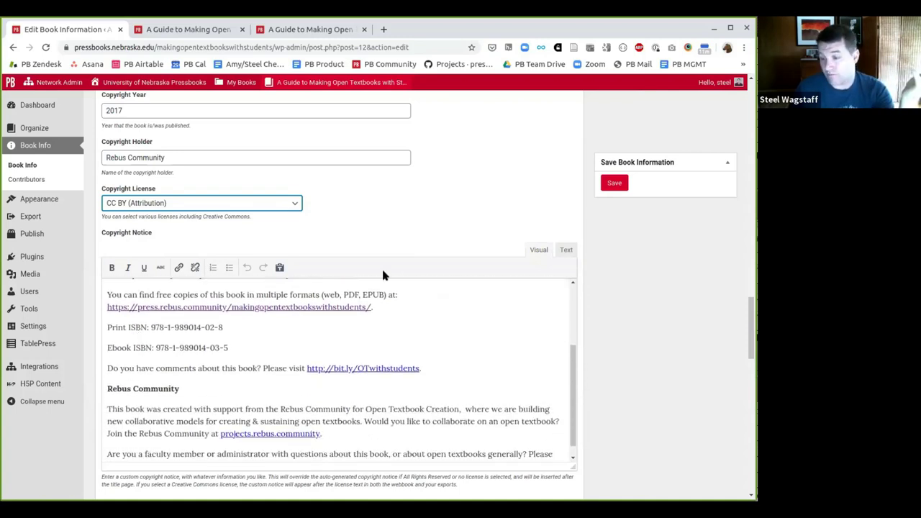
scroll(609, 312, down, 3)
scroll(610, 322, down, 3)
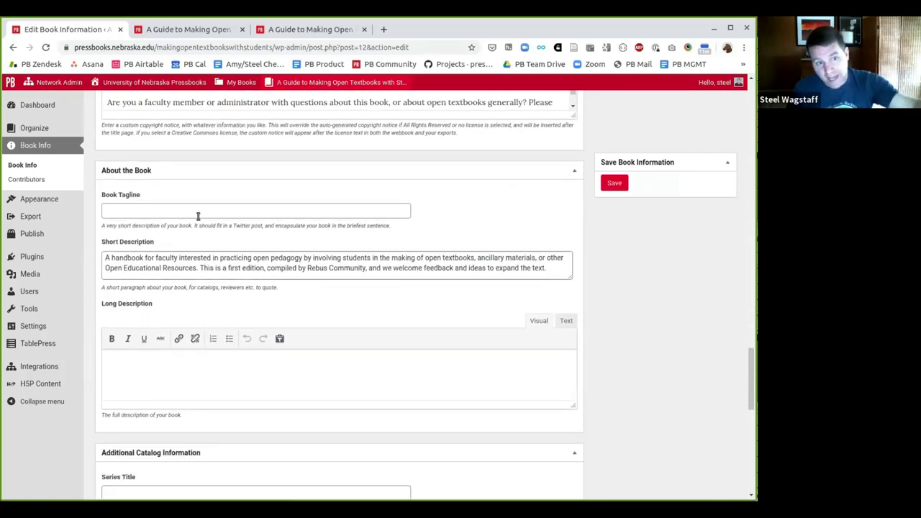
scroll(200, 266, down, 4)
scroll(200, 270, down, 2)
scroll(179, 255, down, 4)
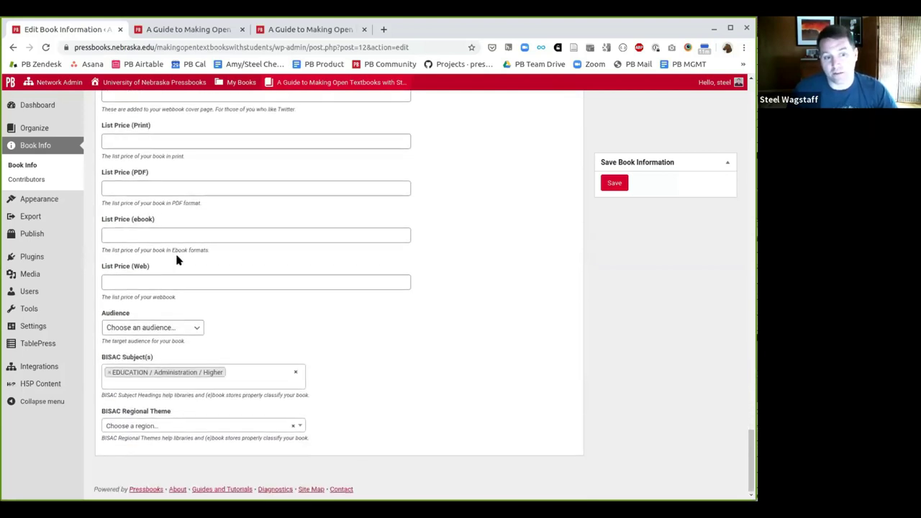
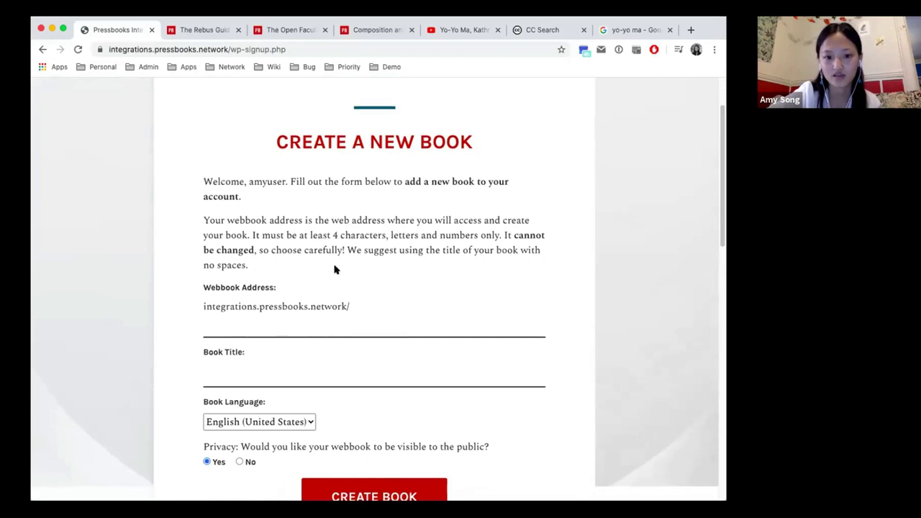
- Enter nebraskatest as the webbook address and Nebraska Test Book as the book title
drag(209, 220, 267, 265)
click(303, 342)
click(303, 327)
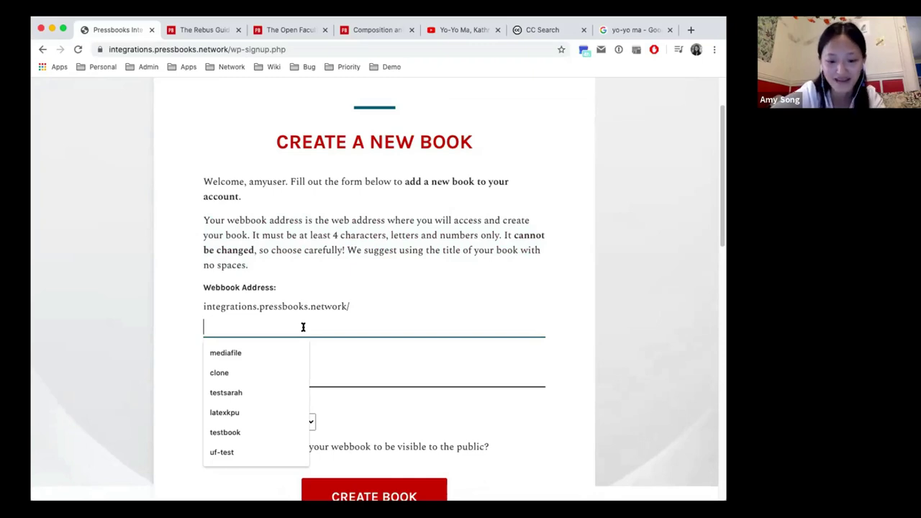
text(nebrast)
text(ka t)
key(BackSpace)
key(BackSpace)
text(test)
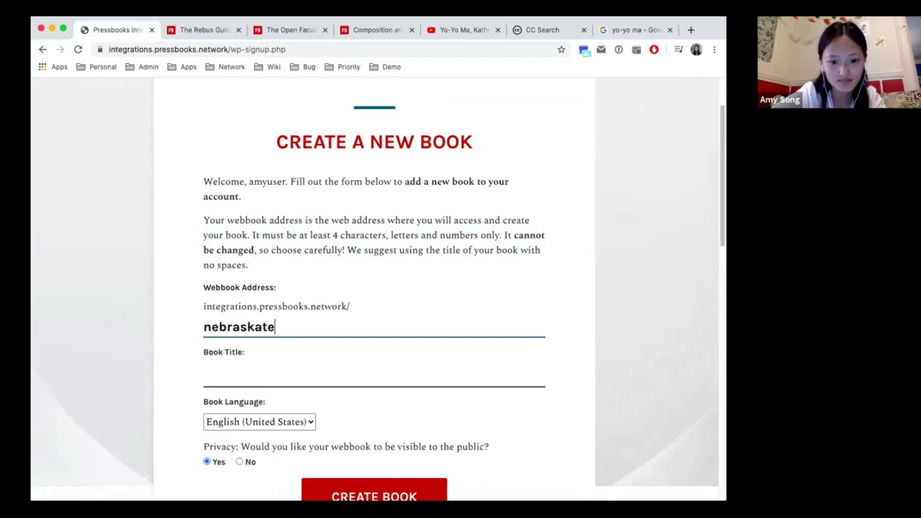
click(292, 397)
click(298, 373)
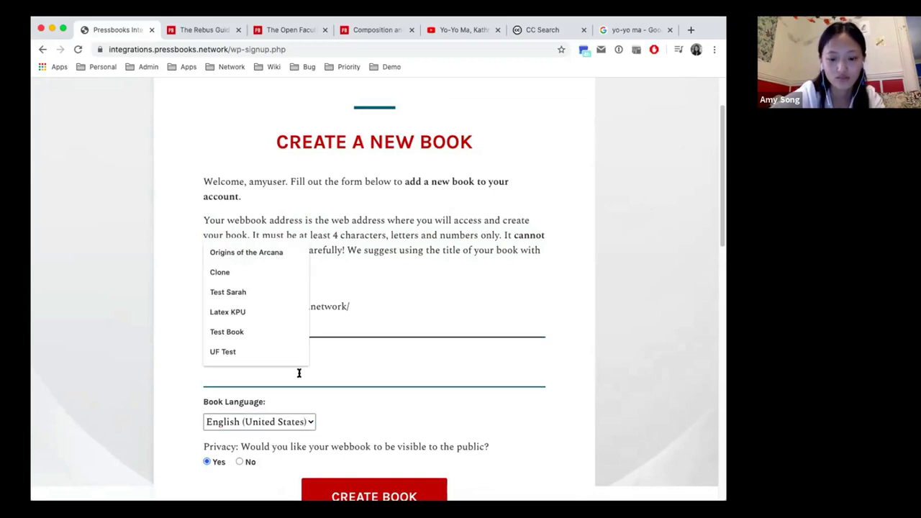
text(Nebraska Test Book)
- Set the book's public visibility to No and create the book
scroll(333, 384, down, 1)
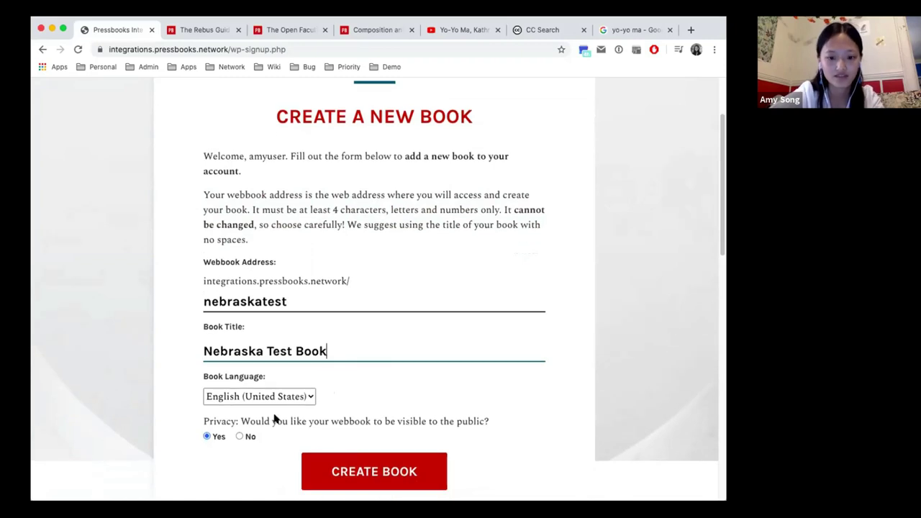
click(241, 436)
scroll(245, 436, down, 2)
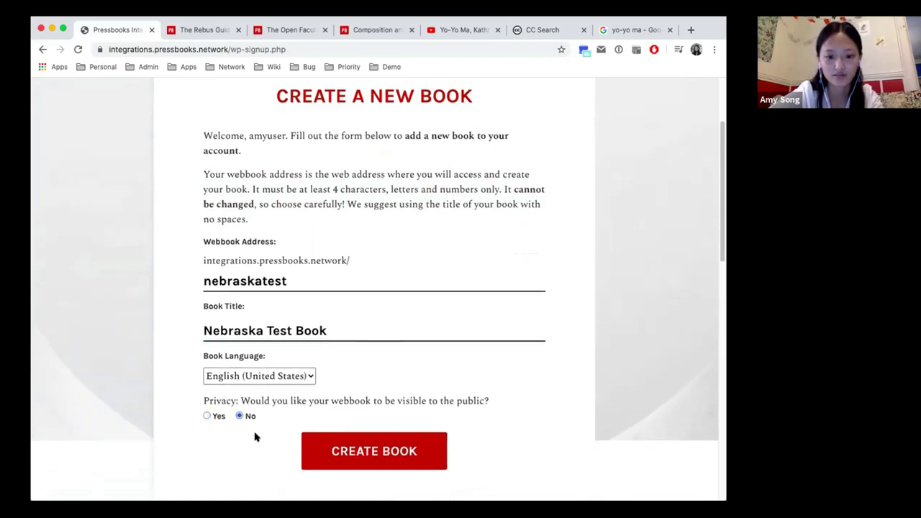
click(375, 420)
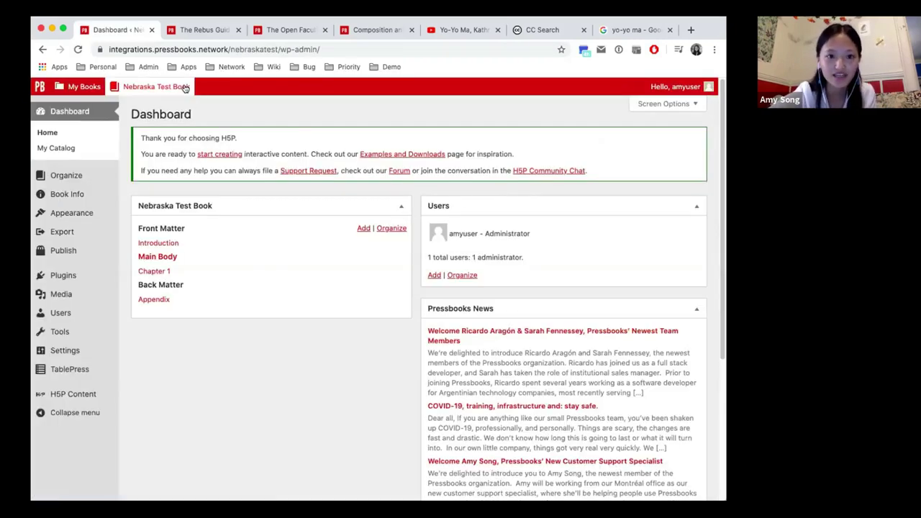
- Visit Nebraska Test Book's home page, browse its contents and book info, then return to Admin
mouse_move(183, 87)
click(140, 106)
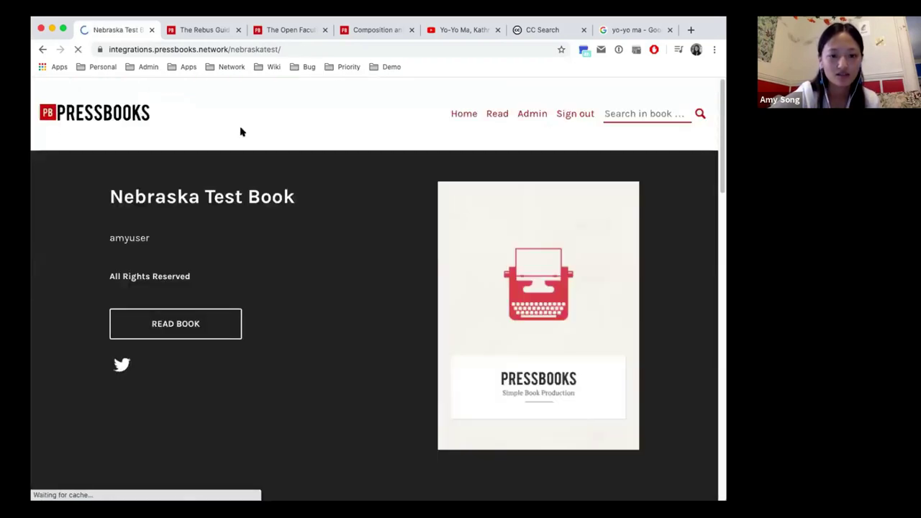
scroll(238, 283, down, 6)
scroll(239, 284, down, 4)
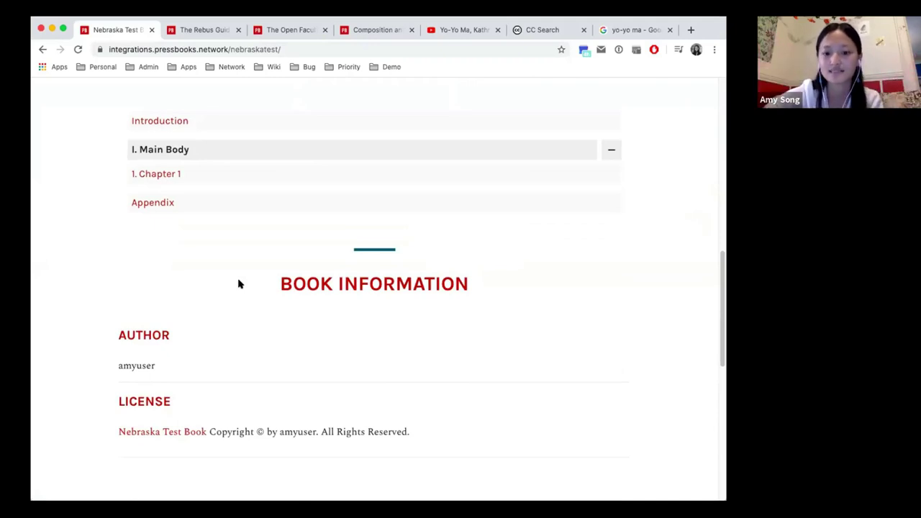
scroll(240, 283, up, 4)
scroll(239, 283, down, 10)
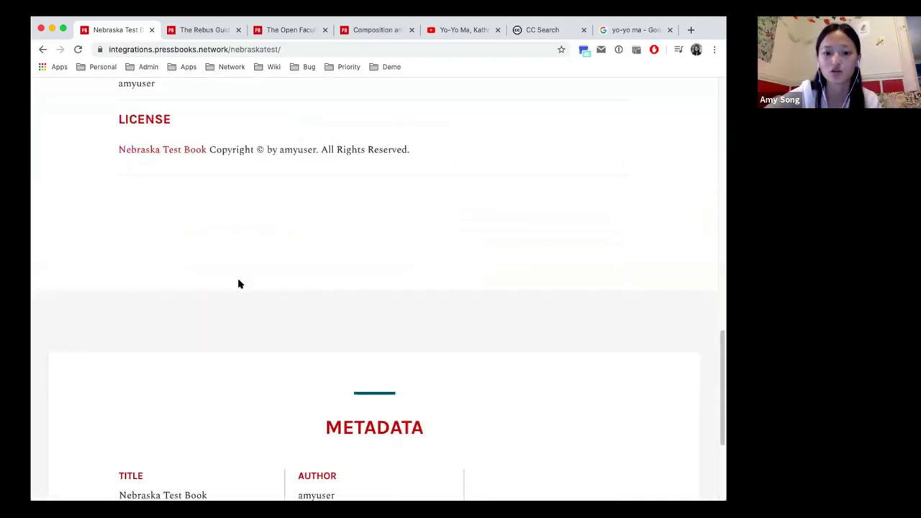
scroll(239, 283, down, 3)
scroll(239, 283, up, 4)
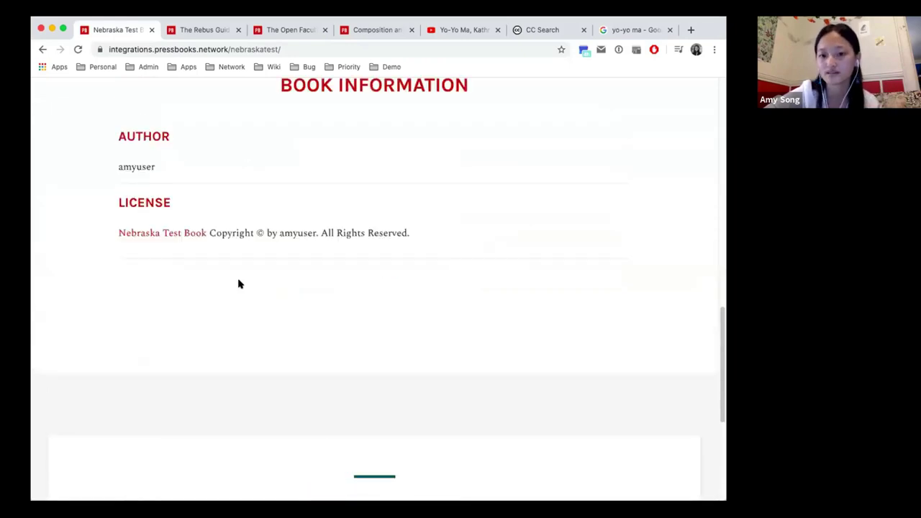
scroll(239, 283, up, 15)
scroll(240, 283, down, 15)
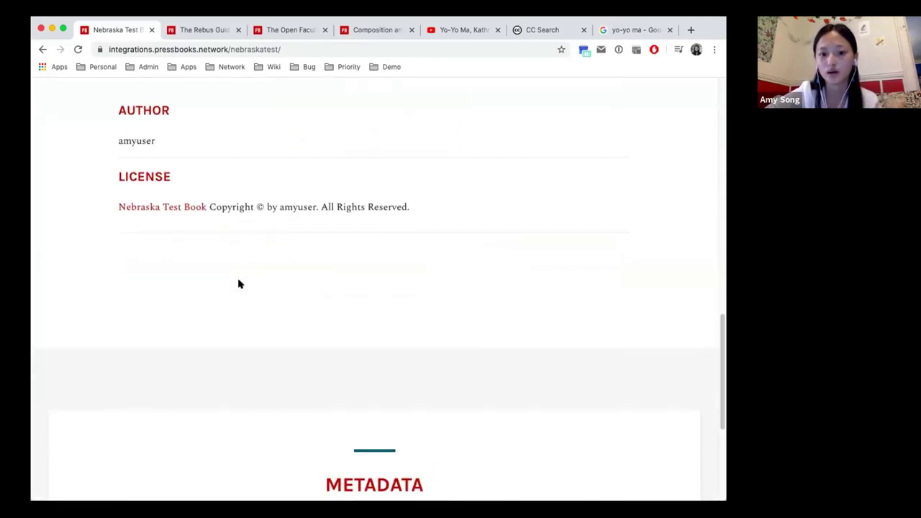
scroll(208, 391, down, 3)
scroll(428, 380, up, 2)
scroll(420, 315, up, 10)
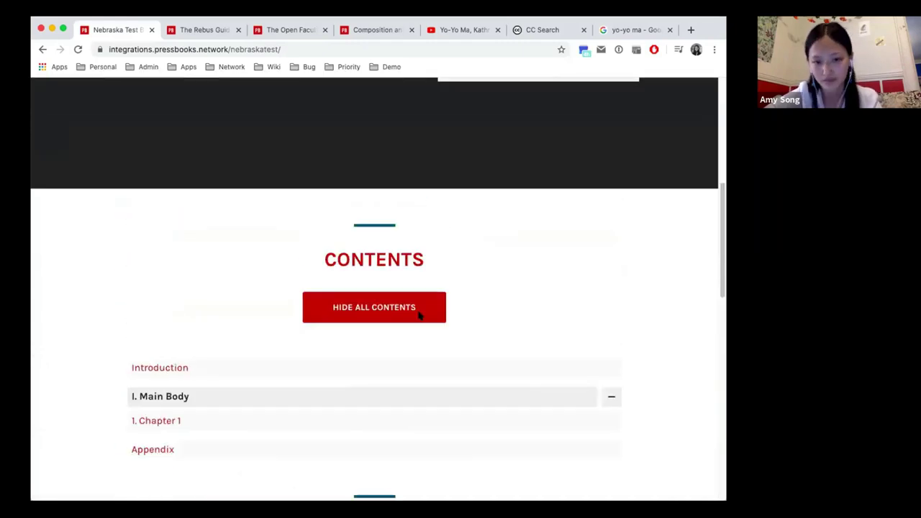
scroll(419, 314, up, 5)
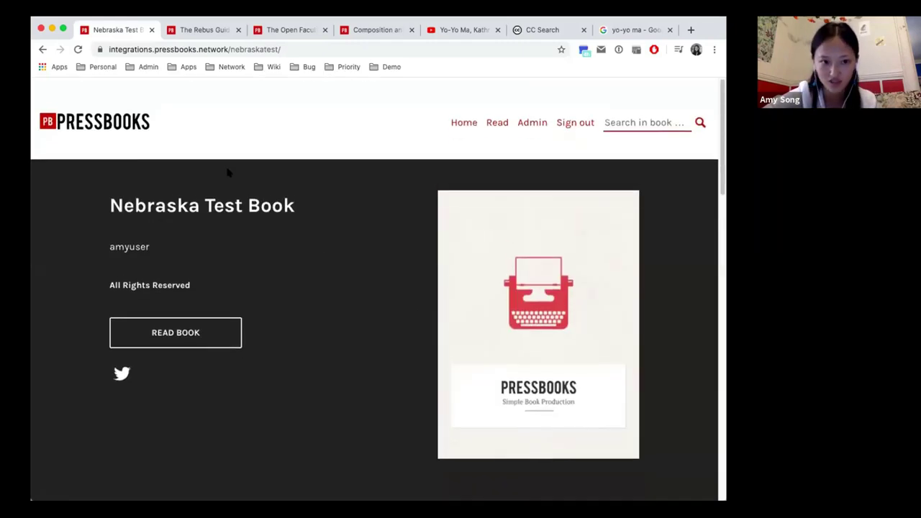
click(533, 114)
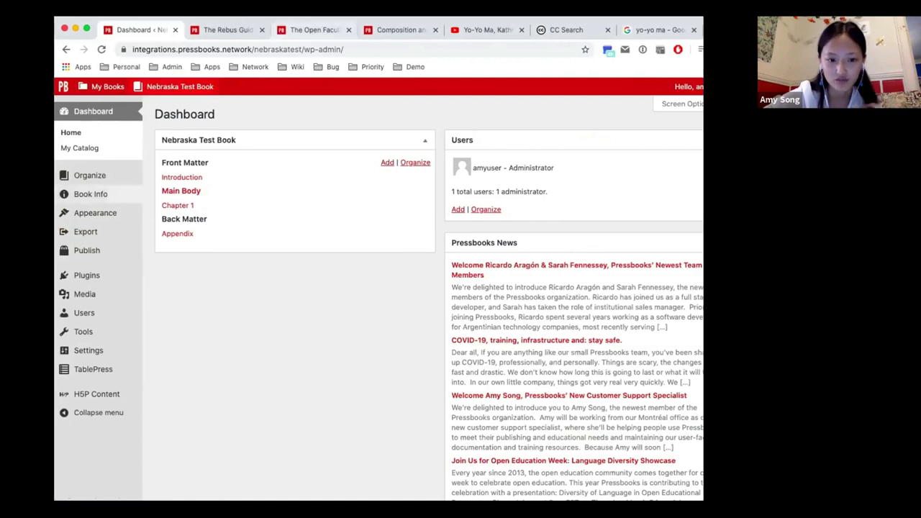
- Review the Users, Add New and Bulk Add forms with Subscriber role, then open Organize
click(74, 318)
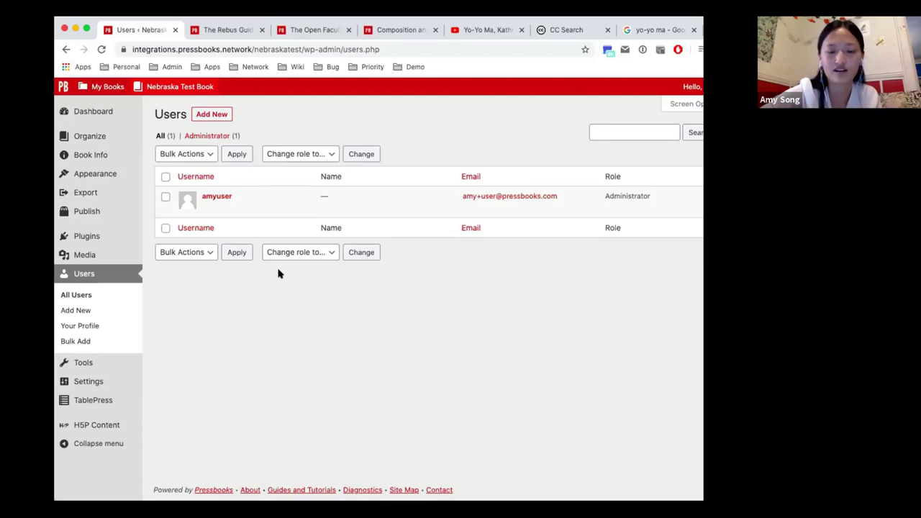
click(213, 114)
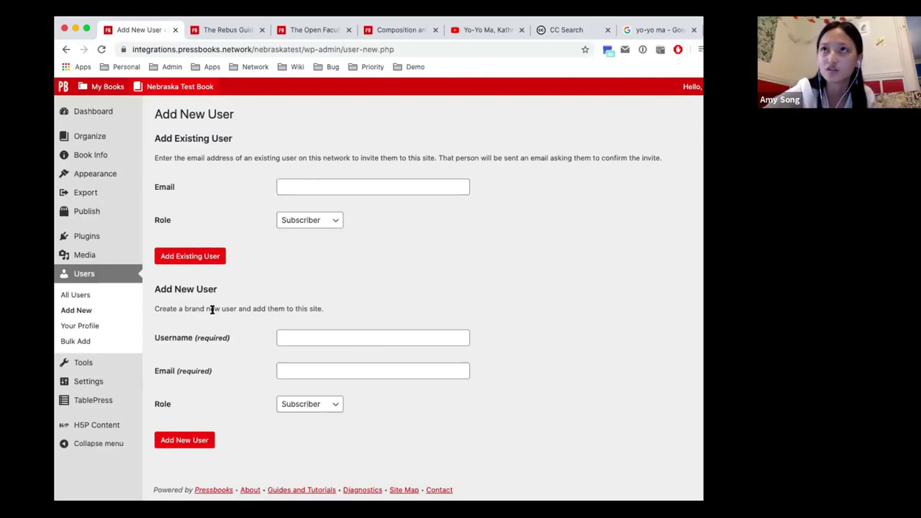
click(104, 347)
click(284, 174)
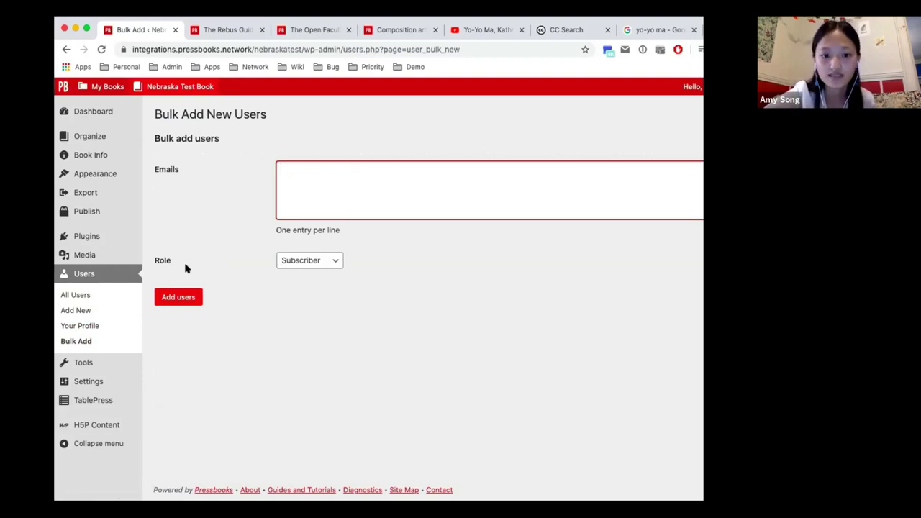
click(334, 264)
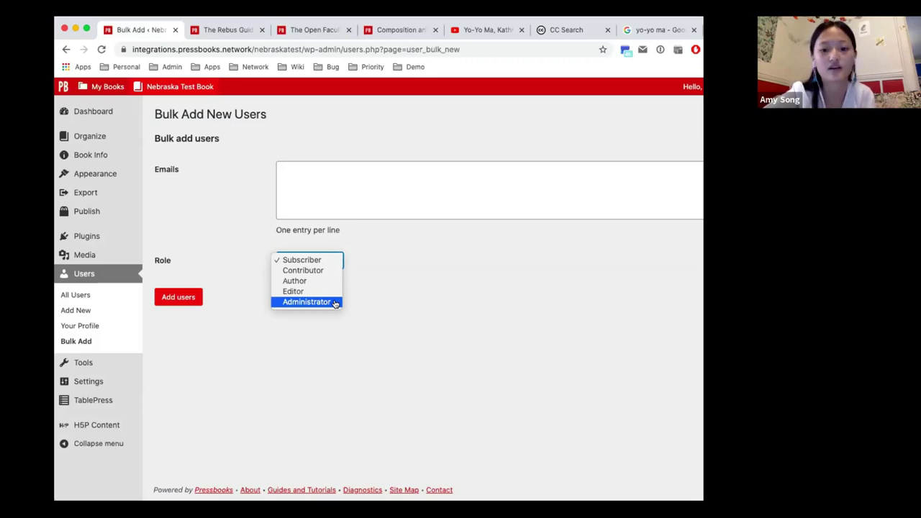
click(424, 327)
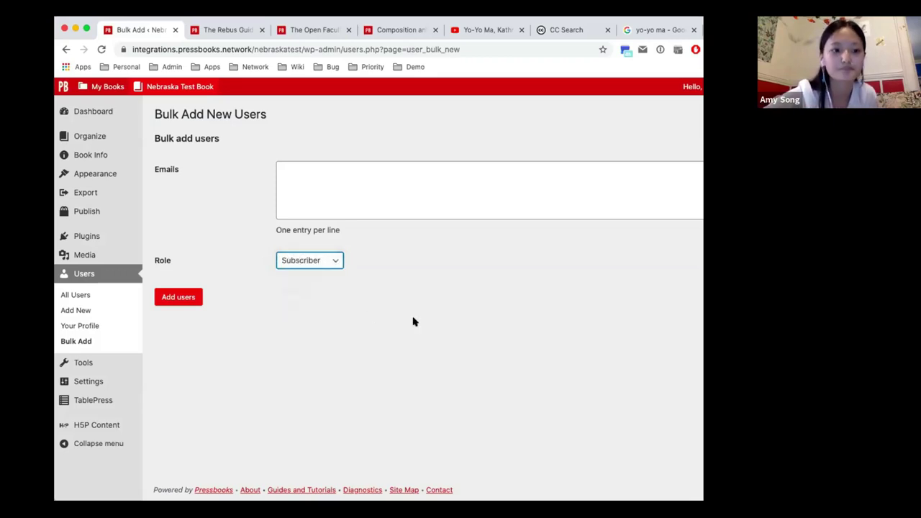
click(123, 140)
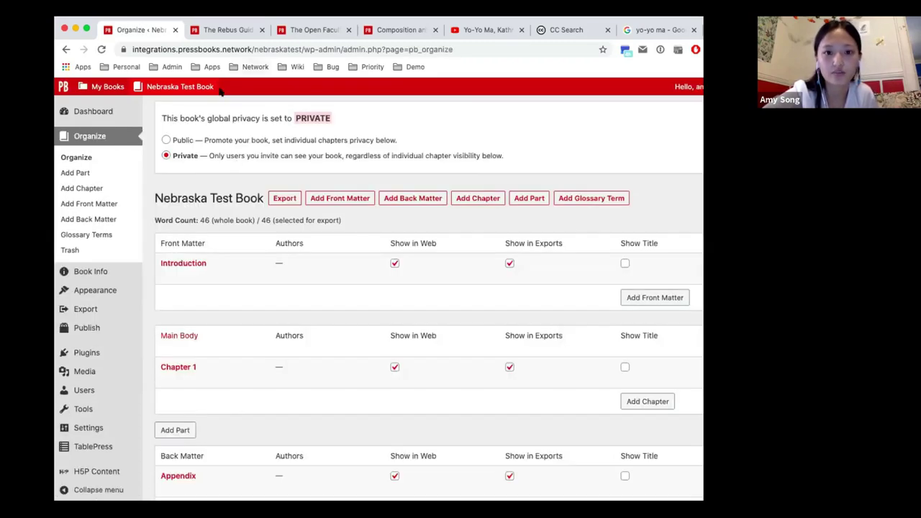
- Open the private book's home page in a new tab and sign in to view it
right_click(203, 97)
click(215, 102)
click(216, 31)
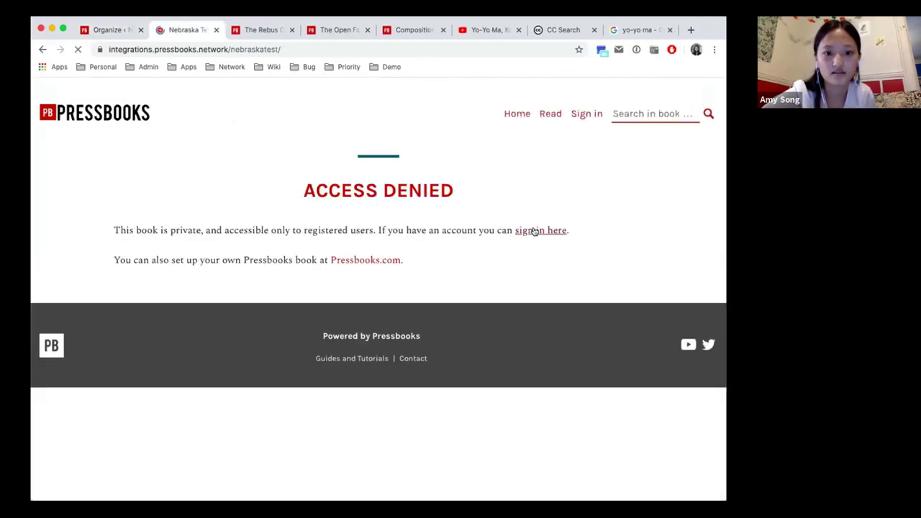
click(587, 116)
click(343, 434)
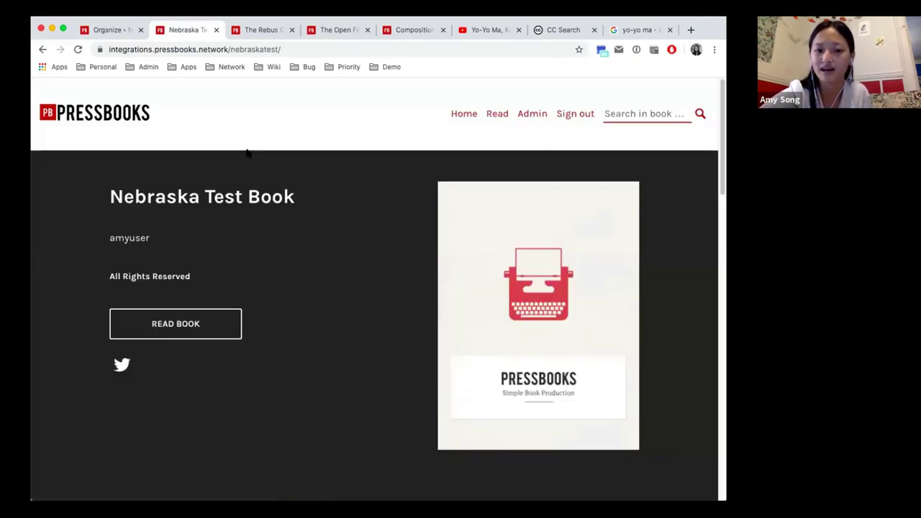
scroll(267, 312, down, 1)
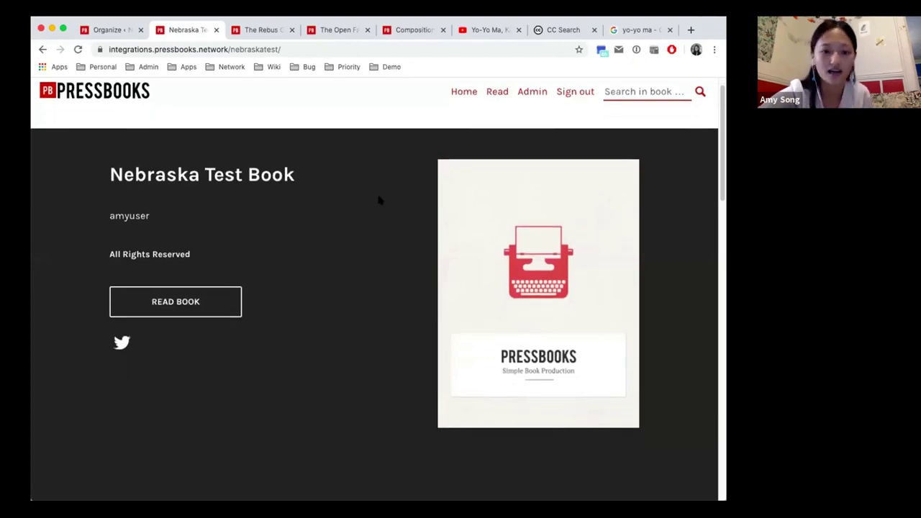
- Set the book's global privacy to Public on Organize and recheck its home page
click(117, 32)
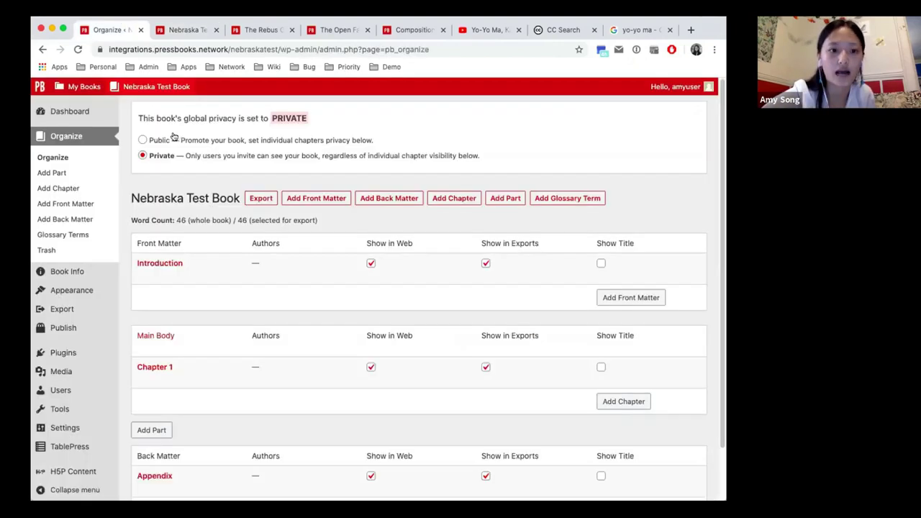
click(167, 141)
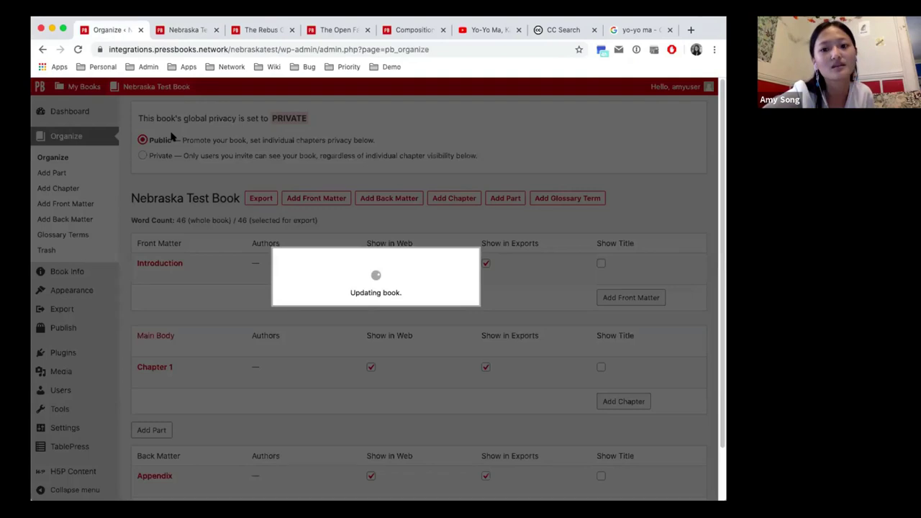
key(ctrl+Tab)
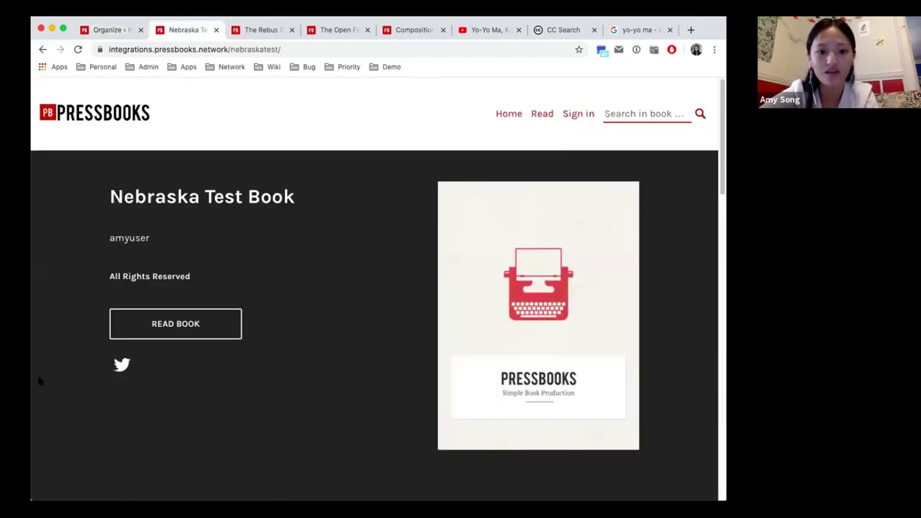
scroll(61, 319, down, 3)
scroll(62, 319, up, 4)
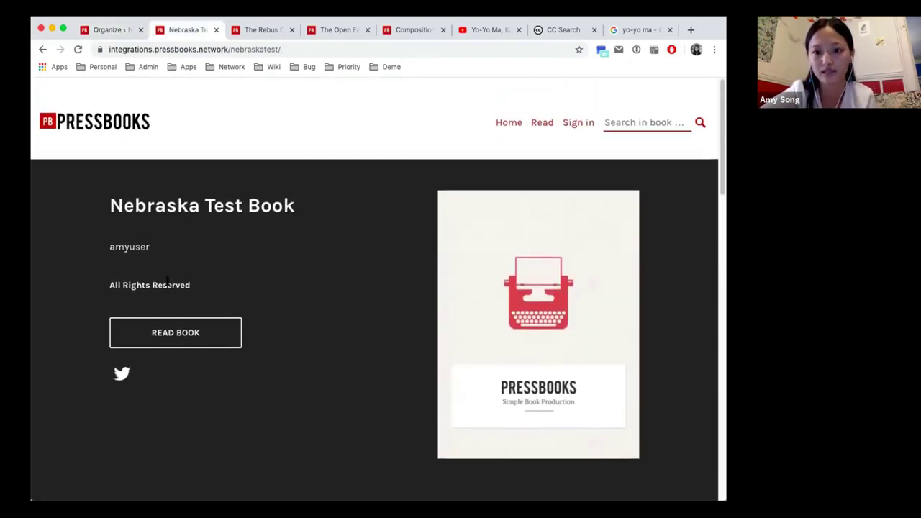
- Sign in from the book's home page and go to its admin dashboard
click(580, 114)
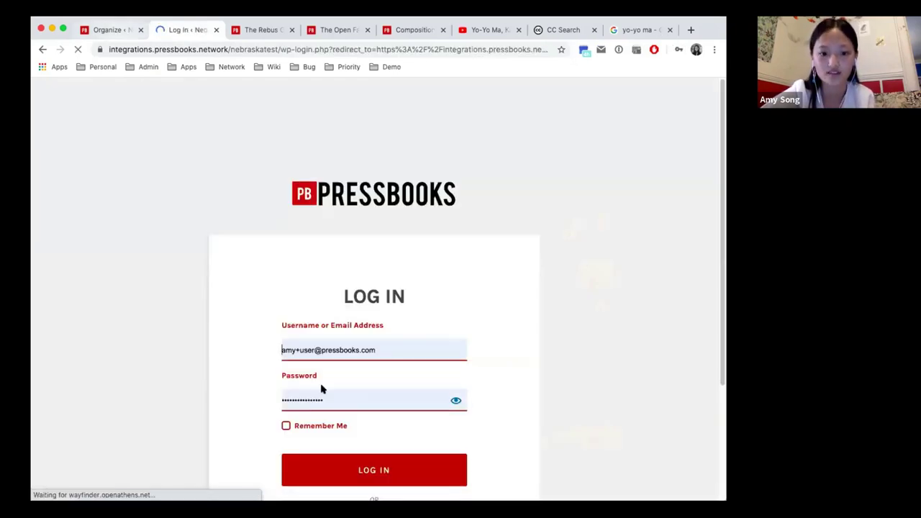
click(329, 474)
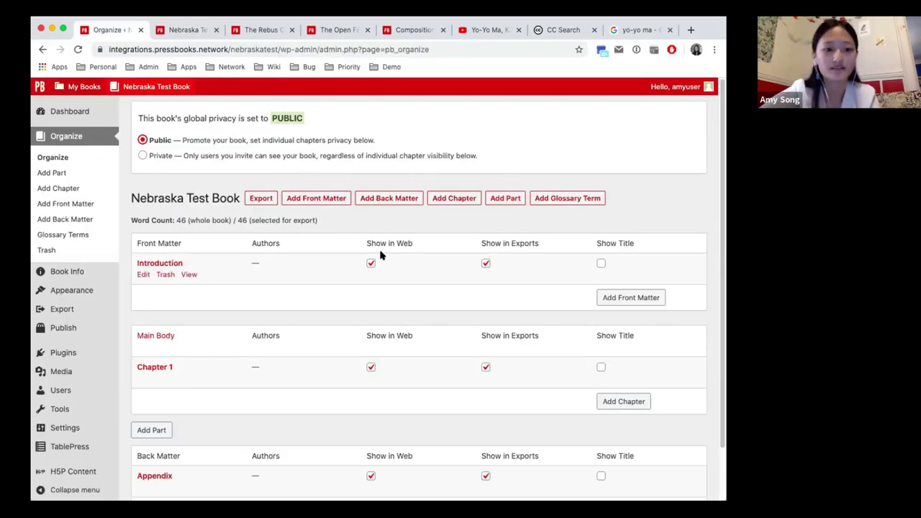
click(187, 29)
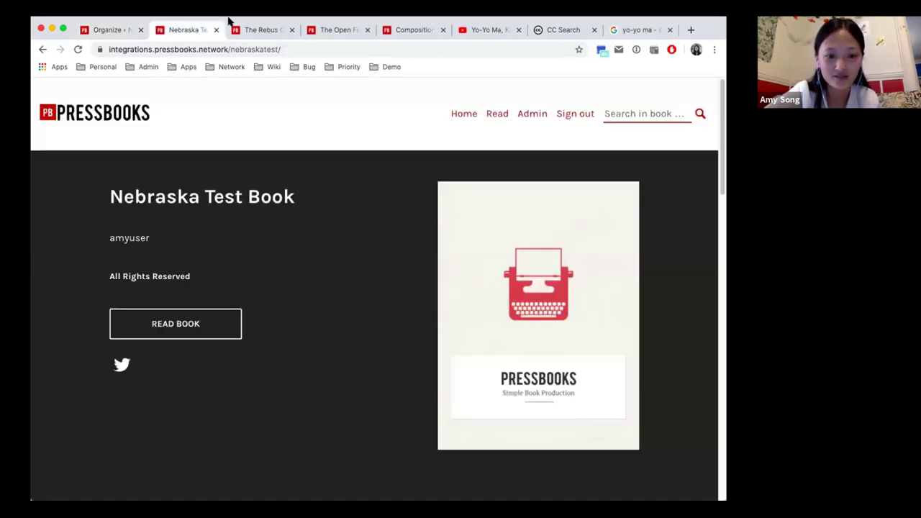
click(534, 114)
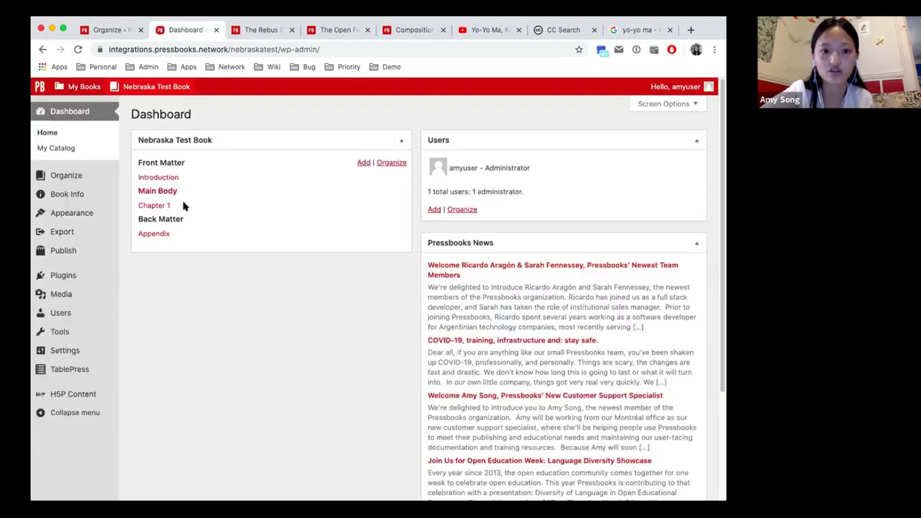
- Tick and untick Chapter 1's Require a Password option, then return to Organize
click(156, 205)
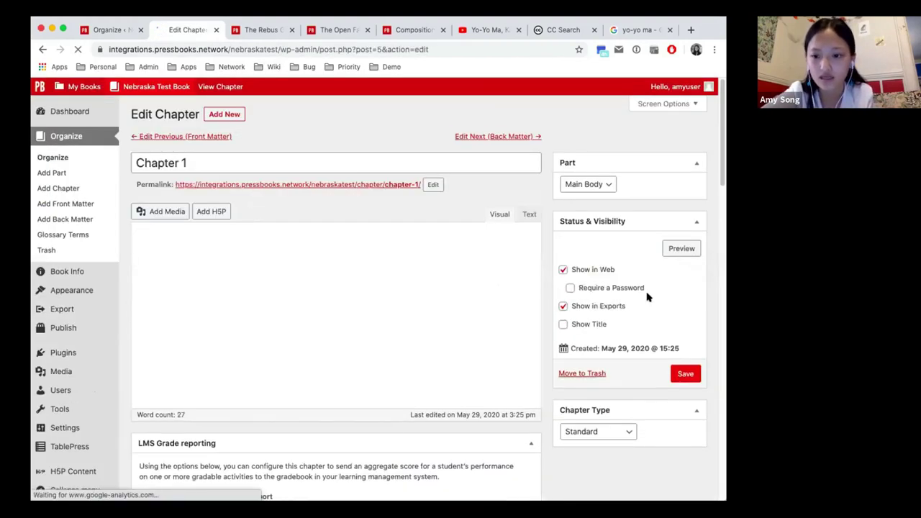
click(570, 289)
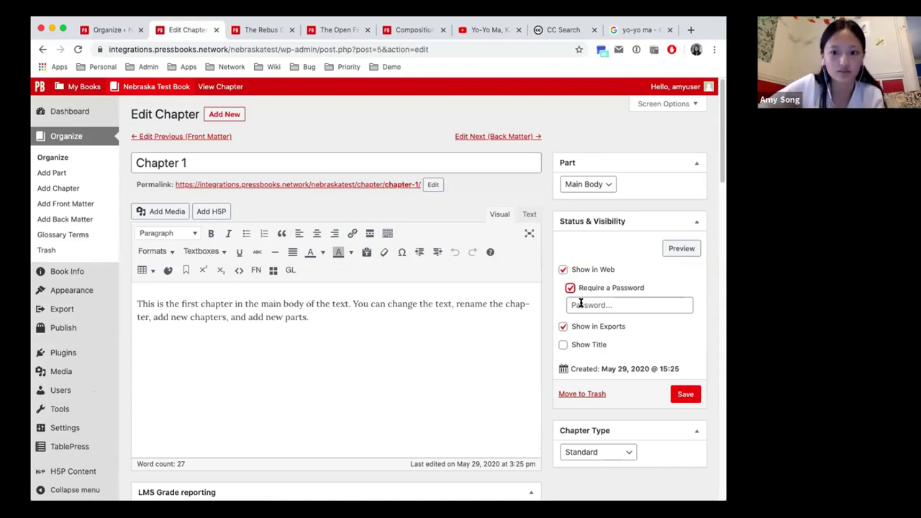
click(571, 288)
click(49, 141)
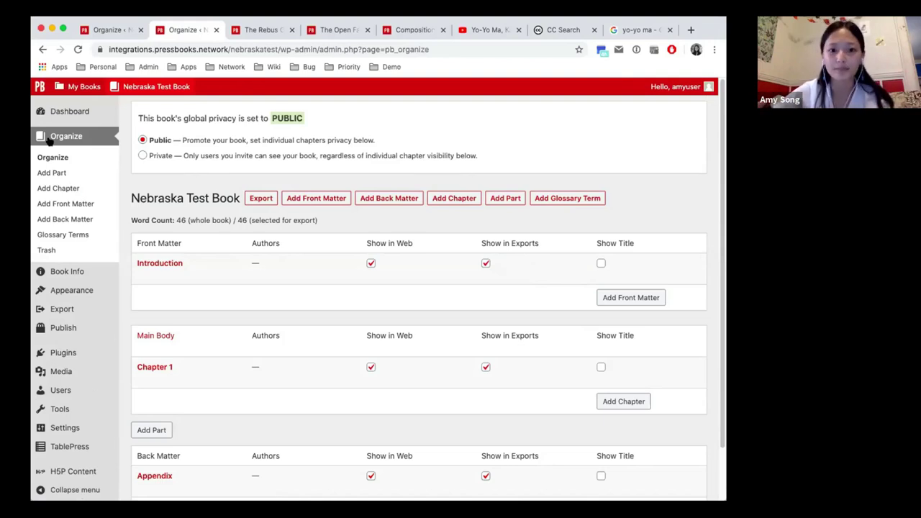
scroll(164, 172, down, 2)
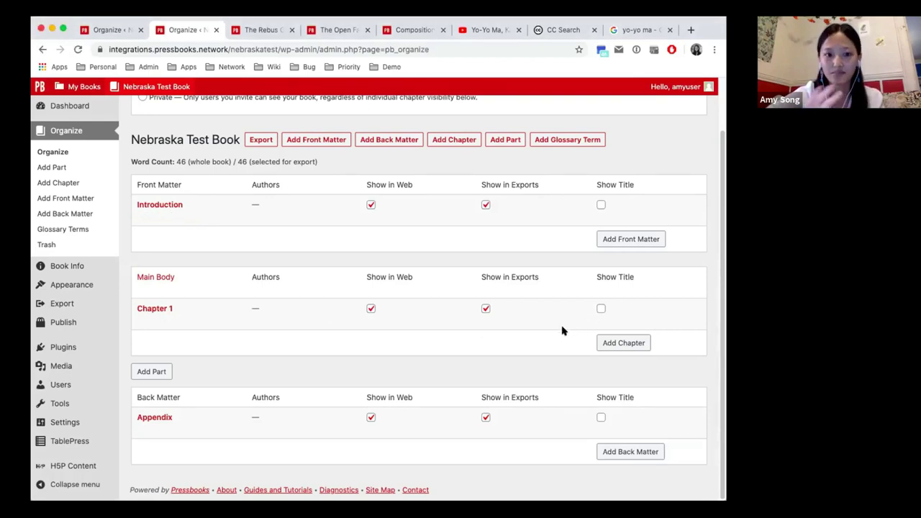
- Publish a Main Body chapter titled 'Test chapter' with text 'This is the first new chapter!'
click(611, 342)
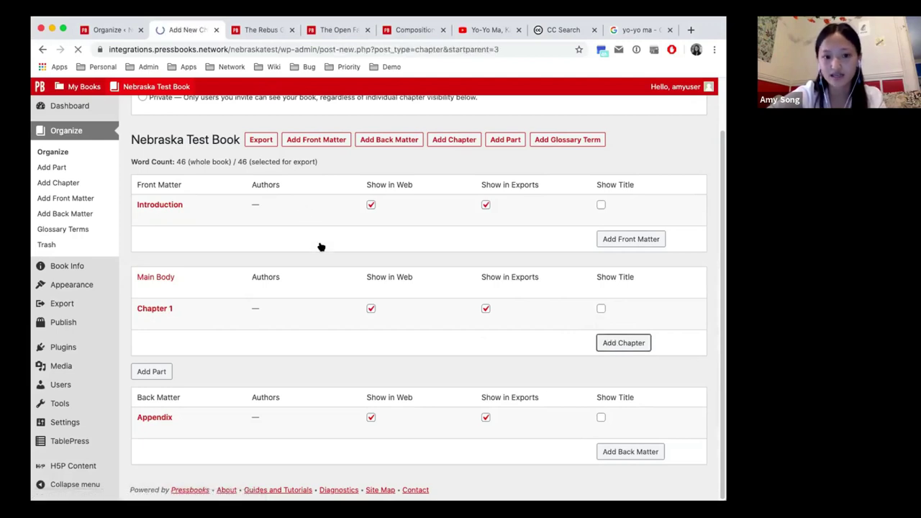
text(T)
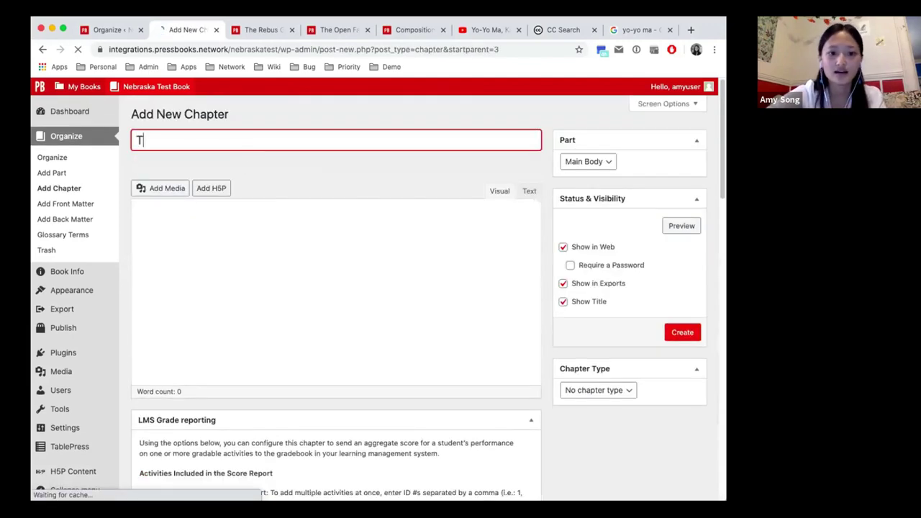
text(est chapter)
click(185, 269)
text(This is )
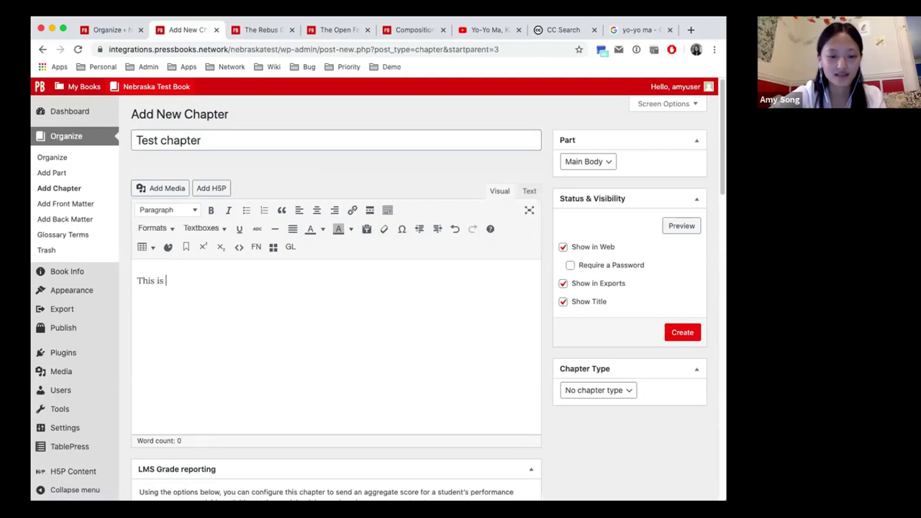
text(the tirst new ch)
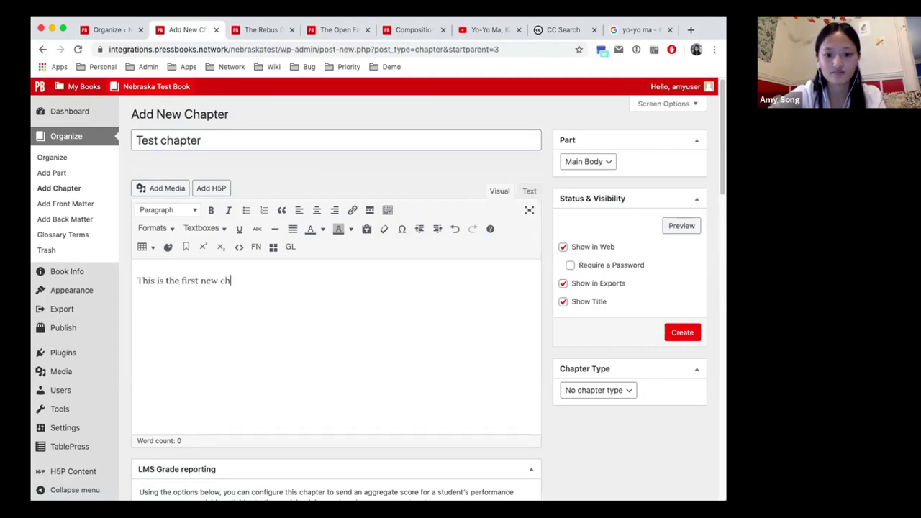
text(apter!)
click(676, 331)
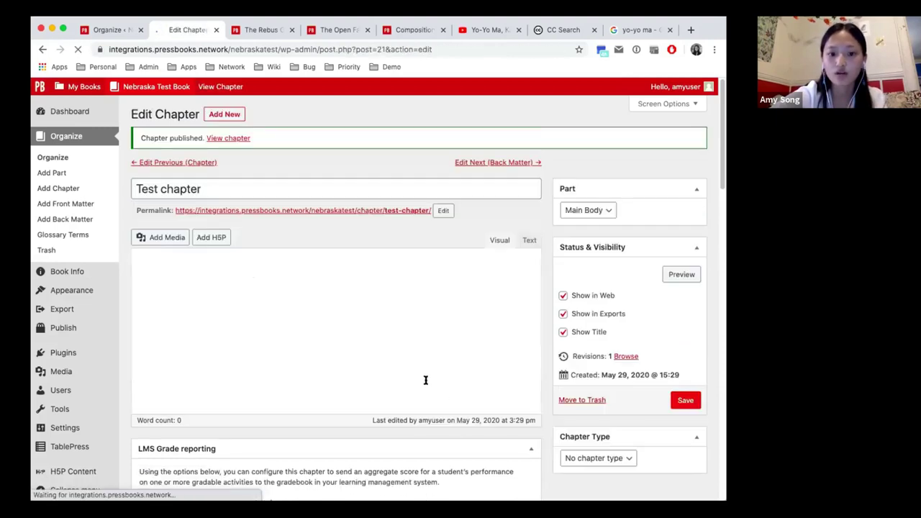
- Return to the Organize page and start adding a new part
click(43, 137)
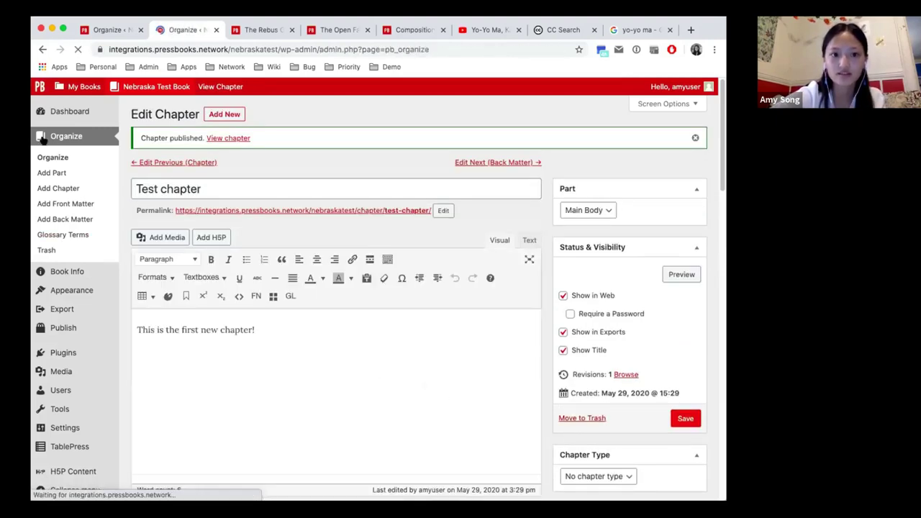
scroll(240, 296, down, 3)
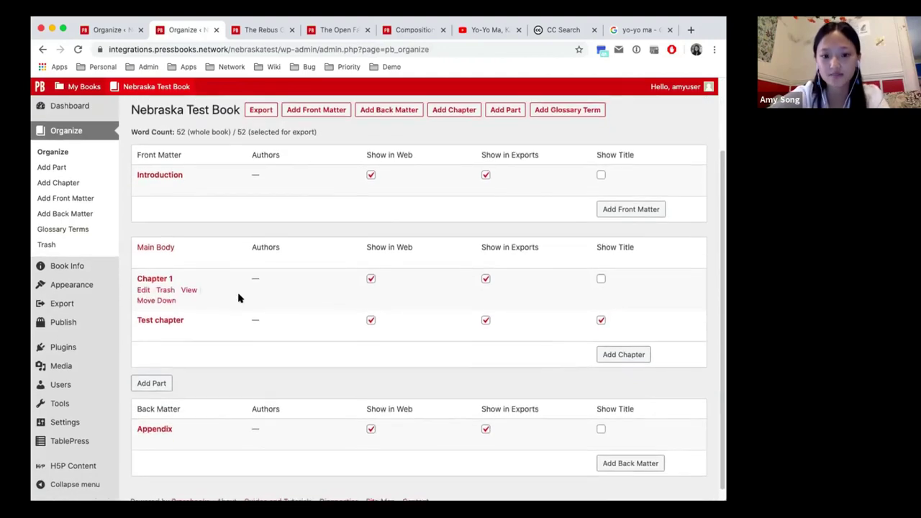
click(155, 378)
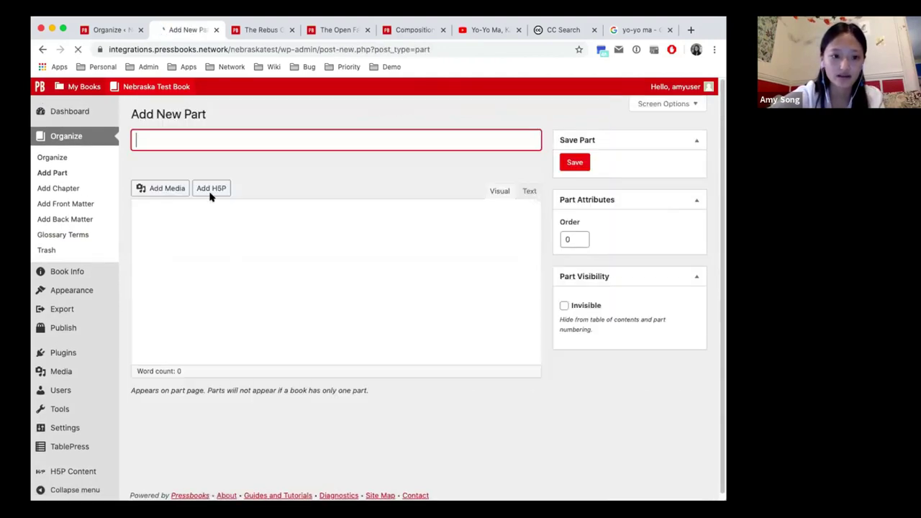
- Publish and save a new part titled 'Second Main Body', correcting the title after publishing
text(Second Main p)
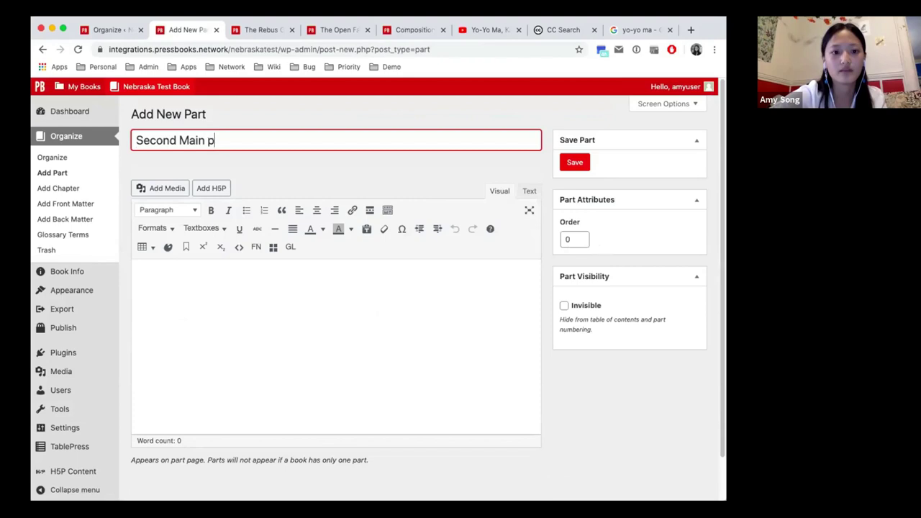
key(BackSpace)
key(Return)
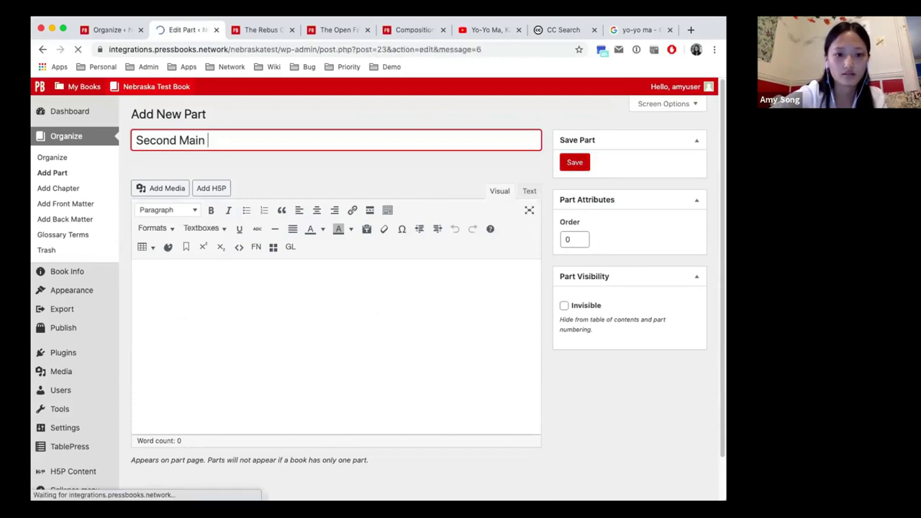
click(370, 177)
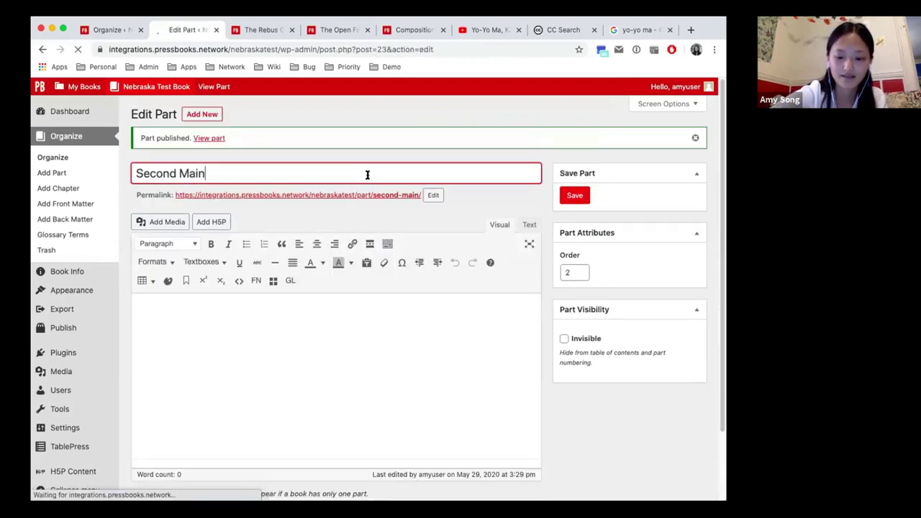
text(Body)
click(573, 193)
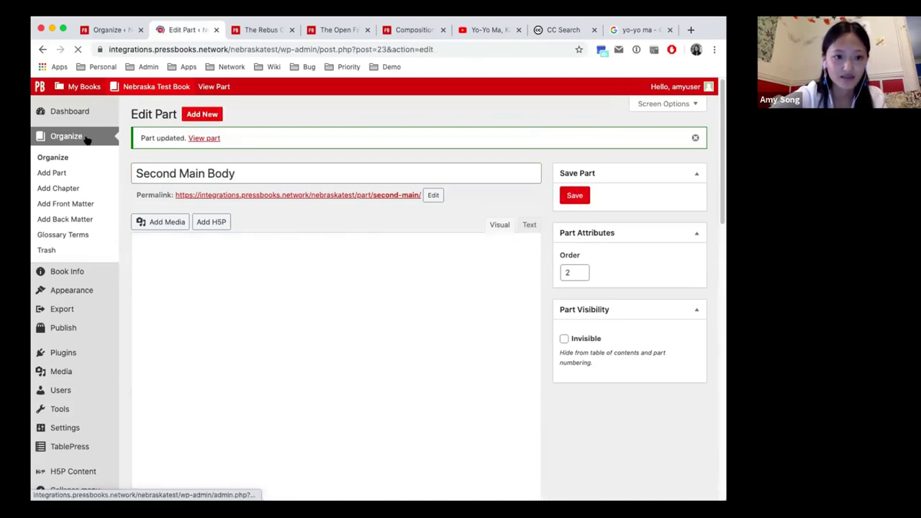
click(52, 157)
- Scroll the Organize page to confirm the empty Second Main Body part sits before Back Matter
scroll(190, 368, down, 2)
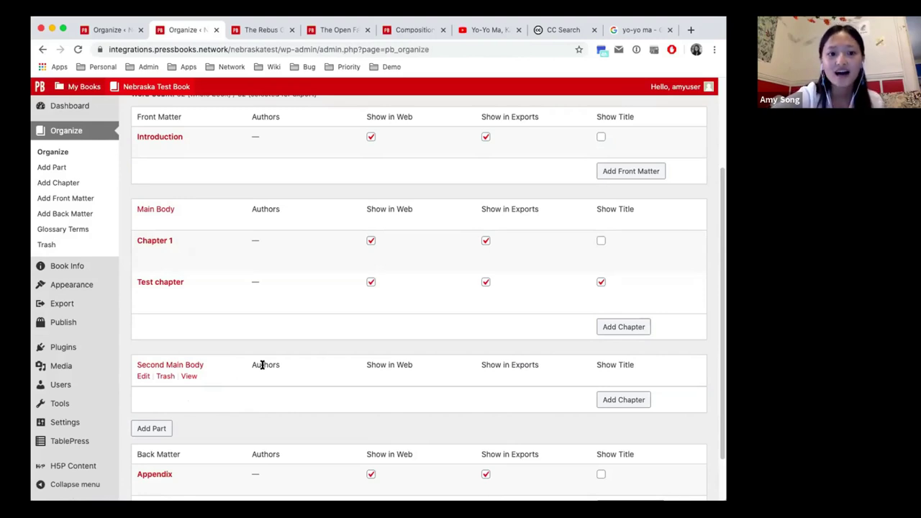
mouse_move(207, 308)
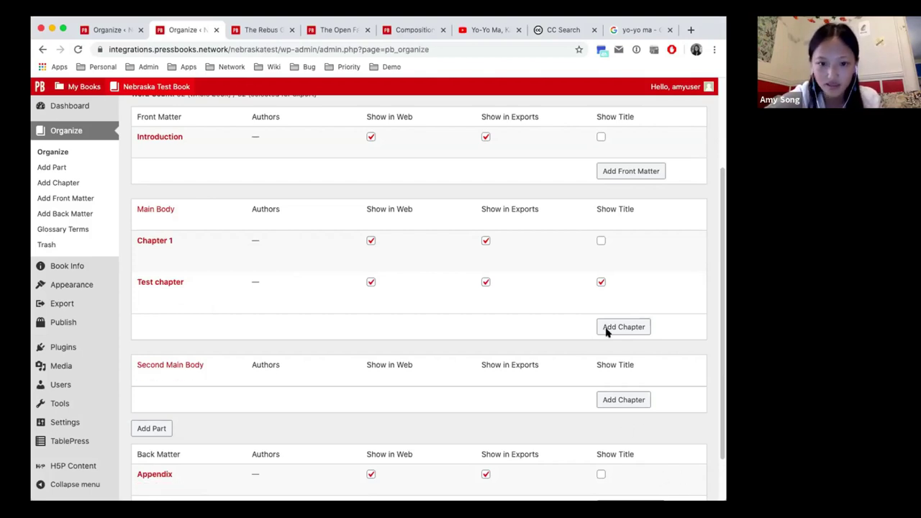
scroll(375, 208, down, 2)
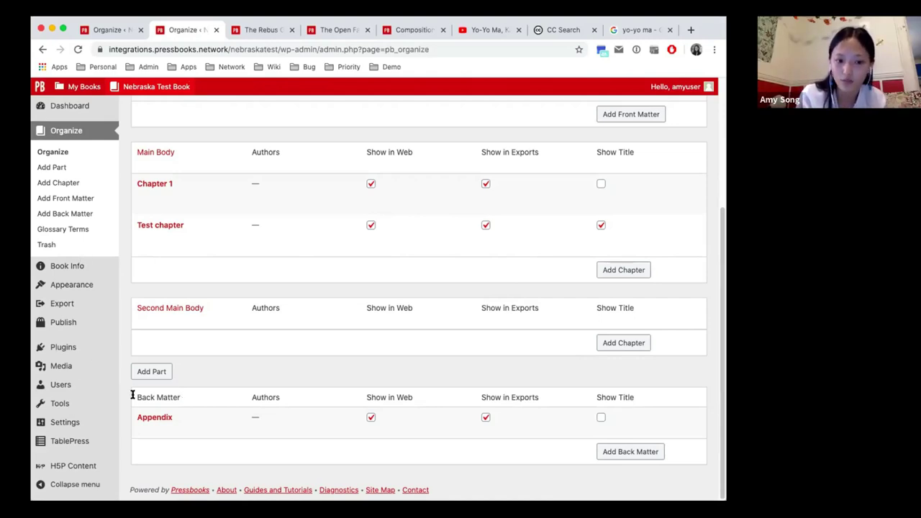
mouse_move(86, 402)
- Check the Import page's file type options, leaving EPUB, then switch to The Rebus Guide webbook
click(162, 391)
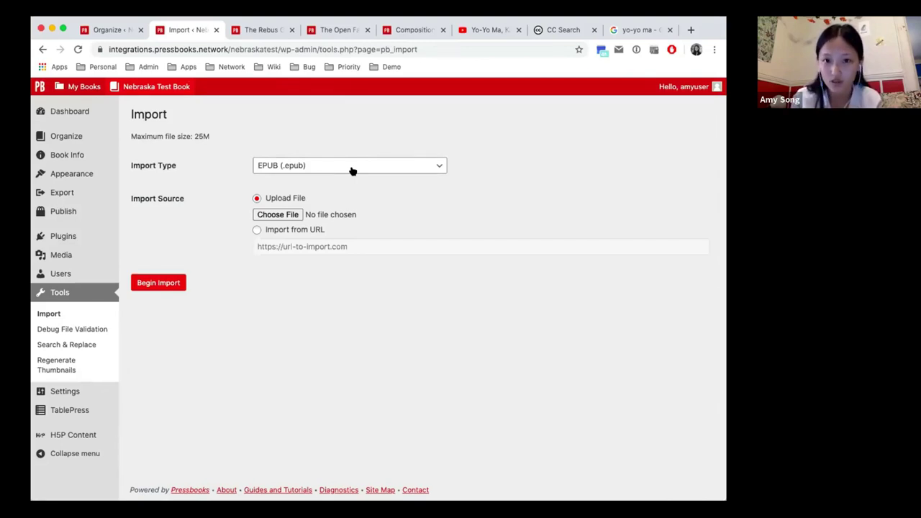
click(352, 170)
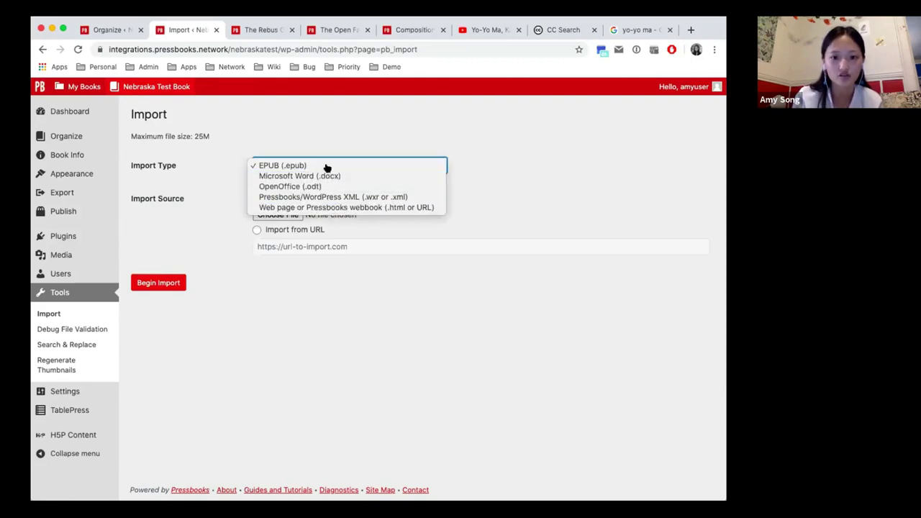
click(360, 314)
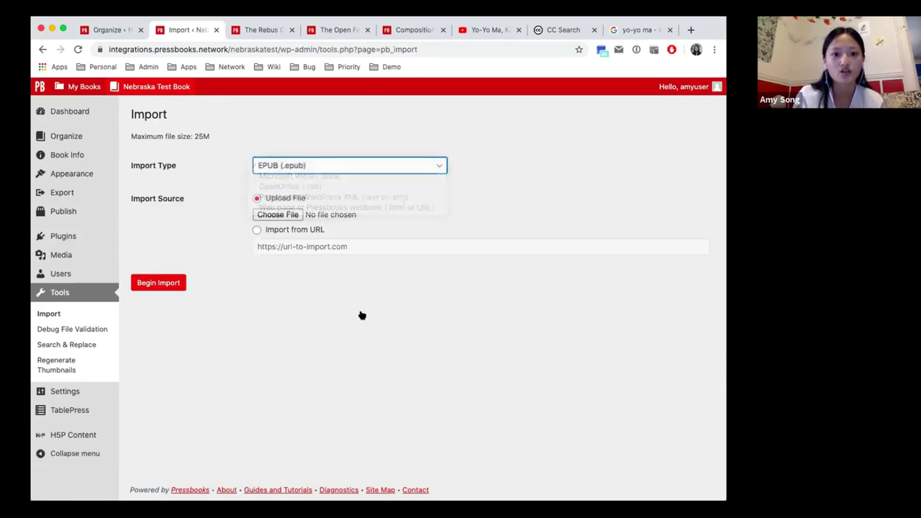
click(274, 29)
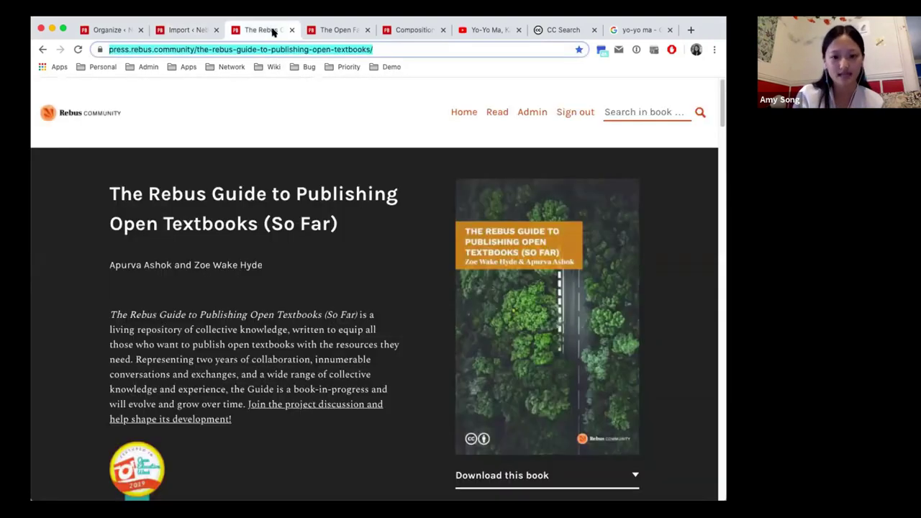
- Download The Rebus Guide in Pressbooks XML format and switch back to the Nebraska Import tab
scroll(382, 240, down, 1)
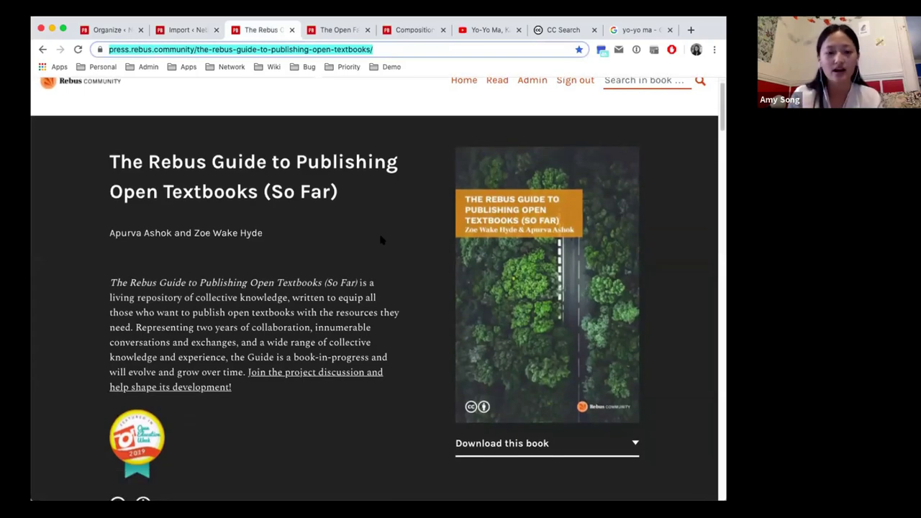
scroll(423, 191, down, 1)
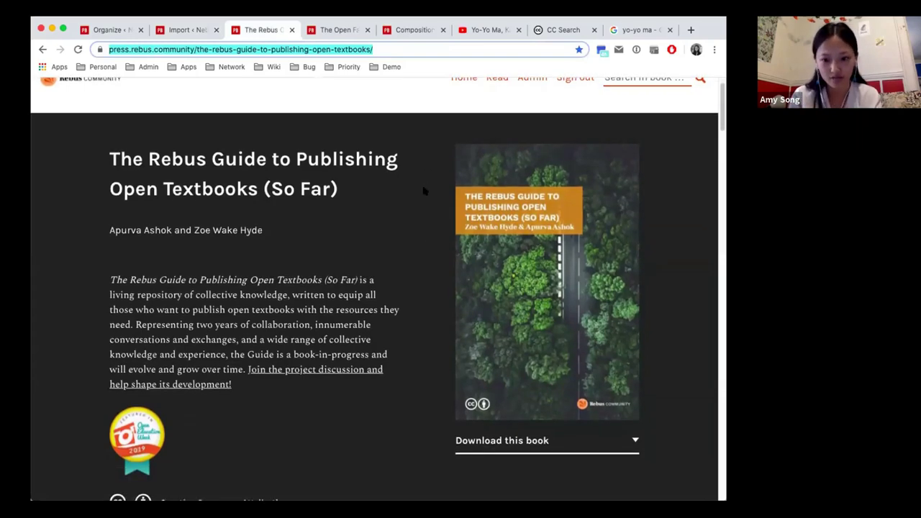
scroll(424, 191, down, 1)
click(577, 412)
scroll(520, 425, down, 3)
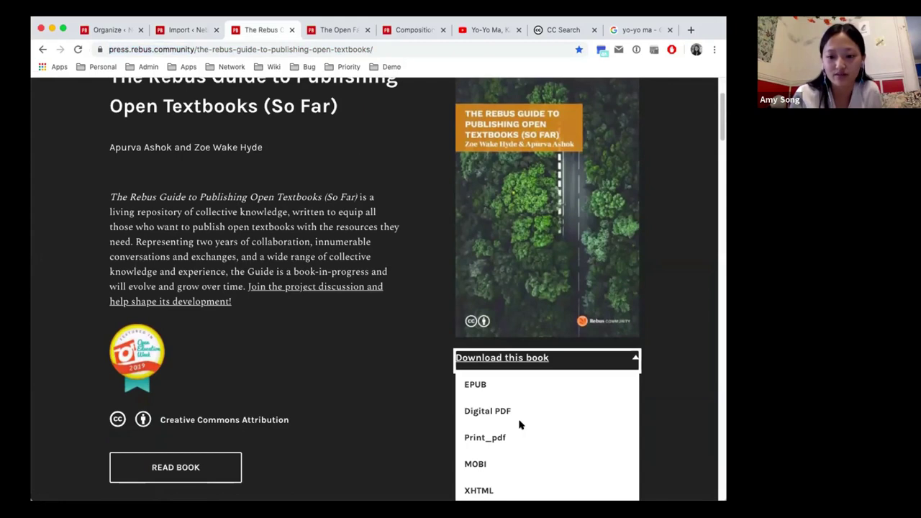
scroll(512, 382, down, 1)
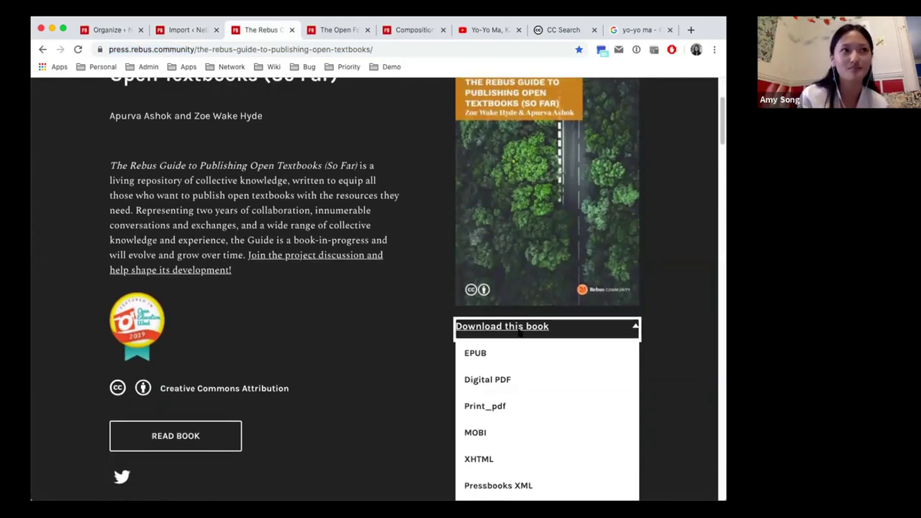
scroll(519, 331, down, 1)
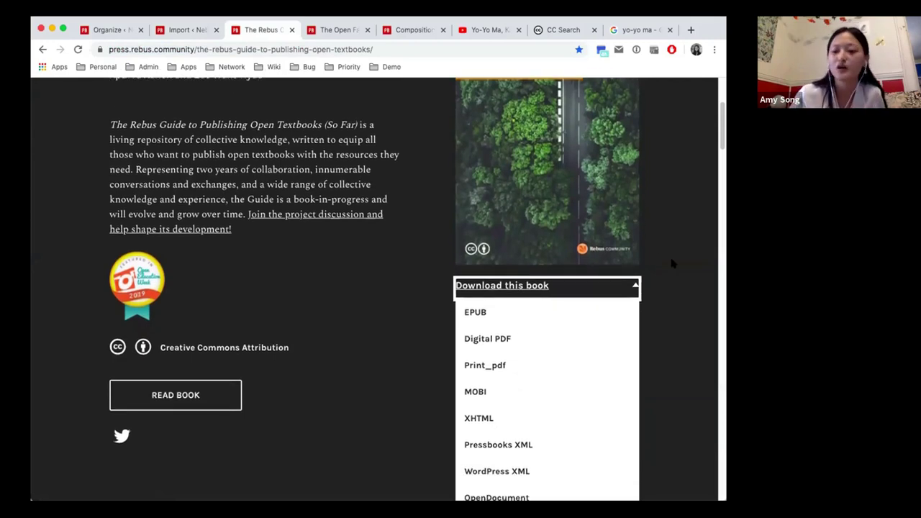
scroll(541, 336, down, 2)
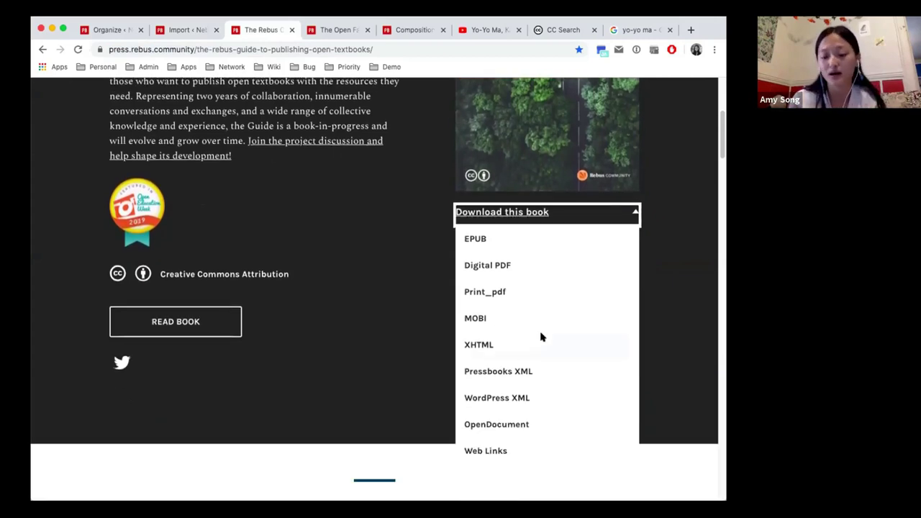
click(524, 372)
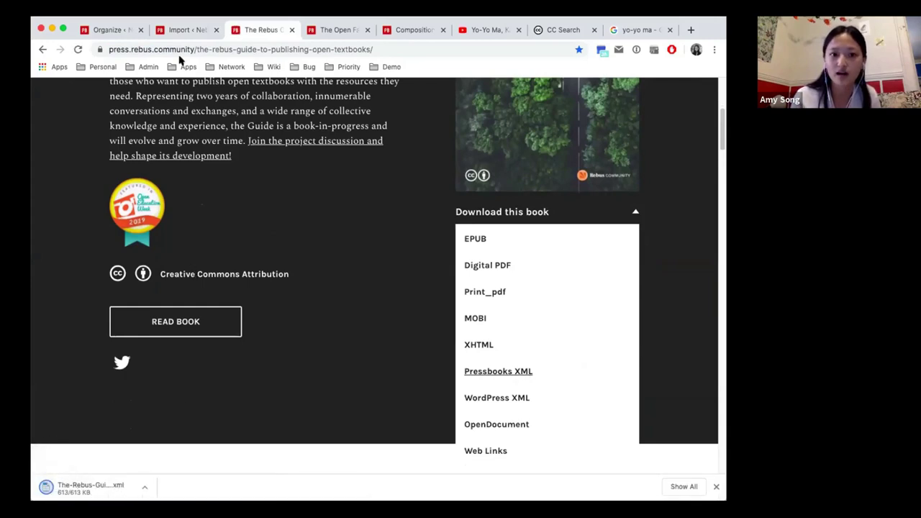
click(181, 30)
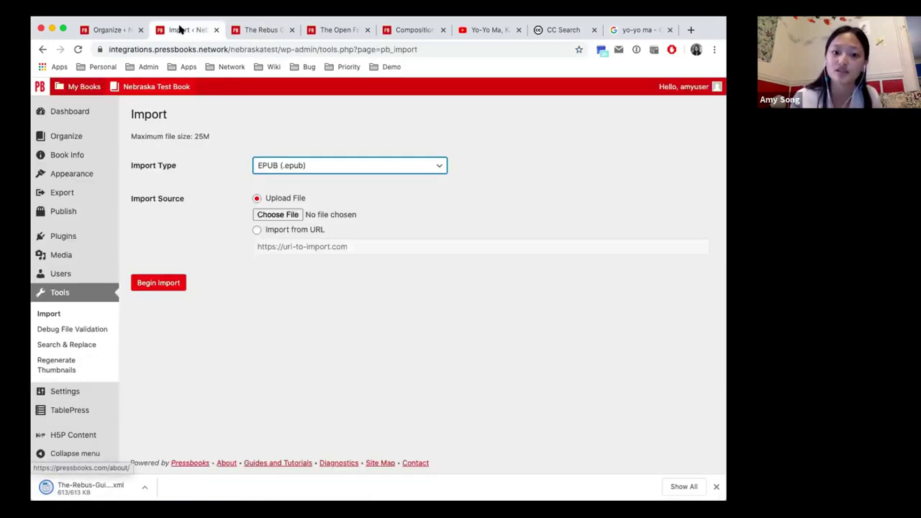
- Set Import Type to Pressbooks/WordPress XML and load the Rebus guide XML file
click(295, 167)
click(295, 199)
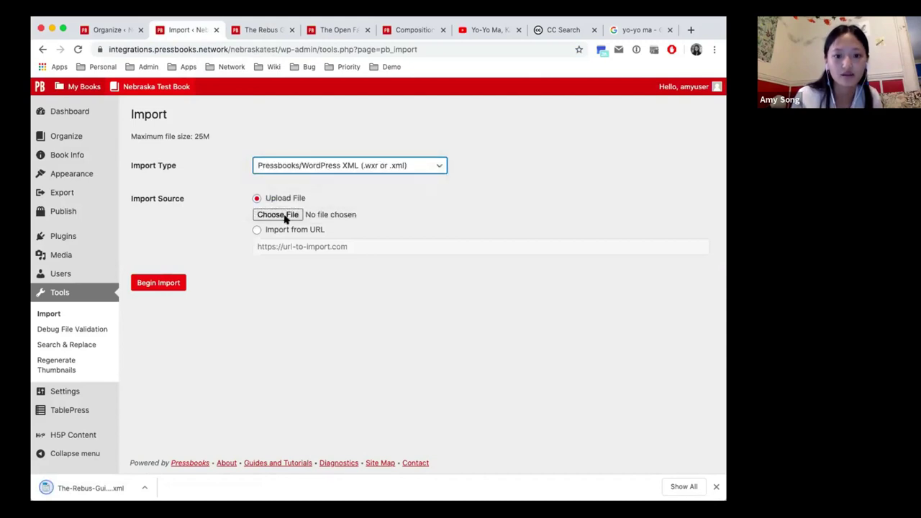
click(285, 216)
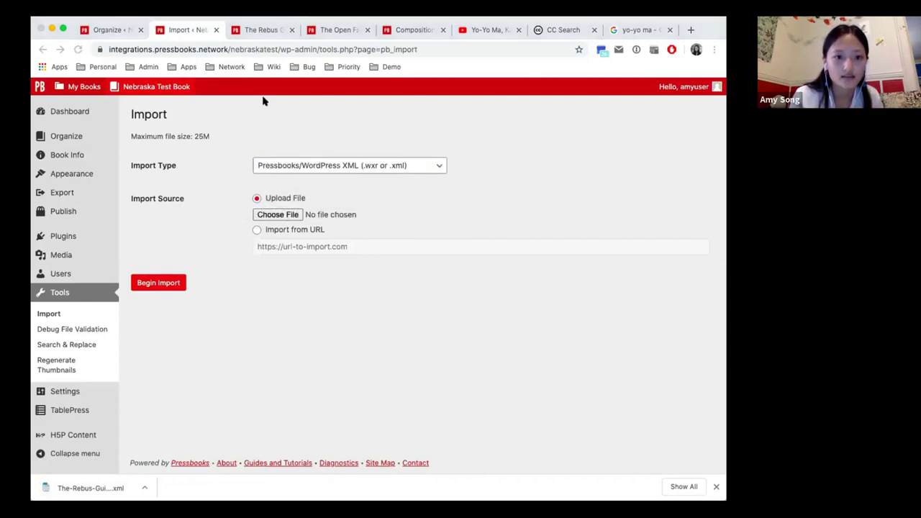
key(Return)
click(153, 286)
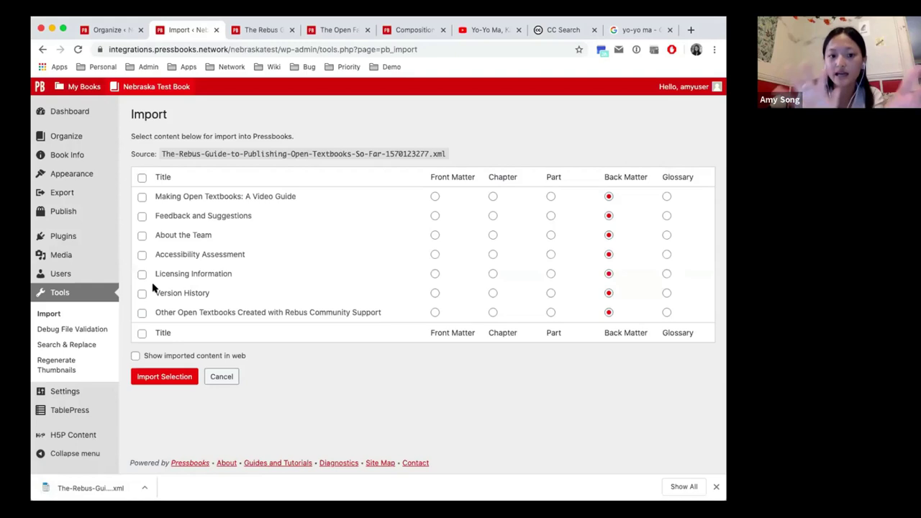
- Select only Licensing Information, mark it as Front Matter, and import it
click(141, 178)
click(142, 178)
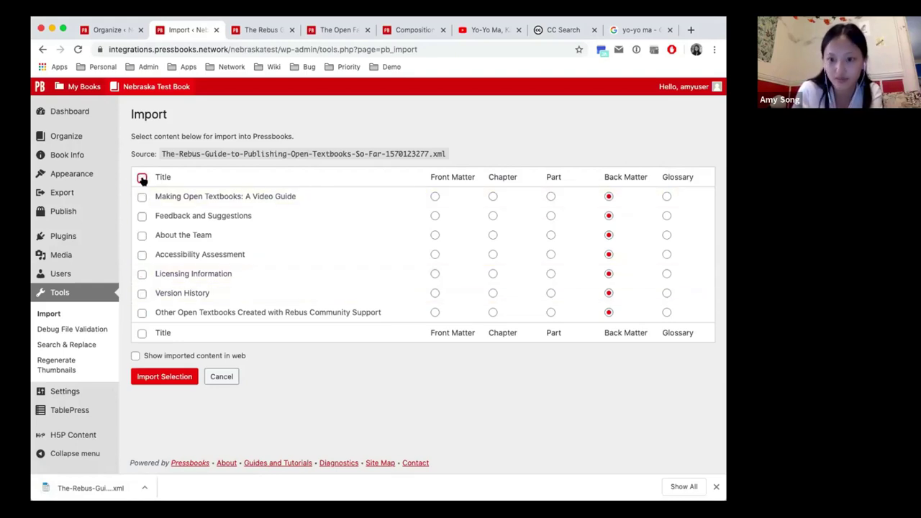
click(142, 274)
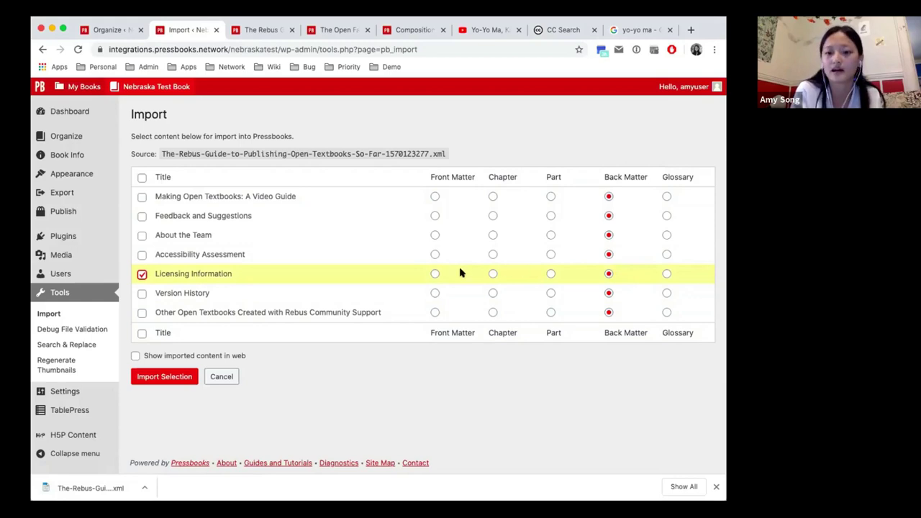
click(435, 275)
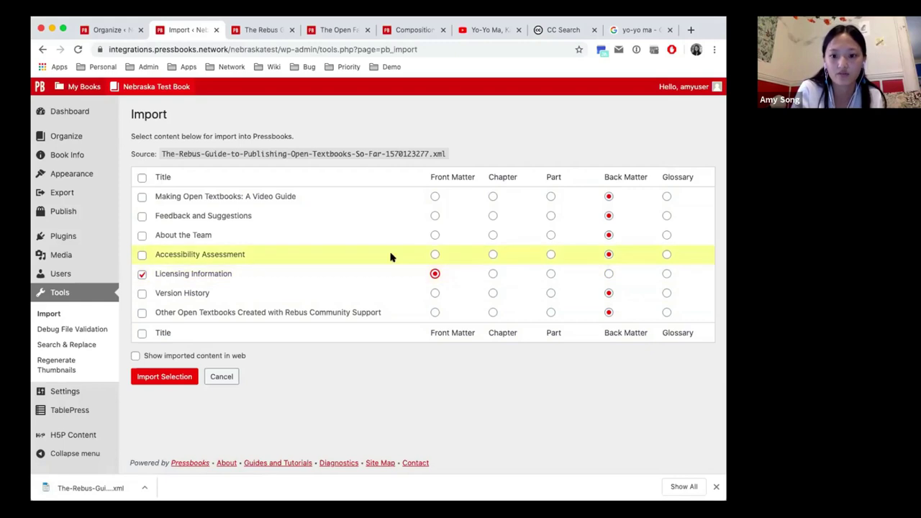
click(149, 377)
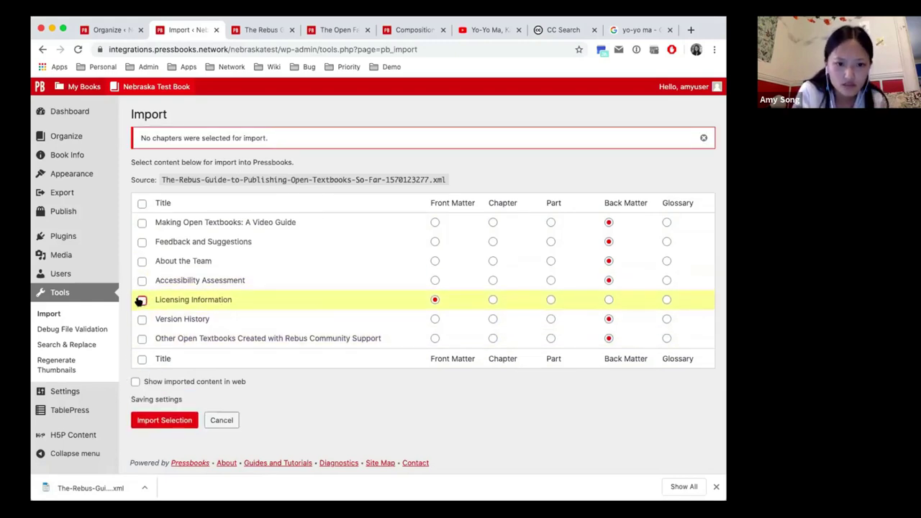
click(141, 300)
- Import Licensing Information into the book and check it on the Organize page
click(165, 420)
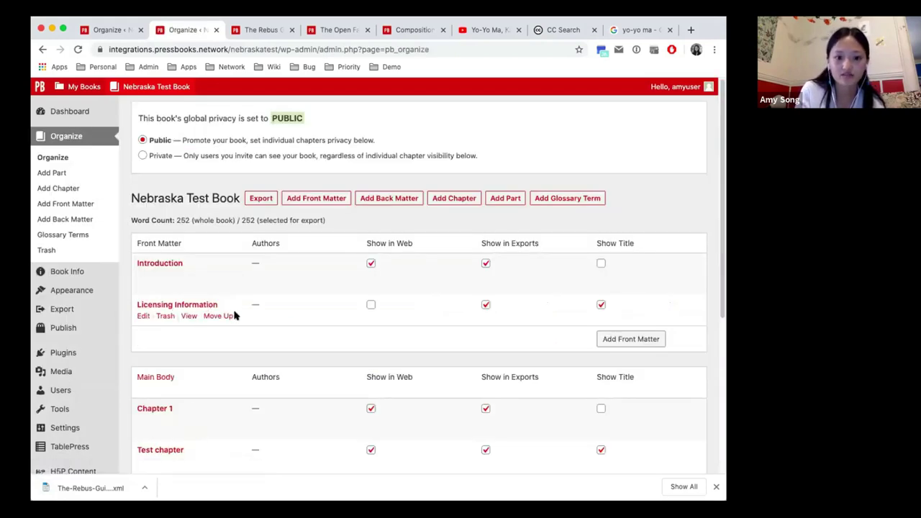
click(272, 32)
scroll(272, 234, down, 5)
scroll(272, 233, down, 20)
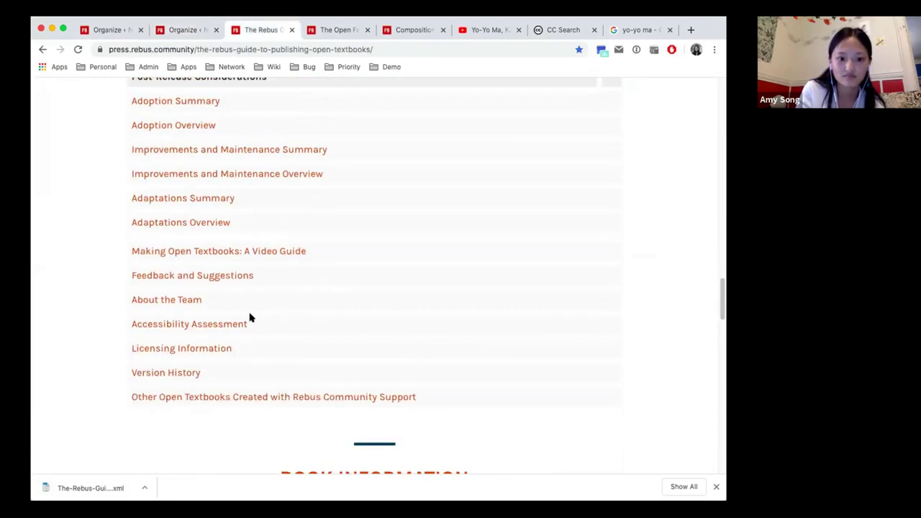
click(183, 32)
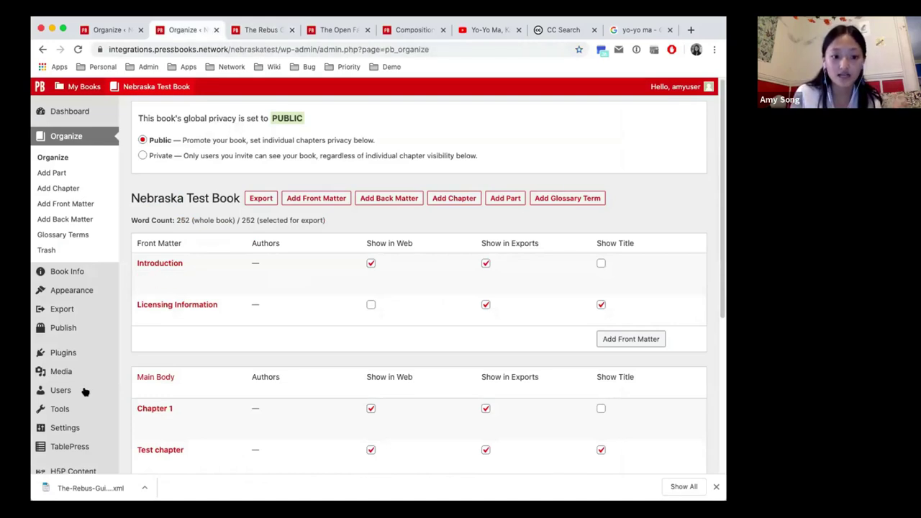
- Reopen the Nebraska Test Book's Import tool, then switch to the Composition and Literature book
mouse_move(63, 409)
click(152, 387)
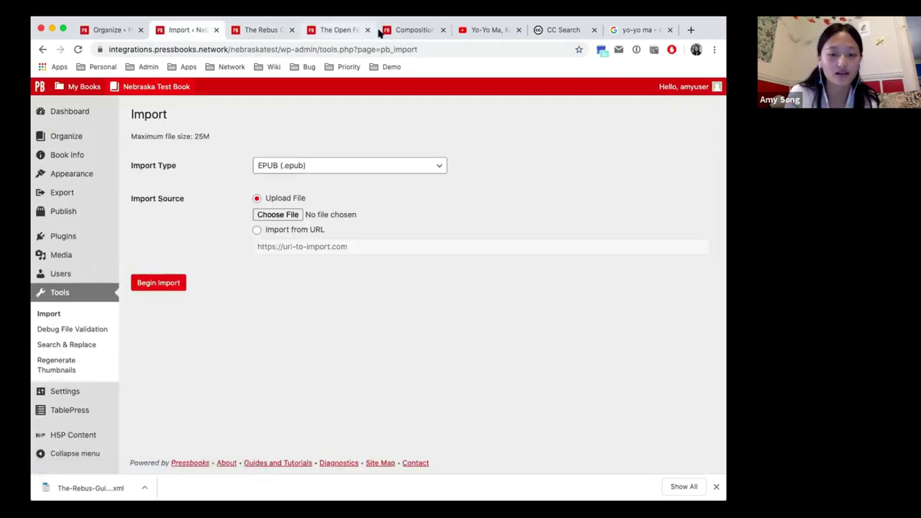
click(400, 31)
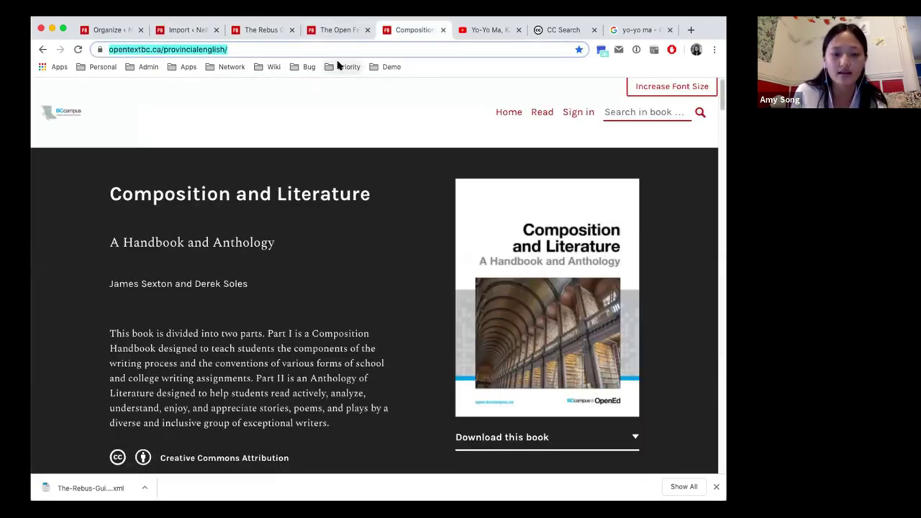
- Get The Open Faculty Patchbook's URL, then return to the Nebraska Test Book Import page
click(344, 31)
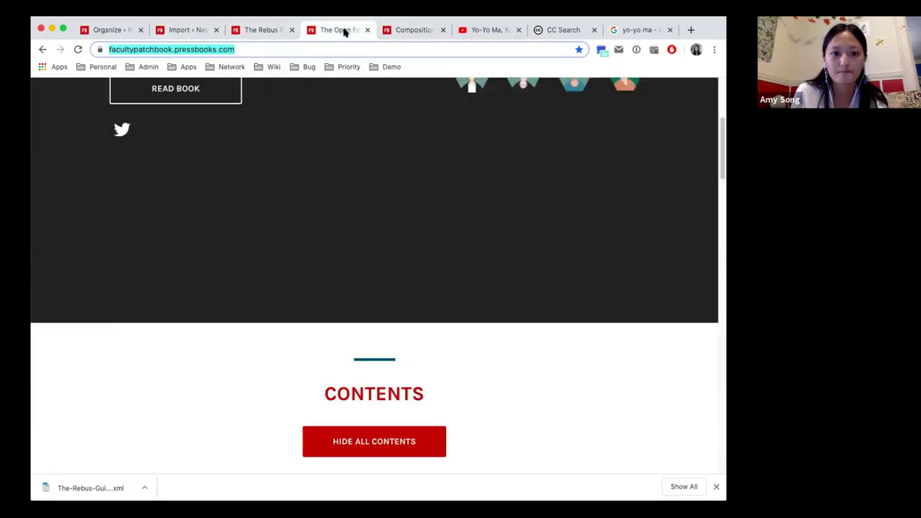
scroll(434, 374, up, 5)
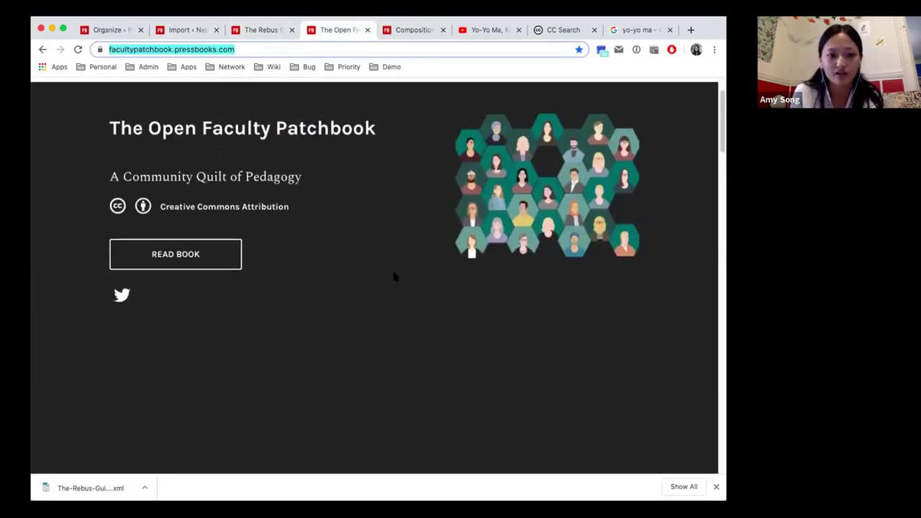
scroll(394, 276, up, 1)
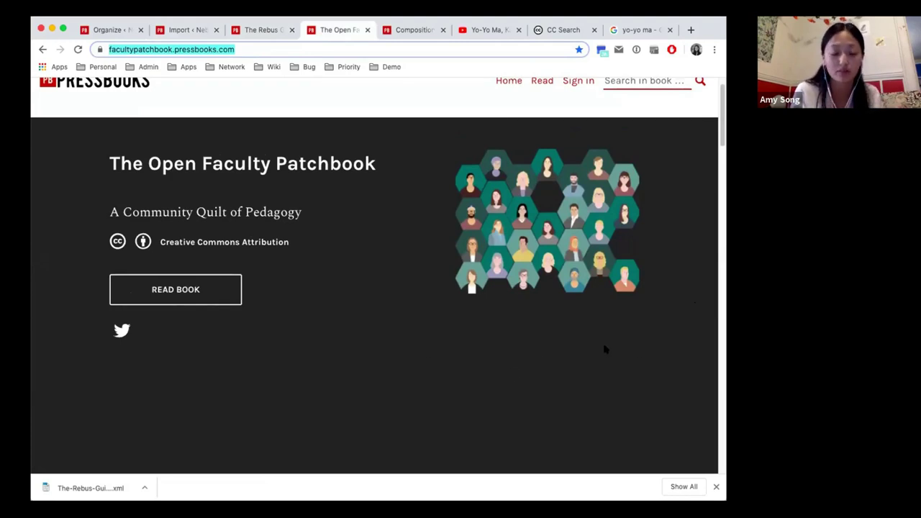
click(202, 32)
click(316, 164)
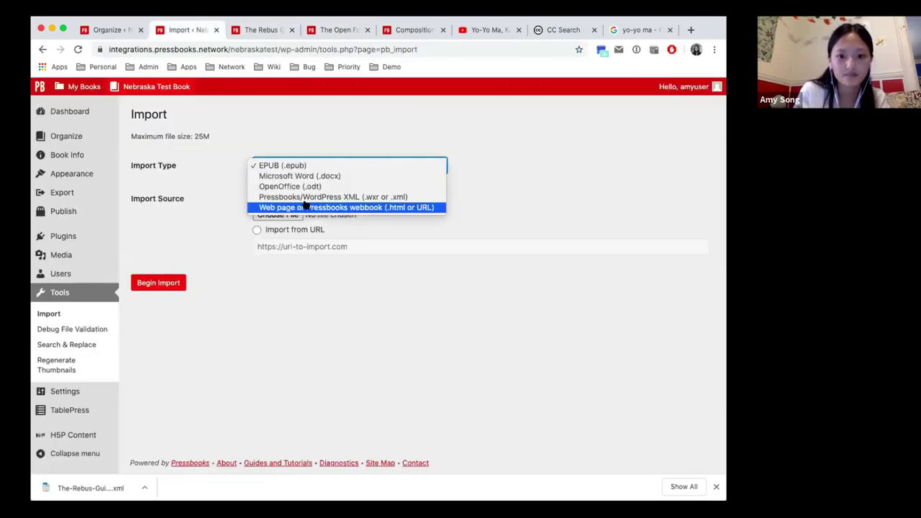
- Import from URL as a web page or Pressbooks webbook, using the pasted Patchbook address
click(309, 201)
click(298, 246)
text(https://facultypatchbook.pressbooks.com/)
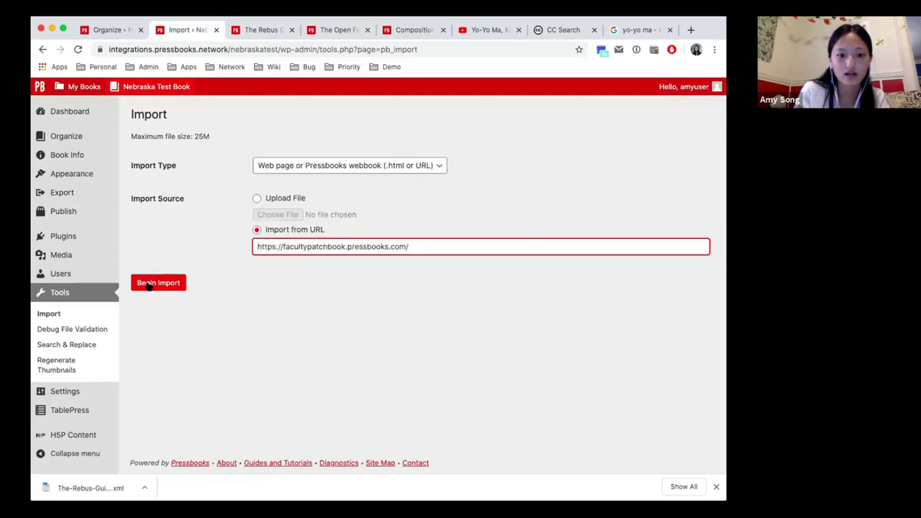
click(150, 285)
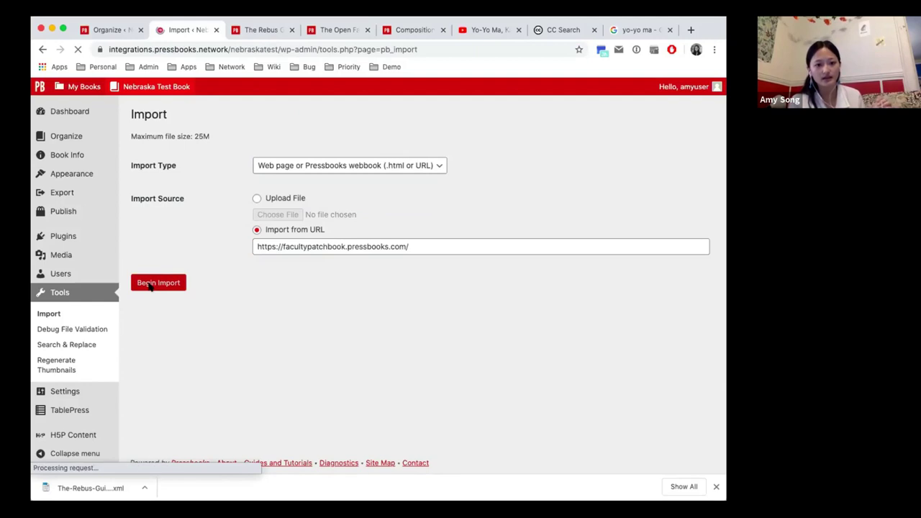
- Select the Lost and Found and We're Total Pro chapters and import them
scroll(248, 264, down, 4)
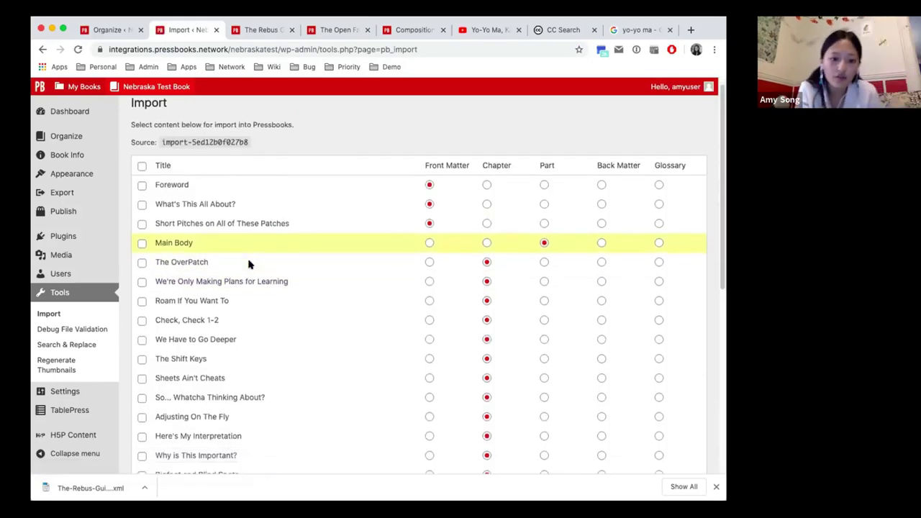
scroll(248, 264, up, 1)
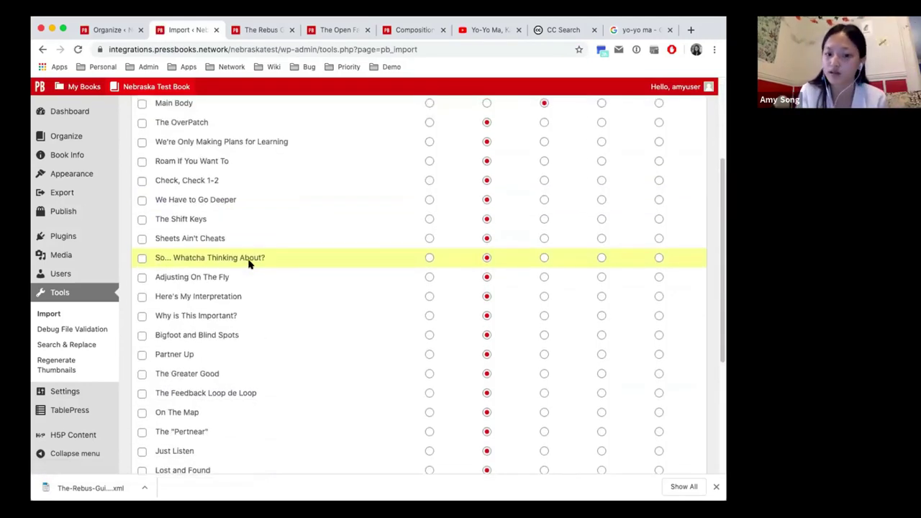
scroll(248, 264, down, 1)
scroll(236, 218, up, 3)
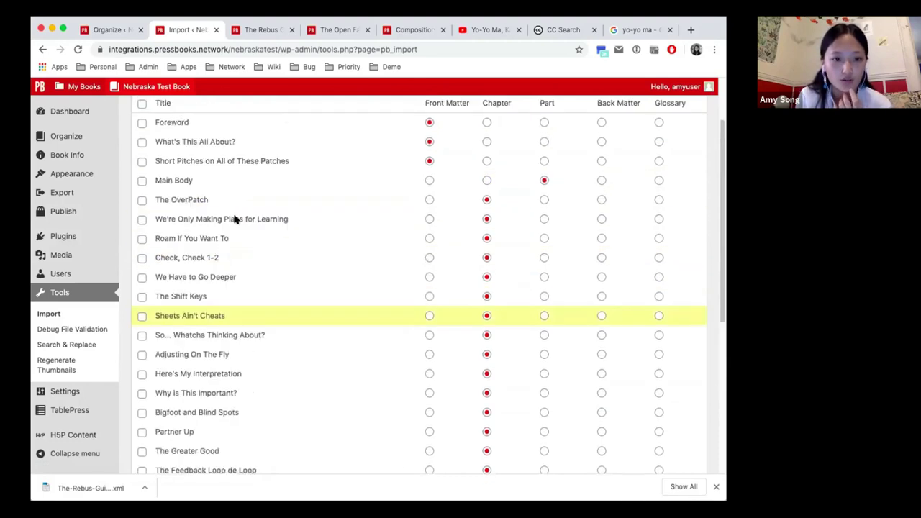
scroll(234, 219, down, 4)
scroll(144, 347, down, 2)
click(142, 349)
click(142, 368)
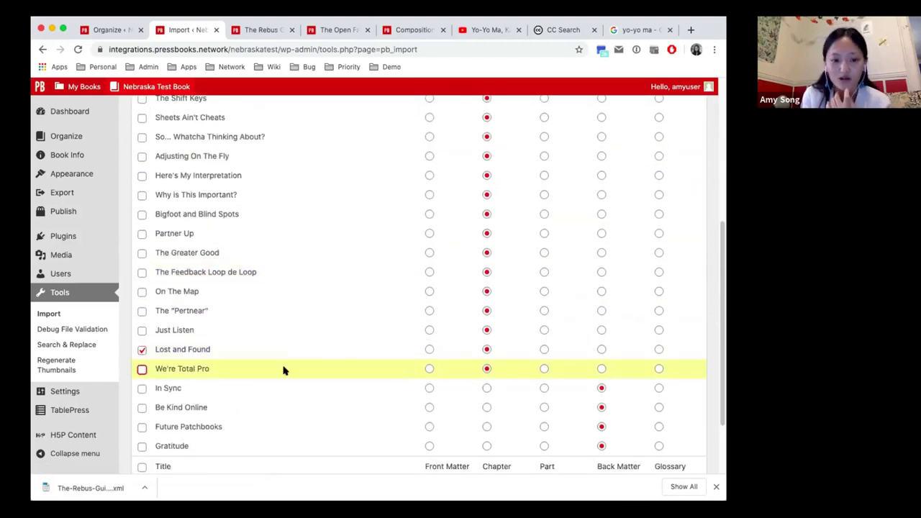
scroll(282, 370, down, 3)
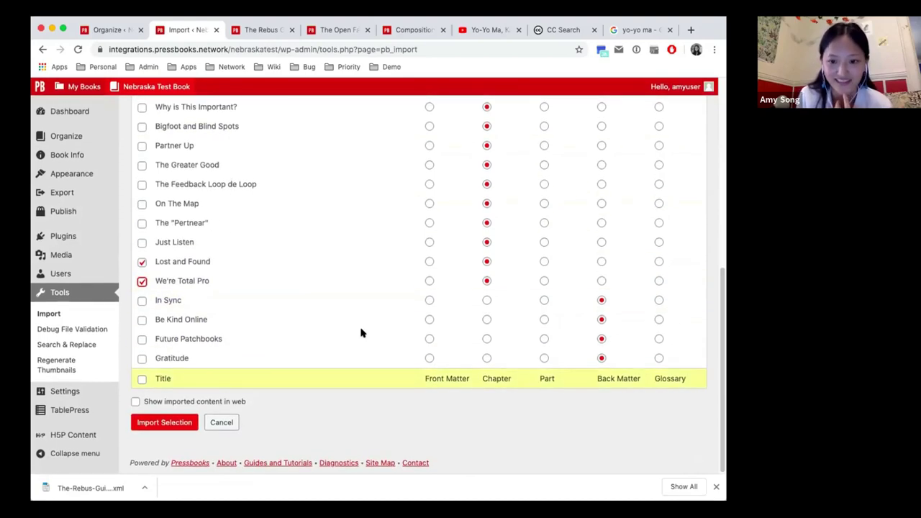
scroll(362, 333, up, 8)
scroll(483, 268, up, 2)
scroll(324, 324, down, 10)
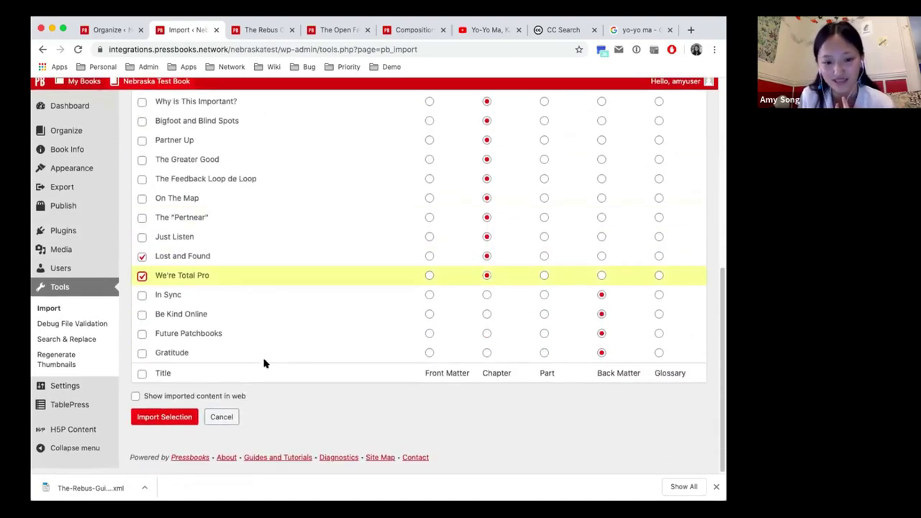
click(173, 424)
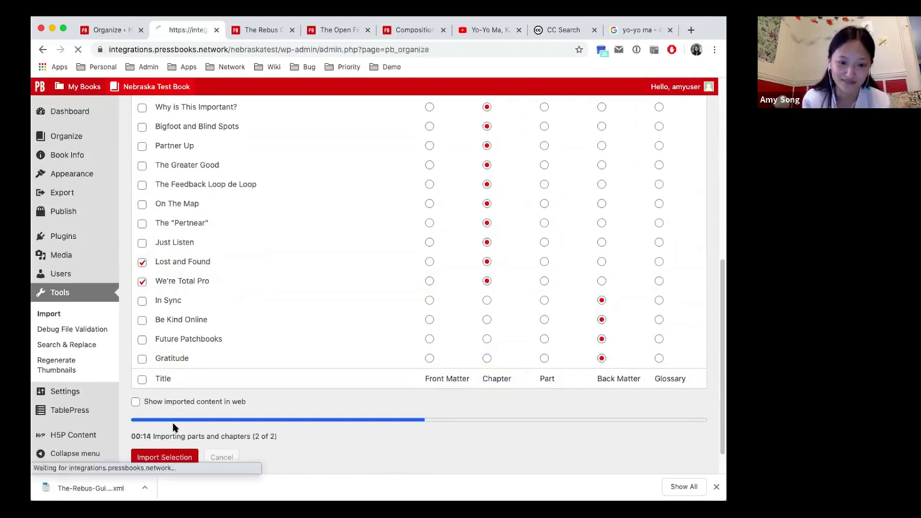
- Move Lost and Found and We're Total Pro into Second Main Body
scroll(173, 428, down, 3)
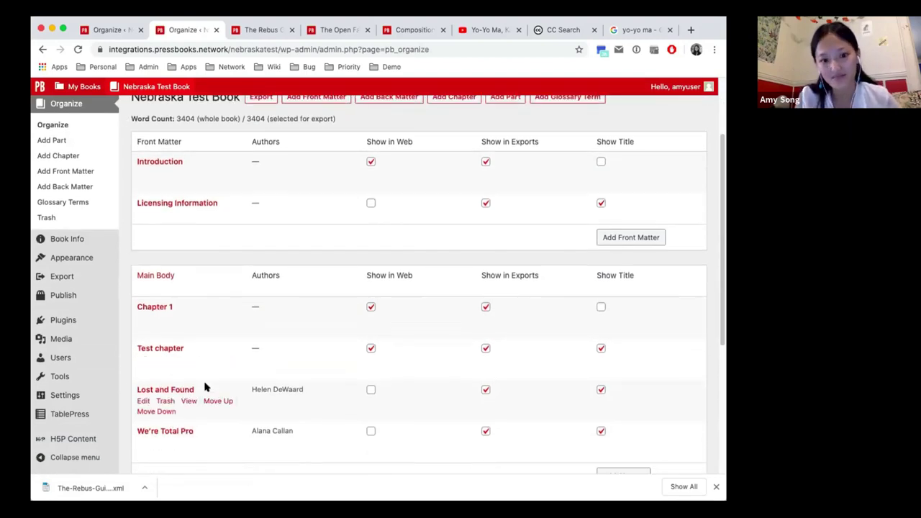
scroll(208, 382, down, 1)
scroll(224, 286, down, 3)
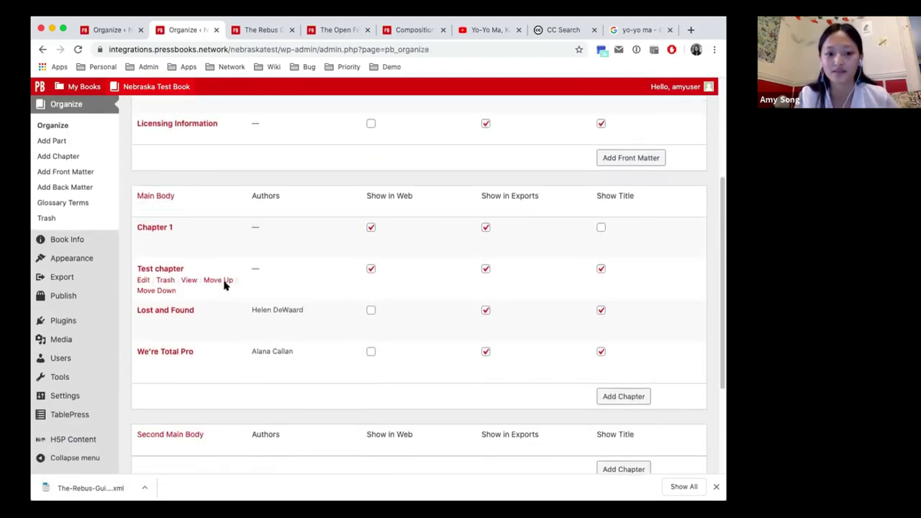
drag(224, 285, 224, 320)
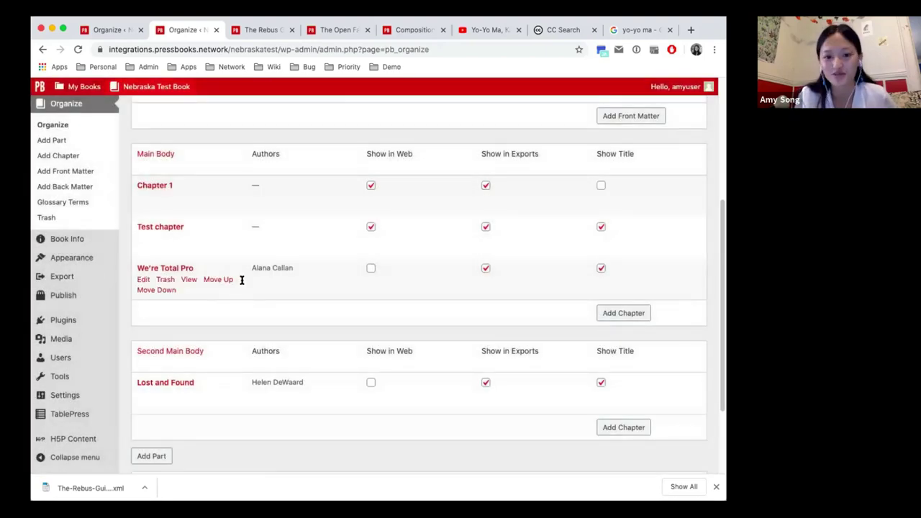
drag(242, 280, 239, 369)
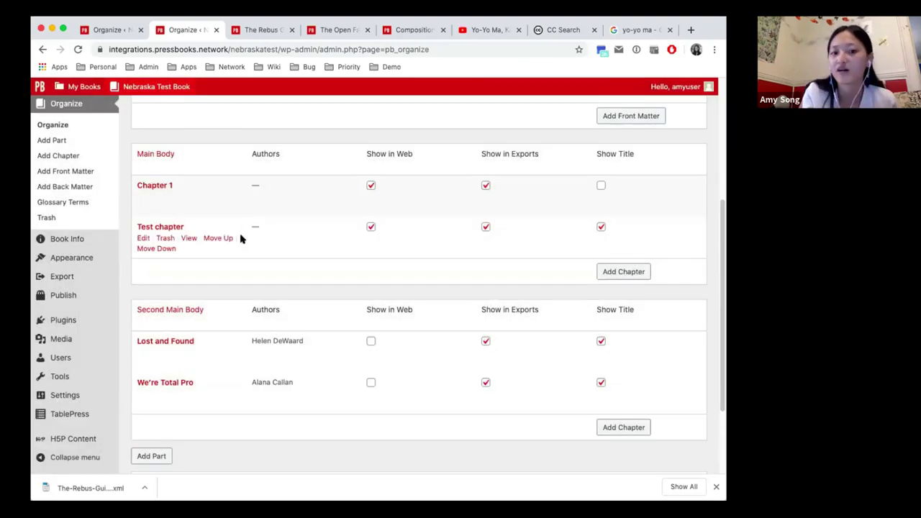
- Drag Licensing Information above Introduction and back, then return to the Composition and Literature book
scroll(269, 358, down, 3)
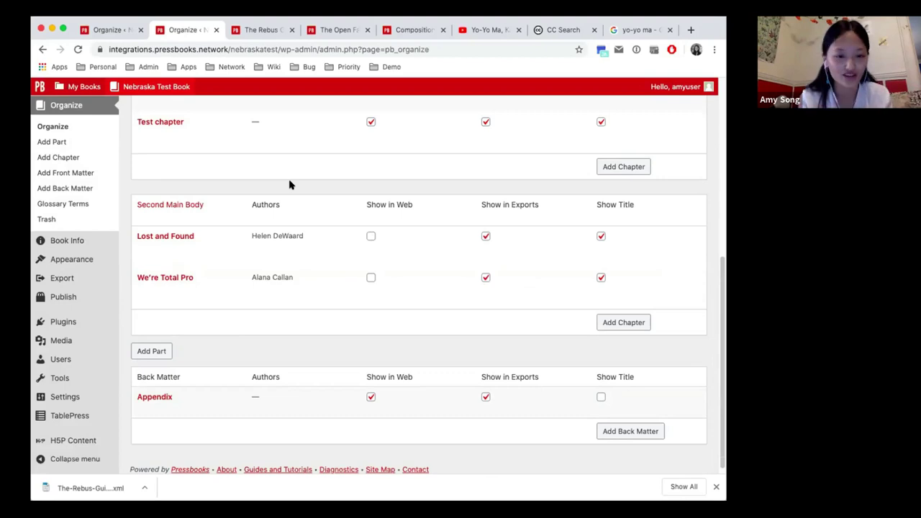
scroll(287, 313, up, 5)
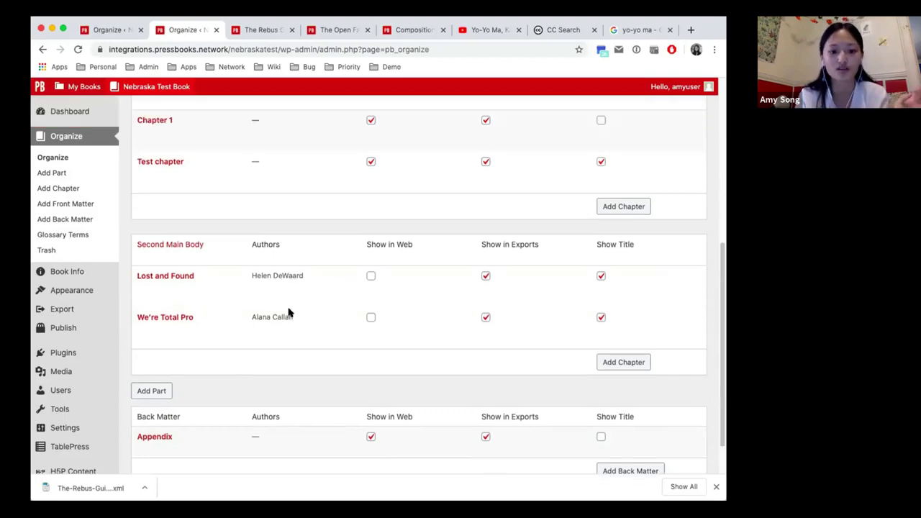
drag(271, 217, 300, 202)
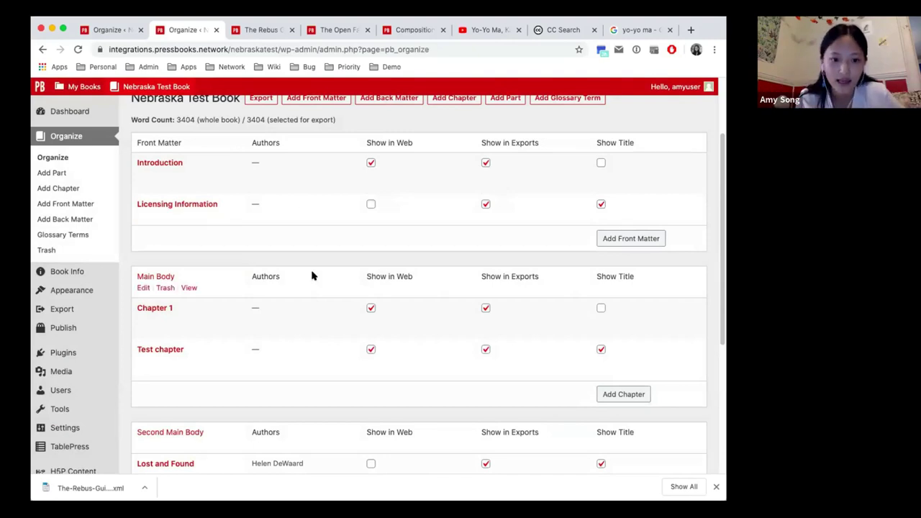
drag(297, 216, 308, 239)
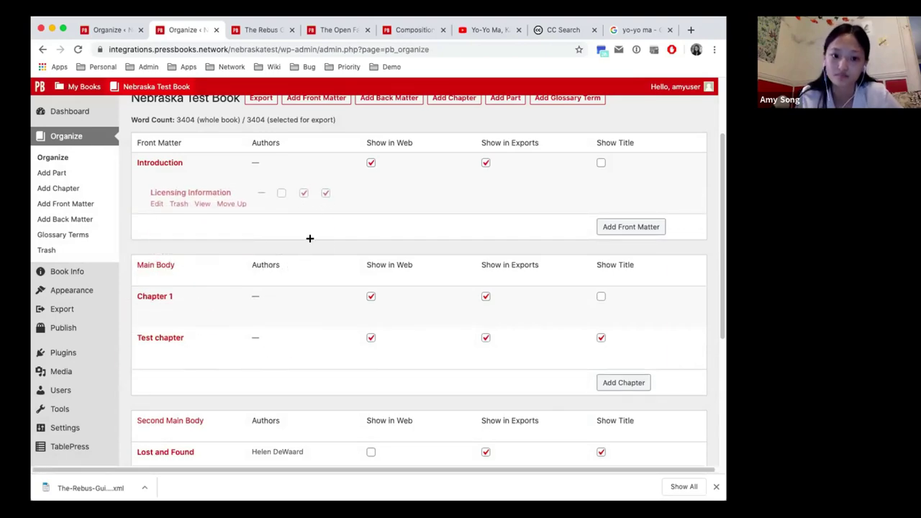
scroll(307, 314, down, 3)
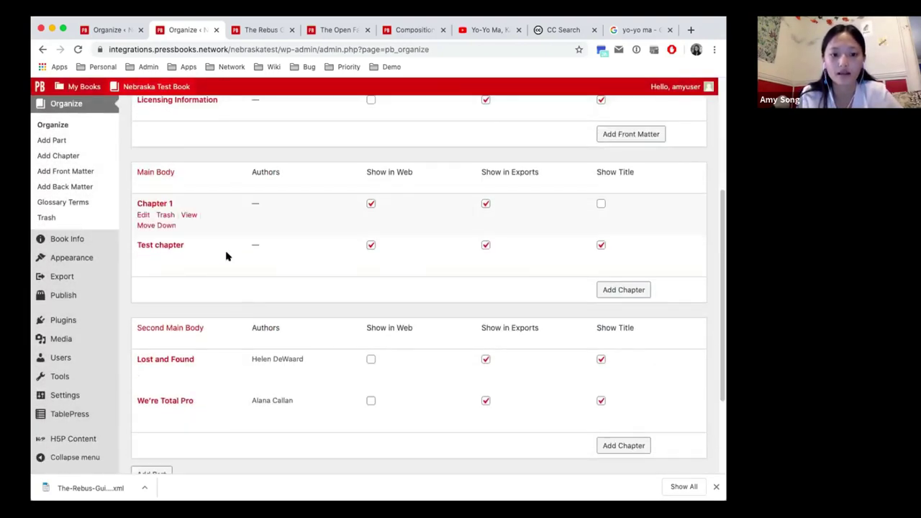
scroll(226, 254, up, 2)
scroll(226, 255, up, 2)
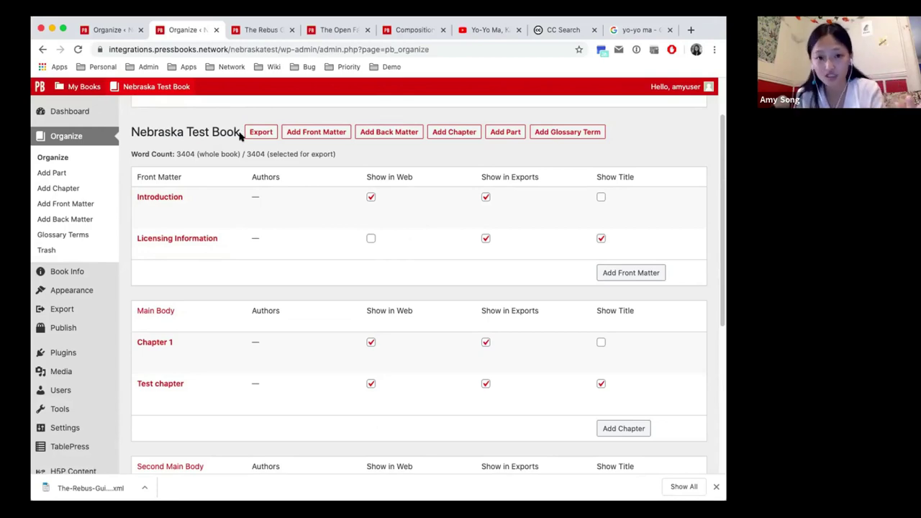
scroll(240, 135, down, 5)
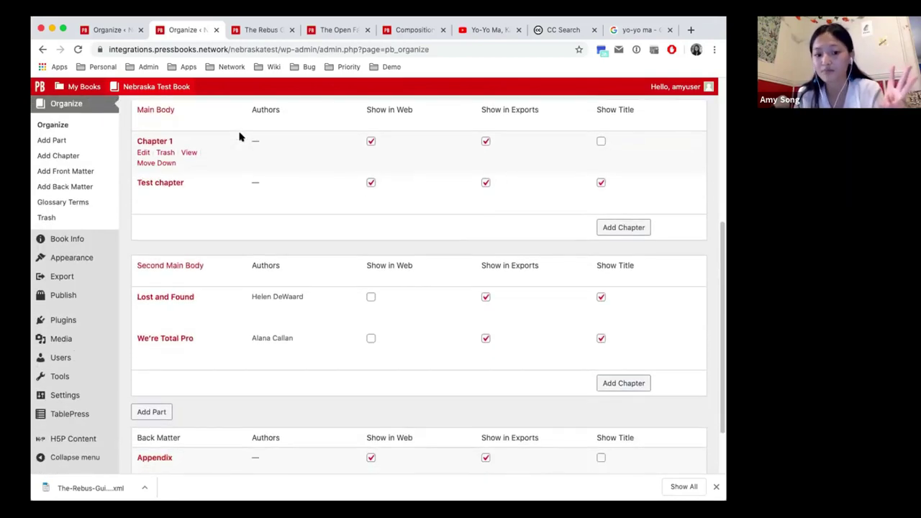
scroll(240, 137, up, 1)
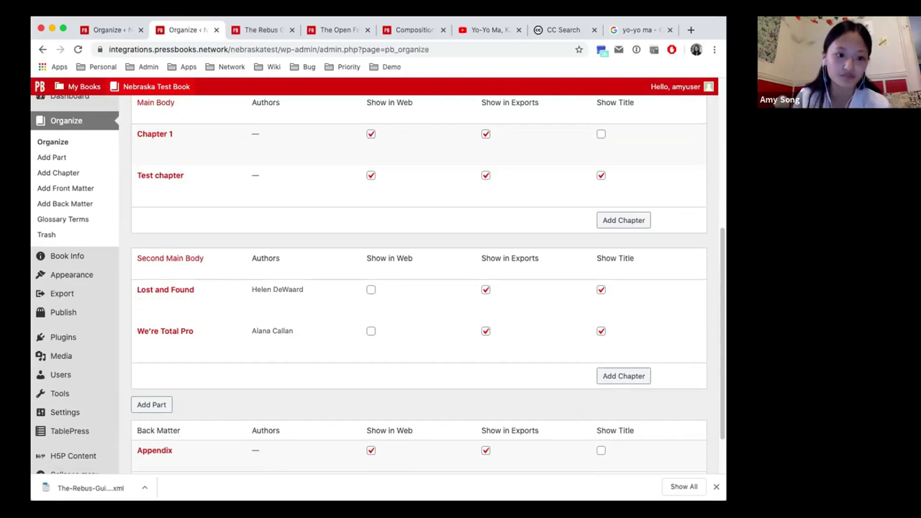
click(611, 423)
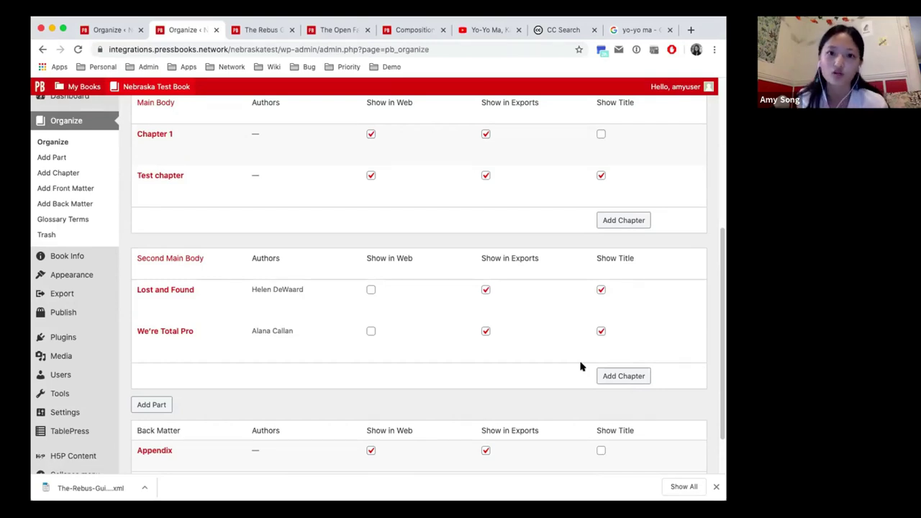
click(422, 30)
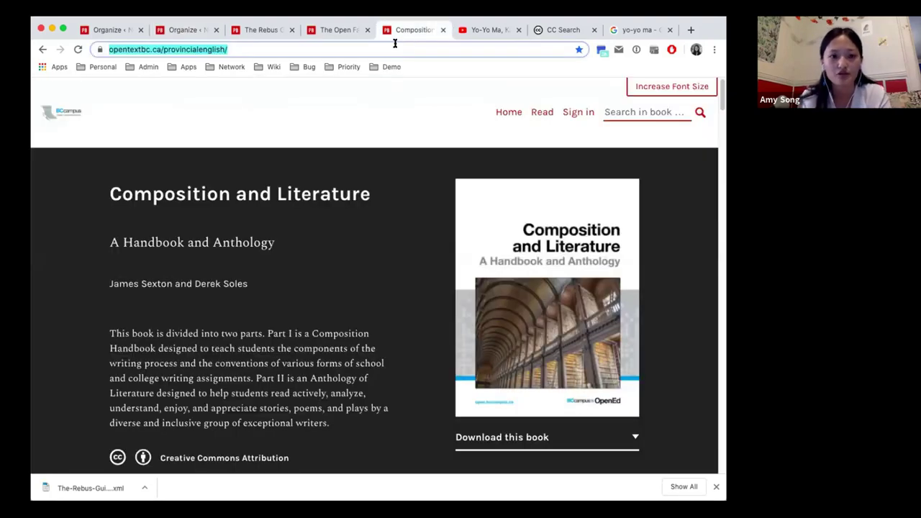
- Open Clone A Book and paste the opentextbc.ca/provincialenglish source URL
scroll(184, 147, down, 1)
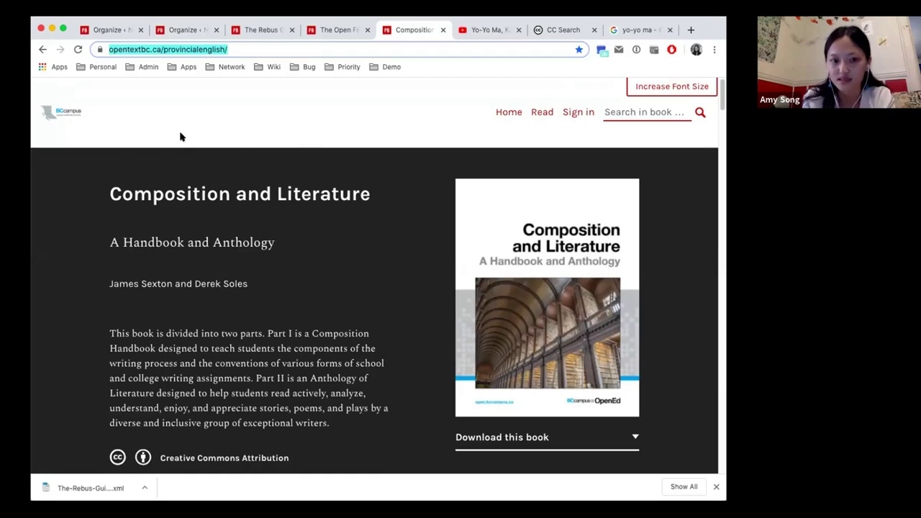
click(146, 33)
mouse_move(90, 92)
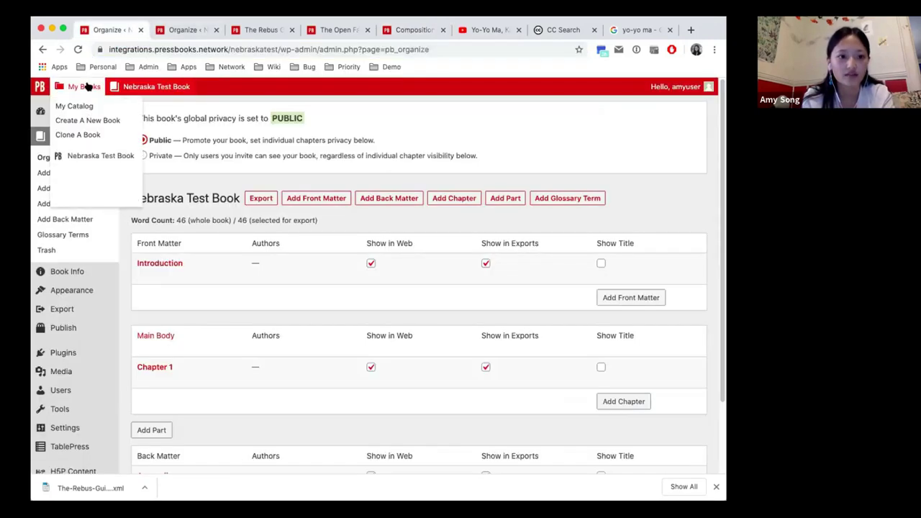
click(88, 135)
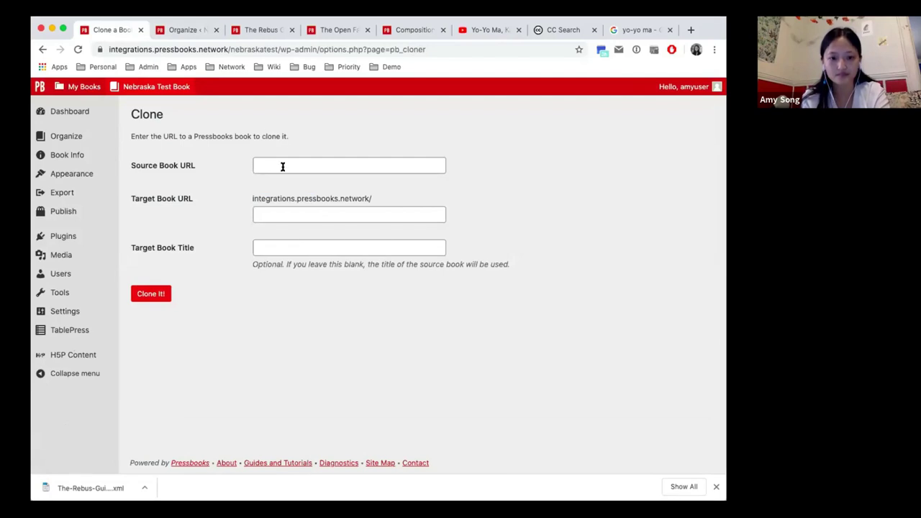
click(282, 166)
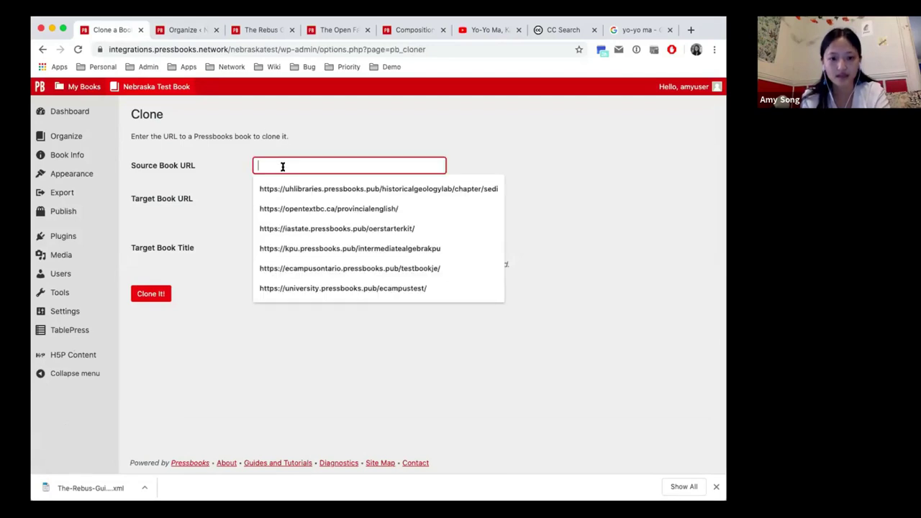
text(https://opentextbc.ca/provincialenglish/)
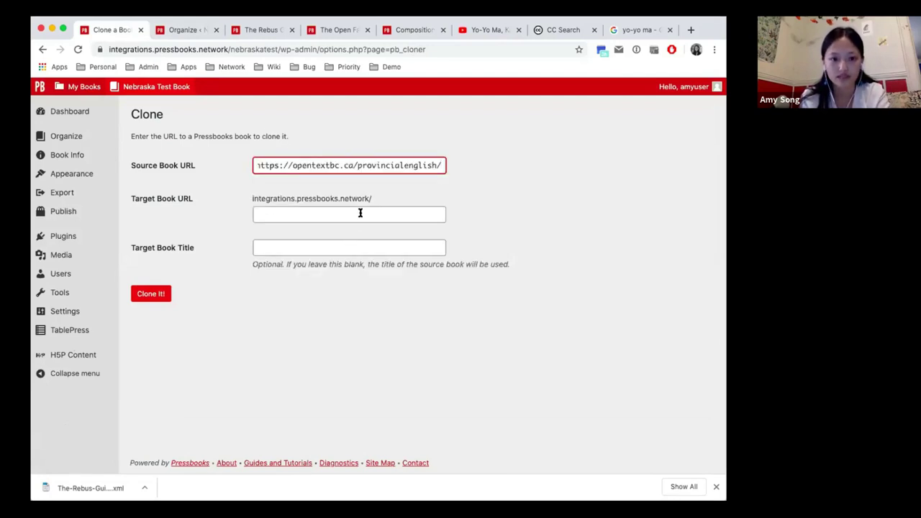
- Enter provincialbcenglish as the Target Book URL
click(358, 214)
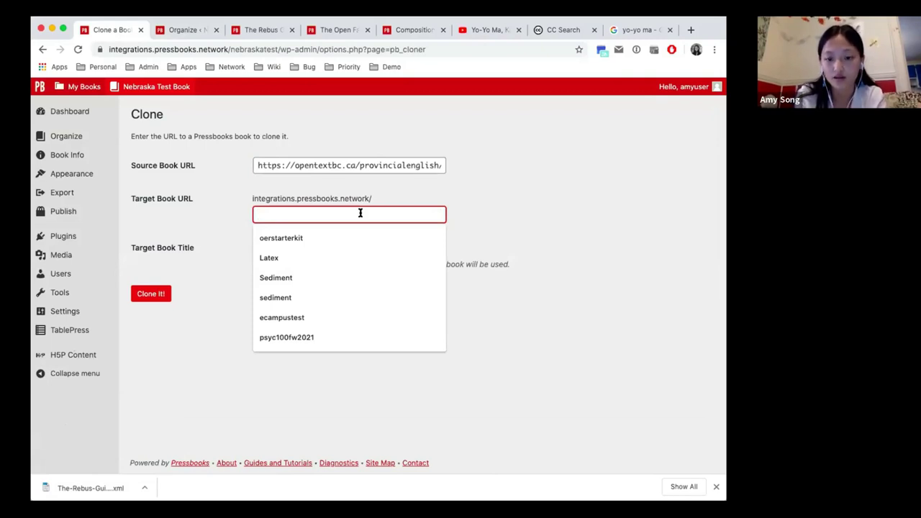
text(provinci)
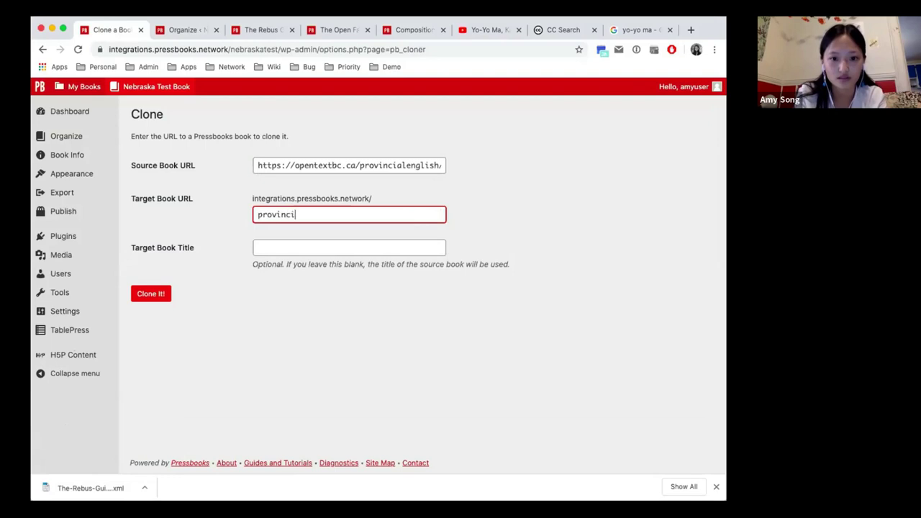
text(albcenglish)
- Enter 'Provincial BC English' as the new book's title
click(319, 247)
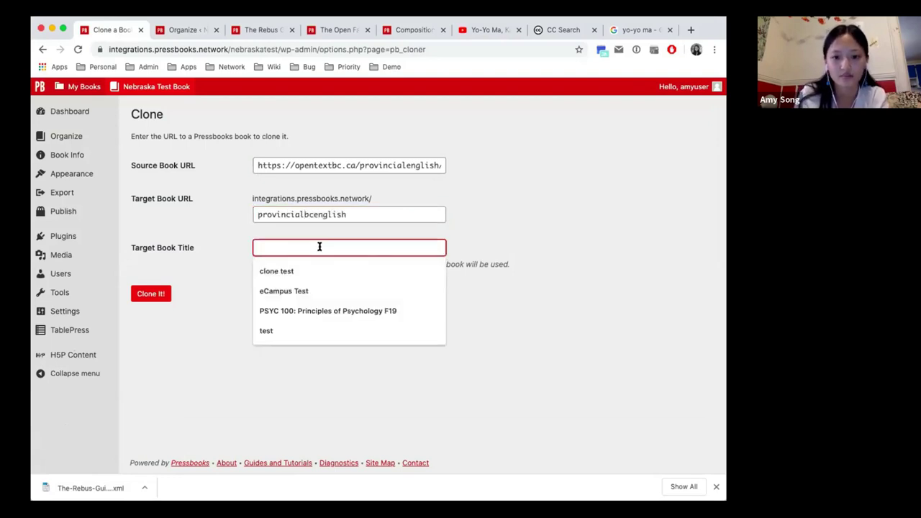
text(Pro)
key(BackSpace)
key(BackSpace)
text(rp)
key(BackSpace)
text(ovincial BC e)
key(BackSpace)
text(English)
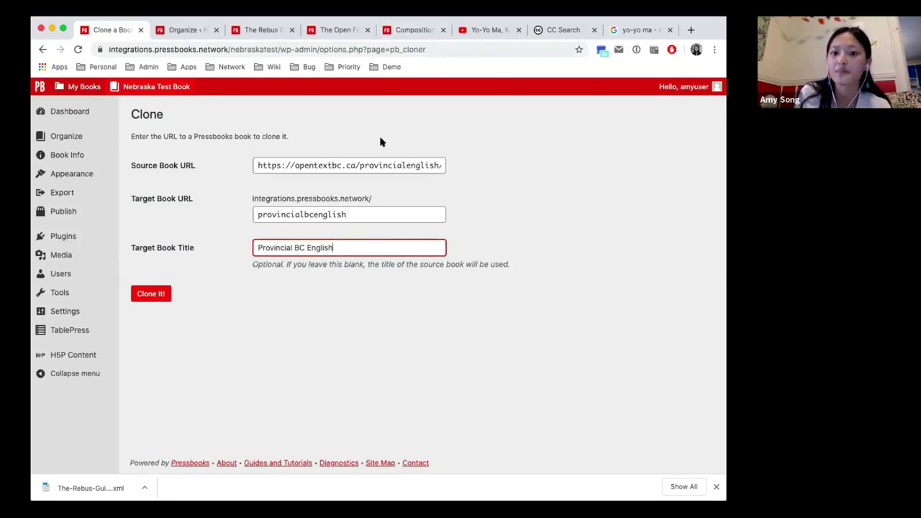
- Start the clone, glance at the original Composition book, and return to watch progress
click(151, 293)
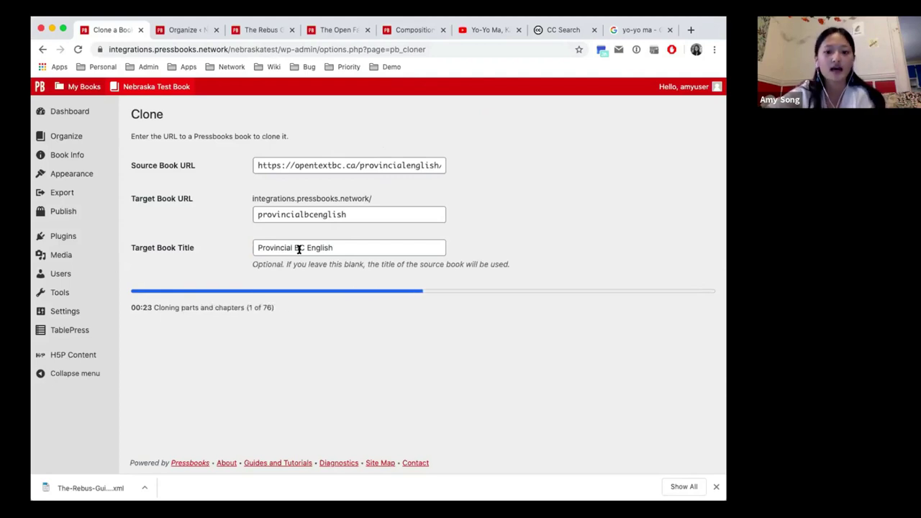
click(410, 30)
scroll(137, 428, down, 1)
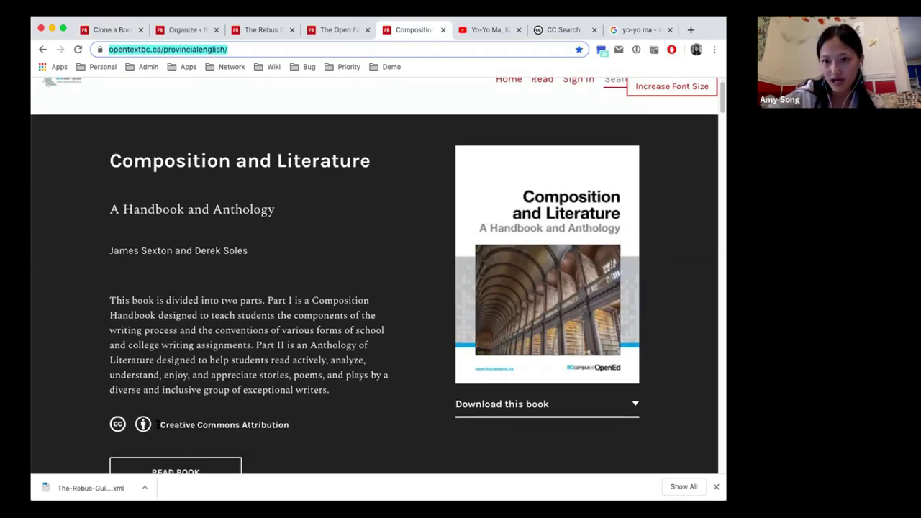
click(113, 30)
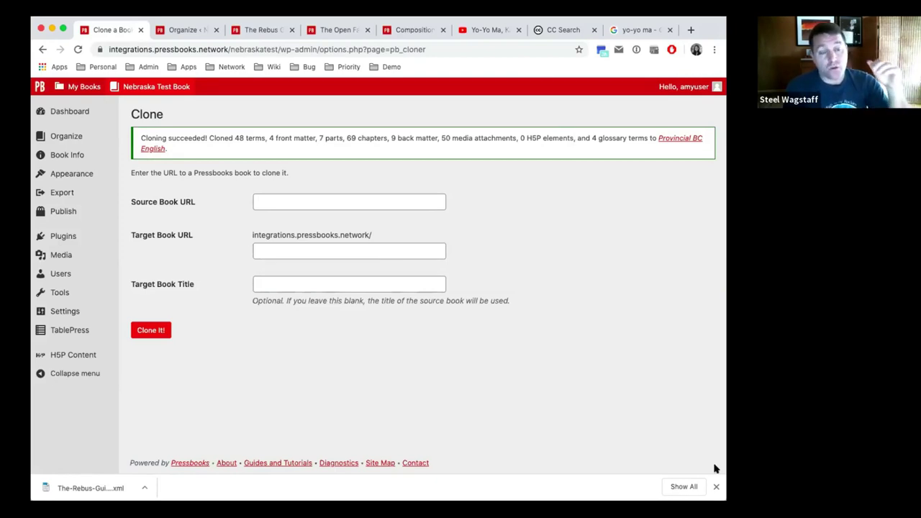
- Dismiss the download notice and review the clone success message
click(715, 487)
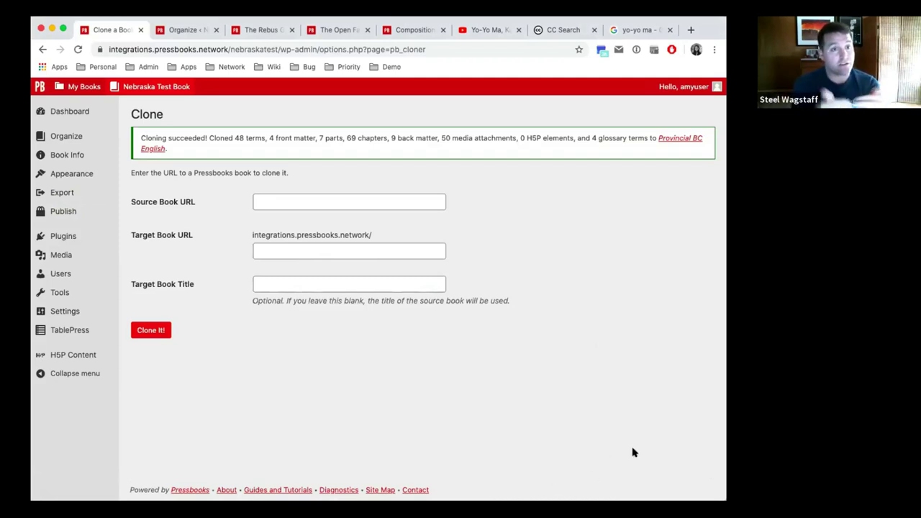
triple_click(646, 488)
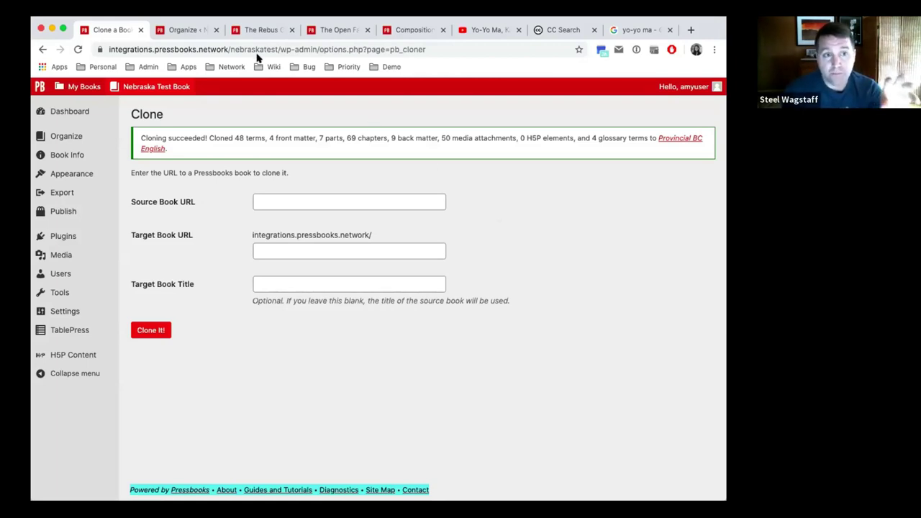
click(255, 79)
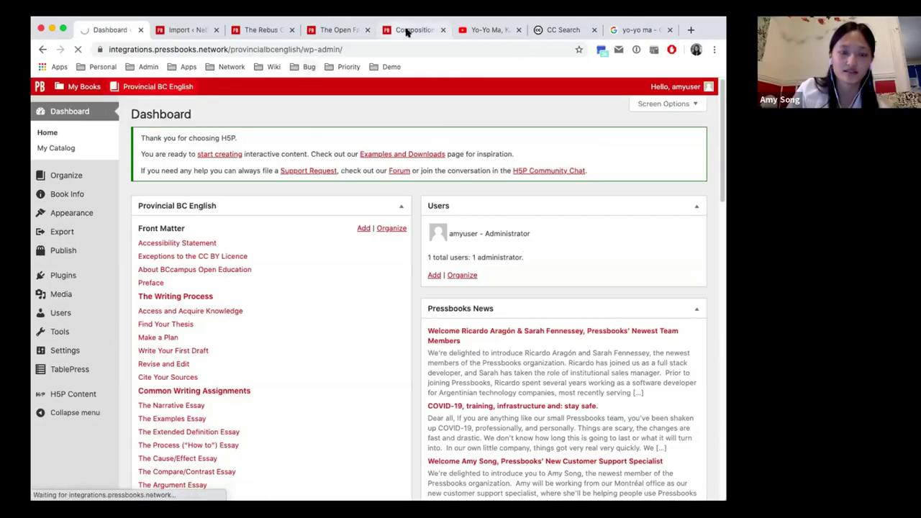
- Compare the Provincial BC English home page with the original, then open its Admin dashboard
scroll(363, 228, down, 3)
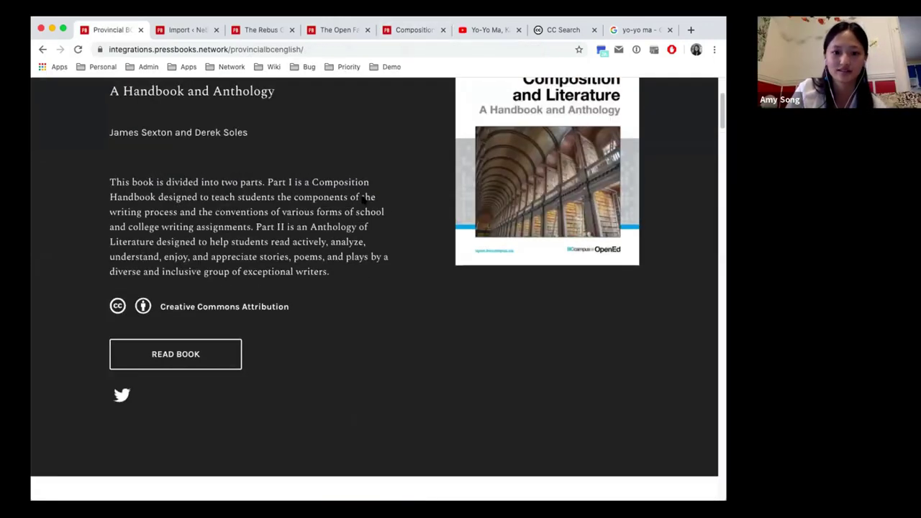
click(406, 26)
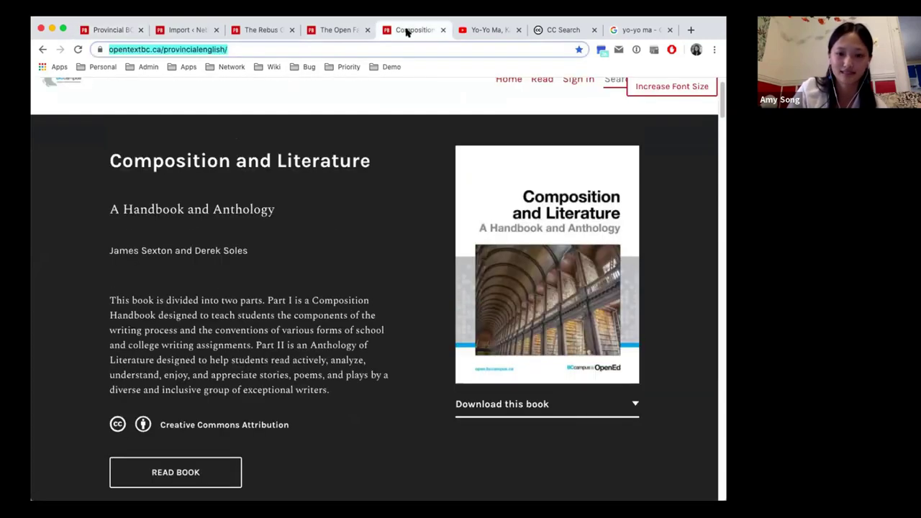
click(121, 31)
scroll(283, 138, up, 3)
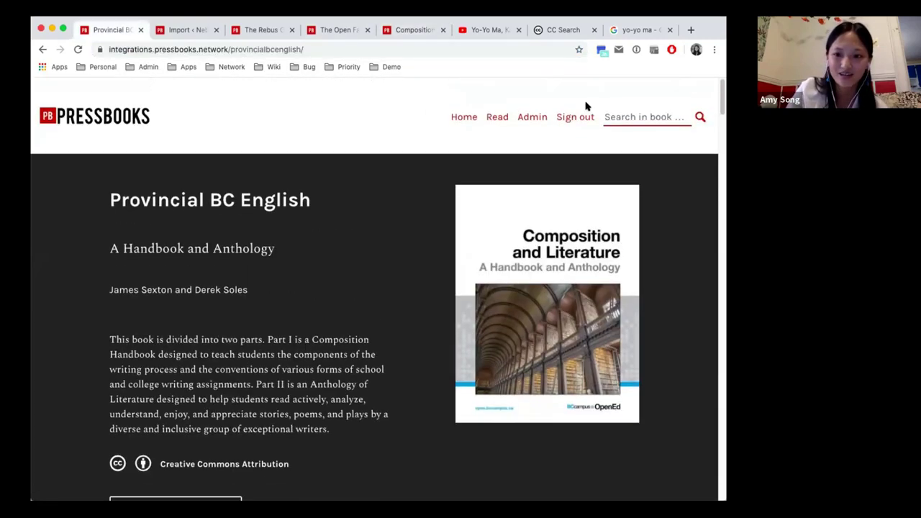
scroll(323, 354, down, 3)
scroll(323, 354, down, 20)
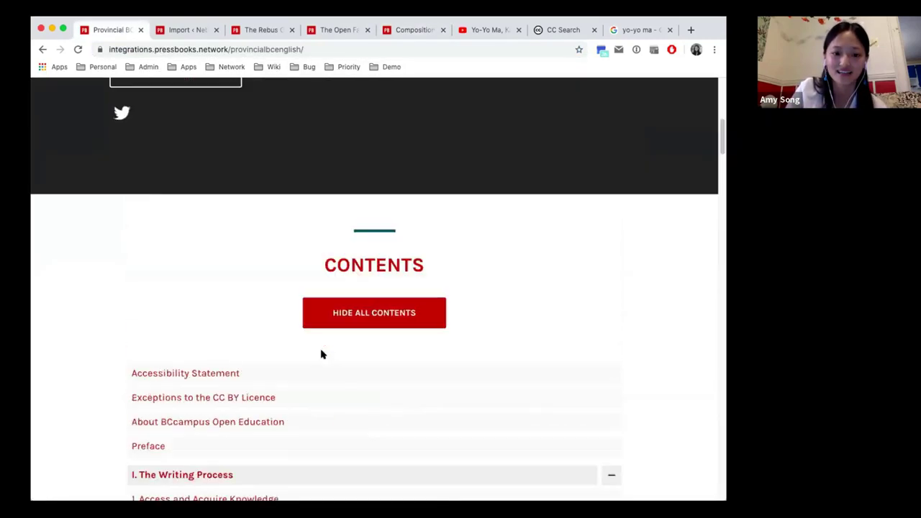
scroll(321, 354, down, 20)
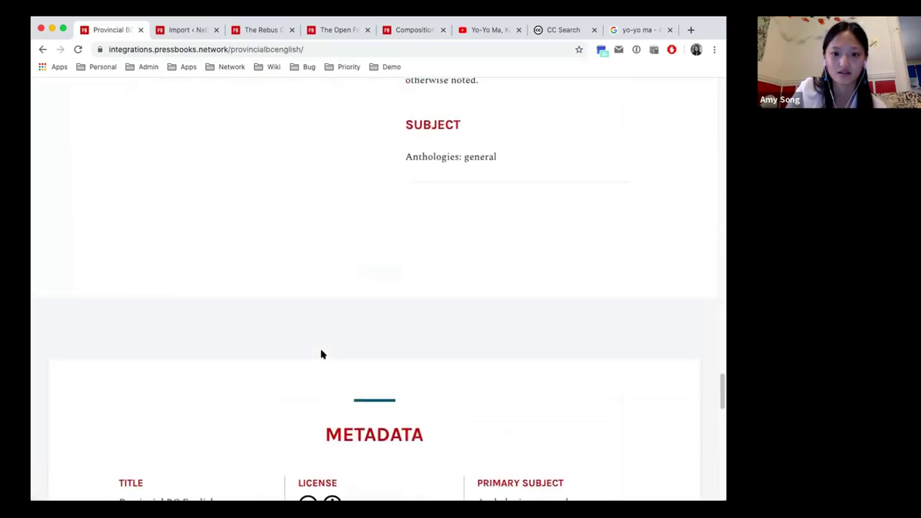
scroll(321, 354, up, 20)
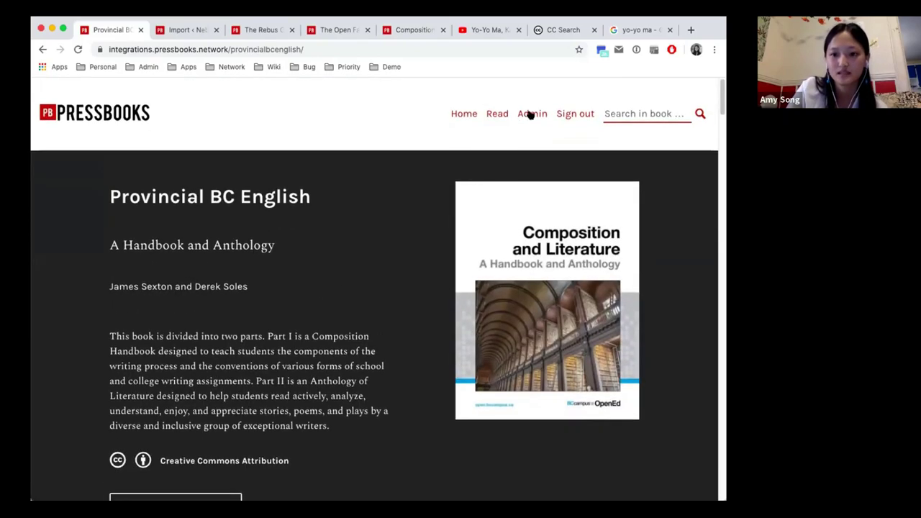
click(531, 113)
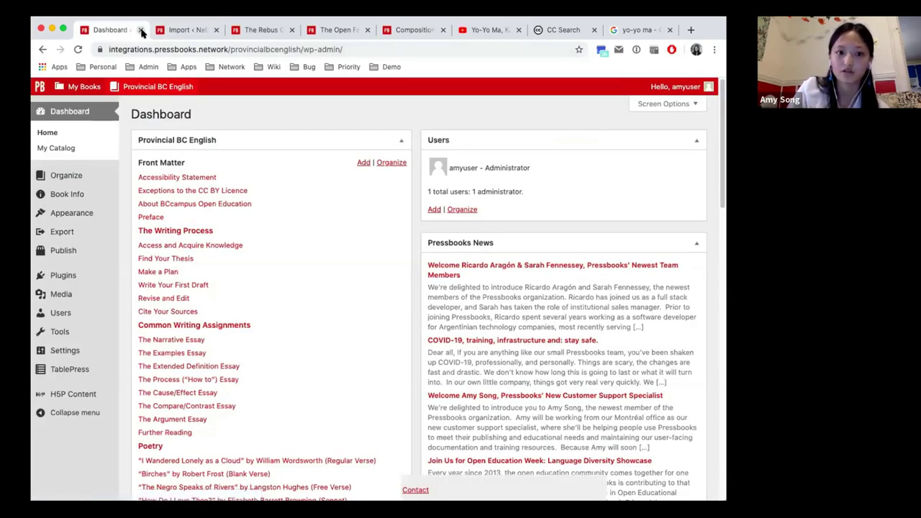
- Open Chapter 1 of the Nebraska Test Book from the Organize page
click(141, 30)
mouse_move(70, 135)
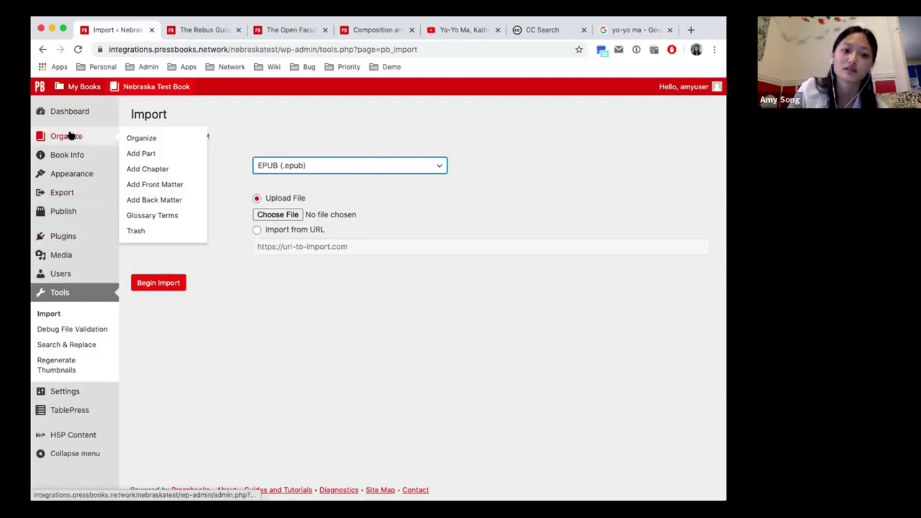
click(70, 135)
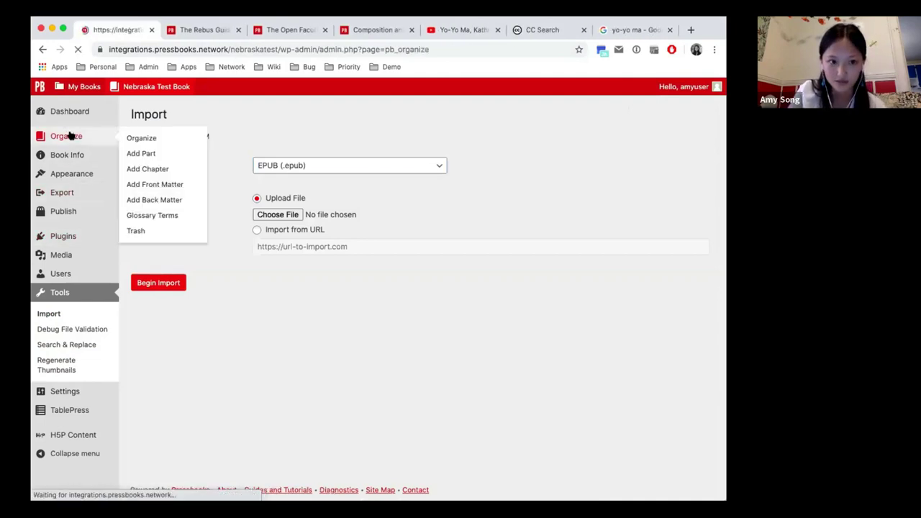
scroll(378, 341, down, 2)
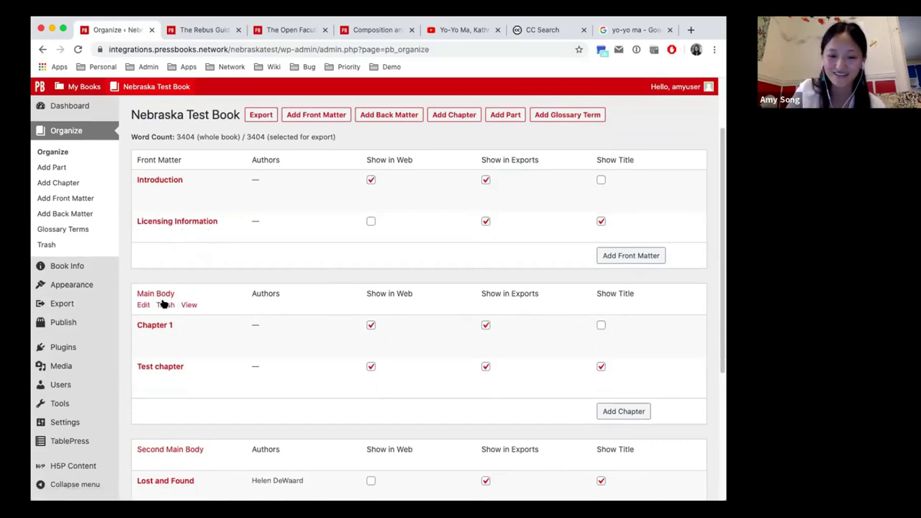
click(161, 326)
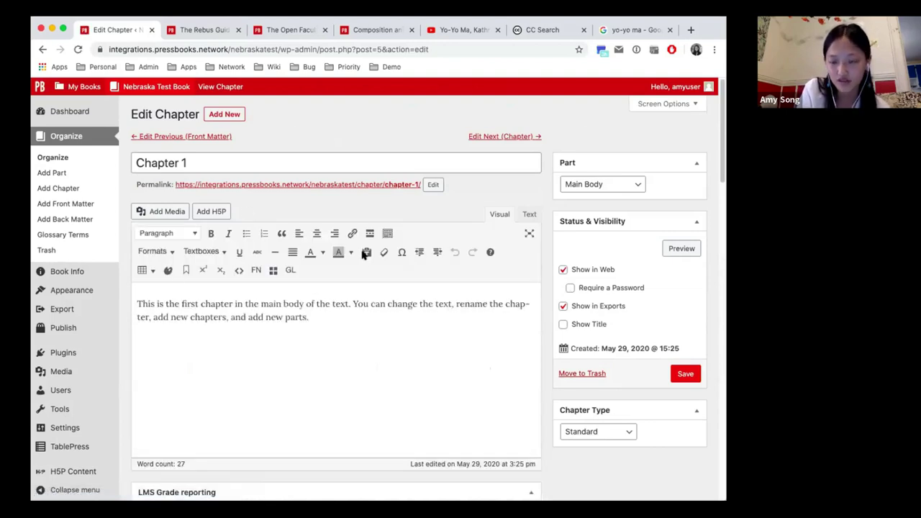
- Check the chapter's HTML source, then add an empty line above the body text
click(529, 213)
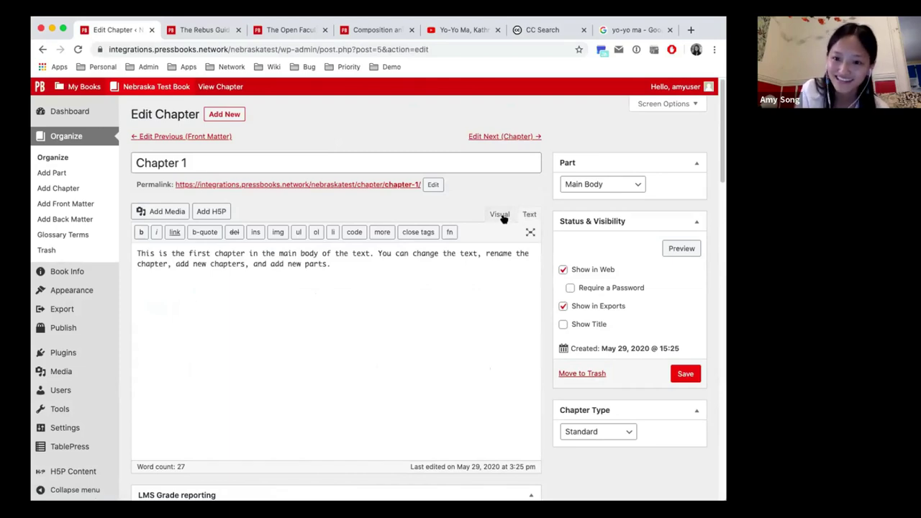
click(496, 215)
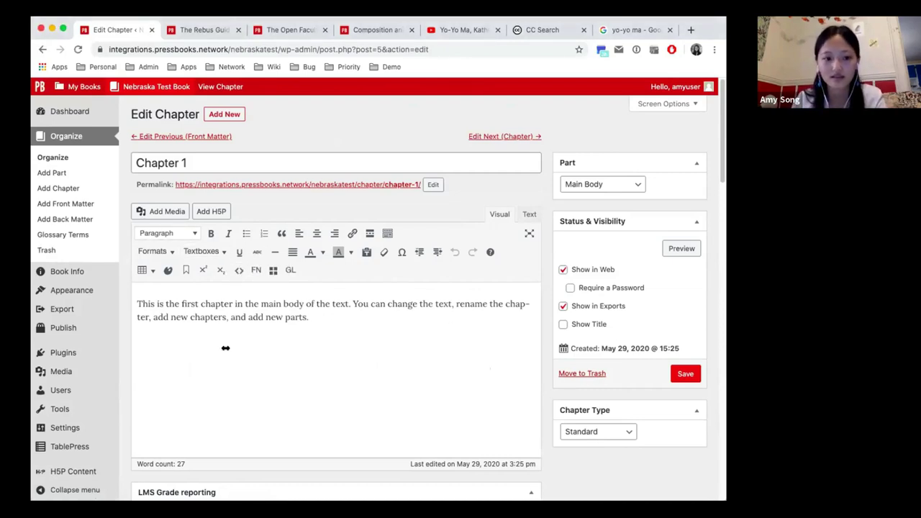
click(137, 303)
key(Return)
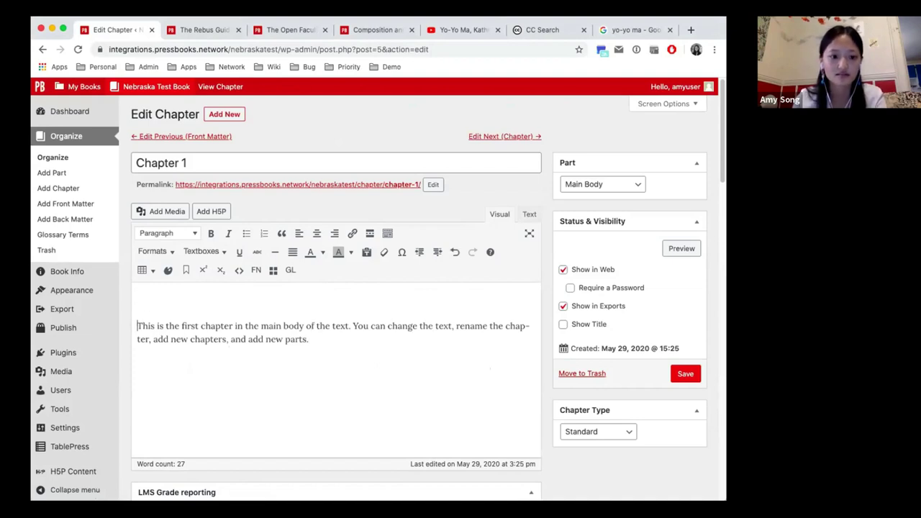
click(188, 235)
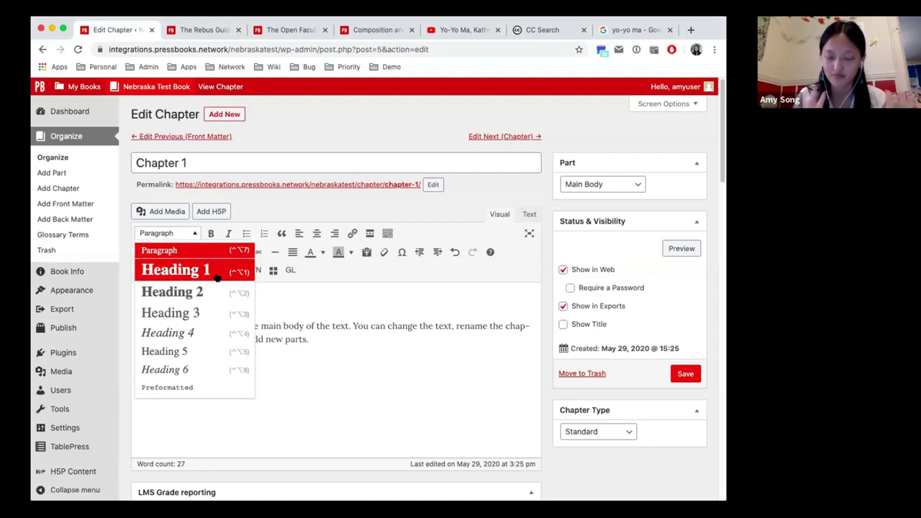
- Make the empty line a Heading 1 reading 'This is a header' and check its HTML markup
click(216, 277)
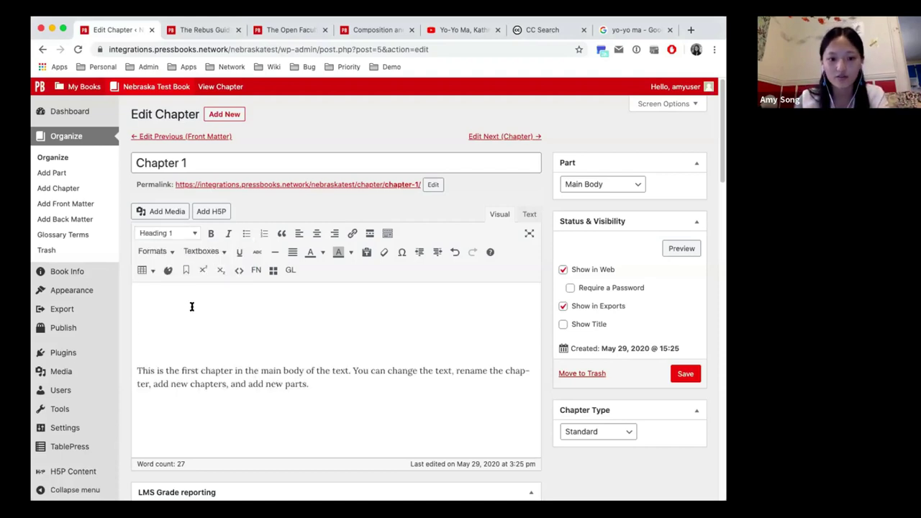
text(This is a hea)
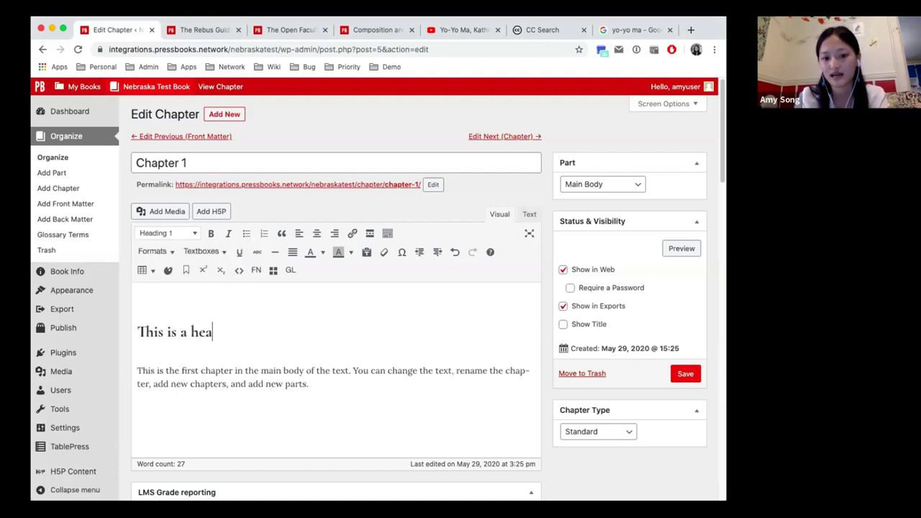
text(der)
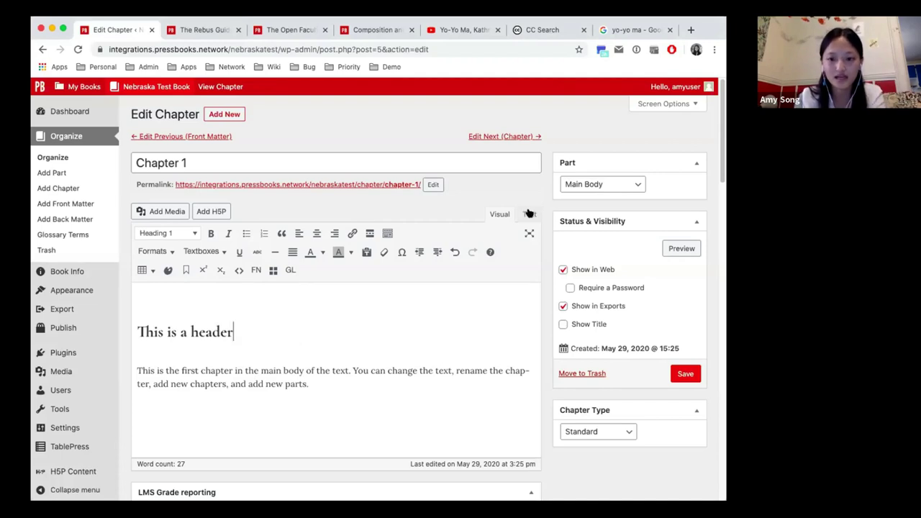
click(529, 214)
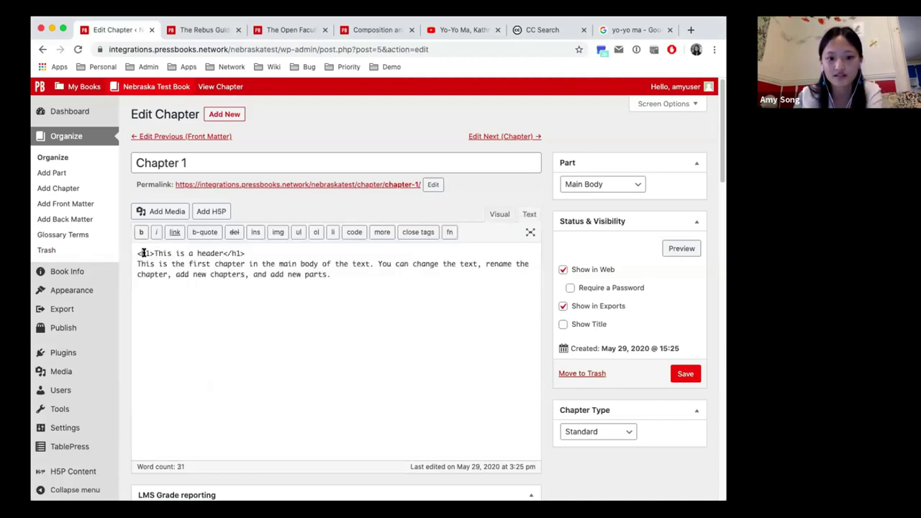
click(499, 215)
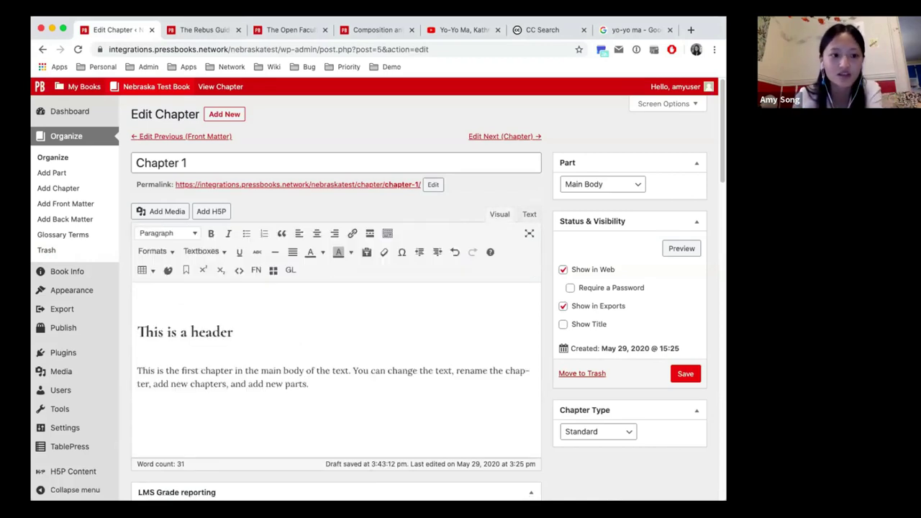
click(376, 367)
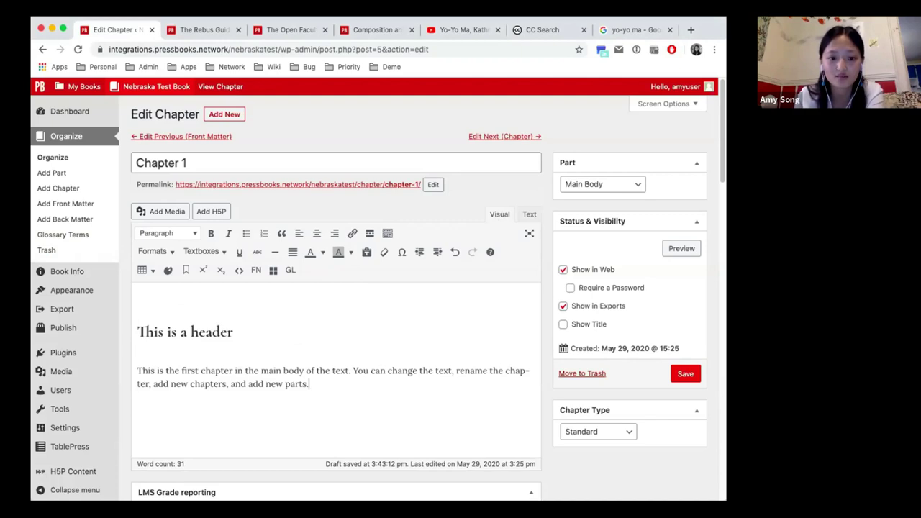
- Insert an Exercises textbox below the heading
click(218, 251)
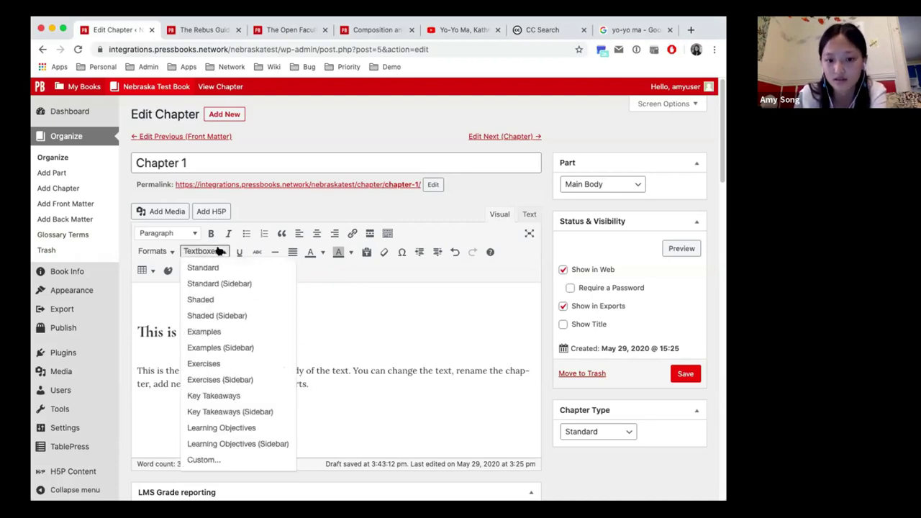
click(243, 362)
scroll(244, 360, down, 5)
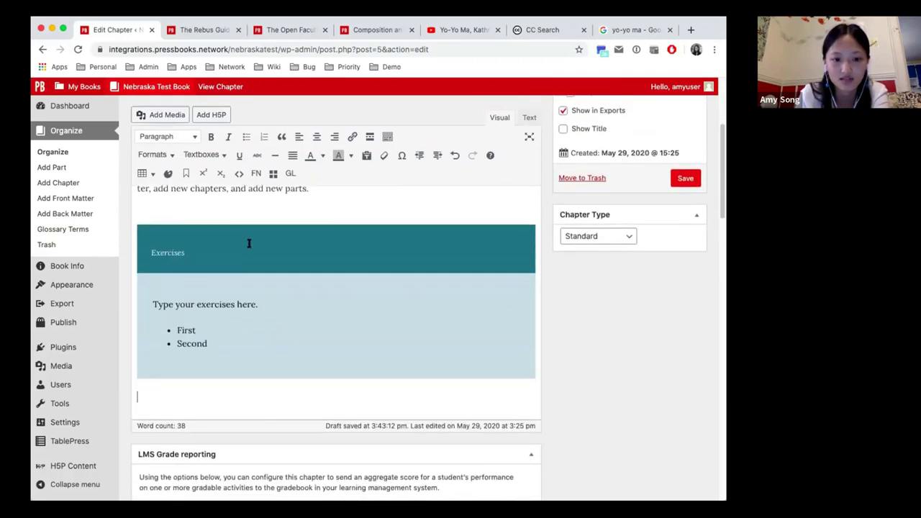
click(173, 137)
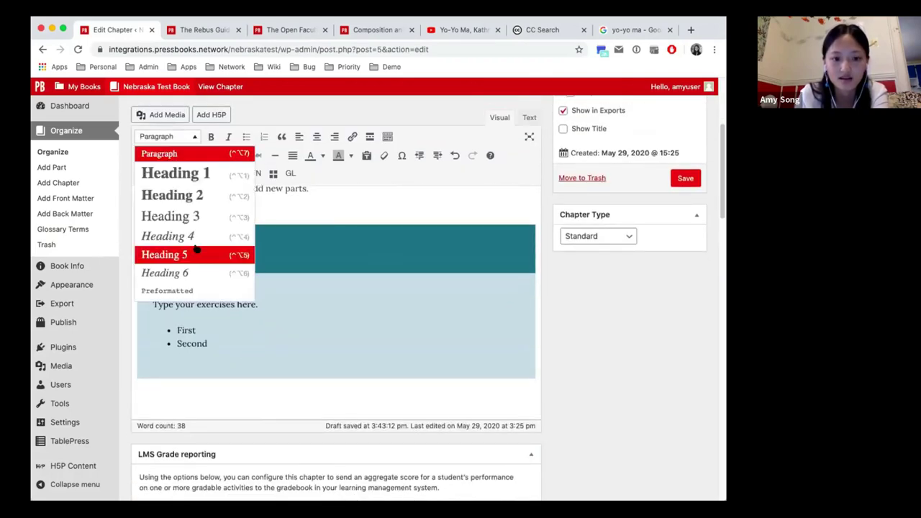
click(303, 222)
- Add a Learning Objectives textbox, undoing a mistakenly inserted Key Takeaways box
click(204, 154)
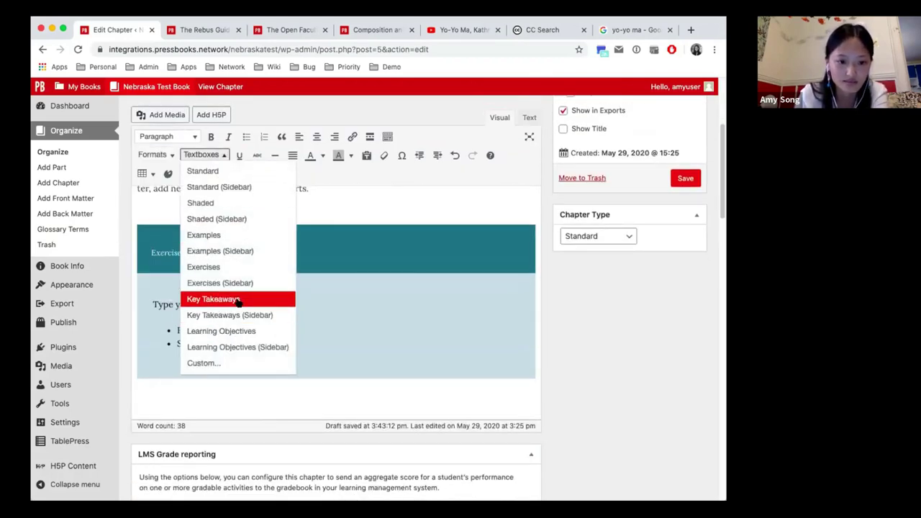
click(237, 298)
key(ctrl+z)
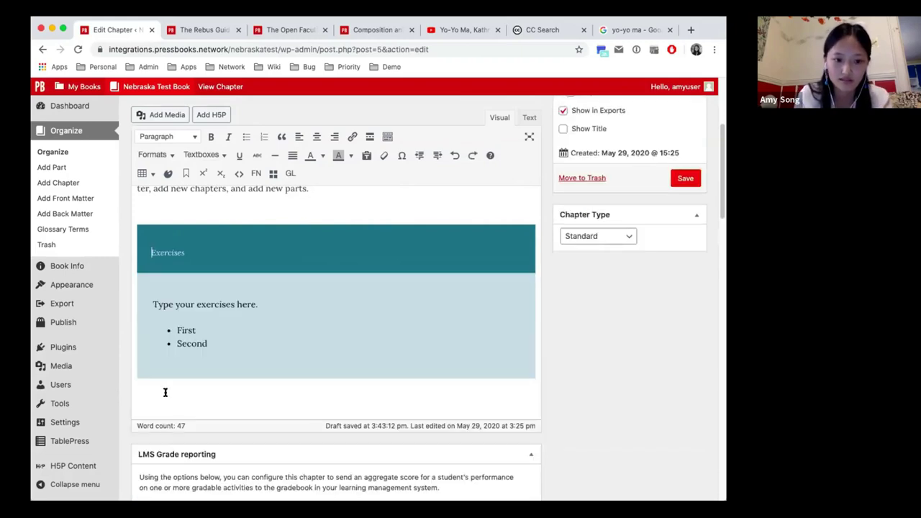
click(216, 155)
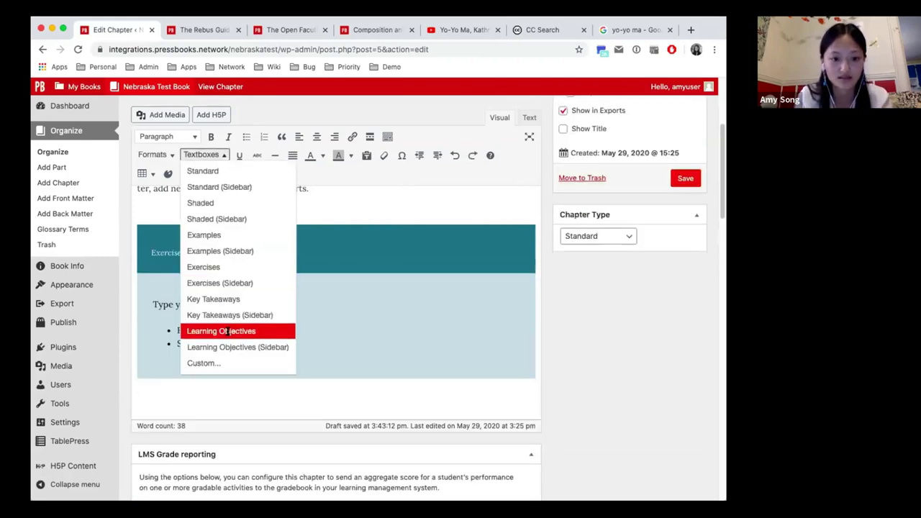
click(226, 331)
scroll(233, 260, up, 5)
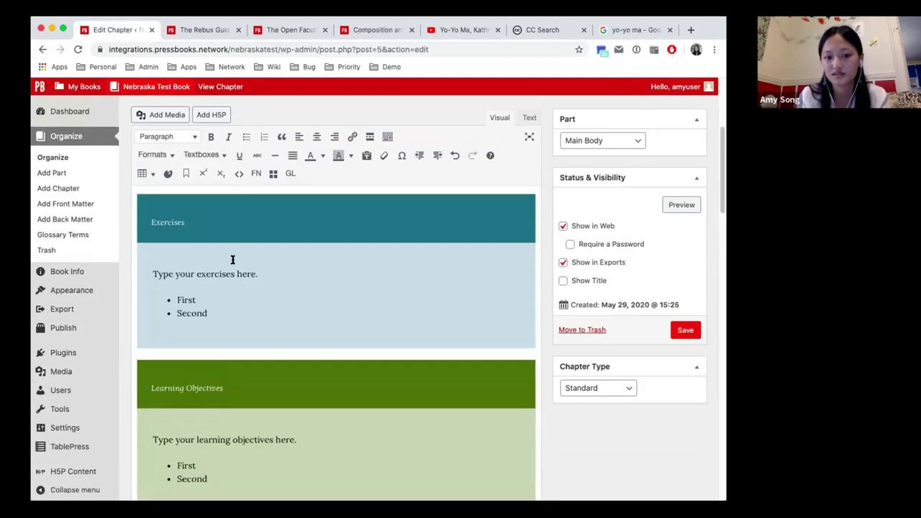
click(205, 155)
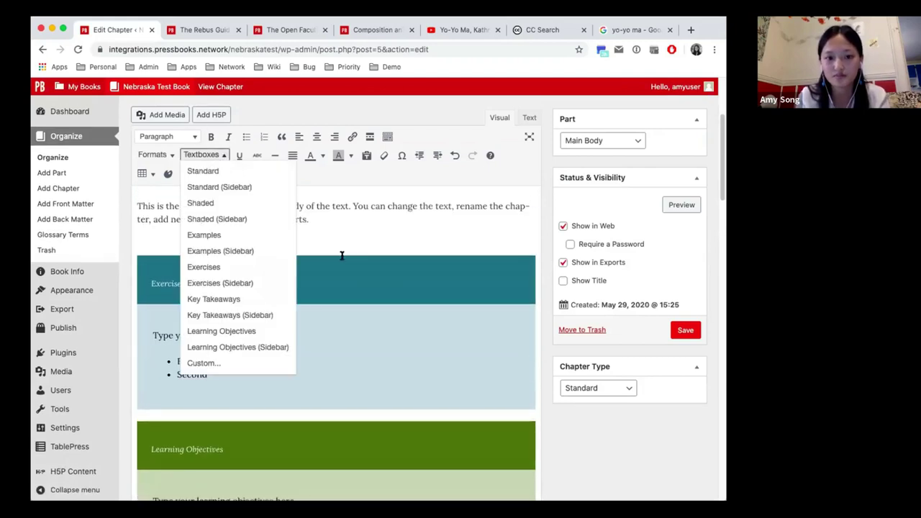
click(370, 280)
scroll(259, 374, down, 2)
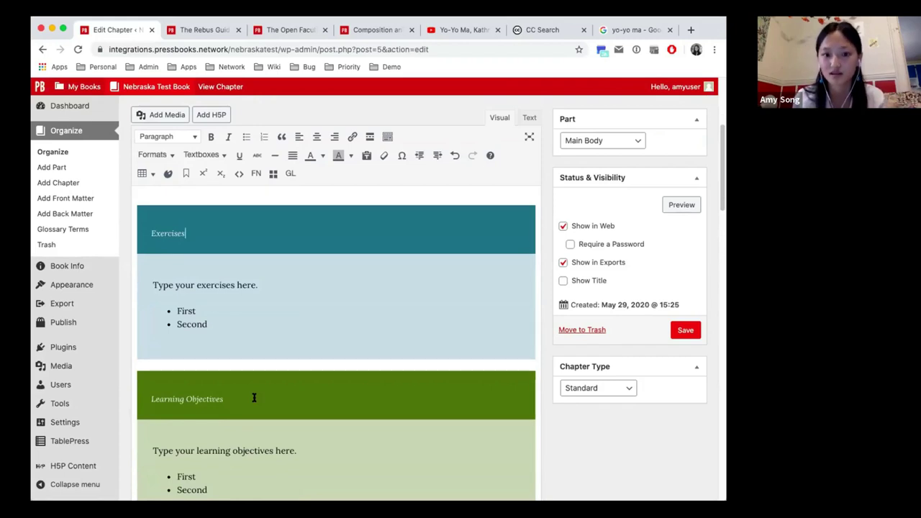
- Select the Exercises box title to review it, then clear the selection
drag(121, 226, 200, 256)
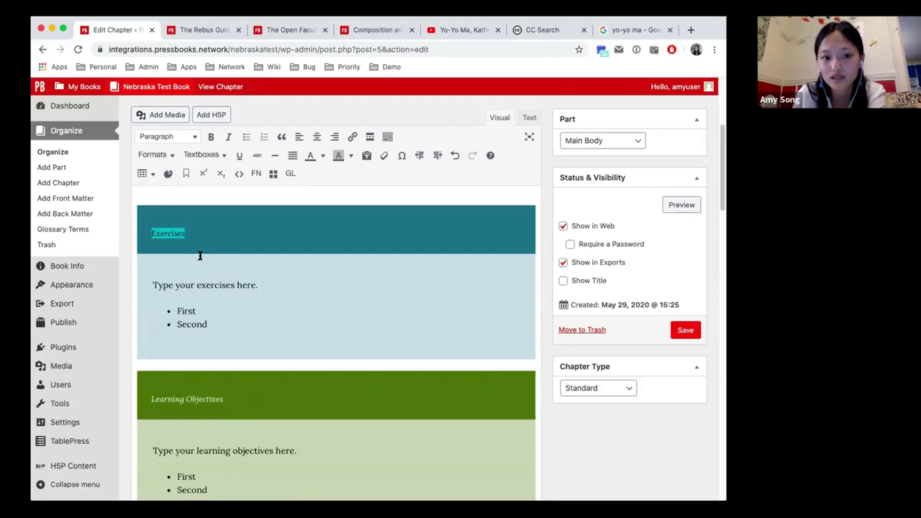
scroll(215, 389, down, 2)
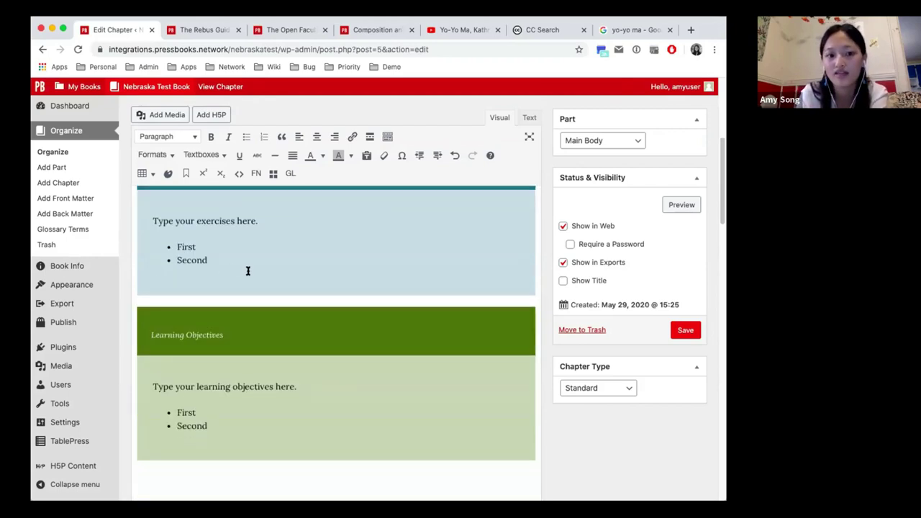
scroll(238, 268, up, 1)
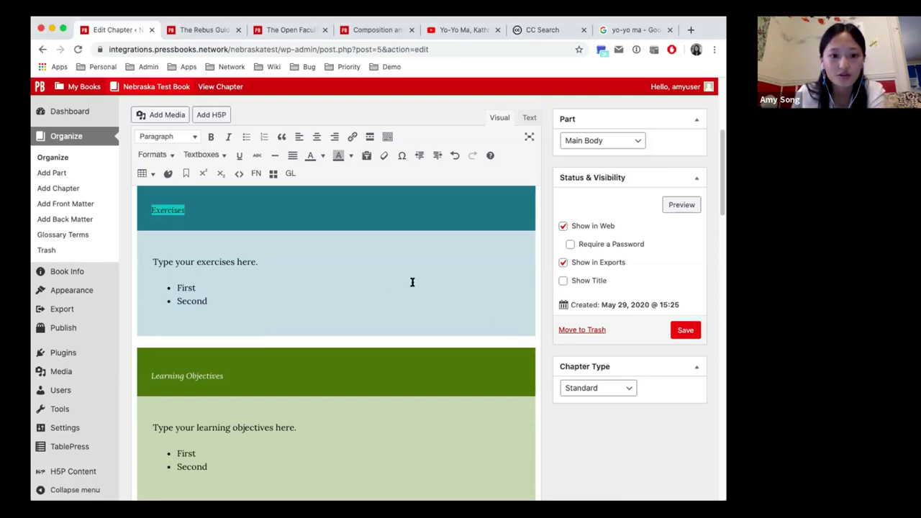
scroll(359, 259, up, 2)
click(305, 234)
- Try a 4x3 table under the intro paragraph, undo it, and add an empty line instead
scroll(305, 234, down, 1)
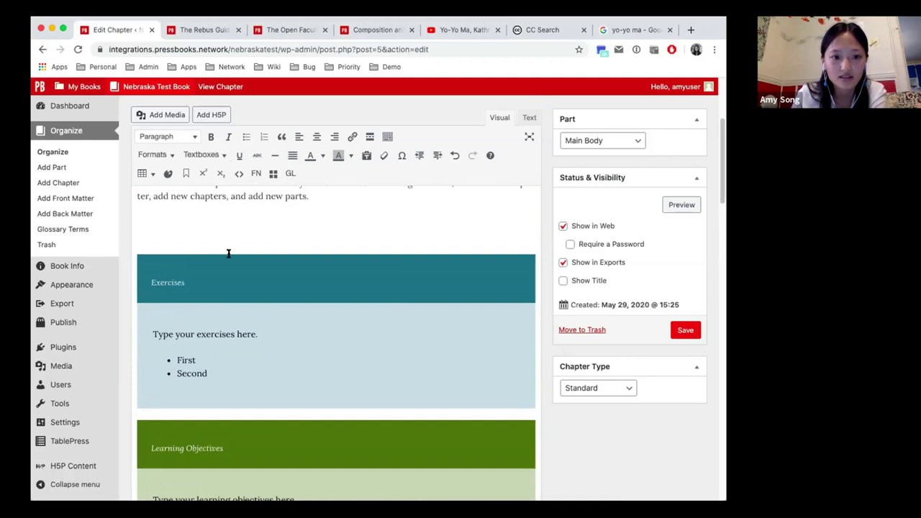
scroll(229, 253, up, 2)
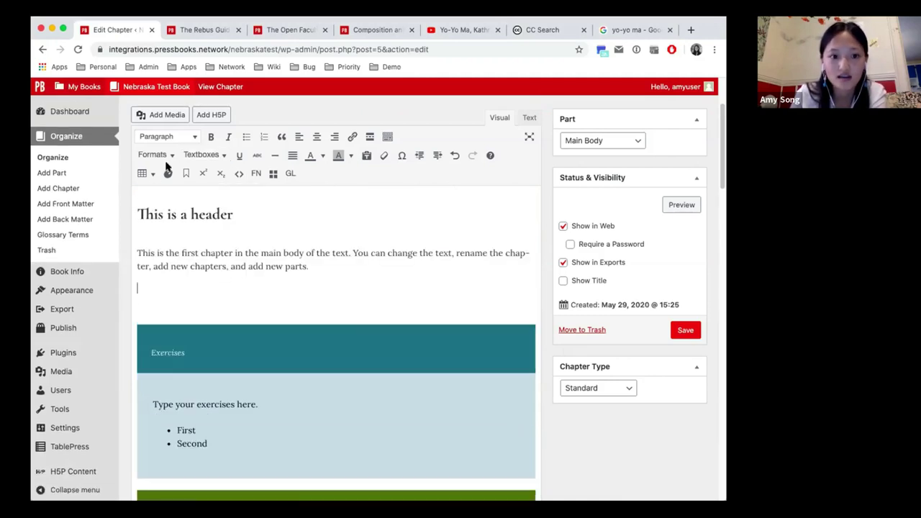
click(143, 174)
mouse_move(220, 192)
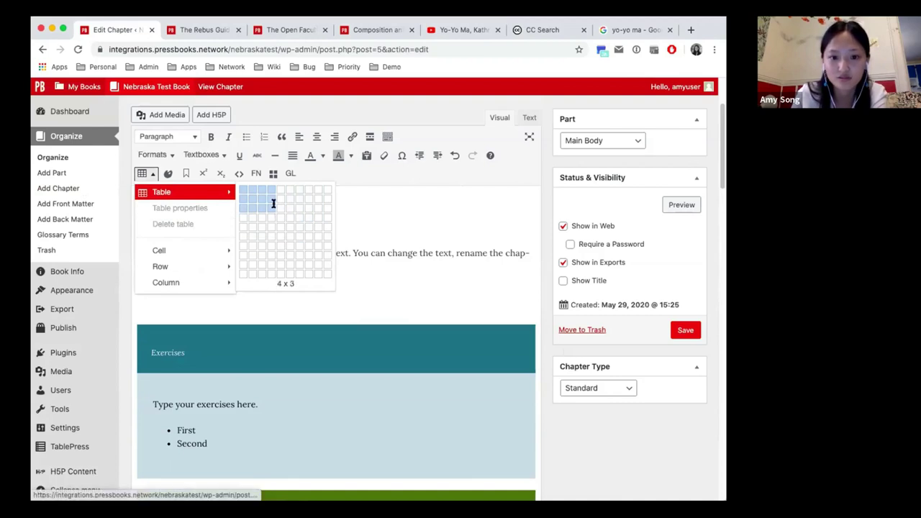
click(274, 204)
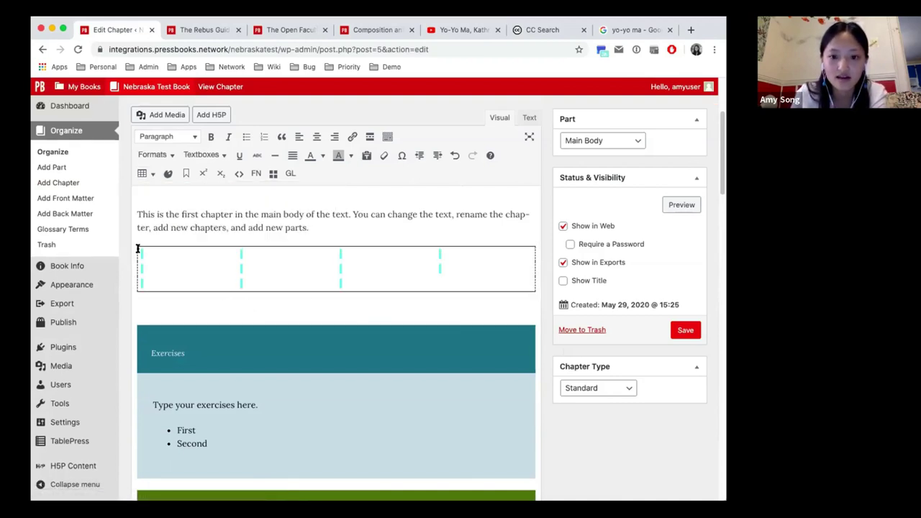
key(super+z)
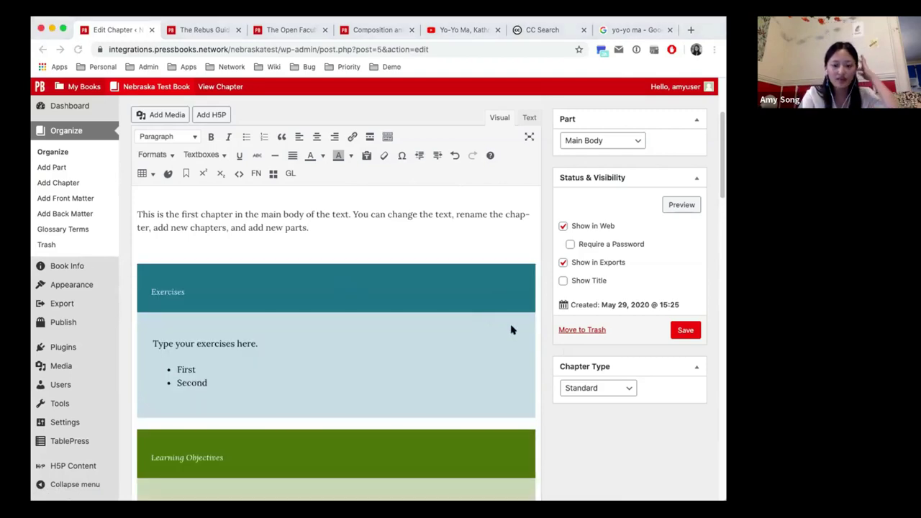
key(Return)
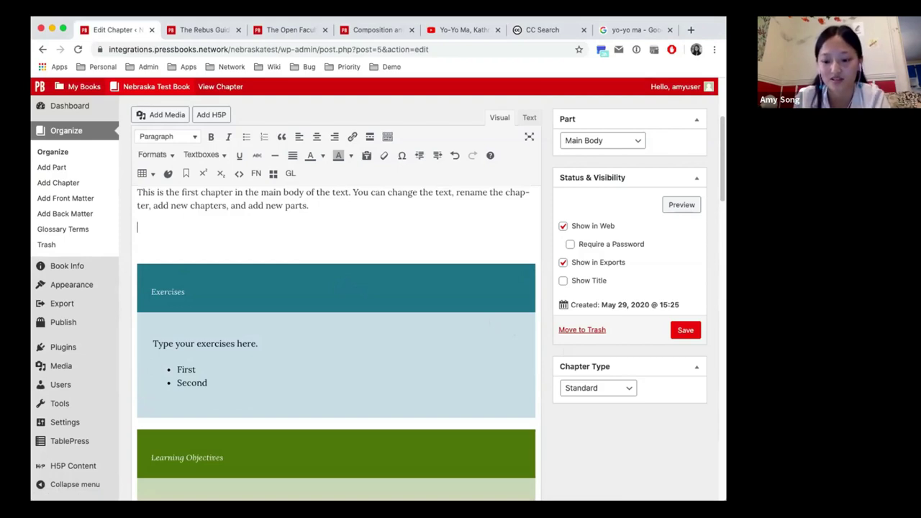
- Enter [latex] x^2 + y^2 = z^2 [/latex] on the new line, save, and view the published chapter
text([late)
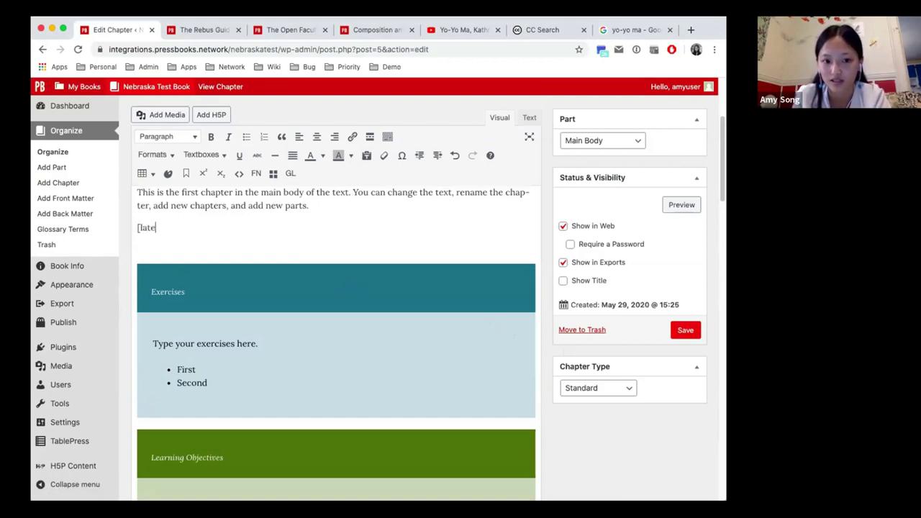
text(x] x^2 + y^2 = z^2)
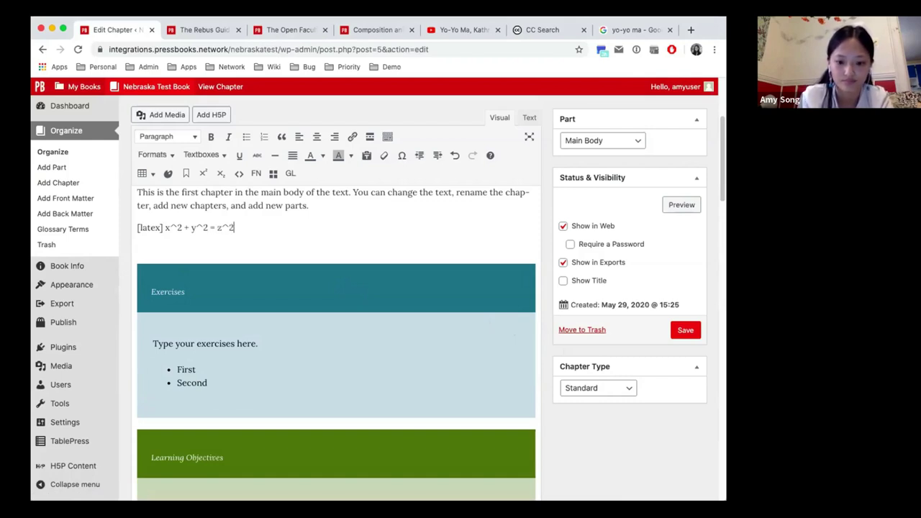
text(latex])
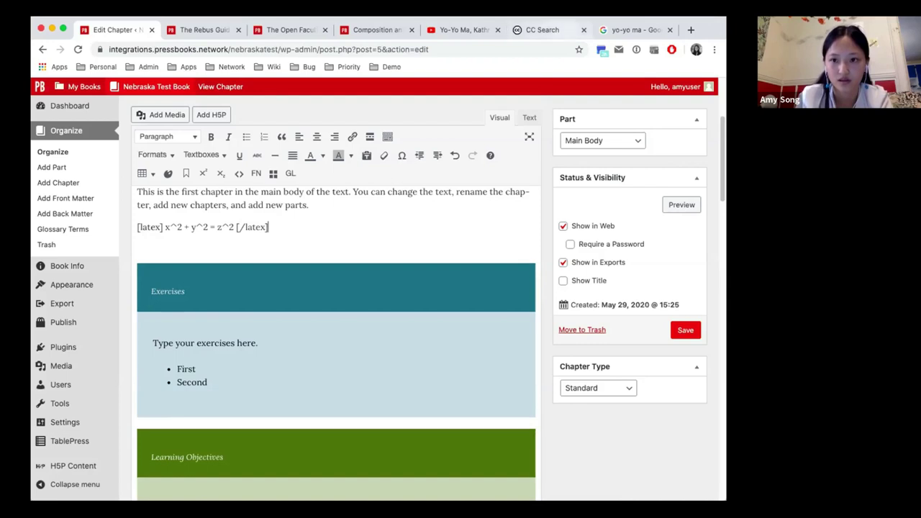
key(super+s)
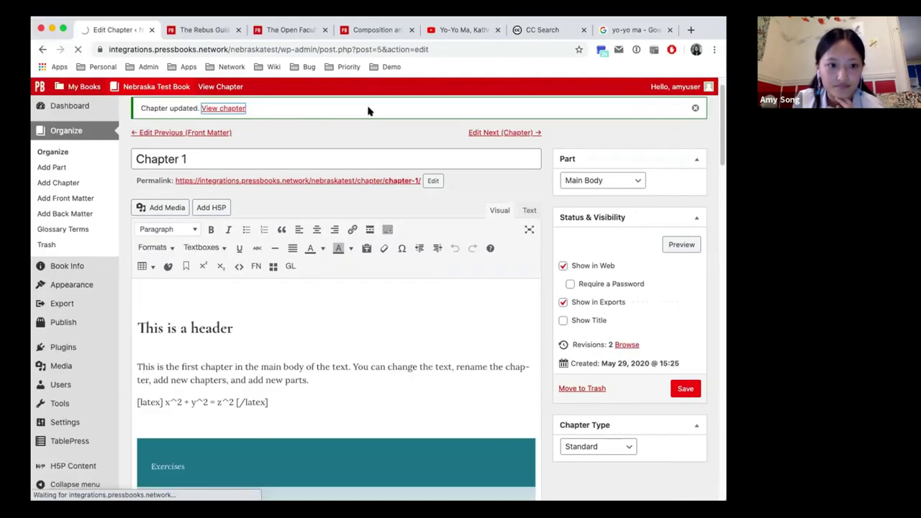
click(243, 108)
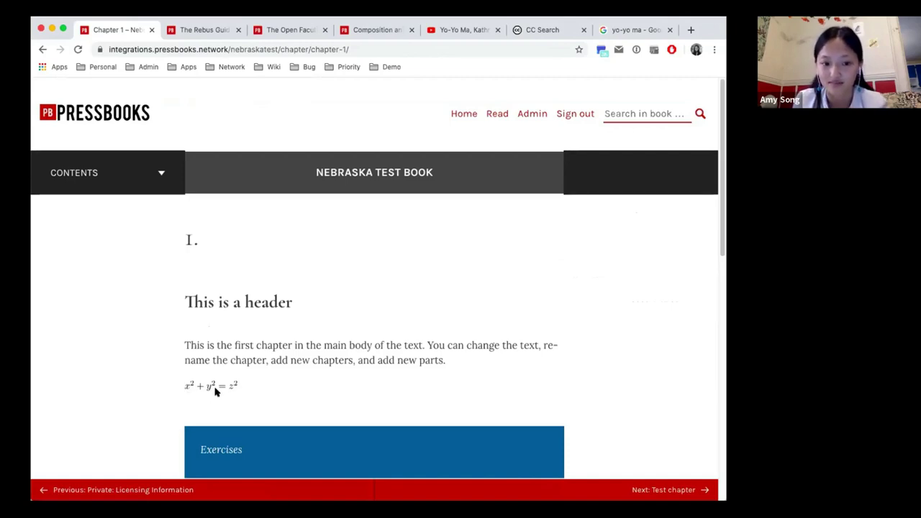
scroll(310, 372, down, 1)
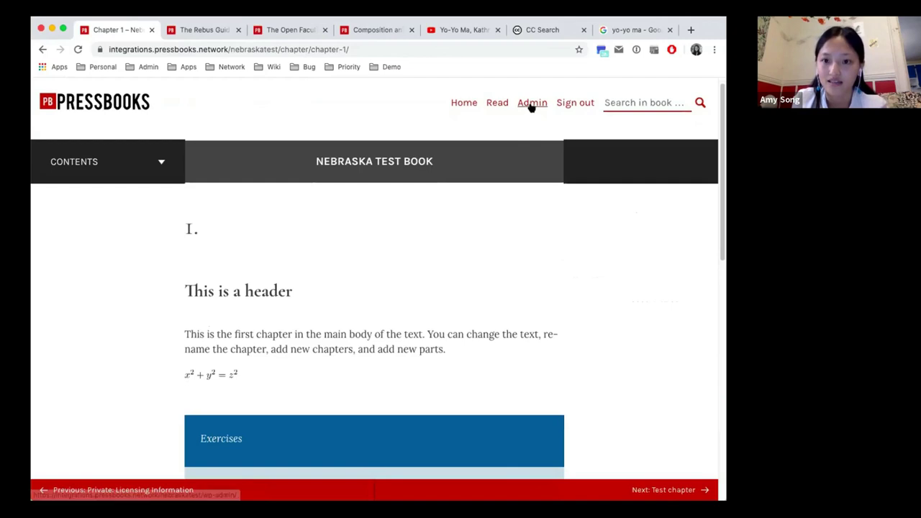
scroll(259, 396, down, 1)
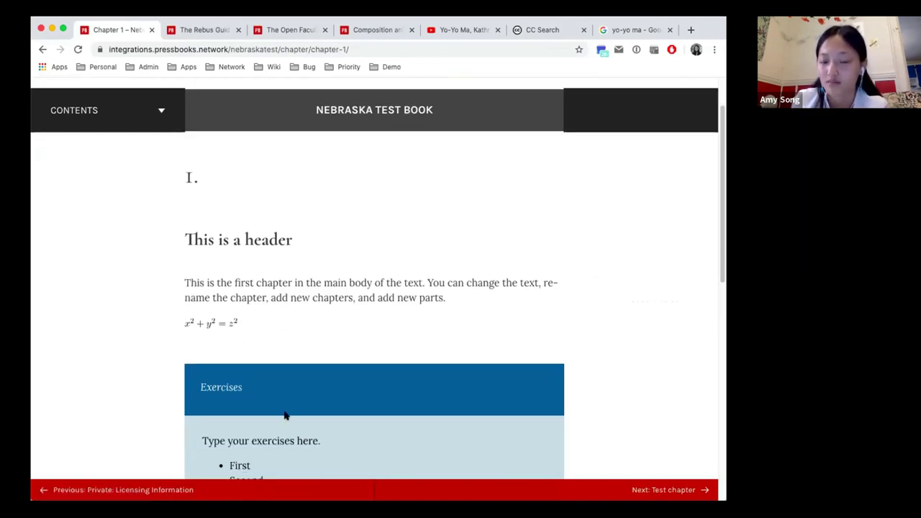
scroll(376, 255, up, 3)
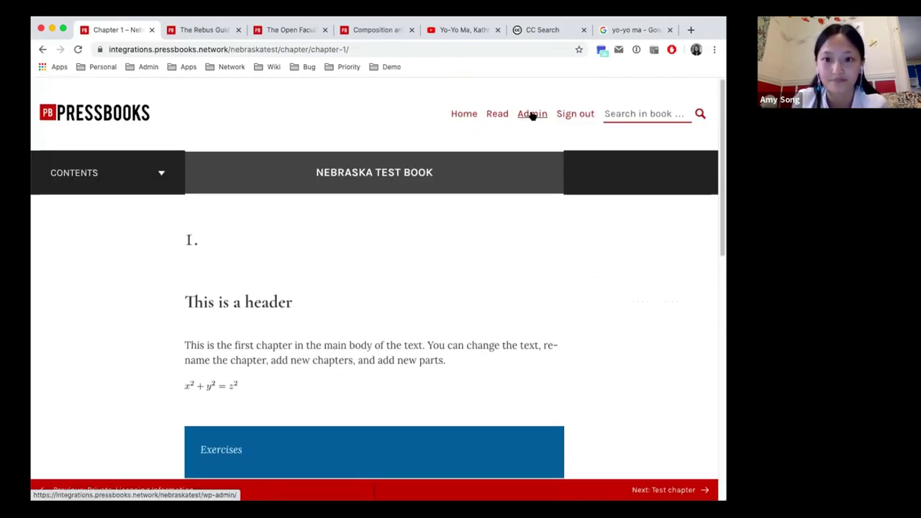
scroll(477, 226, left, 5)
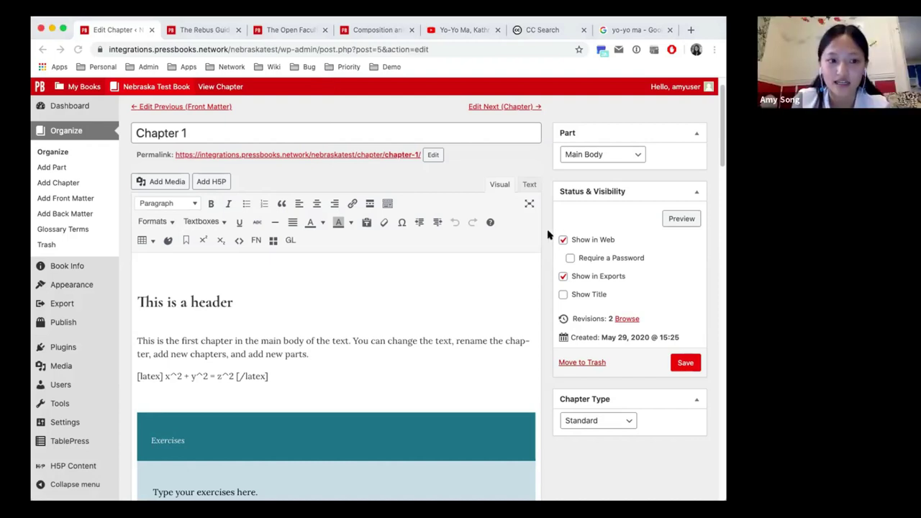
- Add an empty paragraph after the equation line, briefly checking the special character picker
click(310, 371)
key(Return)
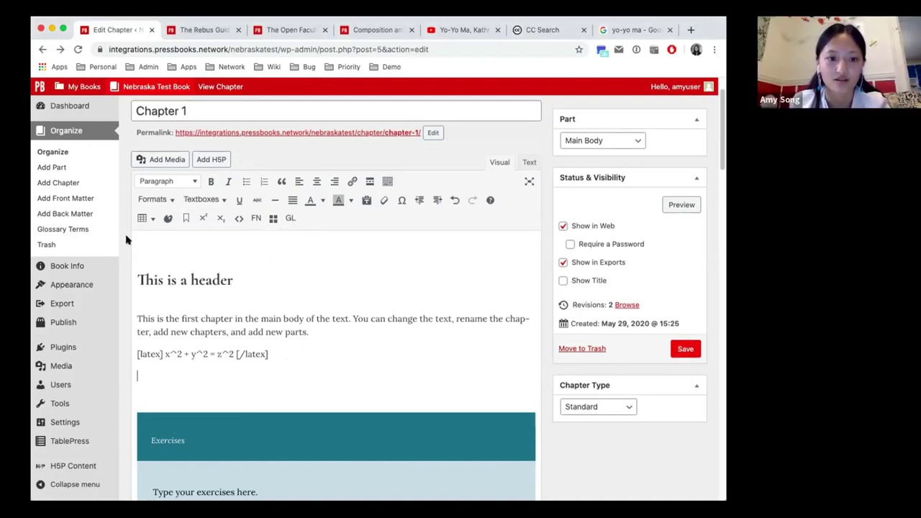
click(402, 200)
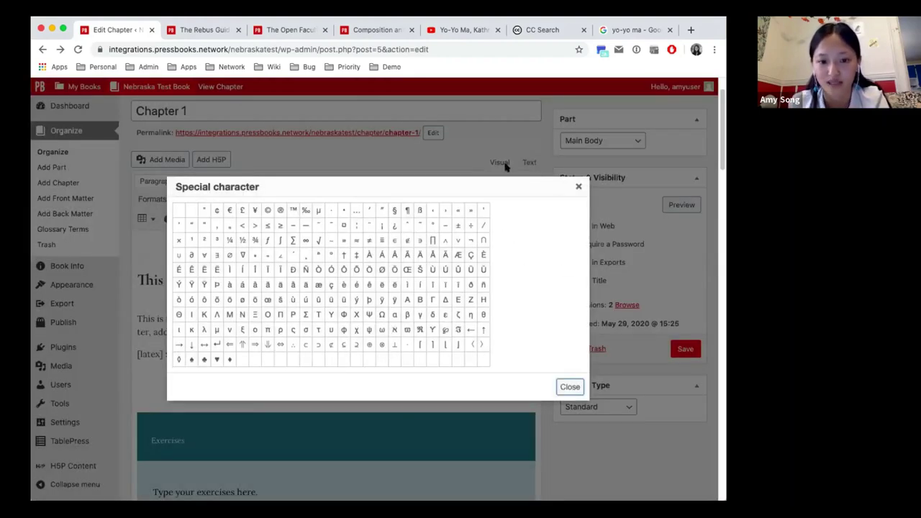
click(580, 187)
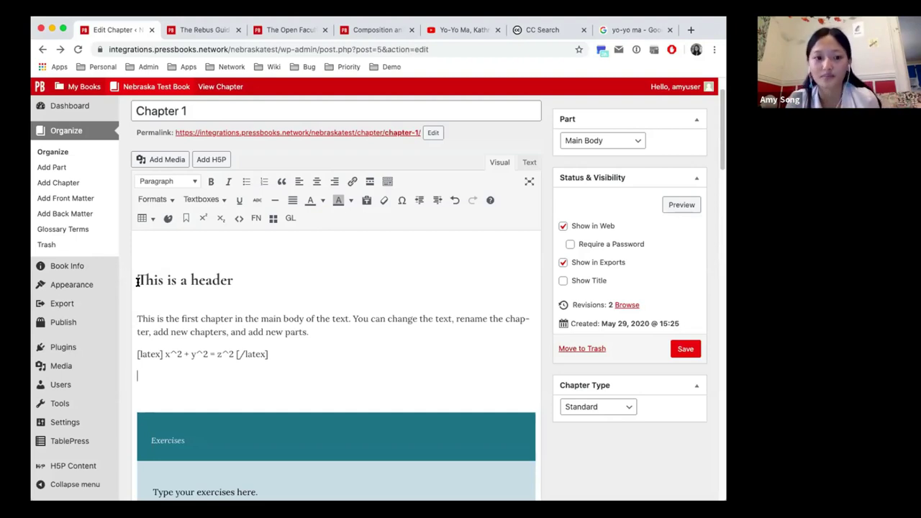
drag(137, 281, 286, 360)
click(333, 318)
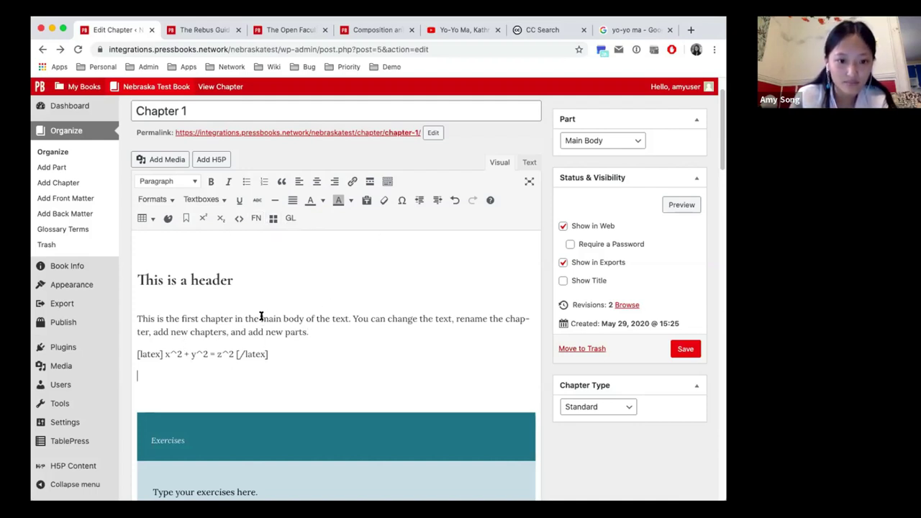
- Make 'main body' a glossary term with the description 'This is a test' and insert it
drag(261, 317, 302, 318)
click(290, 218)
drag(345, 269, 410, 268)
click(364, 301)
text(This is a test)
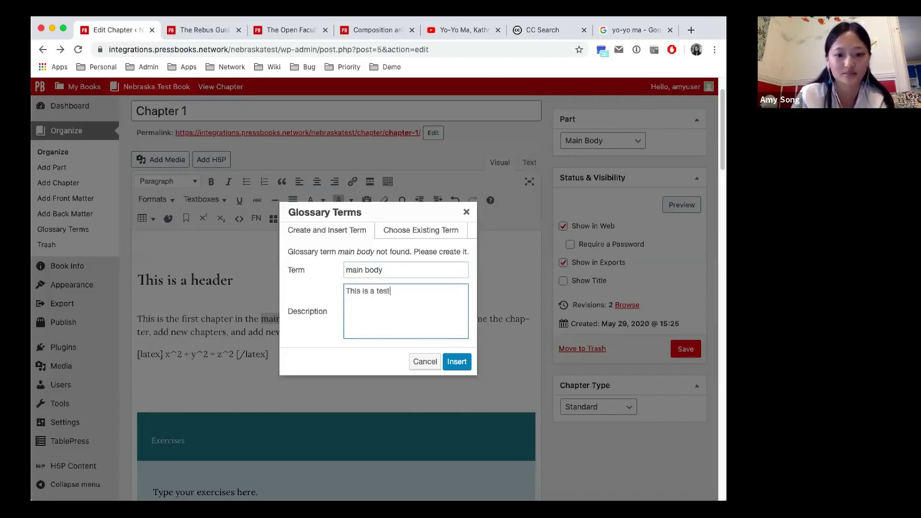
click(458, 361)
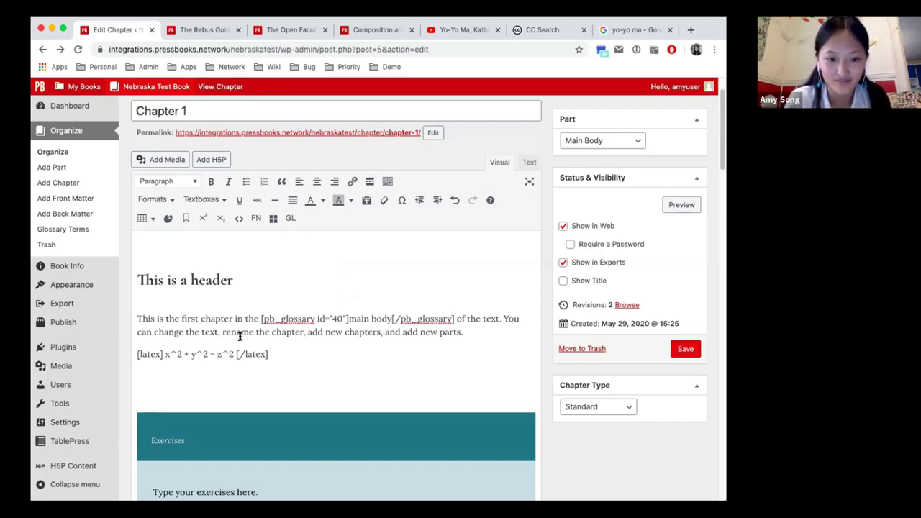
drag(452, 315, 265, 313)
click(427, 328)
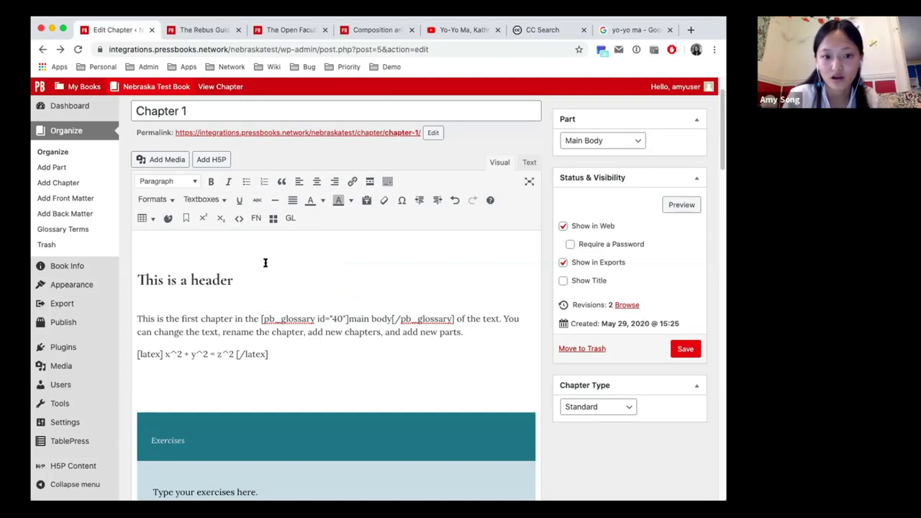
- Insert a footnote reading 'This is my footnote.' after 'new parts' and save Chapter 1
click(253, 219)
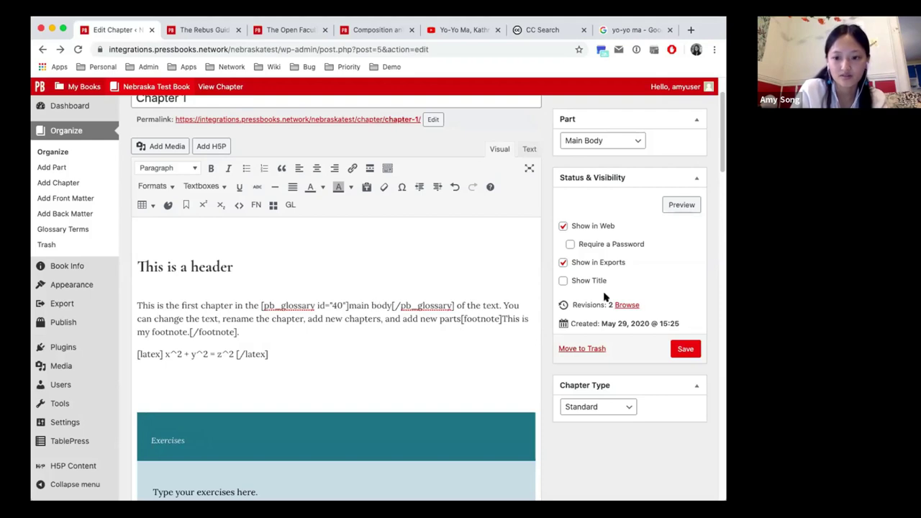
click(683, 350)
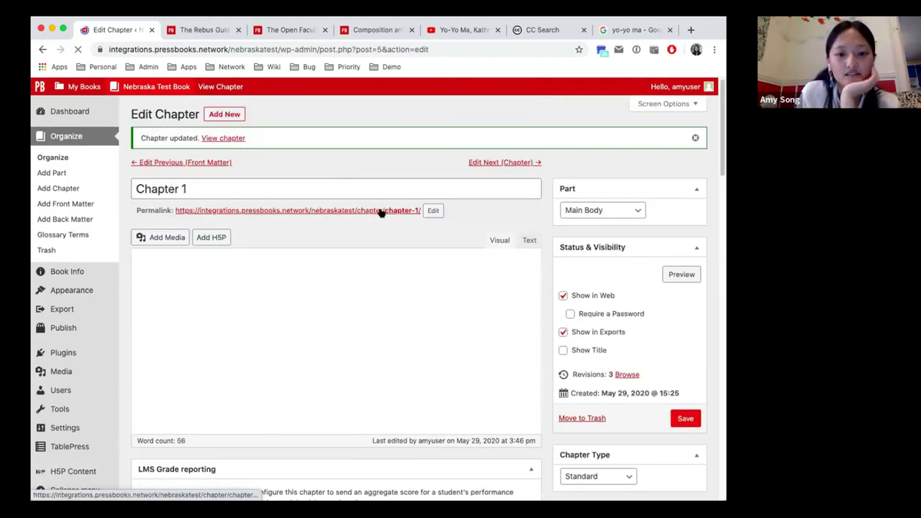
click(381, 211)
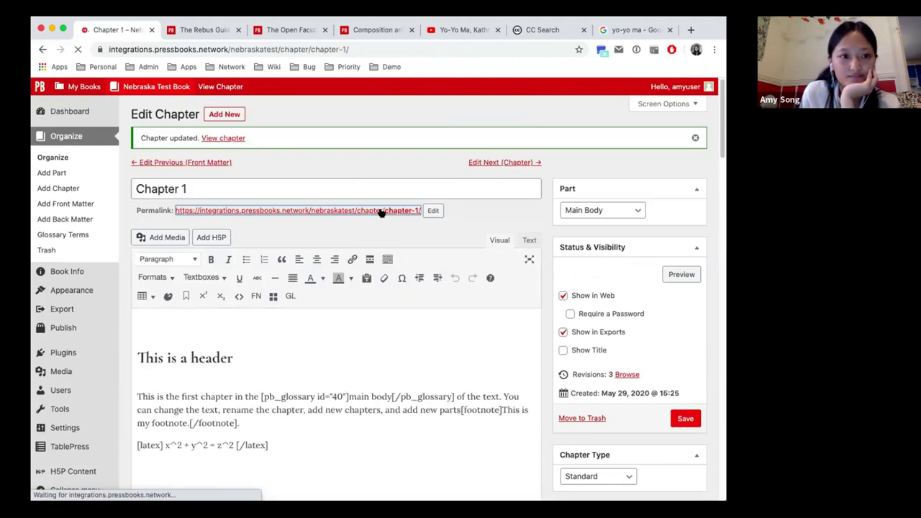
scroll(381, 266, down, 1)
scroll(381, 266, down, 1)
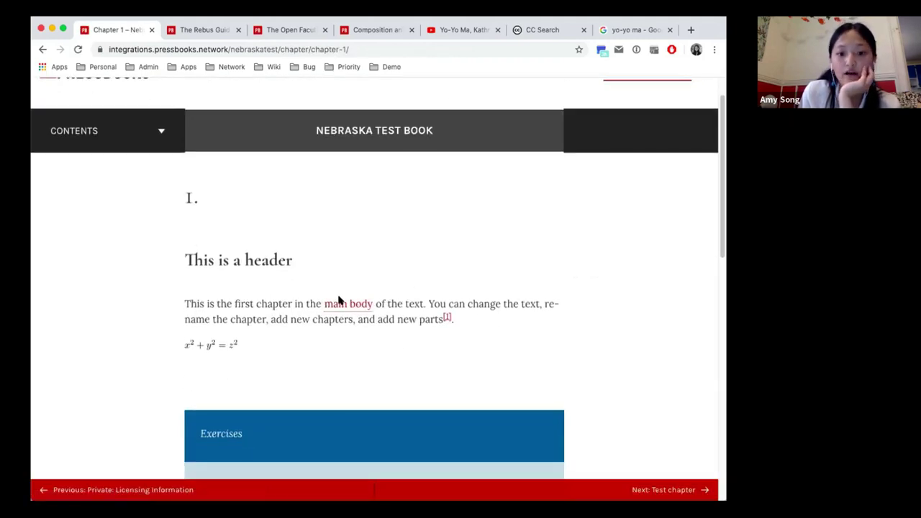
mouse_move(345, 308)
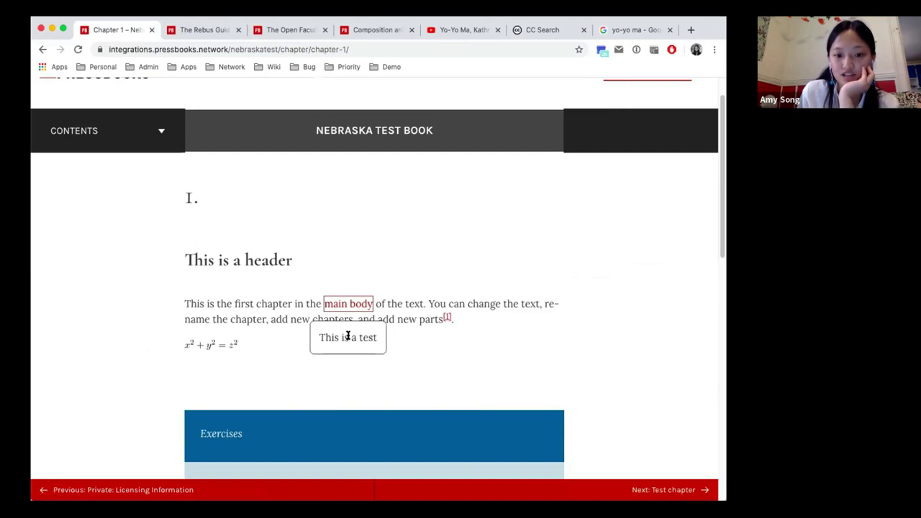
click(447, 318)
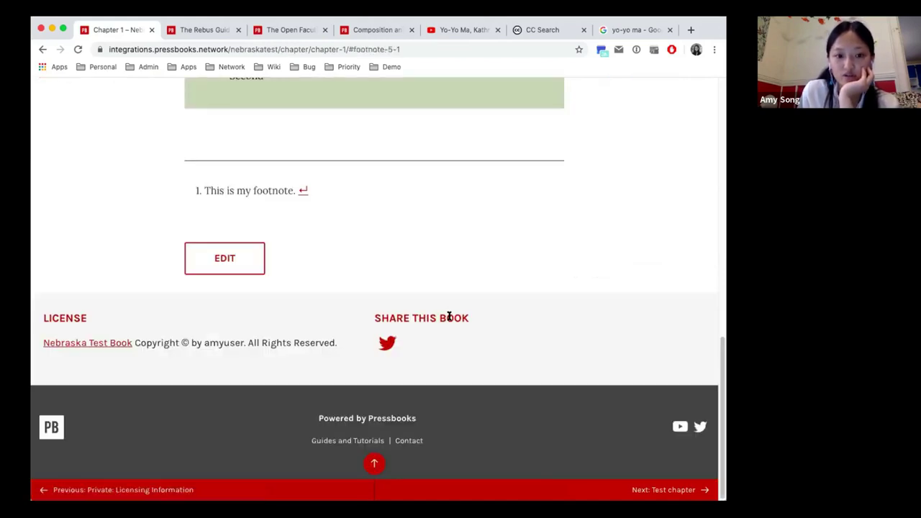
click(303, 190)
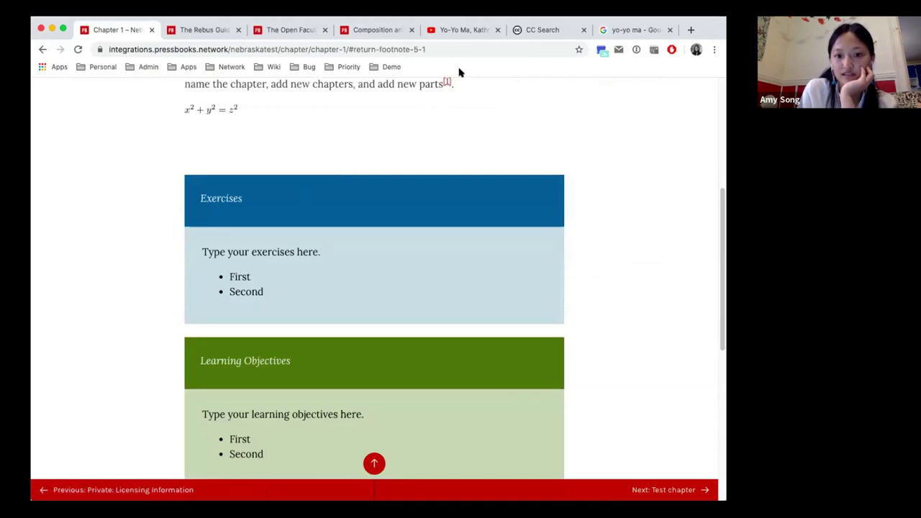
scroll(463, 143, up, 5)
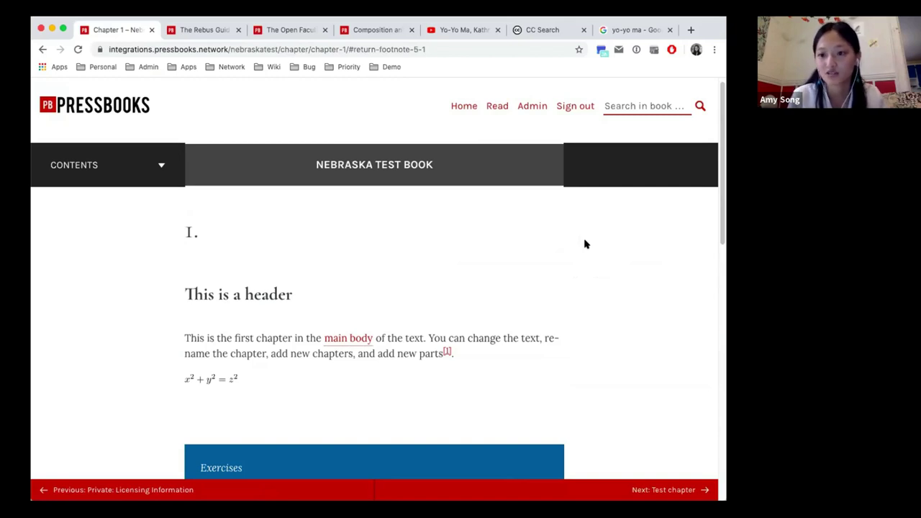
key(super+bracketleft)
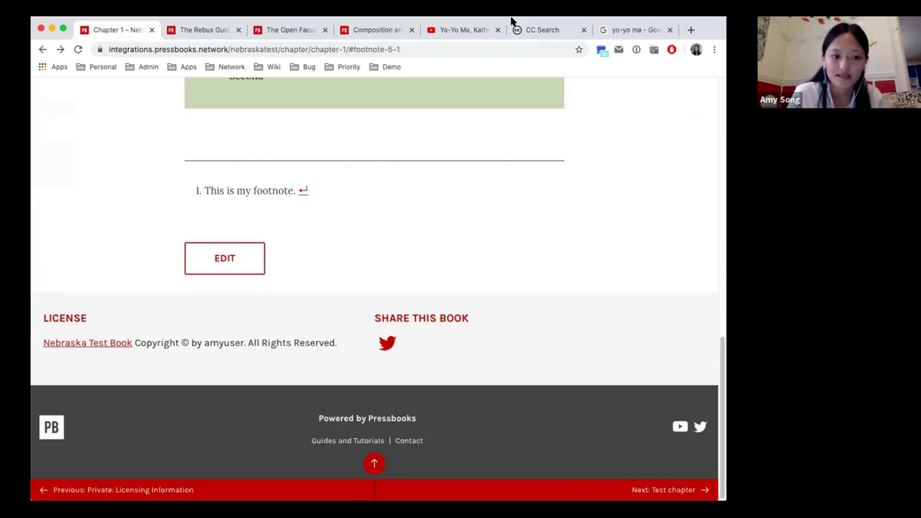
key(super+bracketleft)
key(super+bracketleft)
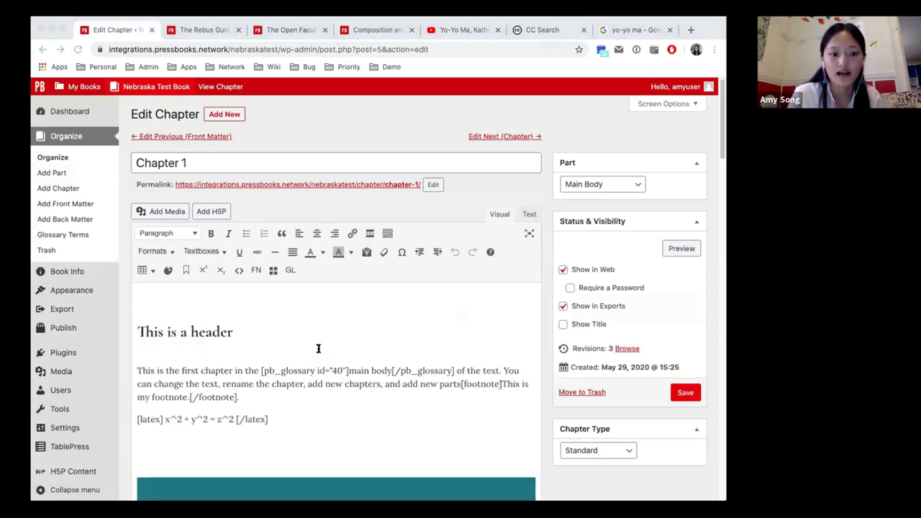
click(495, 372)
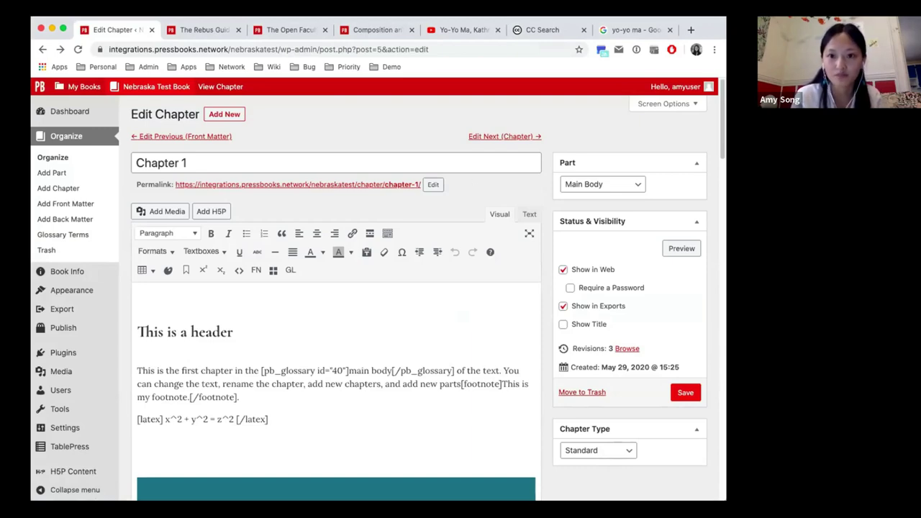
- Rerun the CC Search cello image search and open the cello-on-couch photo's details
click(545, 32)
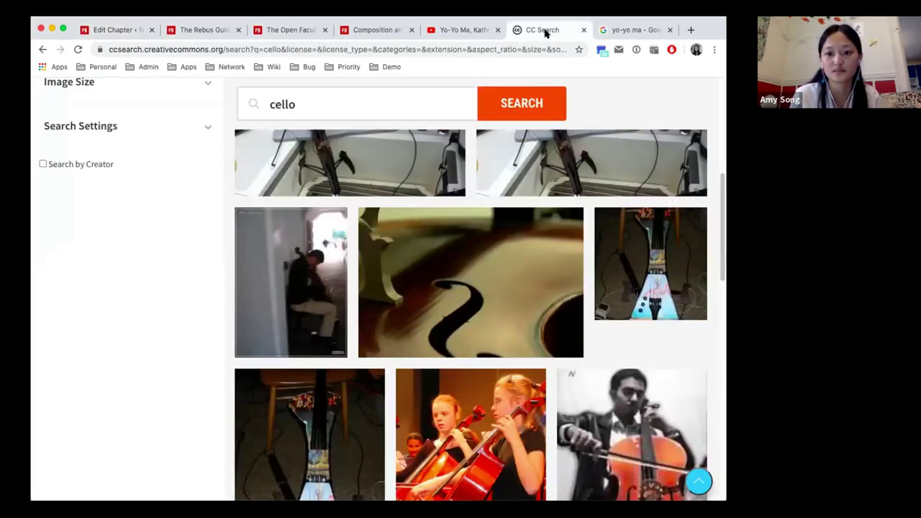
scroll(403, 287, up, 5)
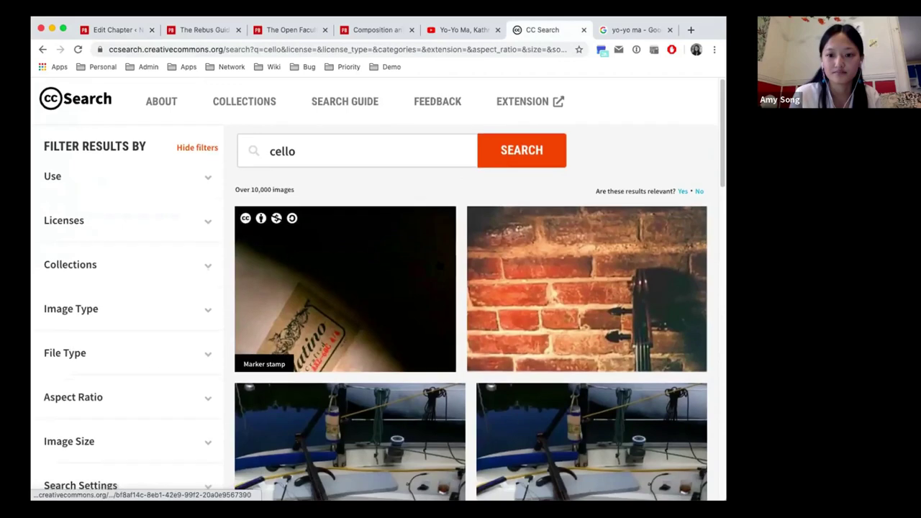
click(487, 164)
scroll(324, 215, down, 5)
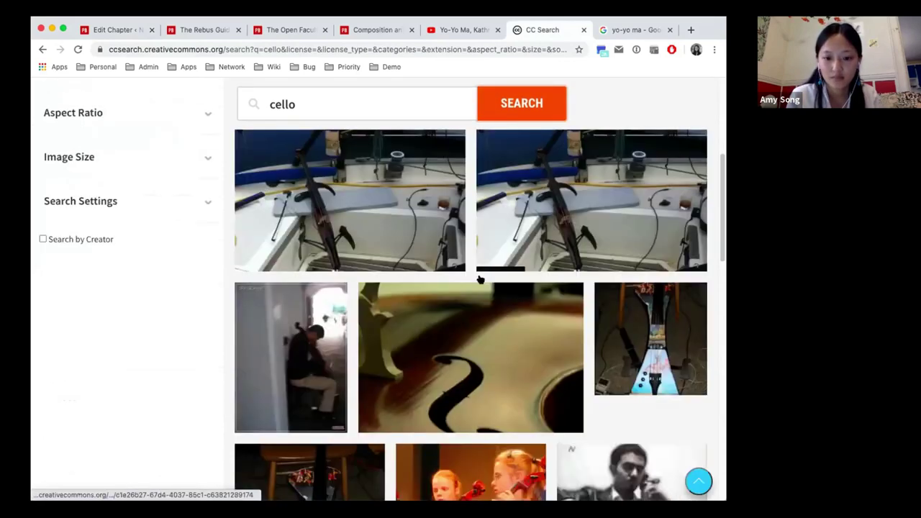
scroll(321, 164, down, 10)
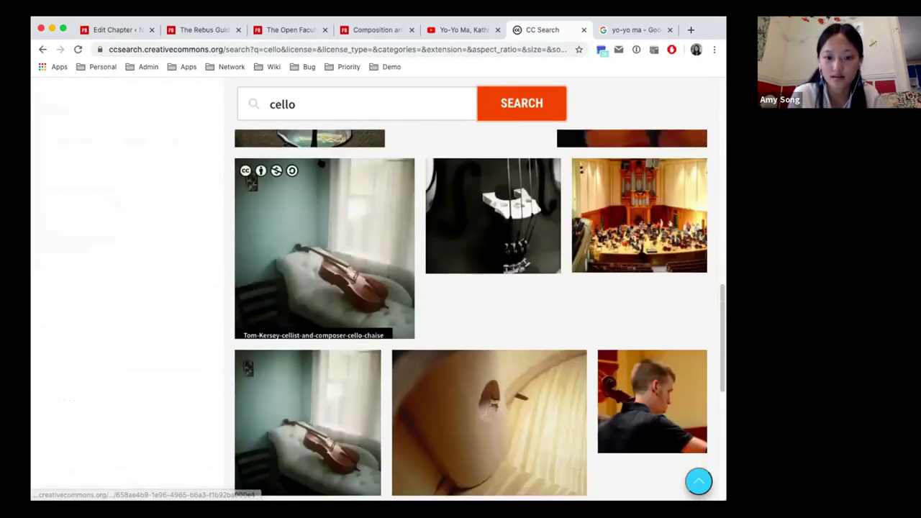
click(370, 230)
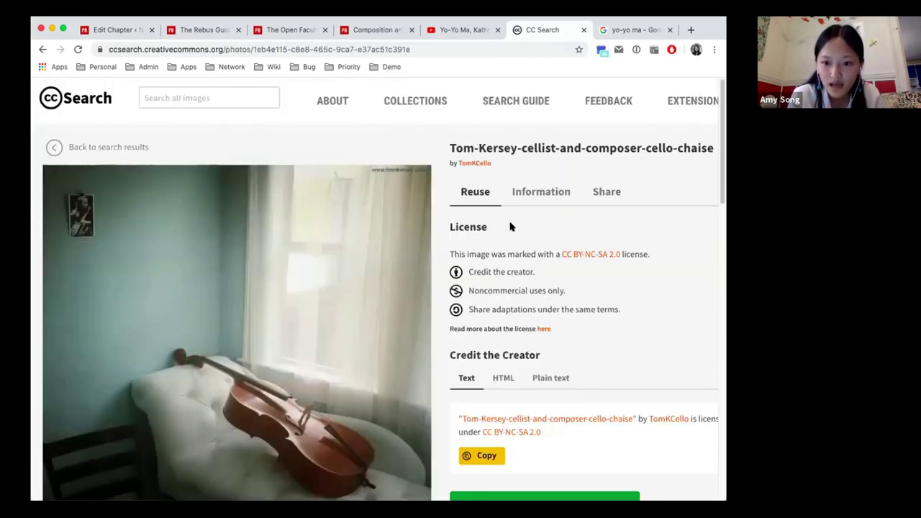
- Review the attribution and noncommercial license terms, then save the cello photo as a jpg
scroll(510, 227, down, 1)
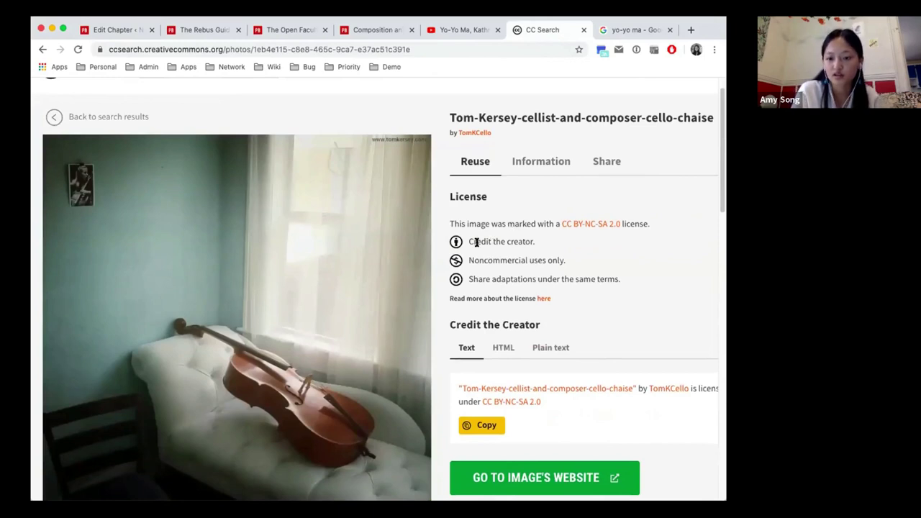
triple_click(477, 243)
triple_click(492, 261)
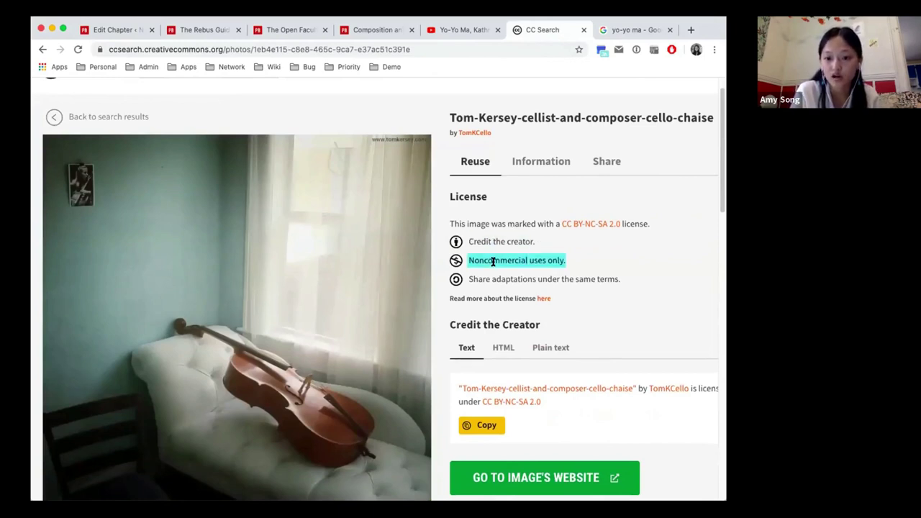
click(514, 260)
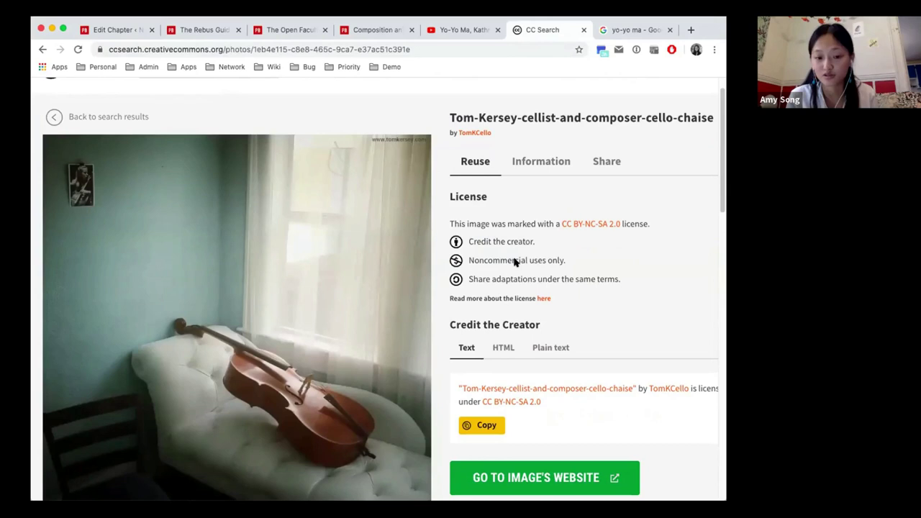
scroll(273, 306, down, 2)
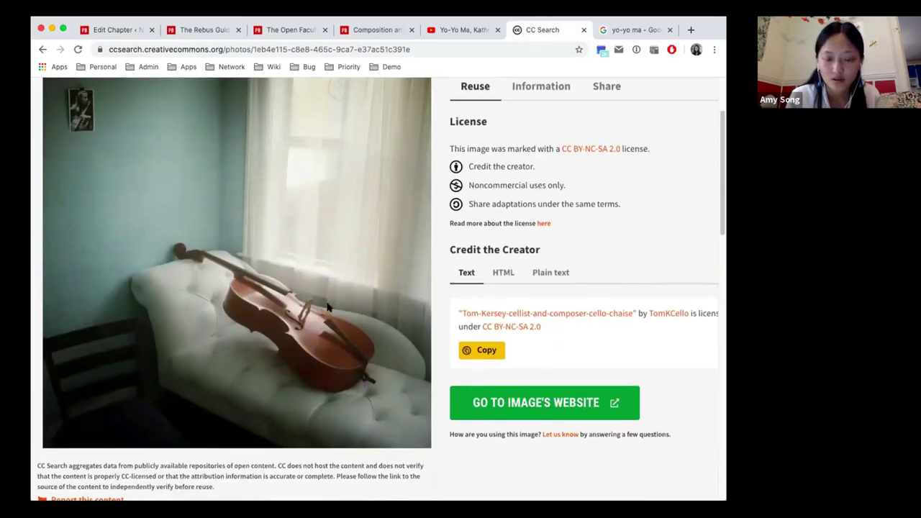
right_click(327, 307)
click(367, 322)
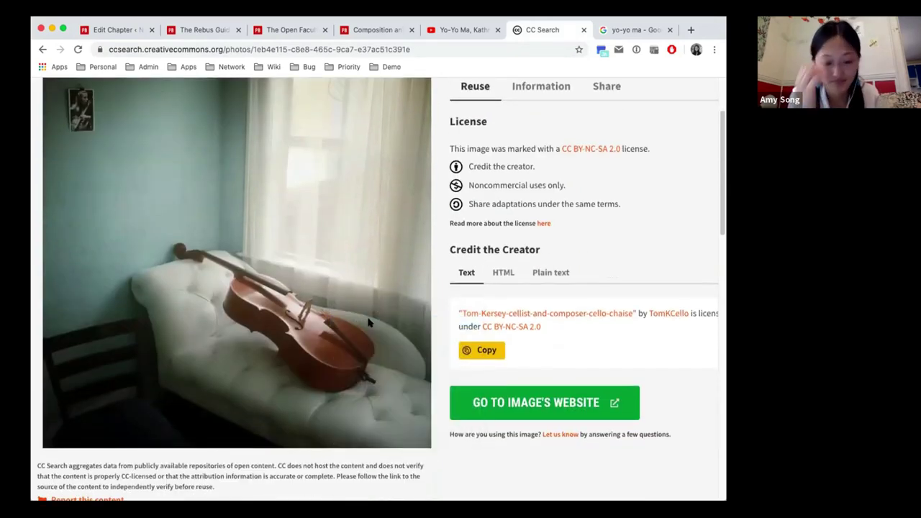
click(121, 34)
- Upload the downloaded cello jpg through Add Media above the Exercises box
scroll(158, 144, down, 2)
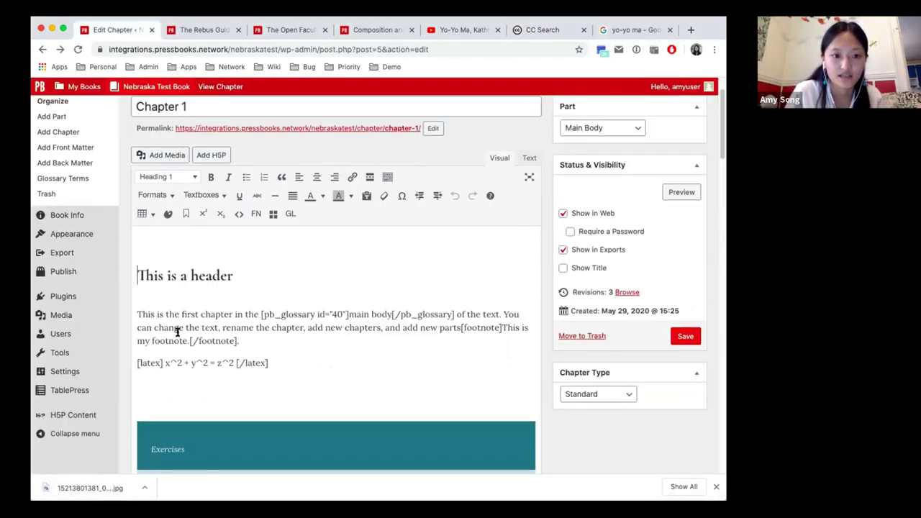
click(137, 382)
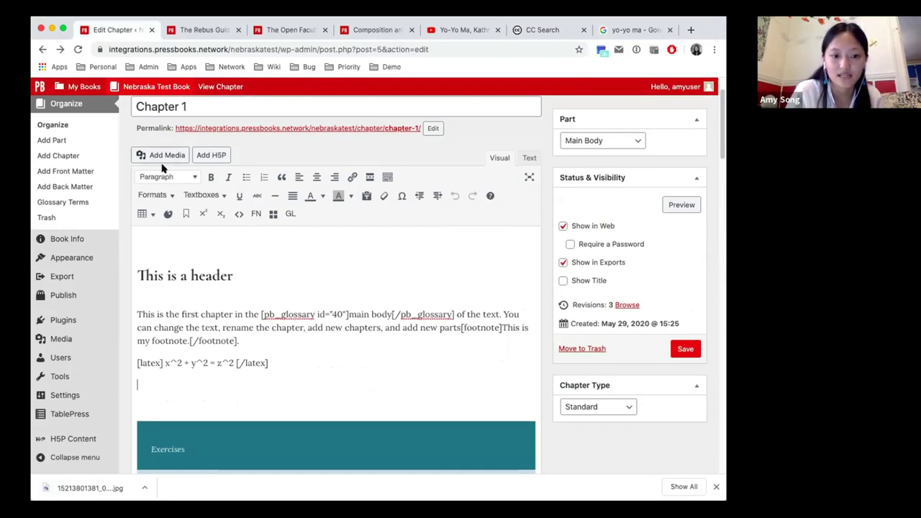
click(165, 156)
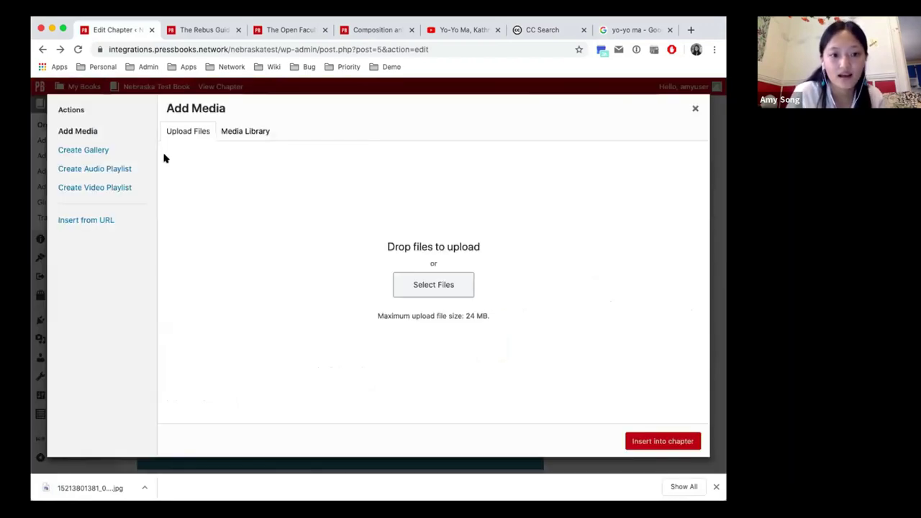
click(415, 285)
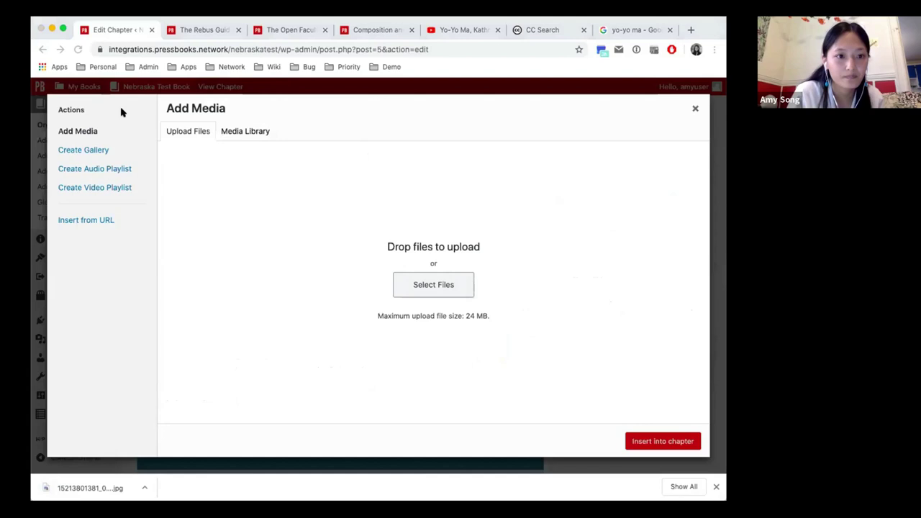
key(Return)
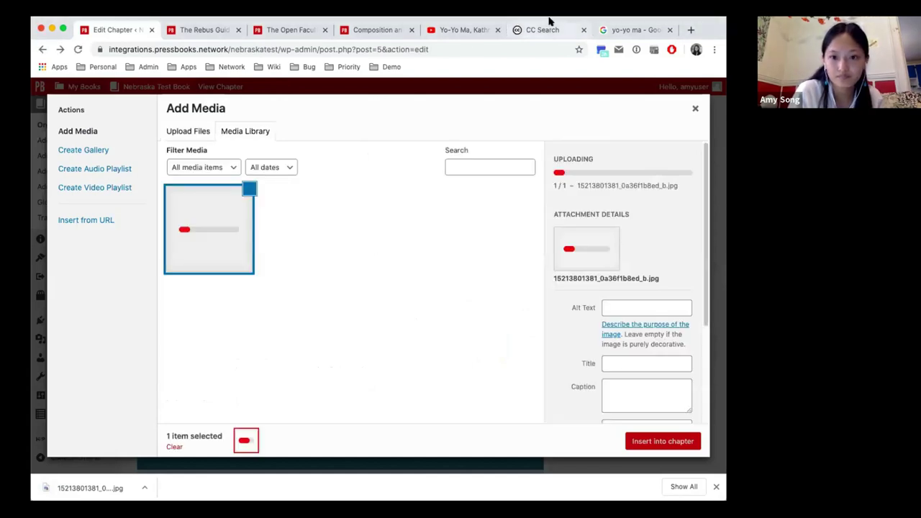
- Give the photo alt text 'A cello on a white couch' and caption 'A beautiful instrument.'
click(656, 320)
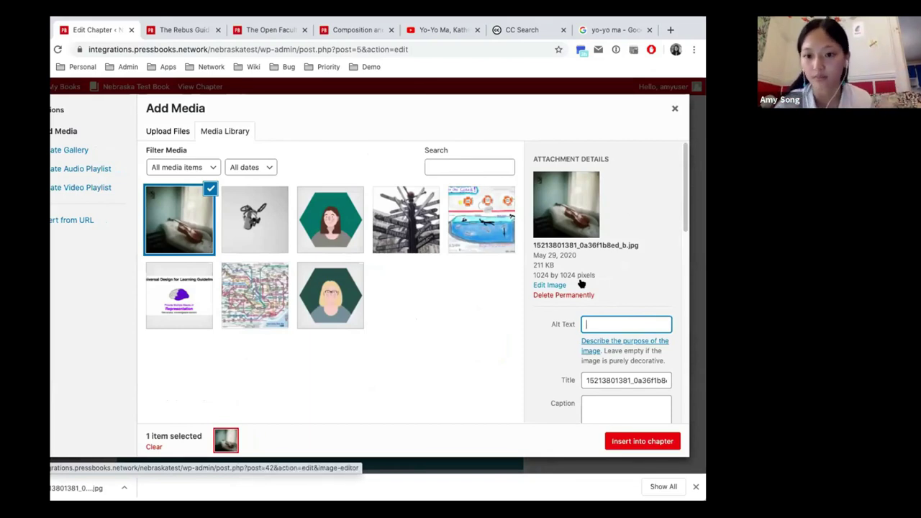
text(This )
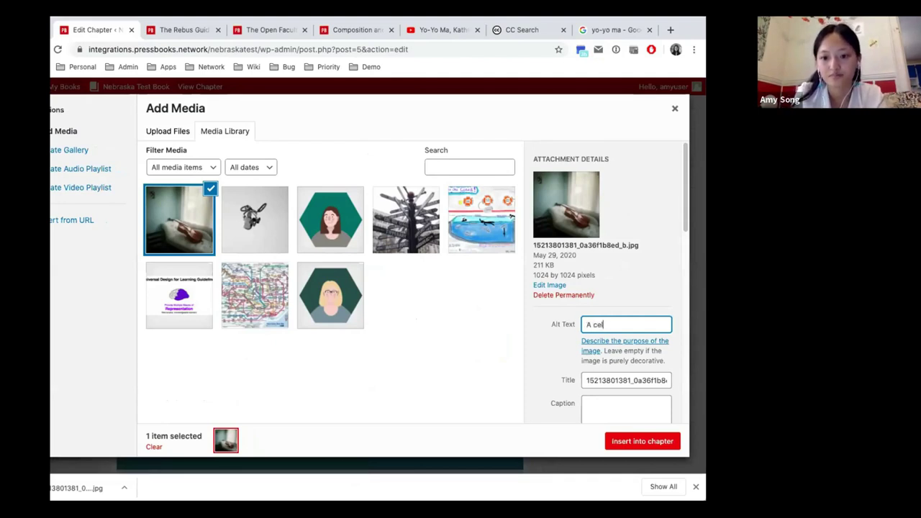
text( white couch.)
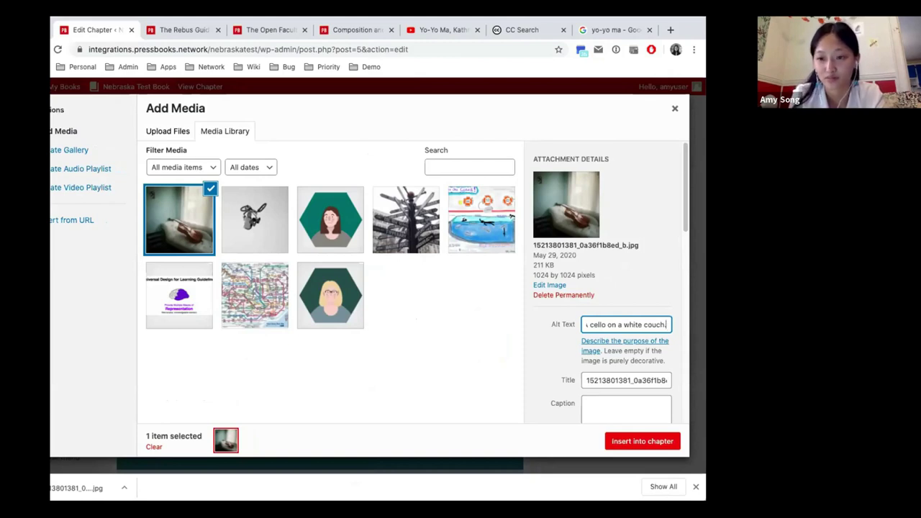
scroll(613, 351, down, 1)
click(618, 345)
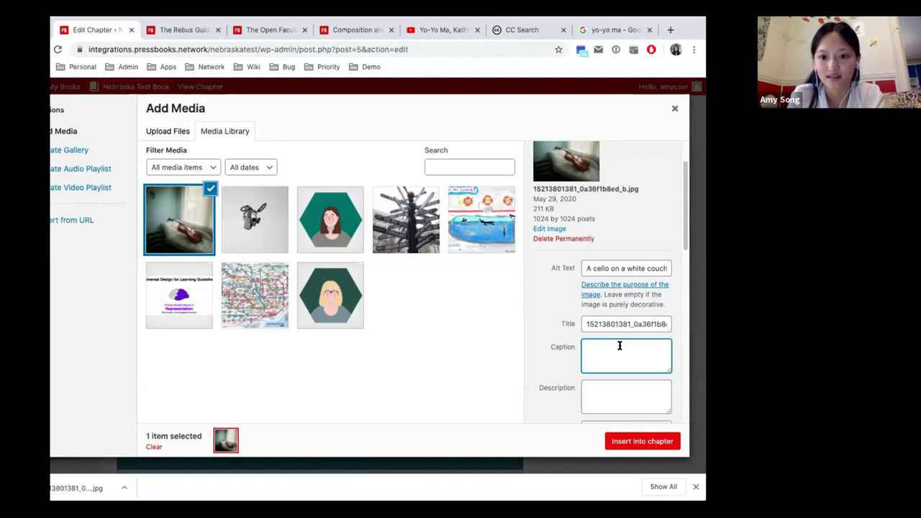
text(A beautiful in)
text(ment.)
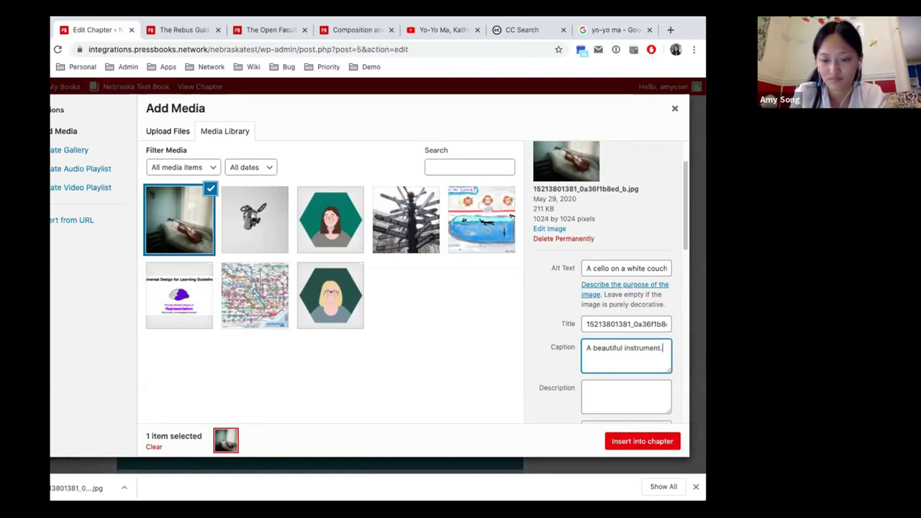
scroll(585, 302, down, 1)
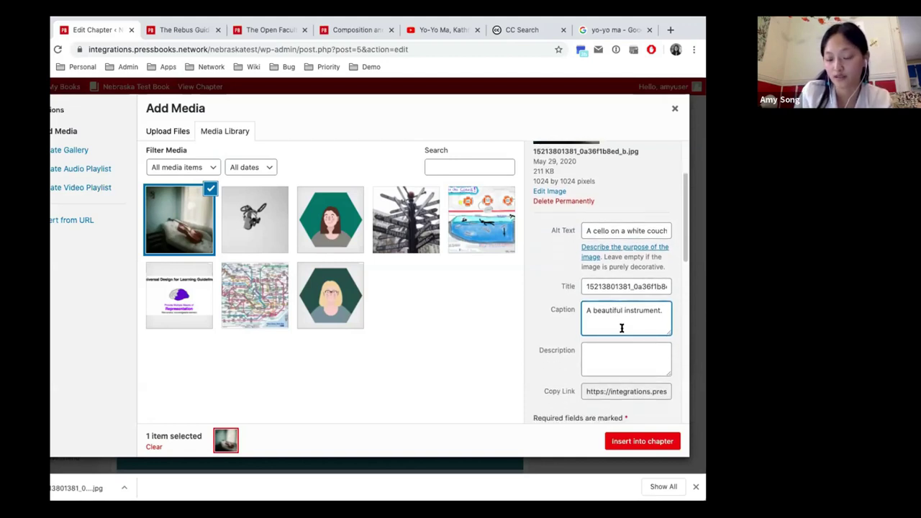
scroll(633, 335, down, 2)
scroll(671, 345, down, 3)
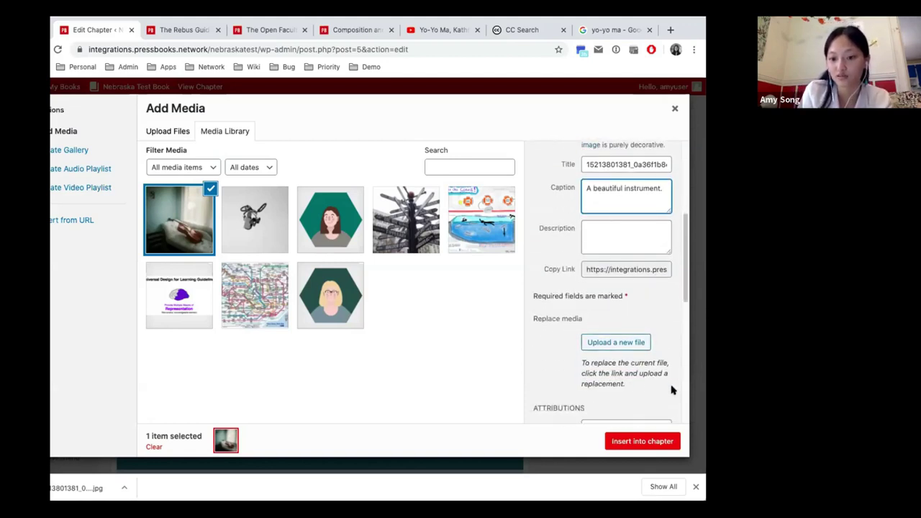
scroll(637, 370, down, 1)
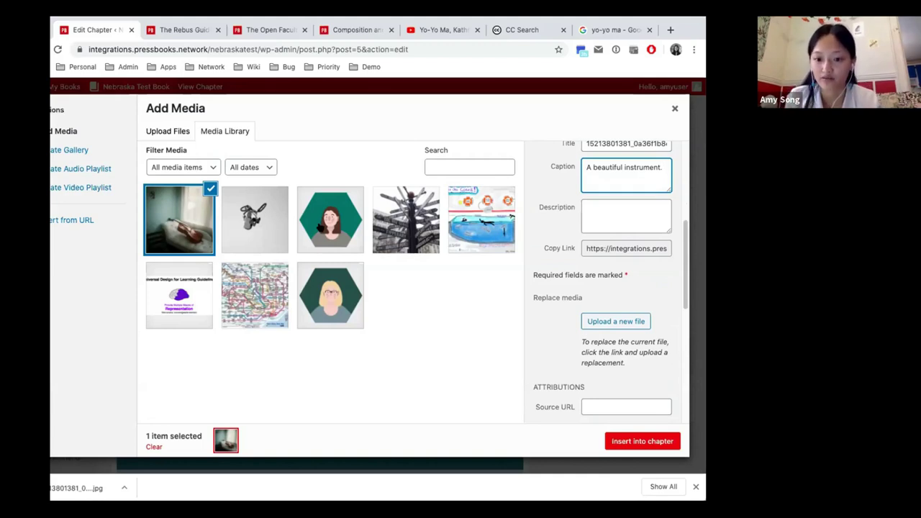
- Paste the photo's Flickr page link into the Source URL field
scroll(611, 356, down, 5)
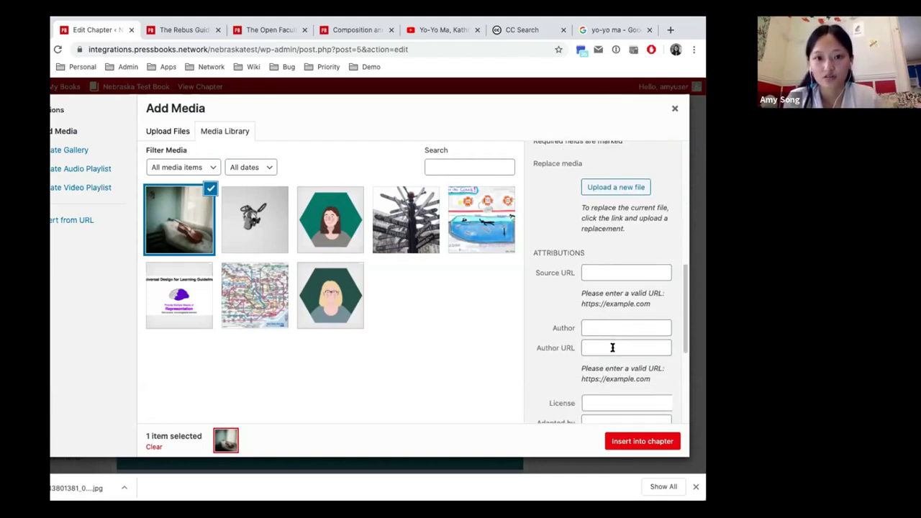
click(520, 29)
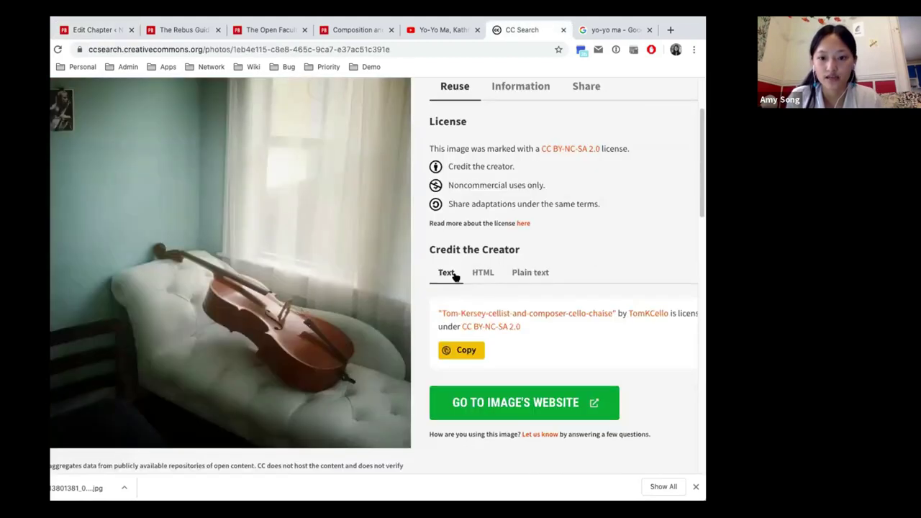
click(573, 311)
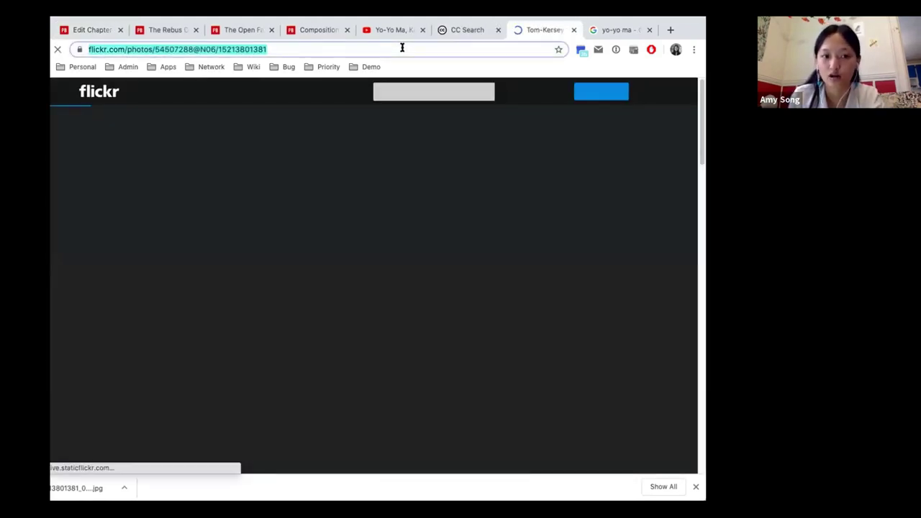
key(ctrl+w)
key(ctrl+1)
click(606, 272)
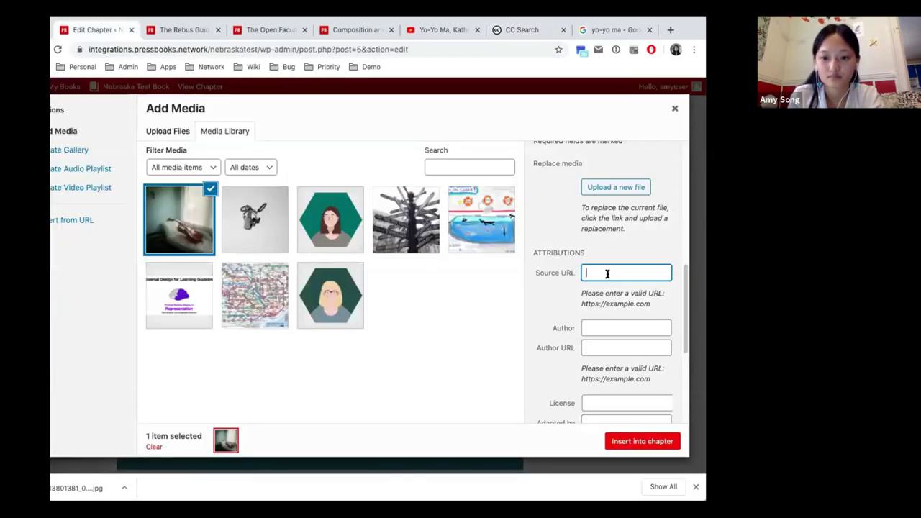
key(ctrl+v)
key(ctrl+6)
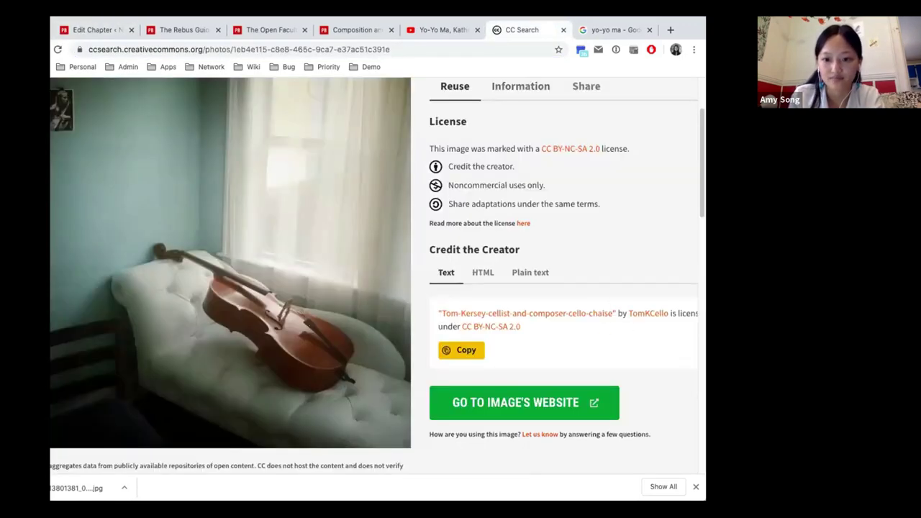
click(72, 31)
- Enter the creator's name in the Author field, checking it against the license page
click(619, 328)
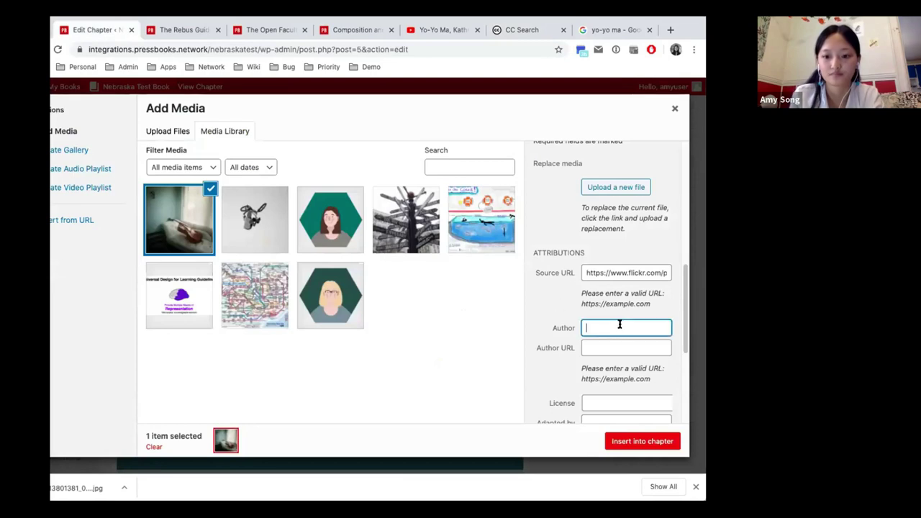
text(TomKce)
key(BackSpace)
key(BackSpace)
text(Cello)
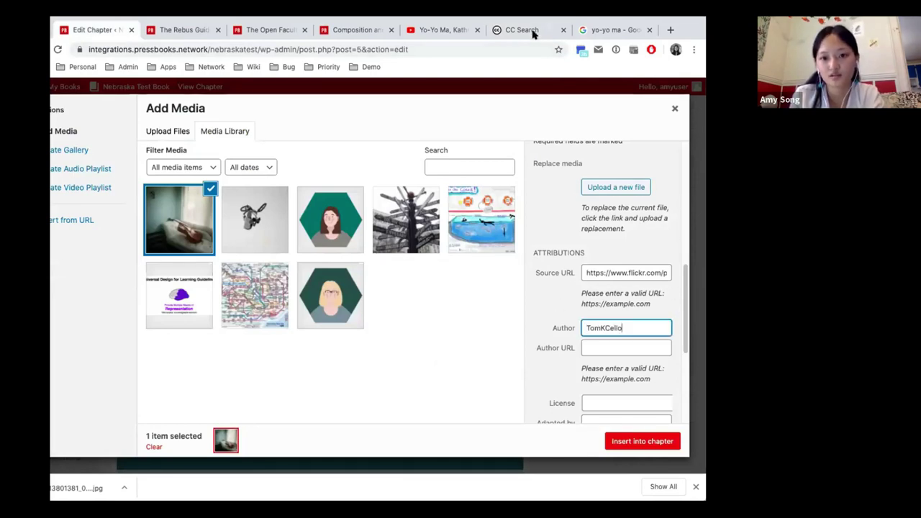
click(530, 30)
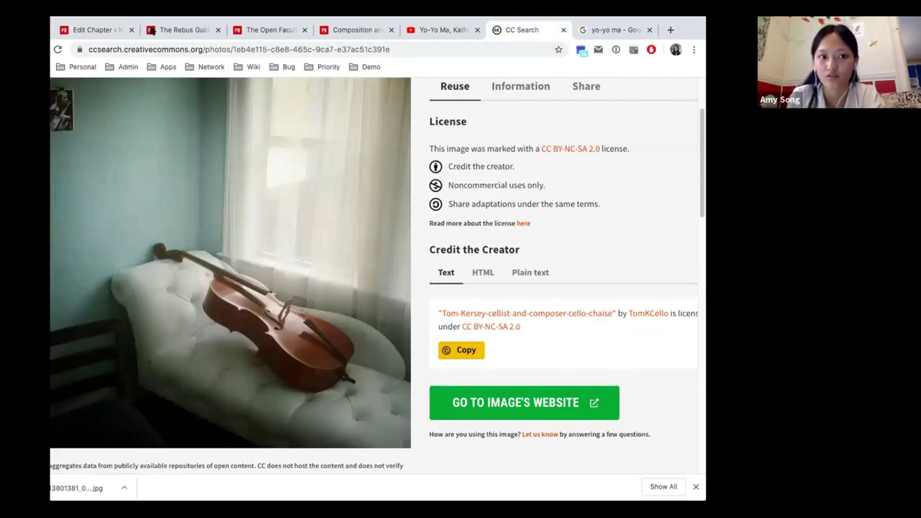
click(118, 33)
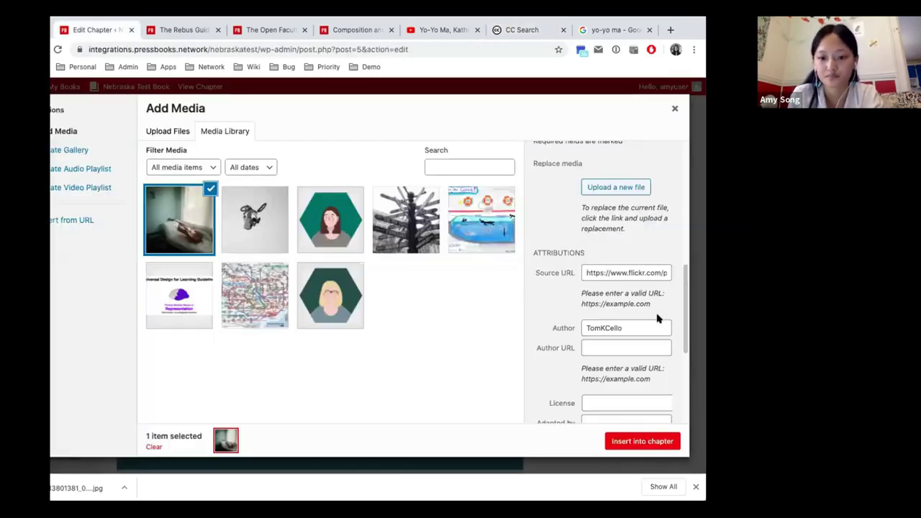
- Set the photo's license to CC BY-NC
scroll(658, 318, down, 1)
scroll(657, 316, down, 1)
click(603, 301)
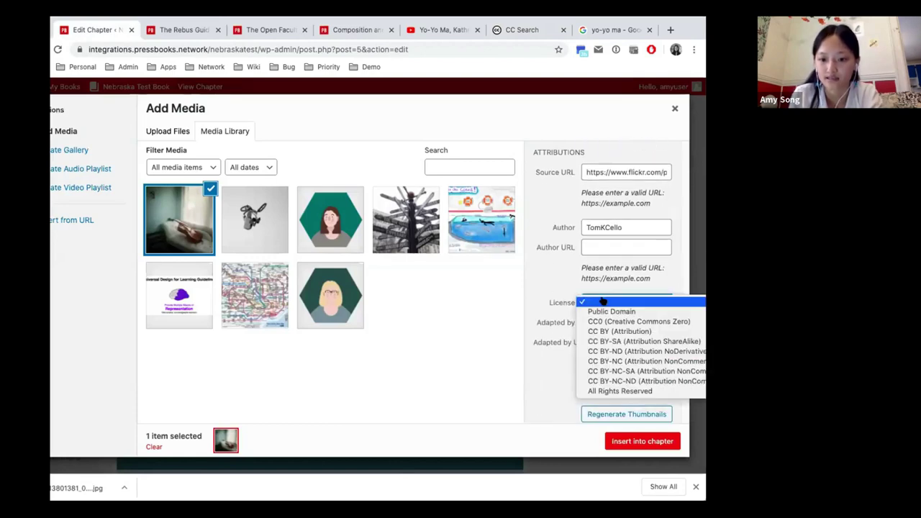
click(667, 363)
scroll(599, 308, down, 3)
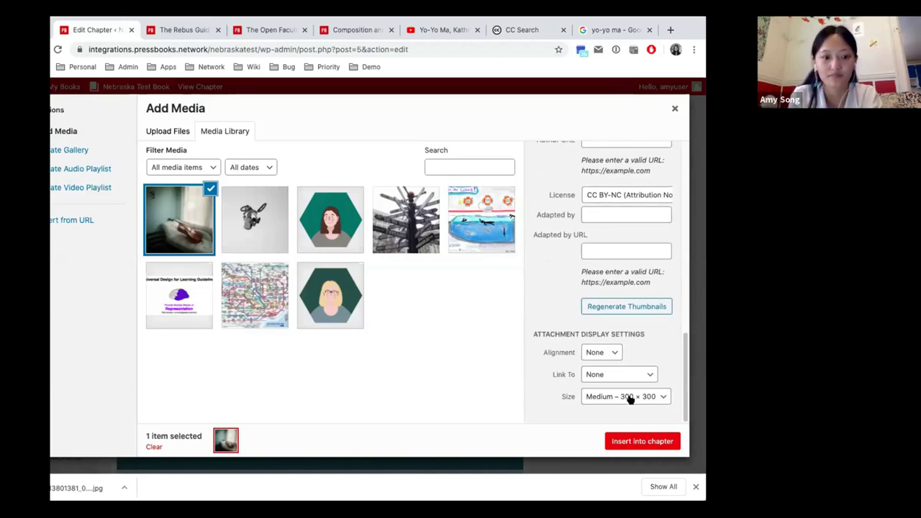
- Insert the cello photo into the chapter and start a new paragraph below its caption
click(659, 440)
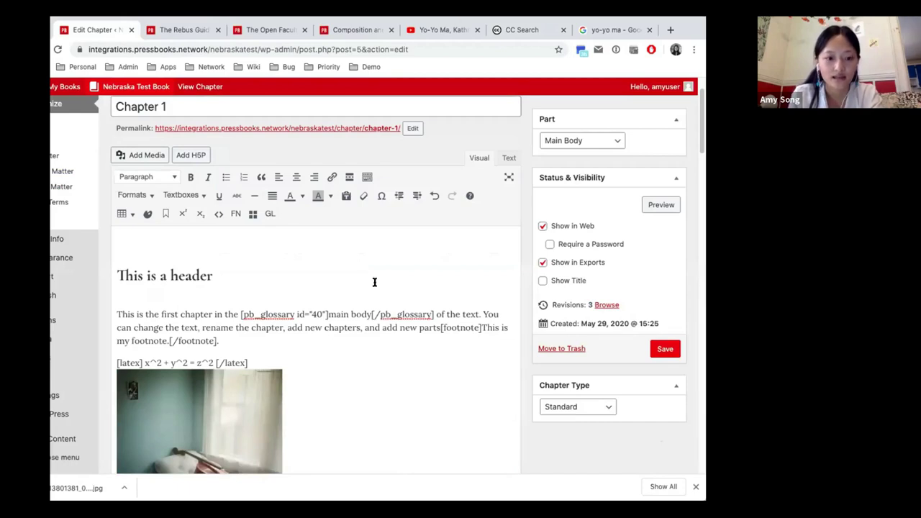
scroll(374, 282, down, 3)
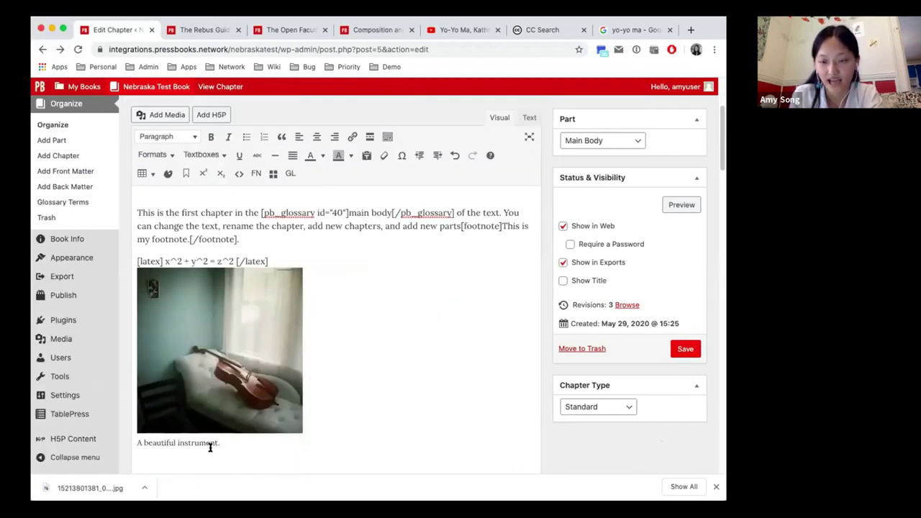
key(Return)
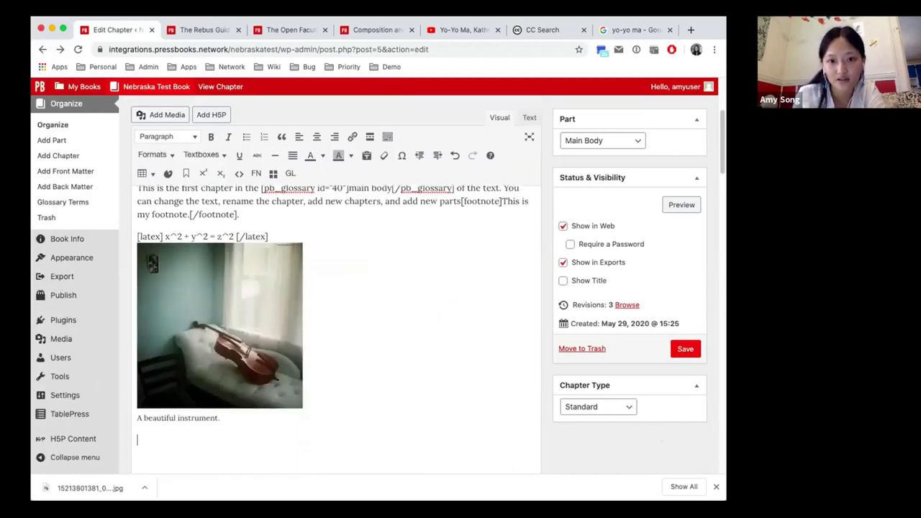
- Paste the Yo-Yo Ma 'The Swan' YouTube link to embed it, then save the chapter
click(460, 31)
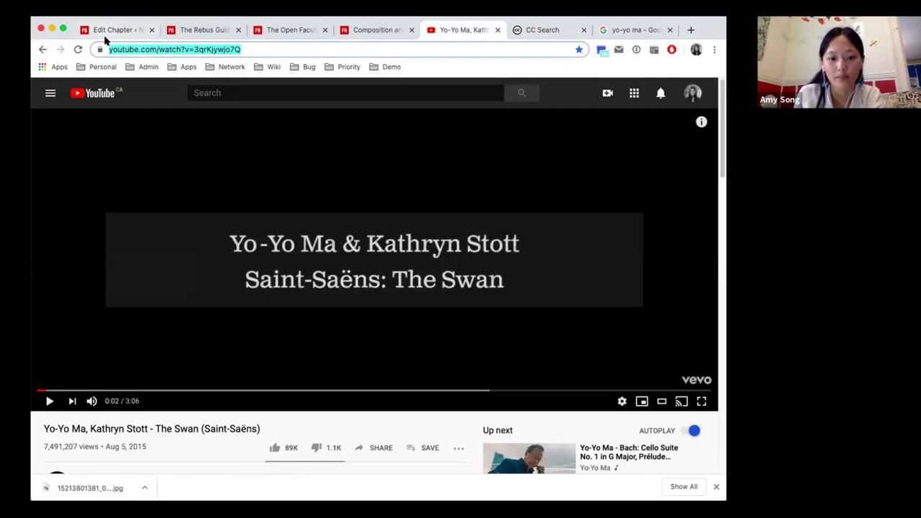
click(111, 30)
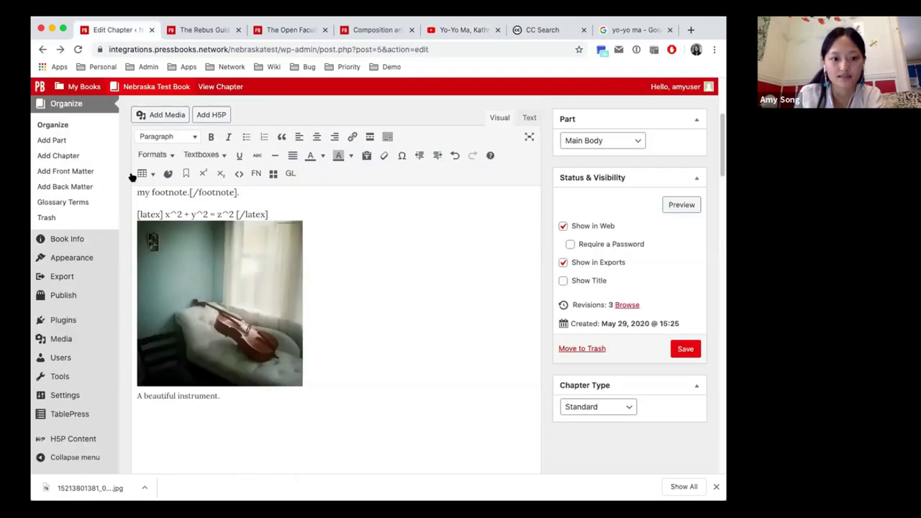
key(super+v)
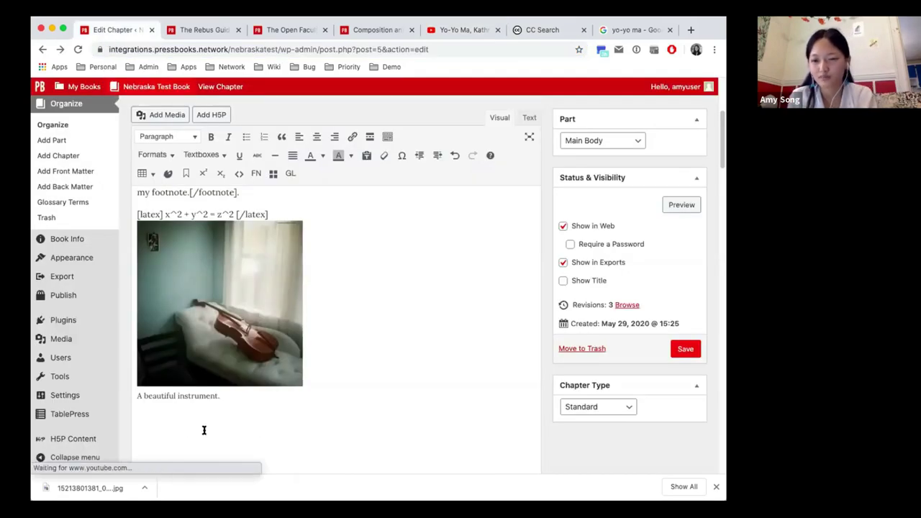
scroll(332, 382, down, 4)
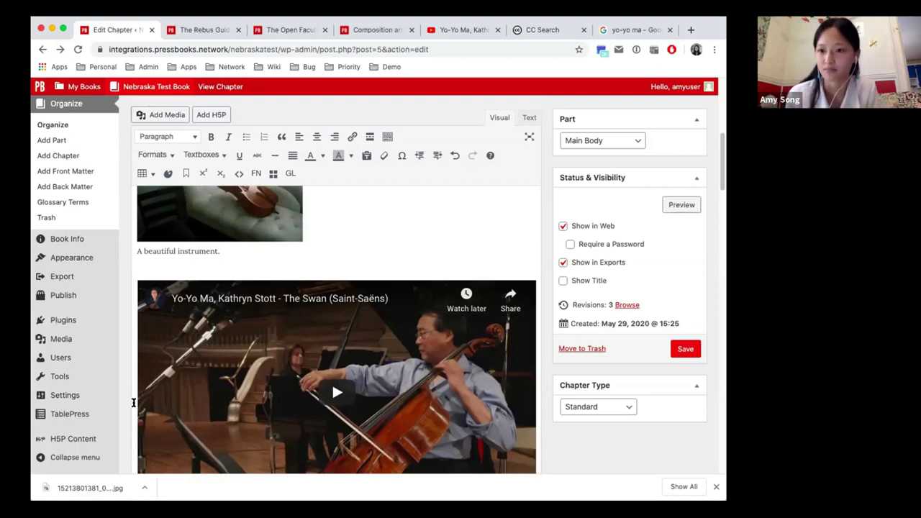
scroll(337, 331, down, 1)
scroll(331, 345, down, 1)
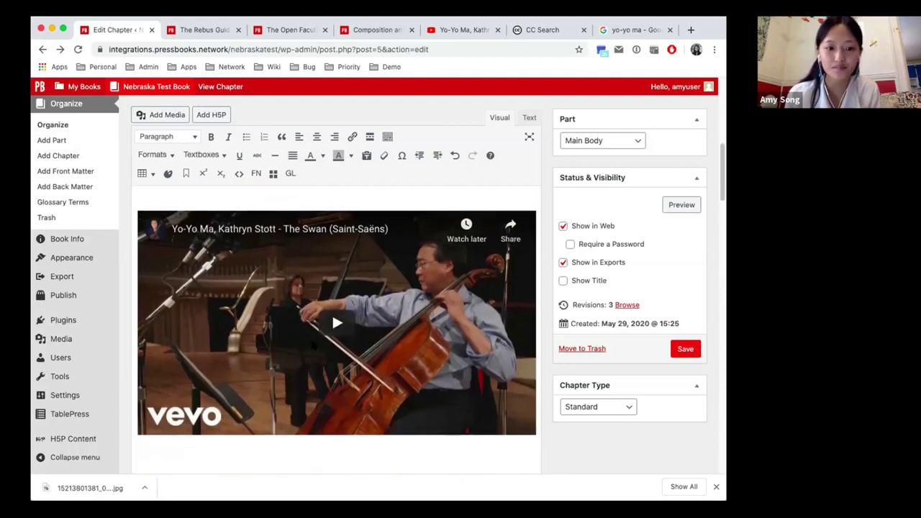
click(332, 312)
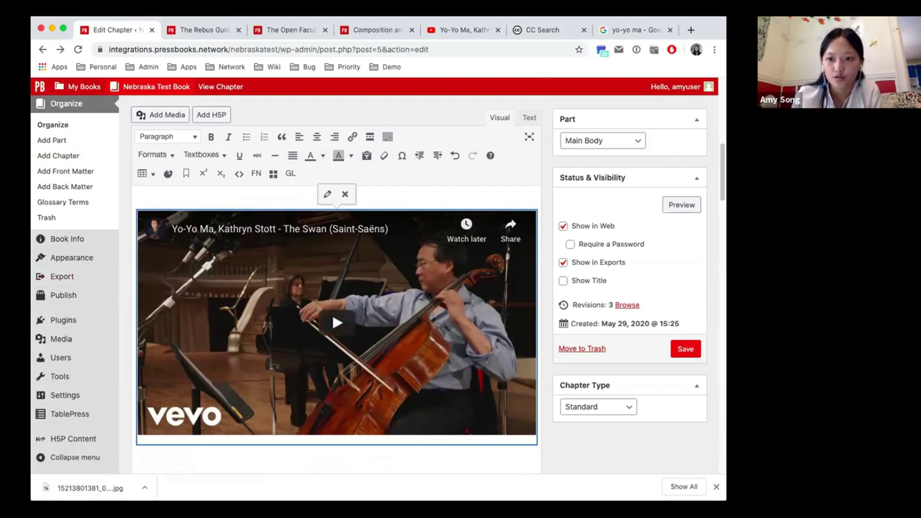
click(501, 197)
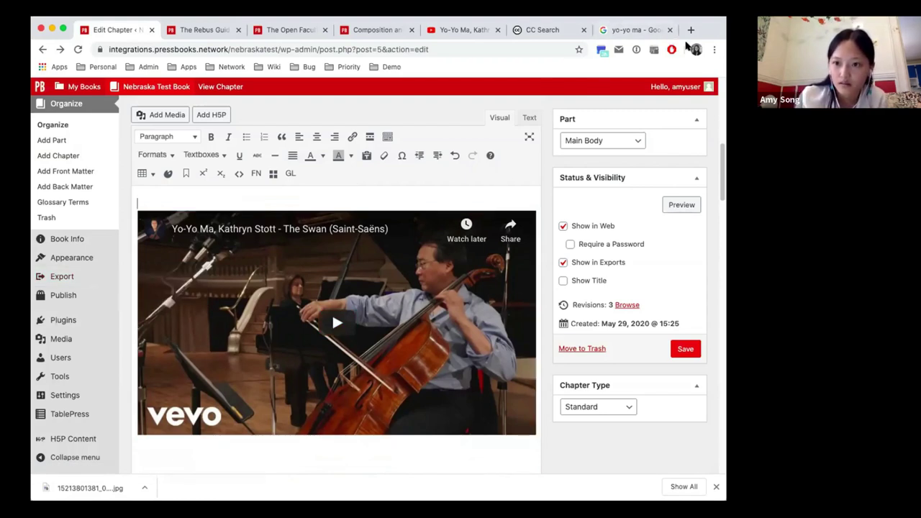
click(687, 351)
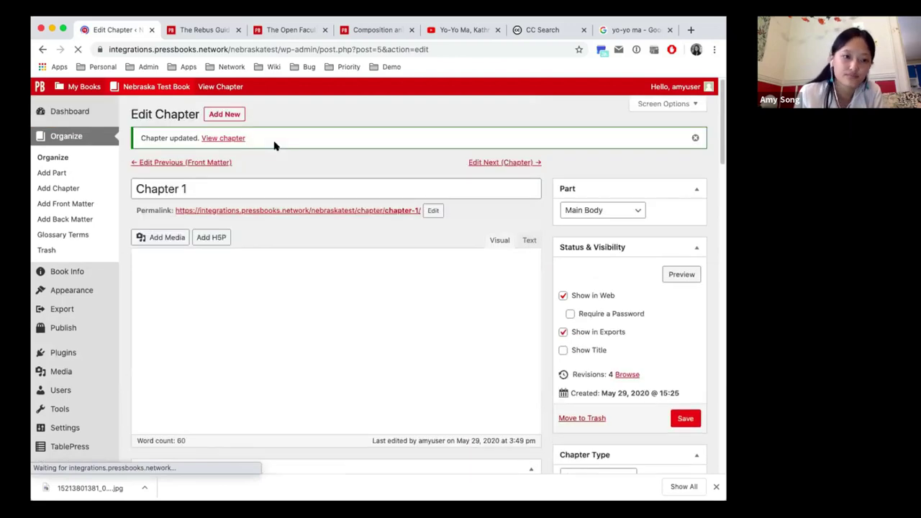
- View the published Chapter 1 and play, then pause, the embedded Yo-Yo Ma video
click(270, 210)
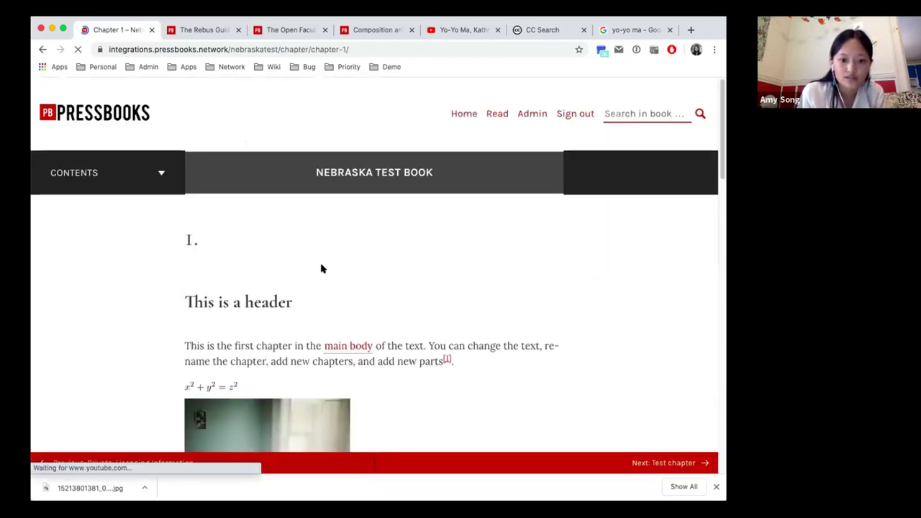
scroll(321, 267, down, 6)
click(374, 354)
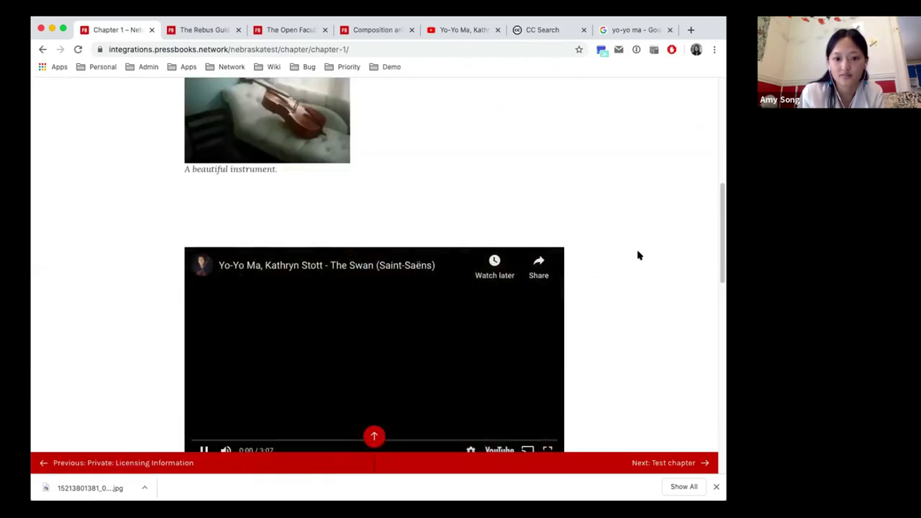
scroll(638, 254, down, 2)
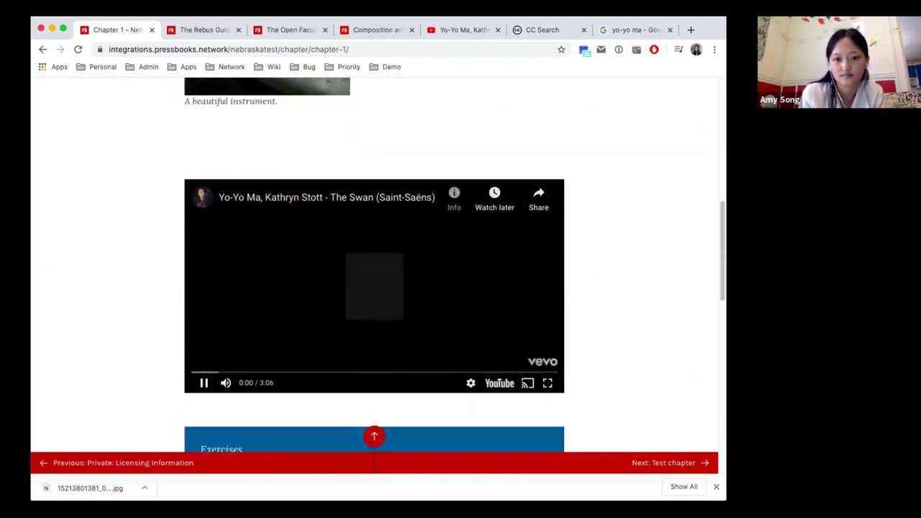
click(475, 295)
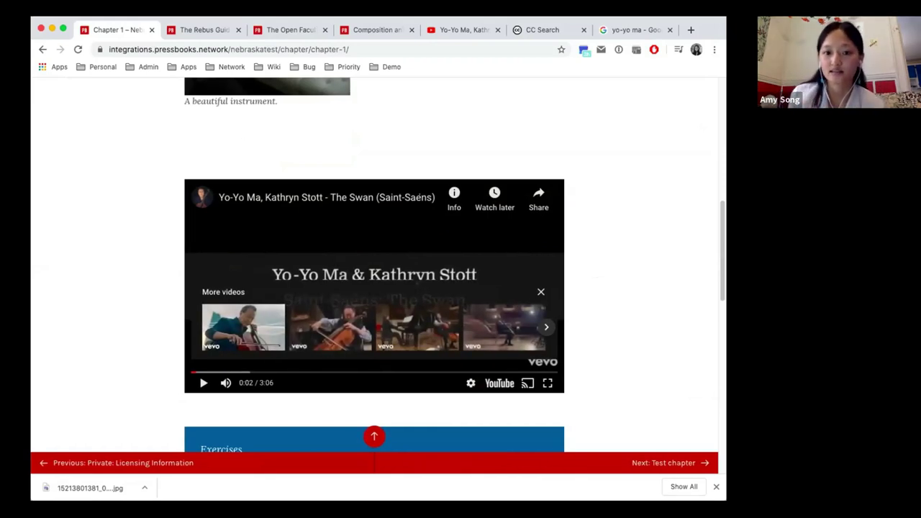
- Look over the published chapter page and return to Chapter 1's edit screen
scroll(374, 274, up, 2)
scroll(374, 274, down, 3)
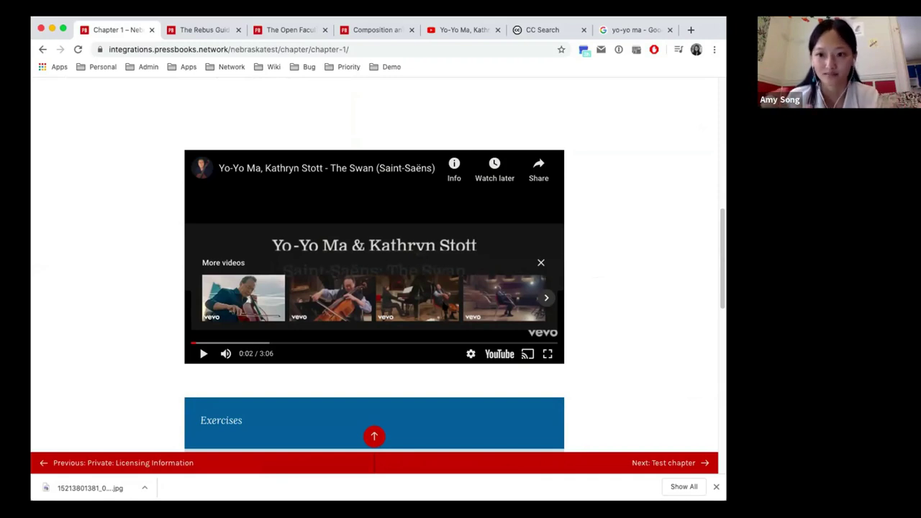
scroll(556, 150, up, 10)
key(super+r)
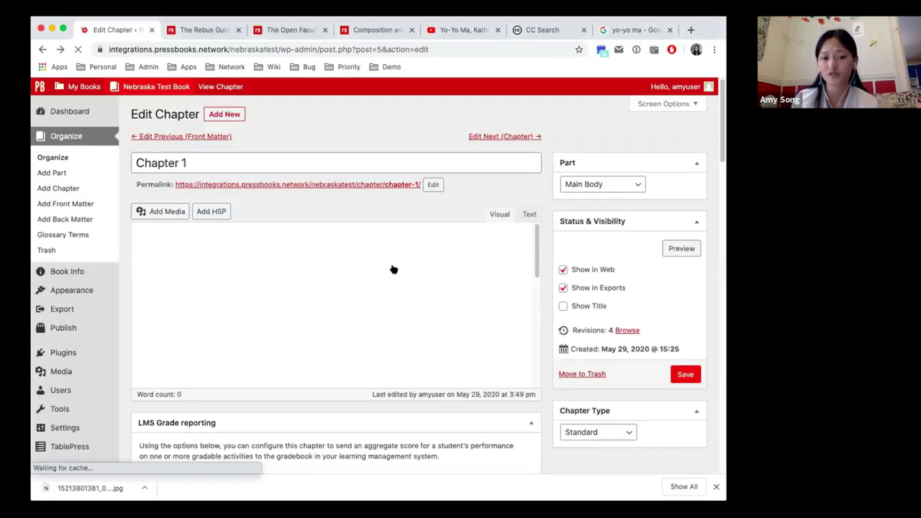
- Select the cello image in the Chapter 1 editor, then go to the Media Library
scroll(403, 268, down, 2)
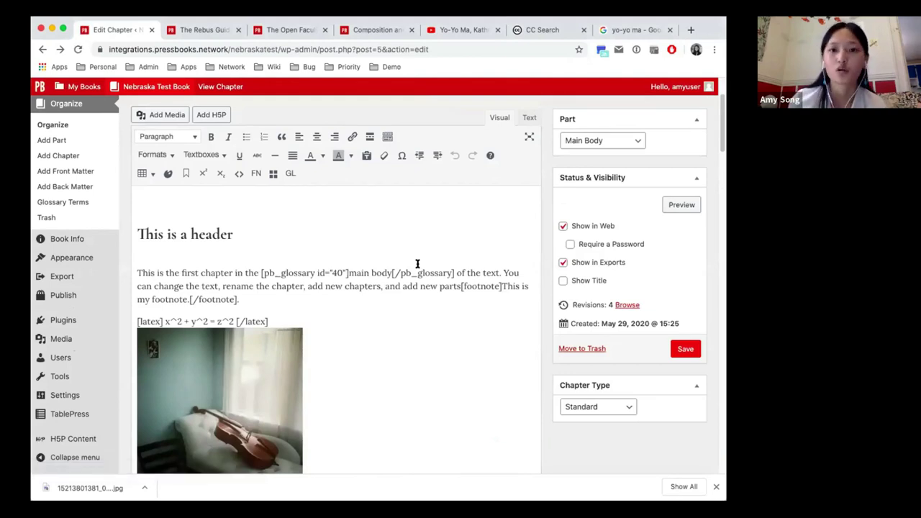
scroll(306, 268, down, 2)
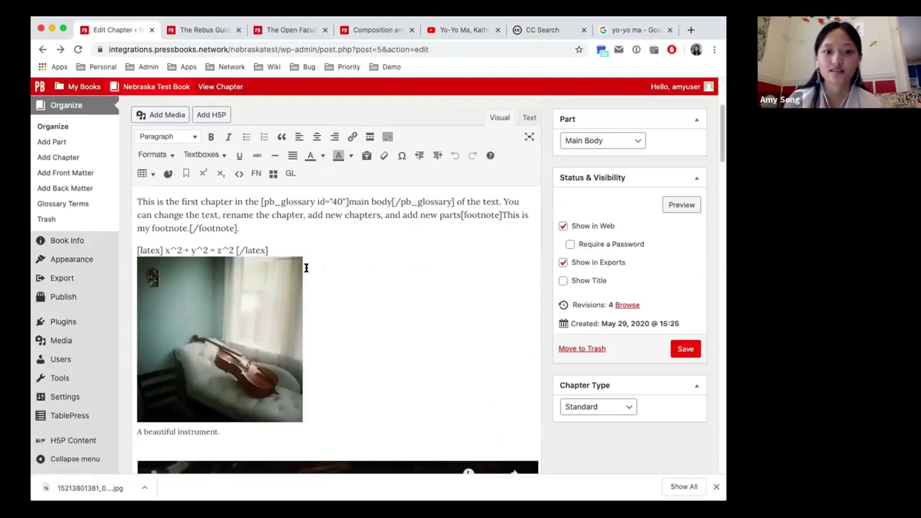
scroll(305, 268, down, 3)
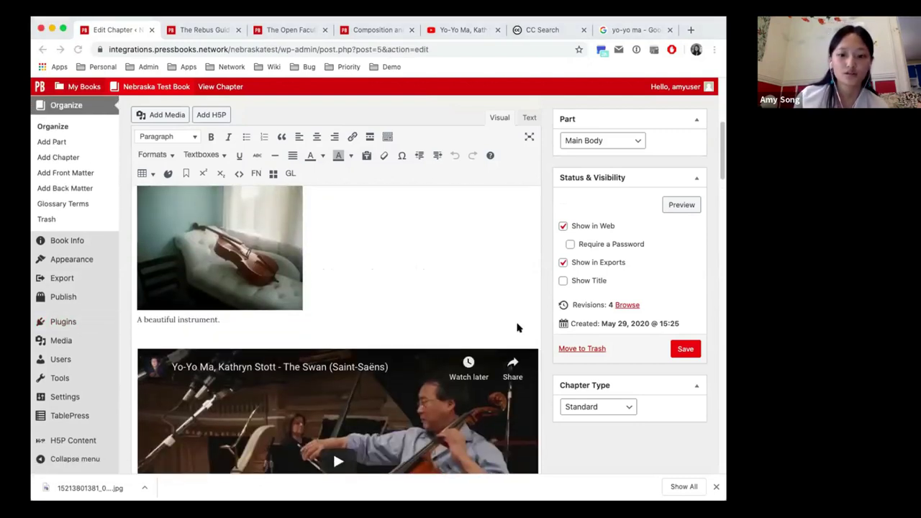
scroll(503, 329, down, 2)
click(292, 228)
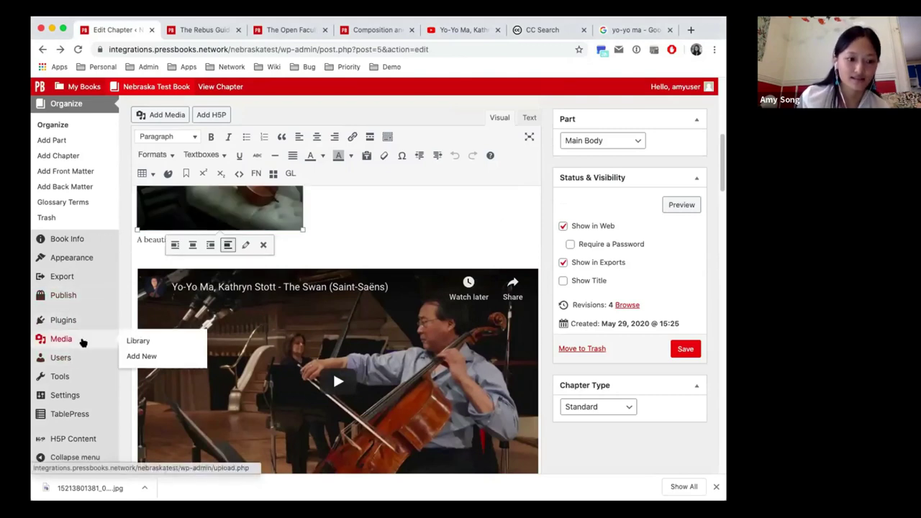
click(120, 341)
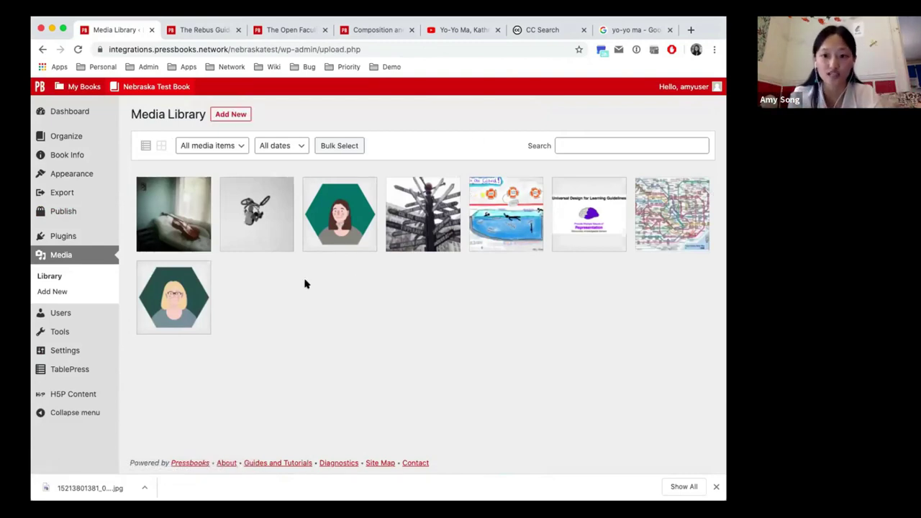
- Go from the Media Library to the book's Export page
mouse_move(91, 129)
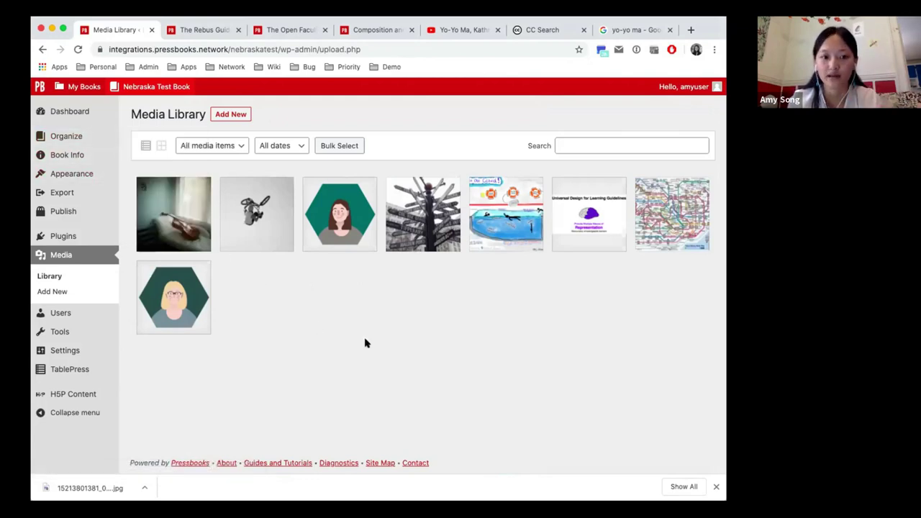
mouse_move(103, 145)
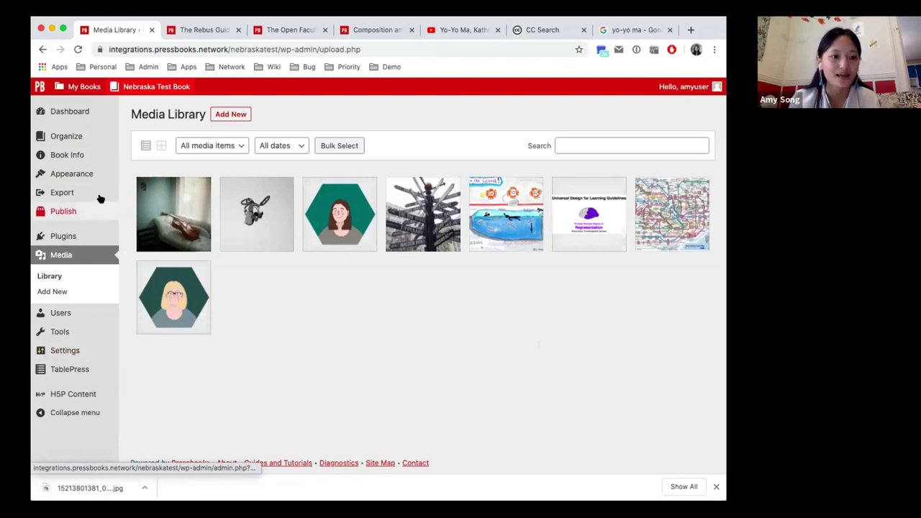
click(56, 193)
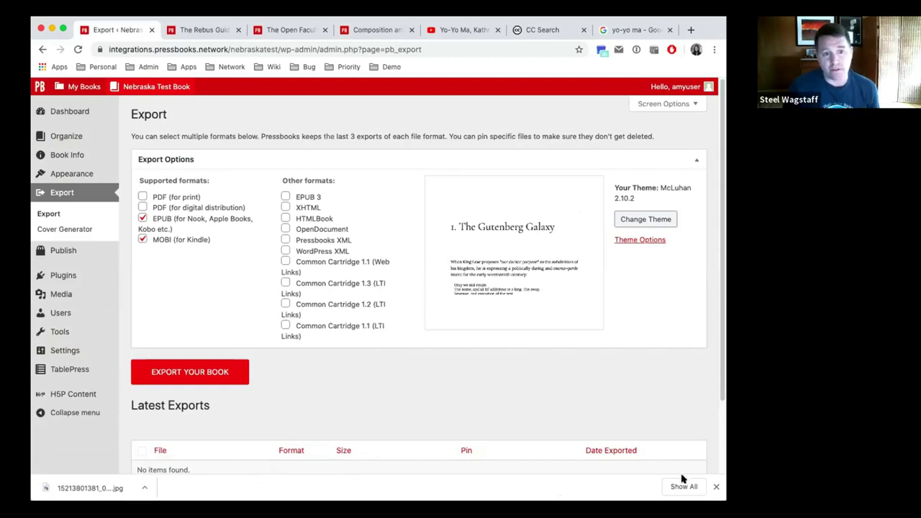
- Open Appearance to list the book's 21 available themes
click(66, 173)
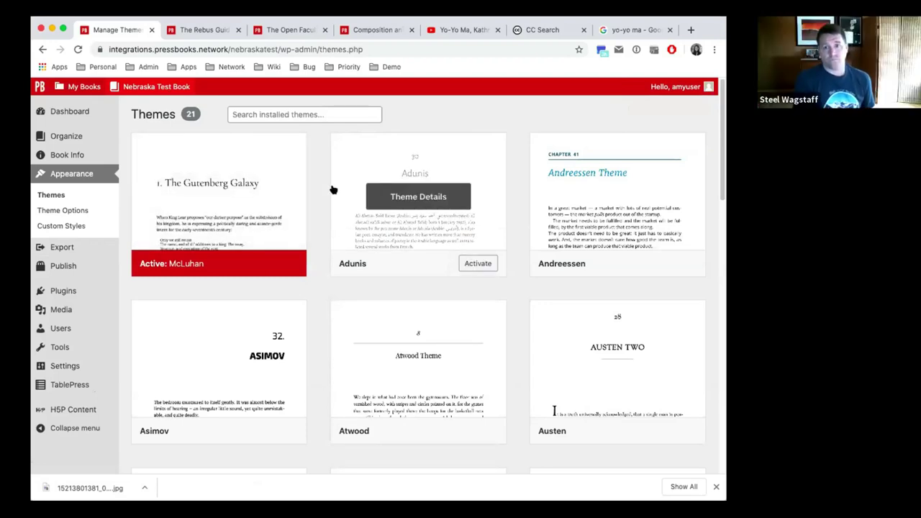
- Make Malala the Nebraska Test Book's active theme, then visit the book's public home page
scroll(348, 232, down, 1)
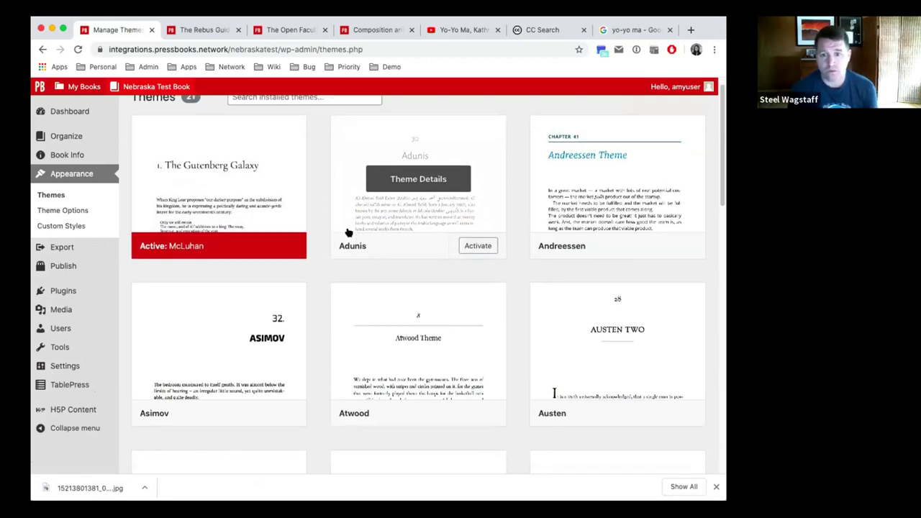
scroll(348, 232, down, 12)
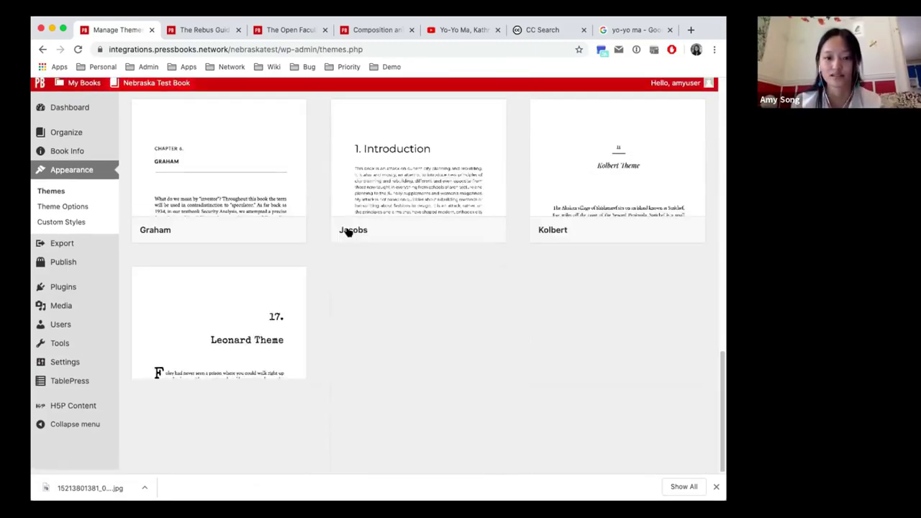
scroll(348, 232, up, 5)
scroll(349, 232, up, 8)
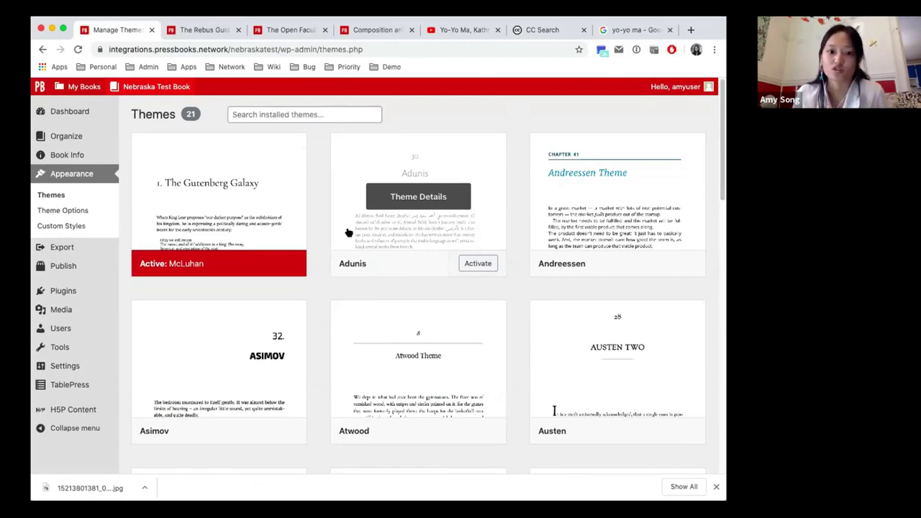
scroll(349, 233, down, 7)
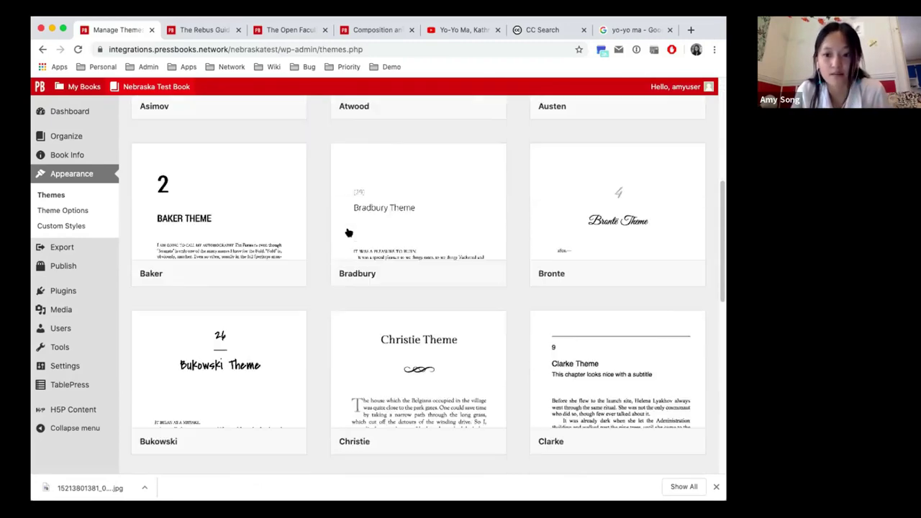
scroll(348, 232, down, 4)
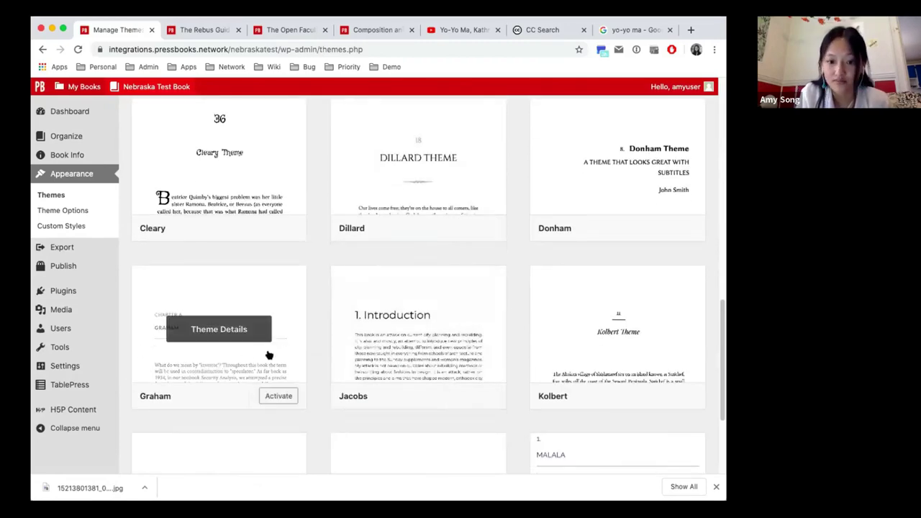
scroll(473, 328, down, 1)
scroll(472, 329, down, 3)
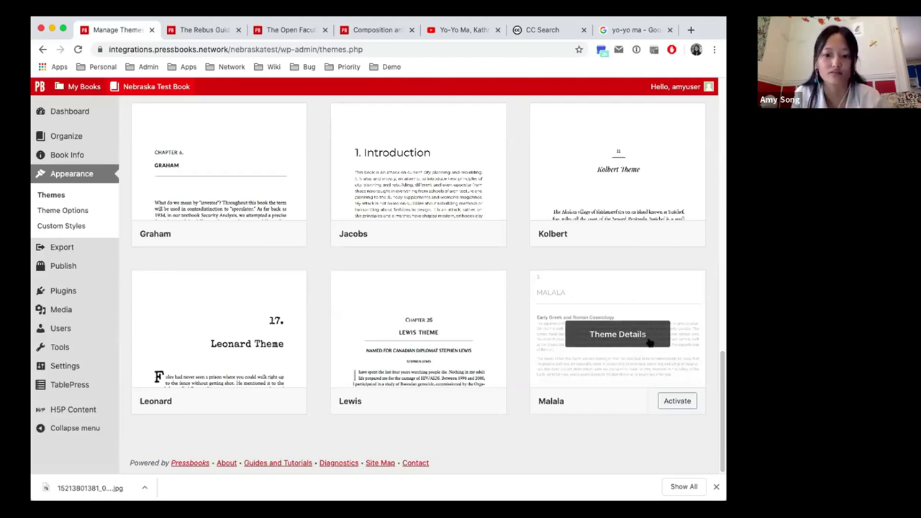
click(676, 401)
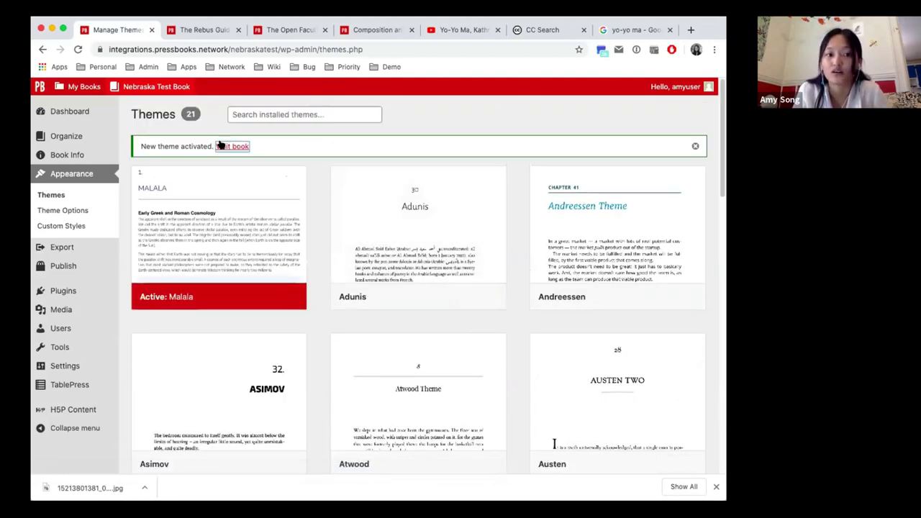
click(220, 145)
scroll(261, 252, down, 6)
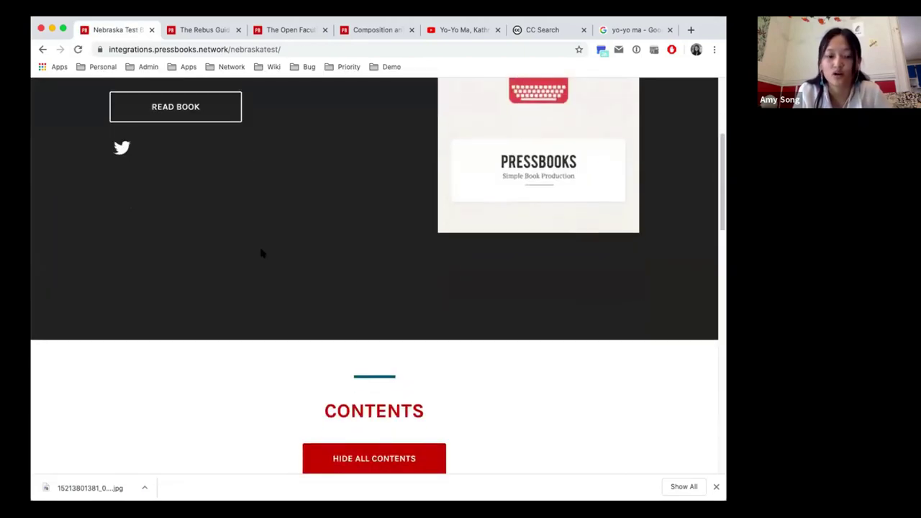
- Read through Chapter 1 in the Malala theme, then return to the admin dashboard
click(156, 413)
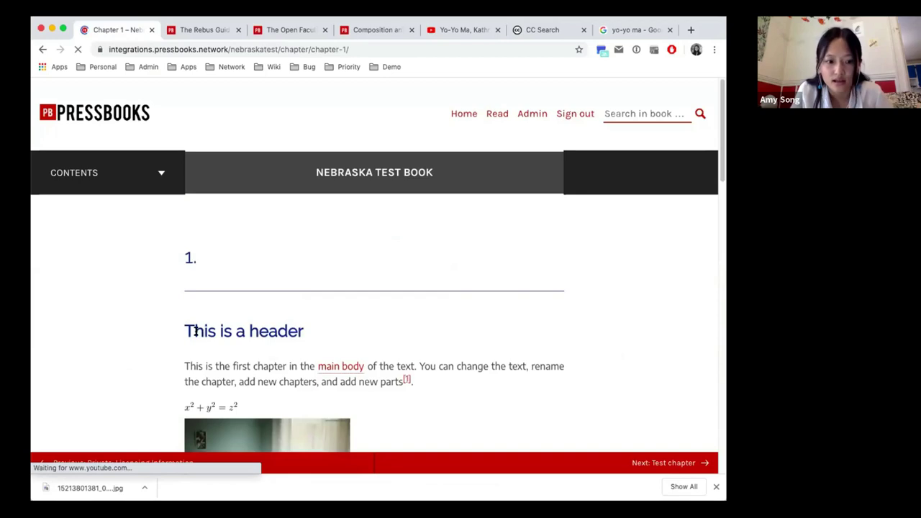
drag(194, 331, 285, 330)
click(285, 330)
scroll(285, 330, down, 2)
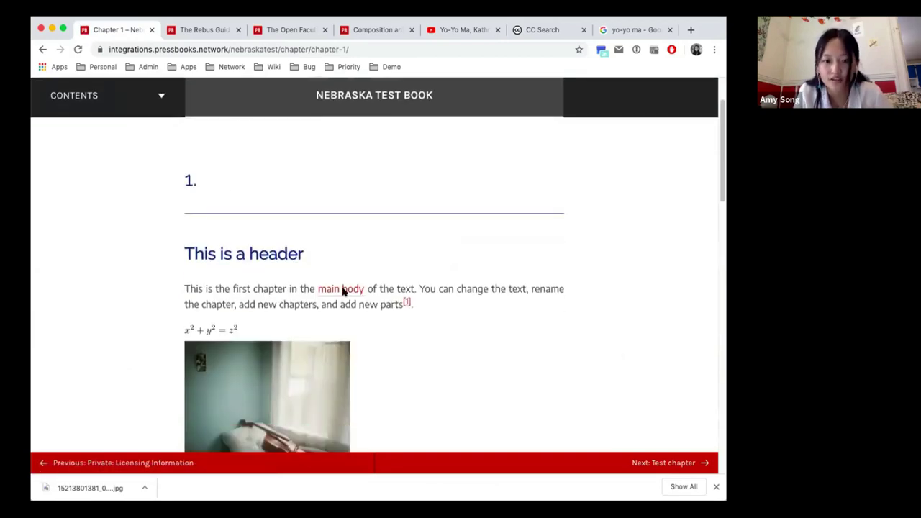
scroll(338, 291, down, 3)
scroll(247, 277, down, 5)
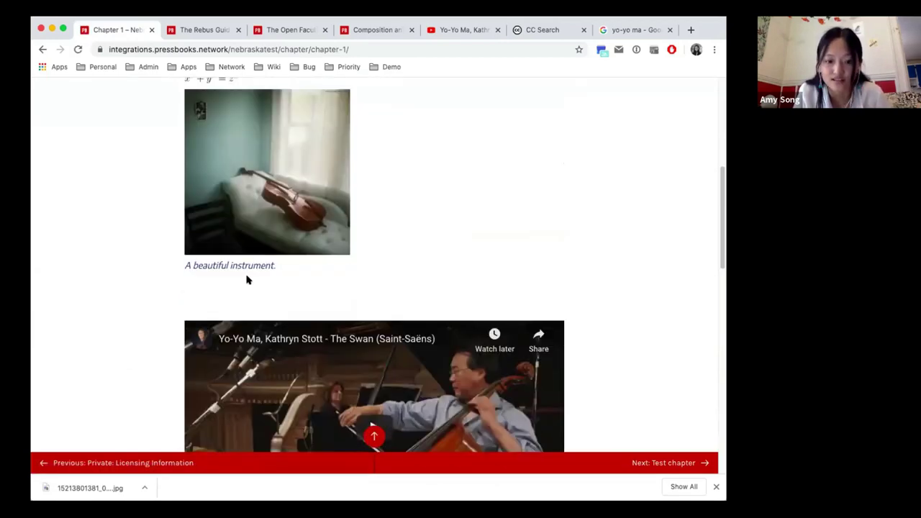
scroll(251, 301, down, 3)
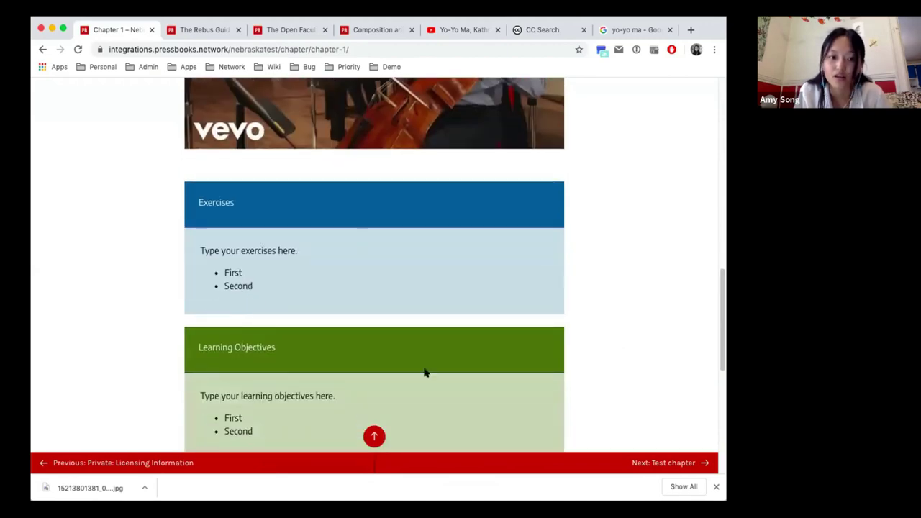
scroll(309, 367, left, 3)
scroll(310, 367, up, 5)
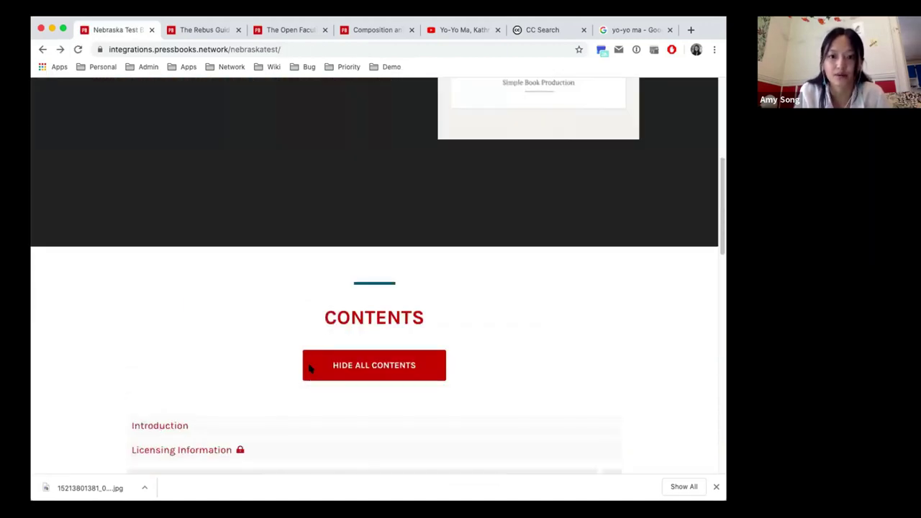
click(532, 116)
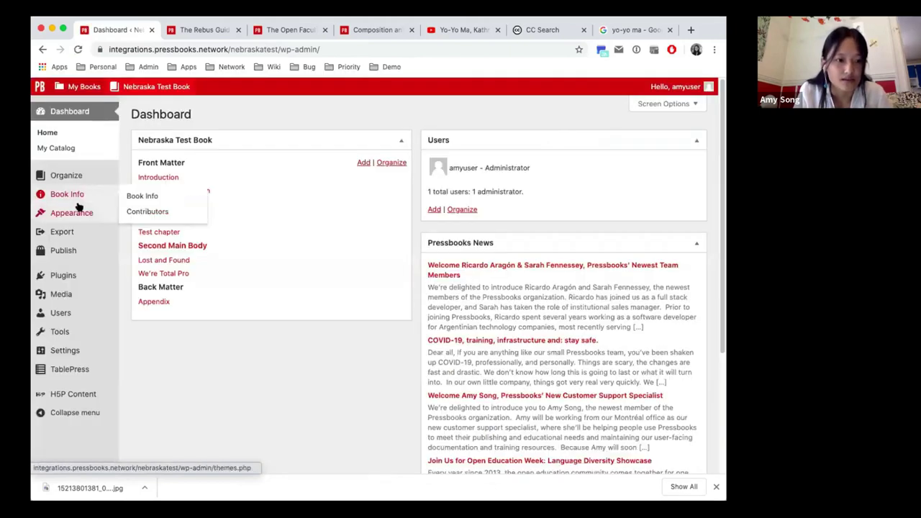
- Open Malala's Theme Options, check Web Options, then scroll Global Options to Learning Objectives colours
mouse_move(72, 213)
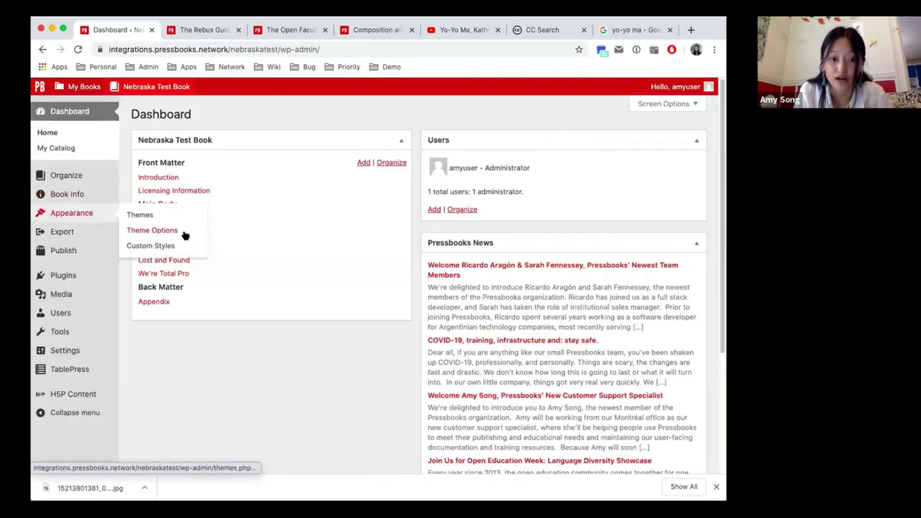
click(185, 233)
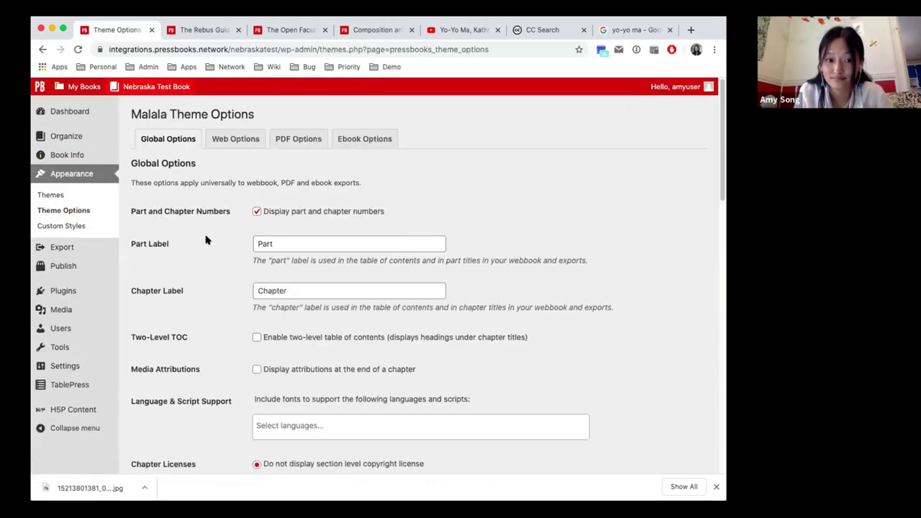
click(236, 139)
scroll(263, 226, down, 3)
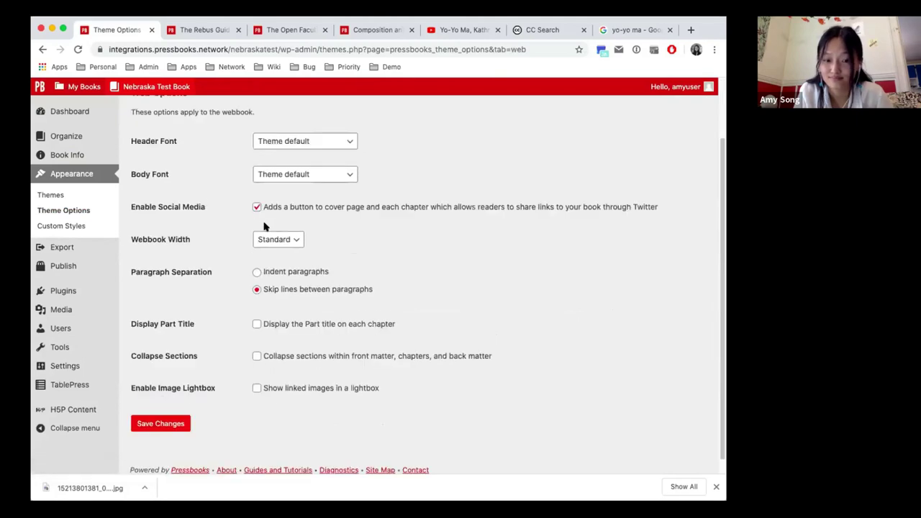
scroll(265, 227, up, 3)
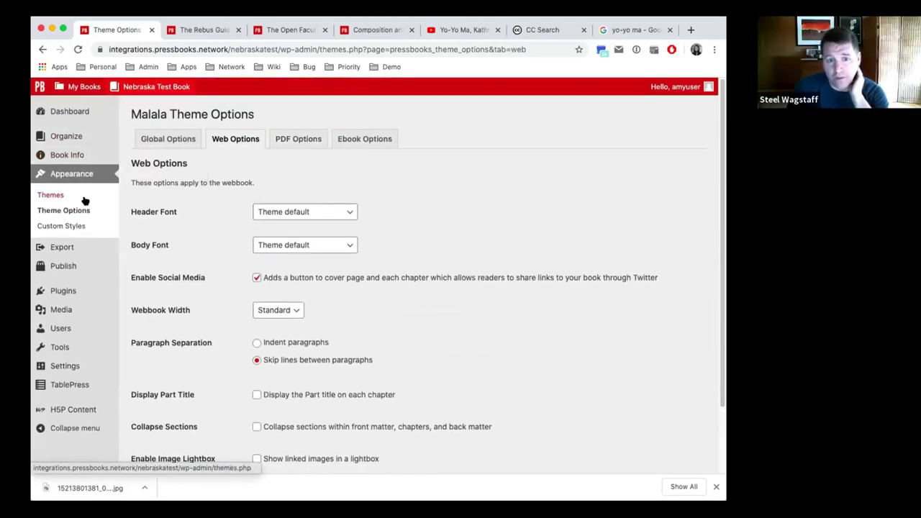
click(161, 140)
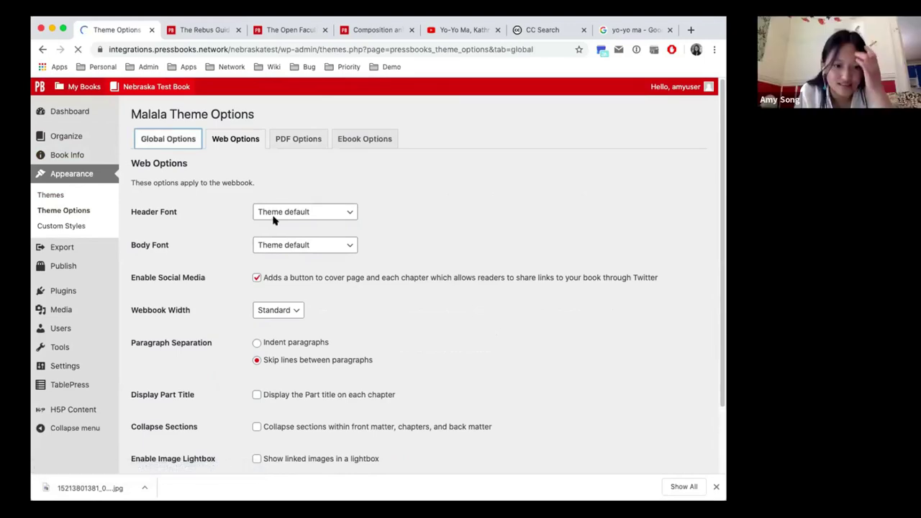
scroll(273, 216, down, 15)
scroll(273, 216, up, 3)
scroll(274, 216, down, 5)
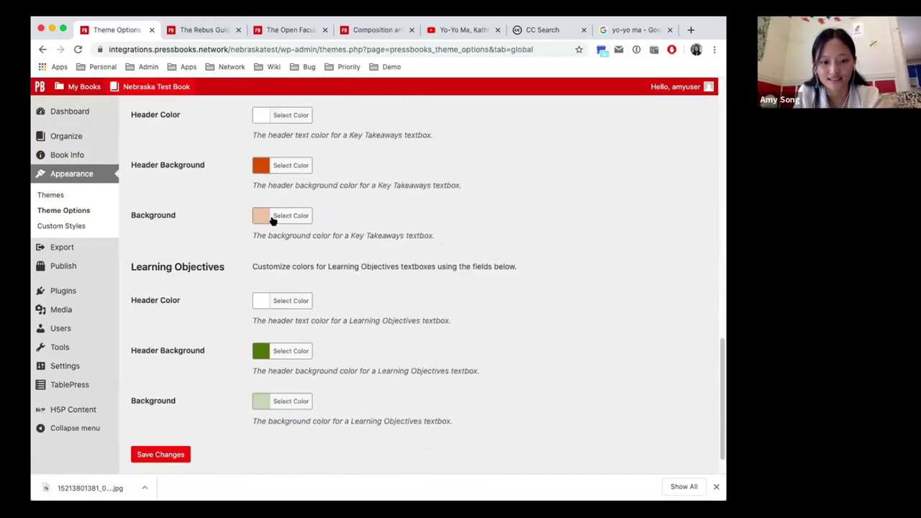
- Set the Learning Objectives header background to magenta #c41db6 and save the theme options
click(295, 349)
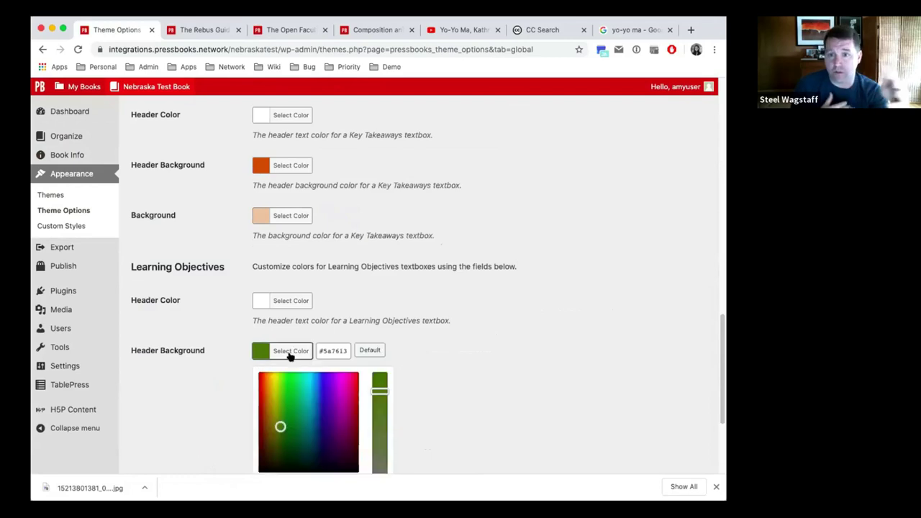
click(309, 400)
click(343, 397)
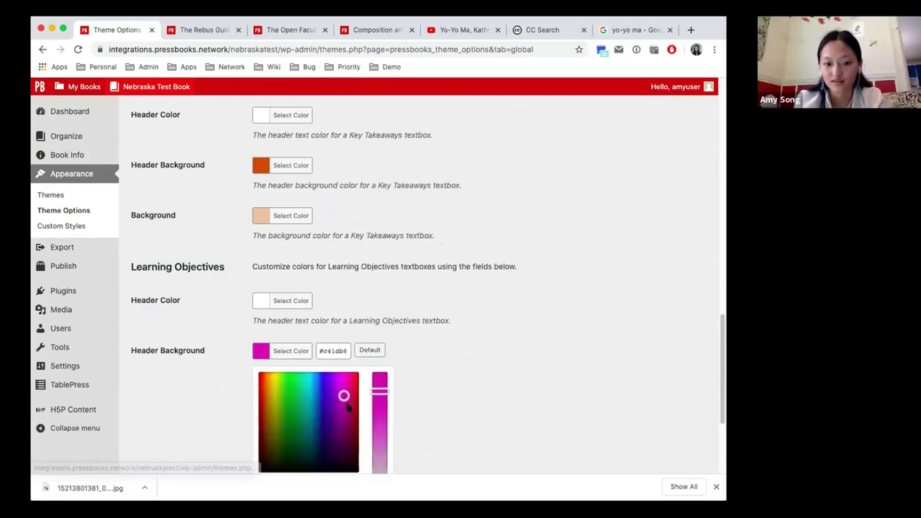
scroll(432, 396, down, 5)
click(154, 416)
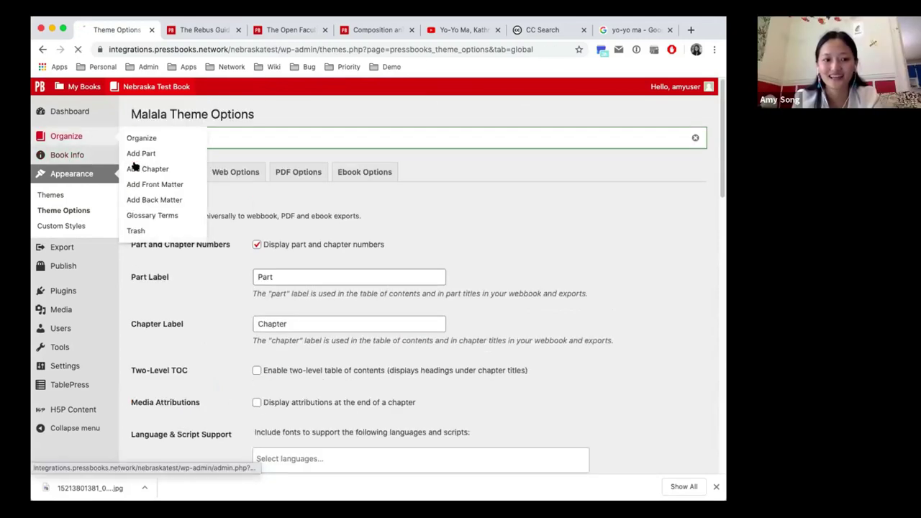
click(65, 136)
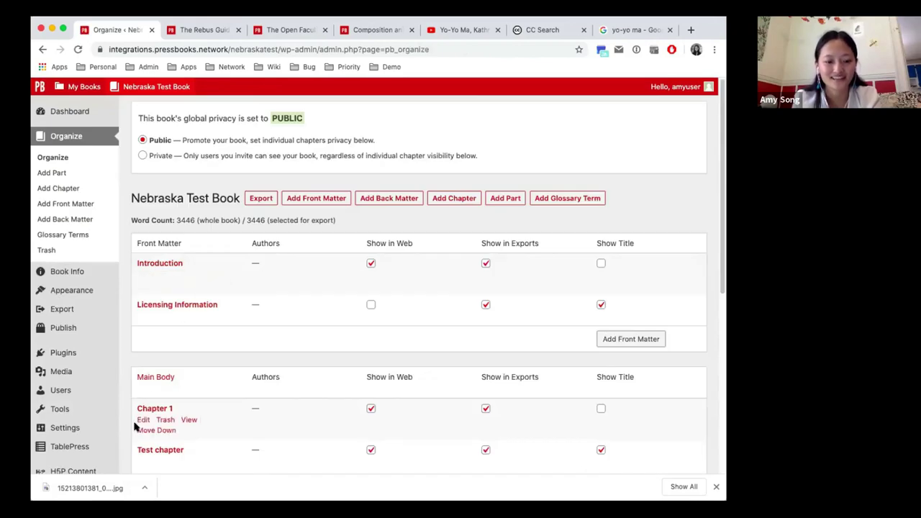
- Edit Chapter 1, confirm its Learning Objectives box has a magenta header, and save
click(149, 409)
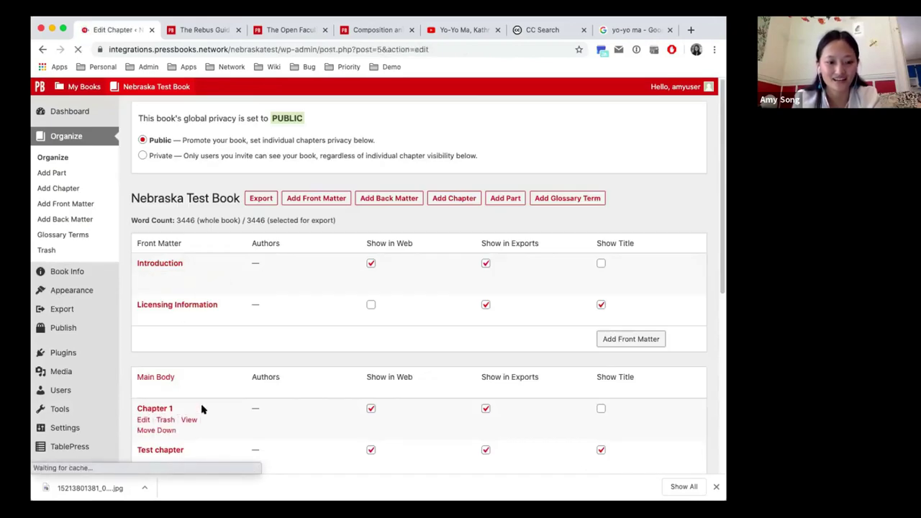
scroll(321, 342, down, 5)
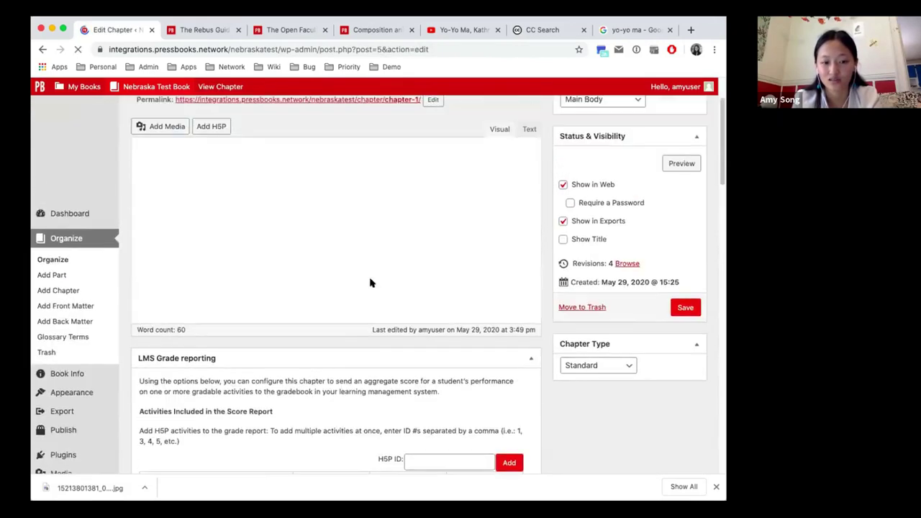
scroll(370, 281, down, 5)
scroll(370, 280, up, 10)
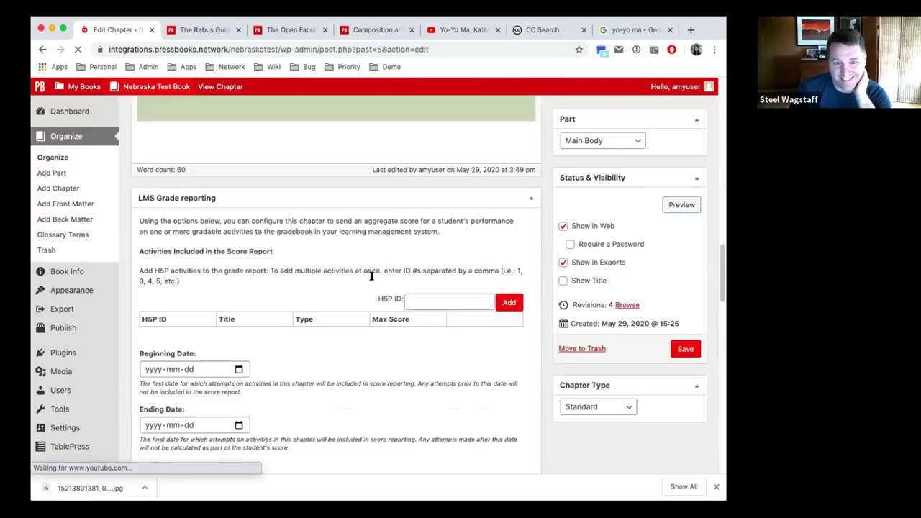
scroll(388, 266, down, 4)
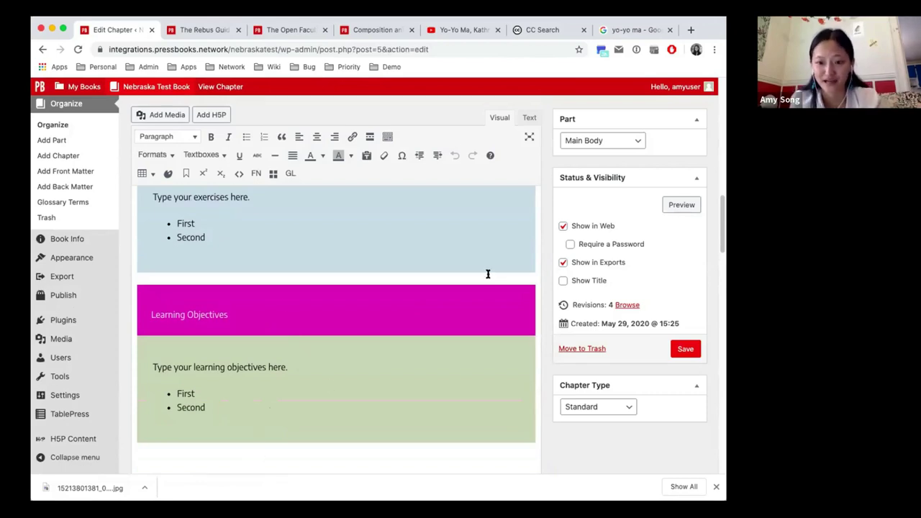
click(683, 356)
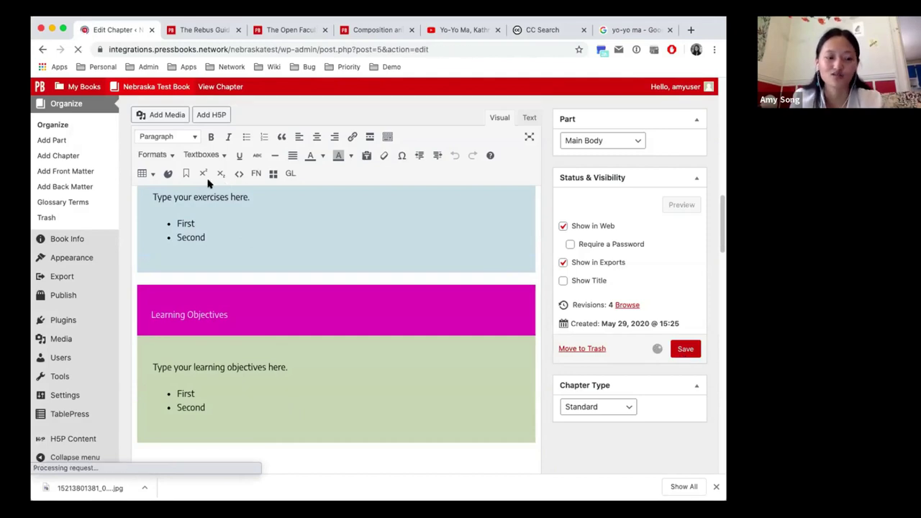
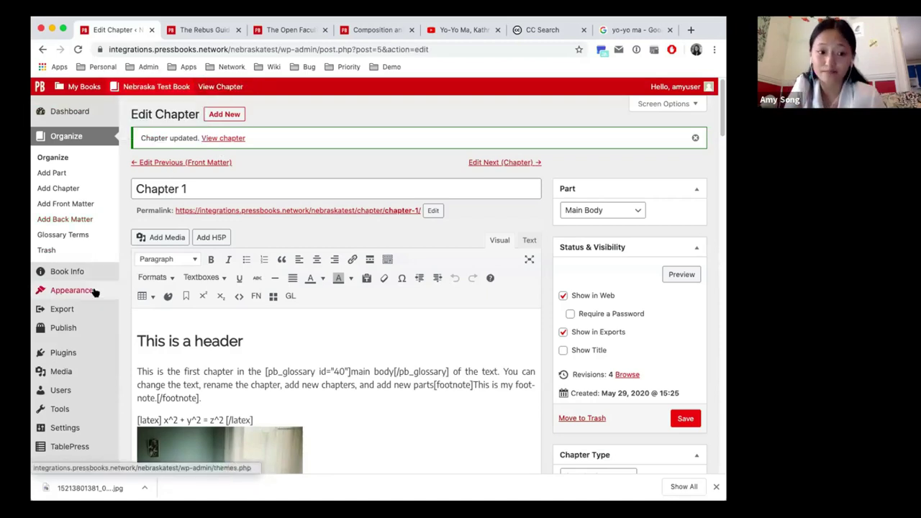
- Export the Nebraska Test Book with only 'PDF (for digital distribution)' selected, producing a 3.92 MB file
click(87, 313)
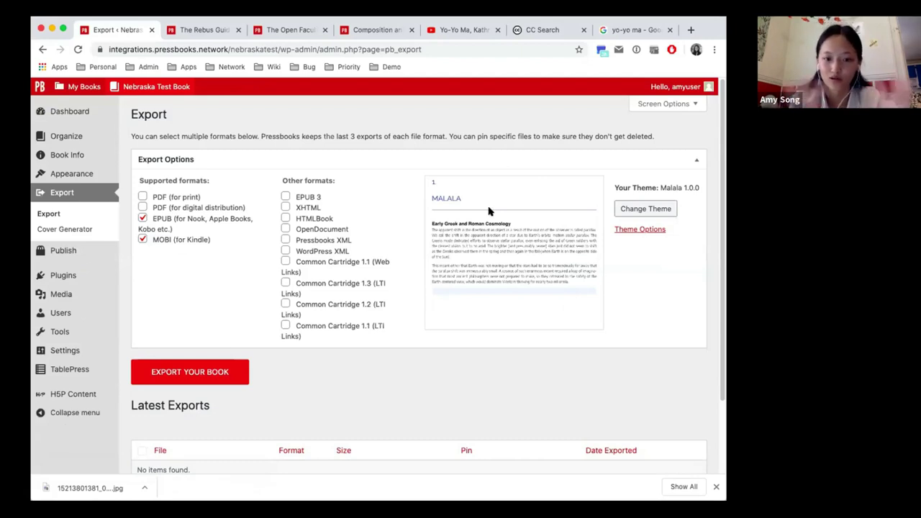
click(142, 219)
click(142, 207)
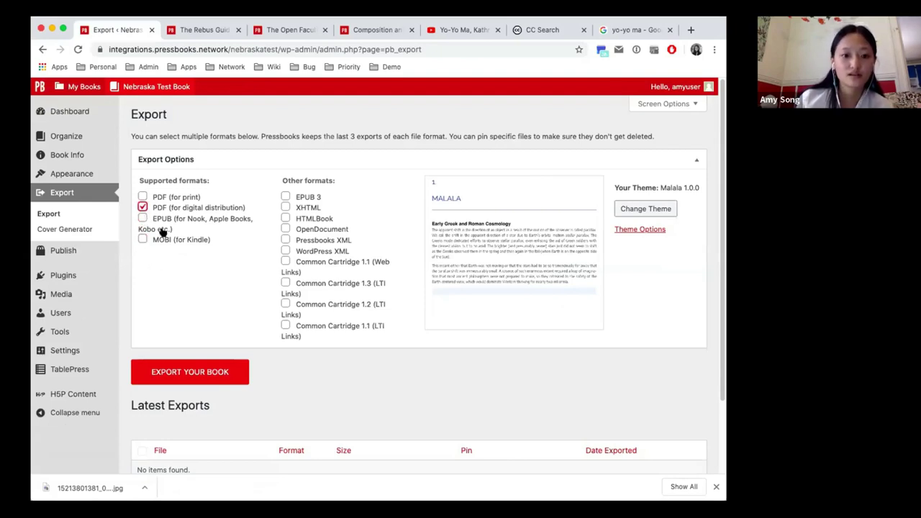
click(190, 370)
scroll(191, 368, down, 3)
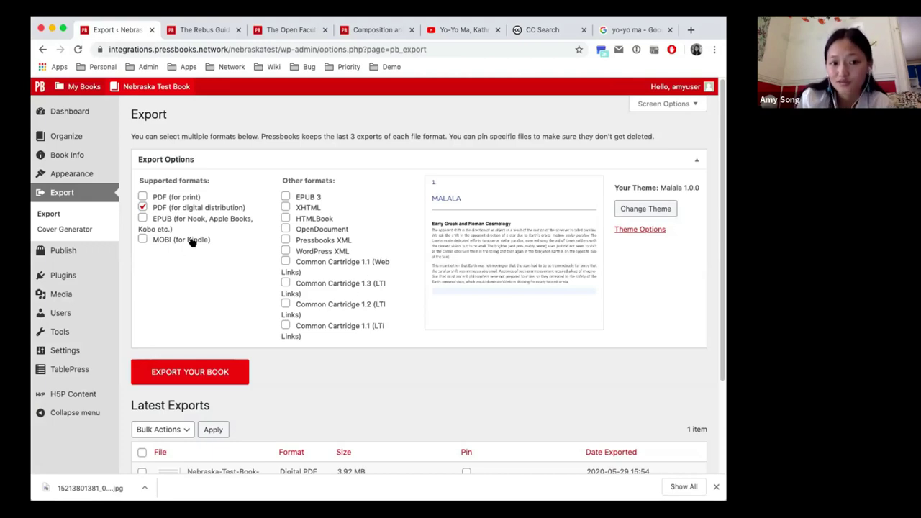
scroll(192, 243, down, 3)
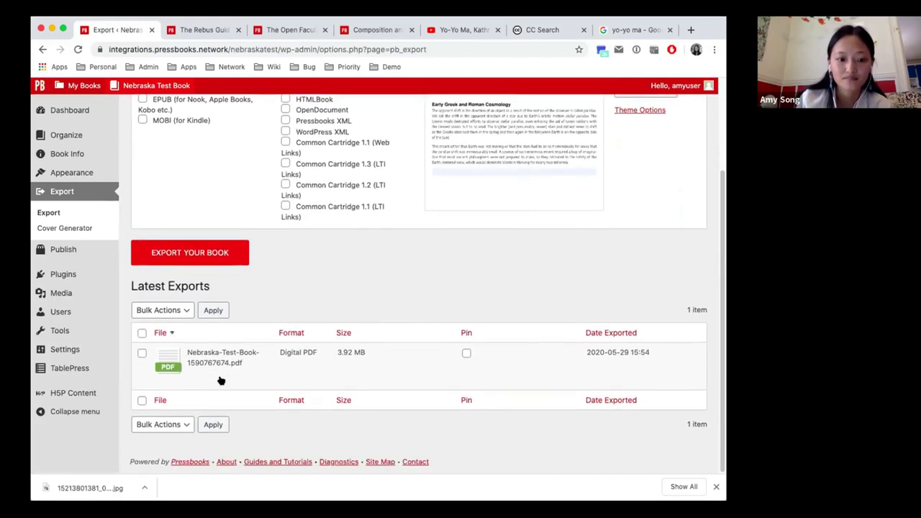
click(220, 380)
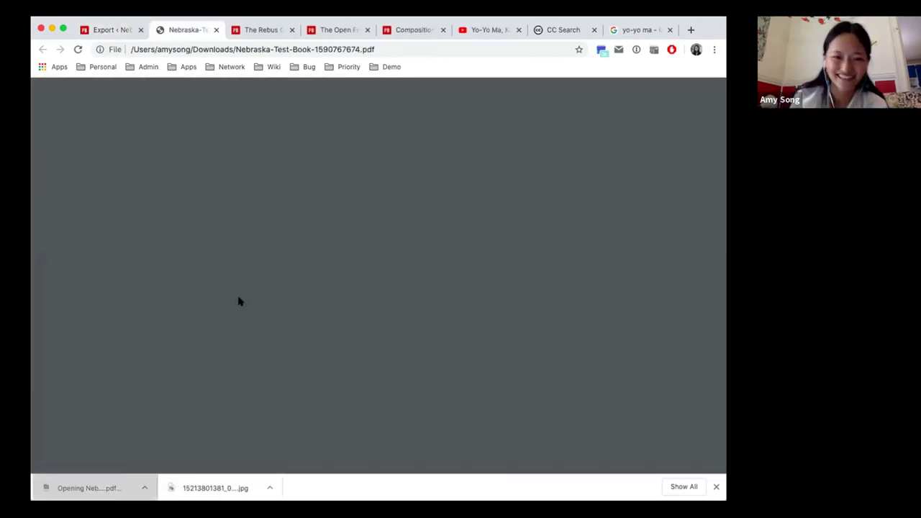
scroll(362, 251, down, 5)
scroll(362, 252, down, 5)
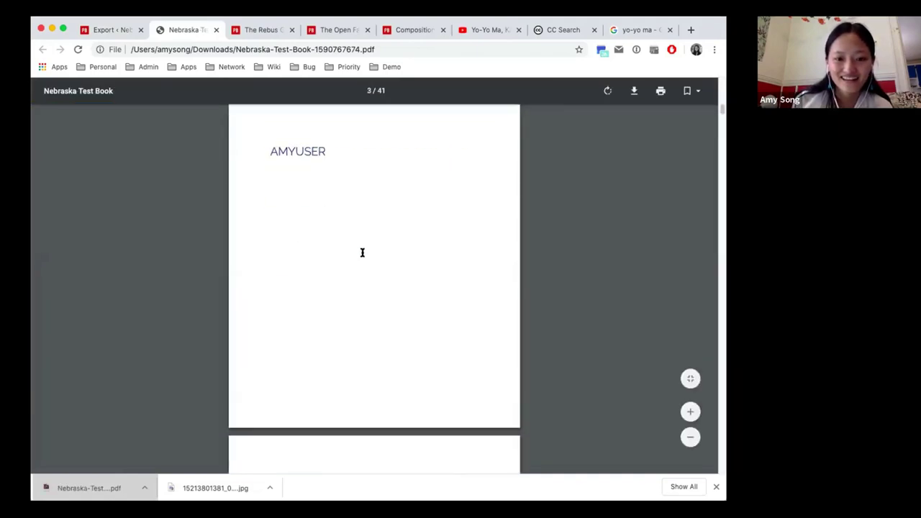
scroll(362, 252, down, 5)
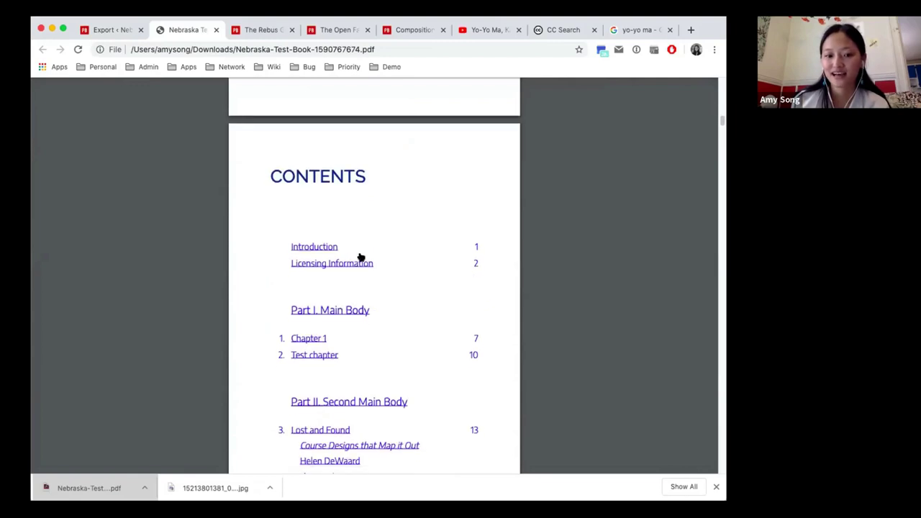
scroll(329, 254, down, 1)
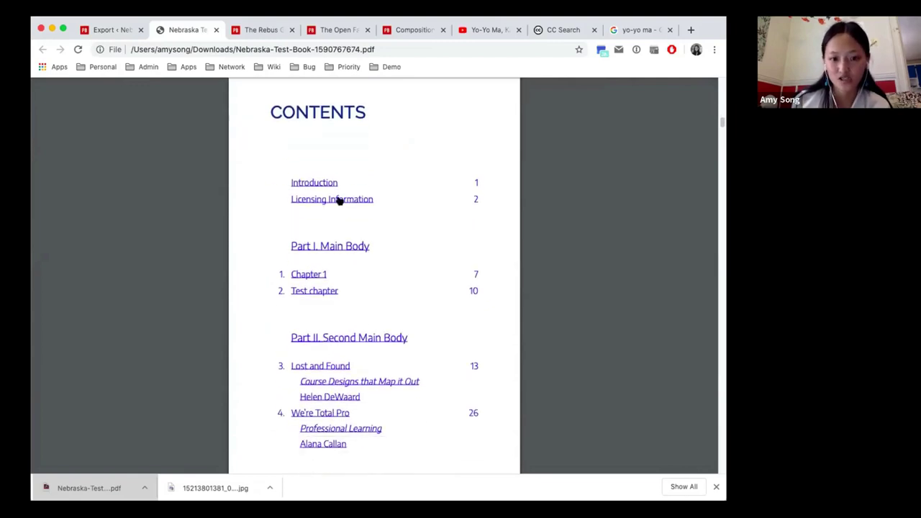
click(344, 248)
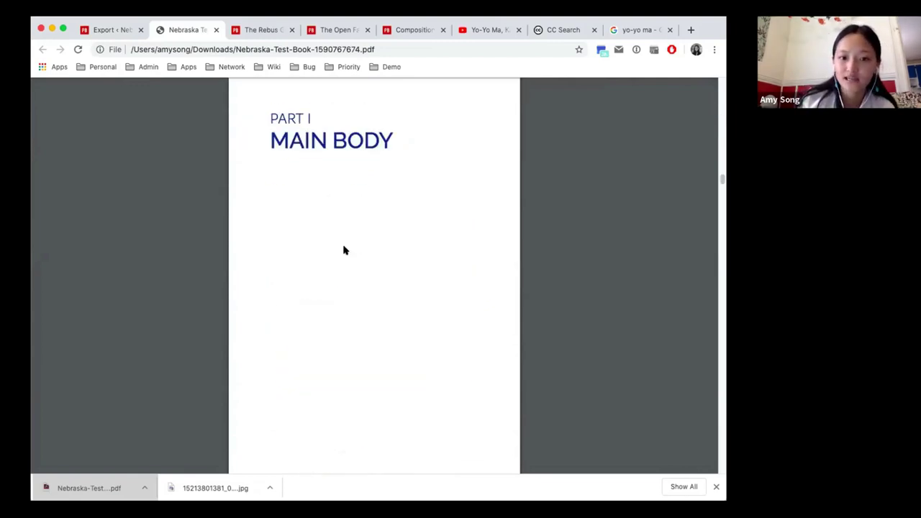
scroll(342, 217, down, 5)
scroll(341, 216, up, 7)
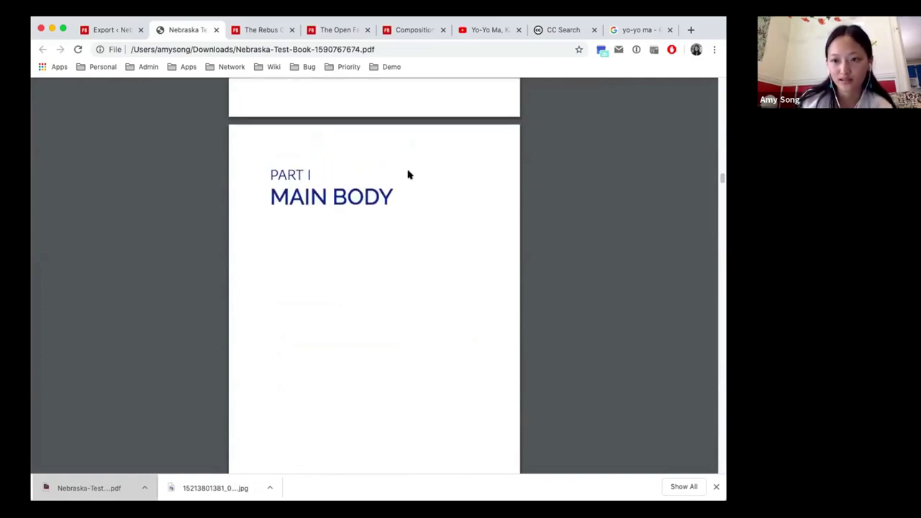
scroll(408, 174, down, 10)
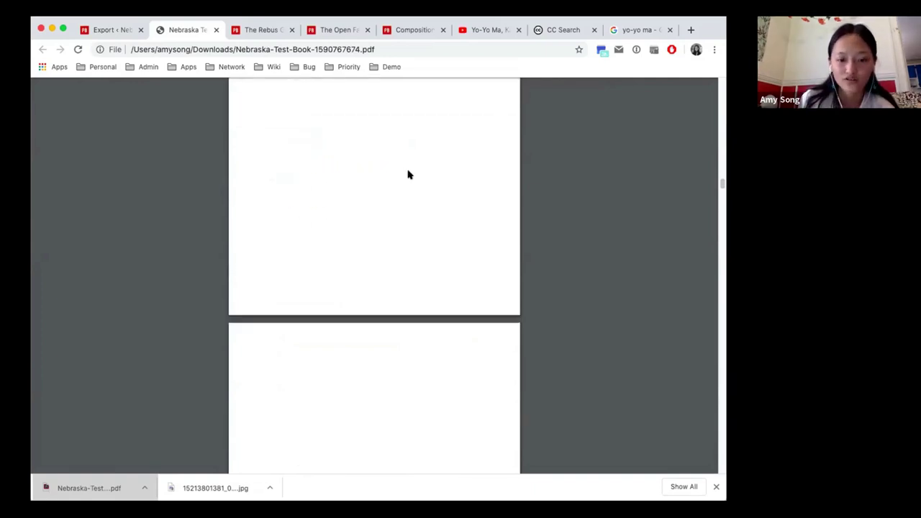
scroll(407, 174, up, 3)
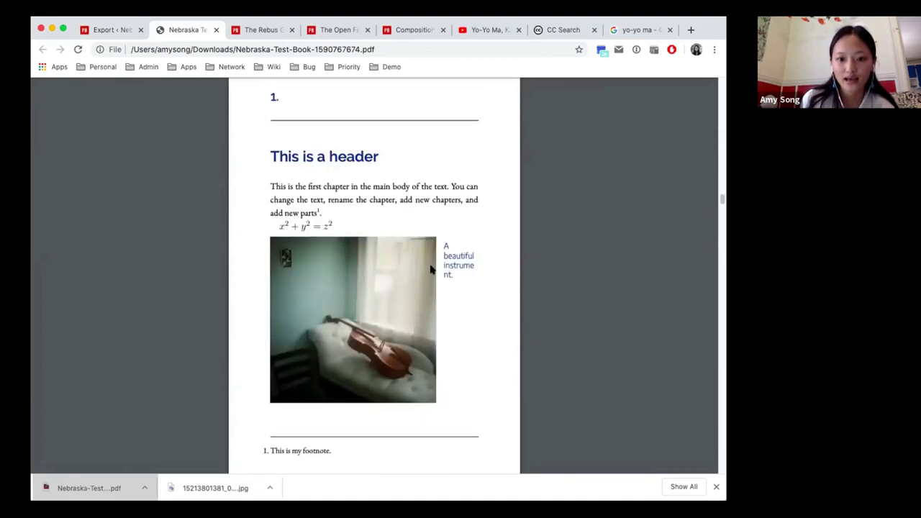
scroll(430, 266, down, 8)
scroll(330, 173, down, 3)
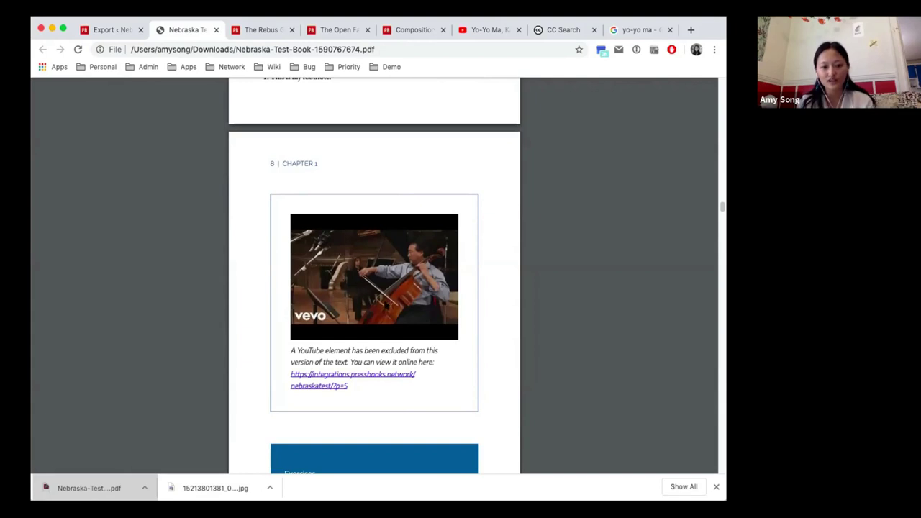
drag(335, 349, 369, 391)
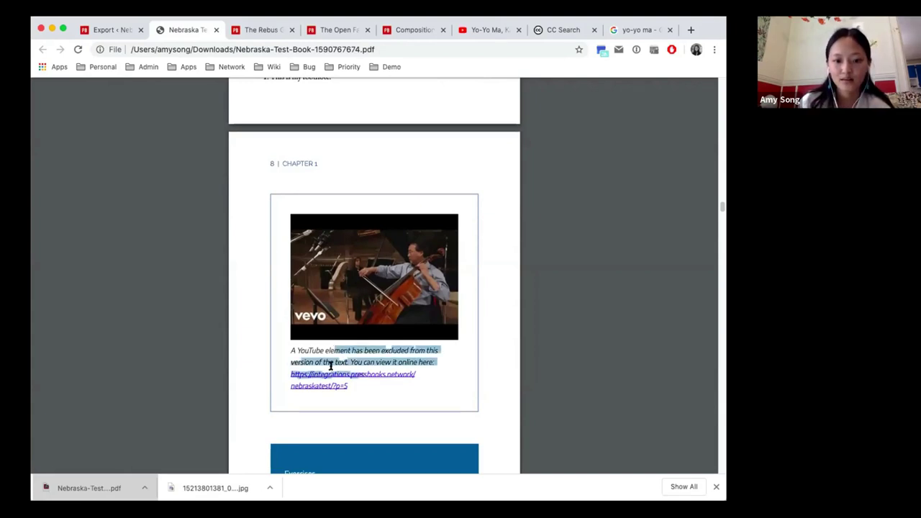
click(361, 351)
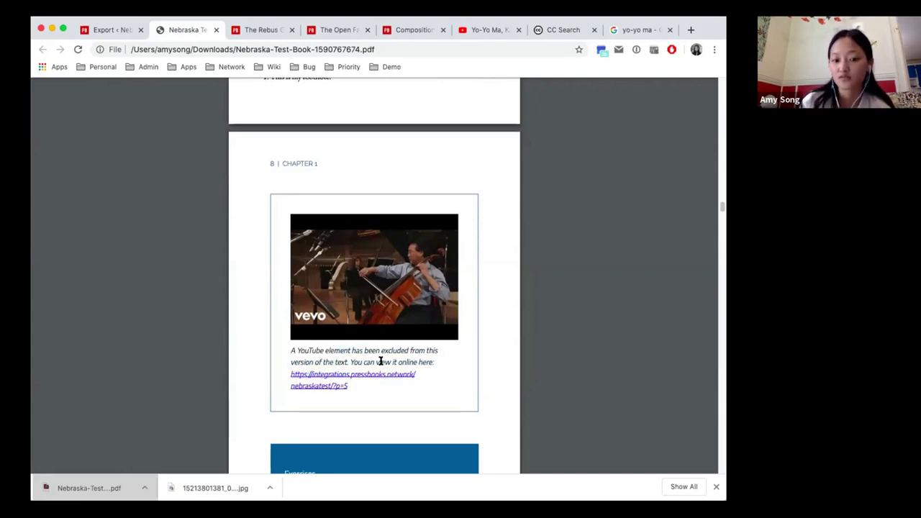
scroll(376, 363, down, 3)
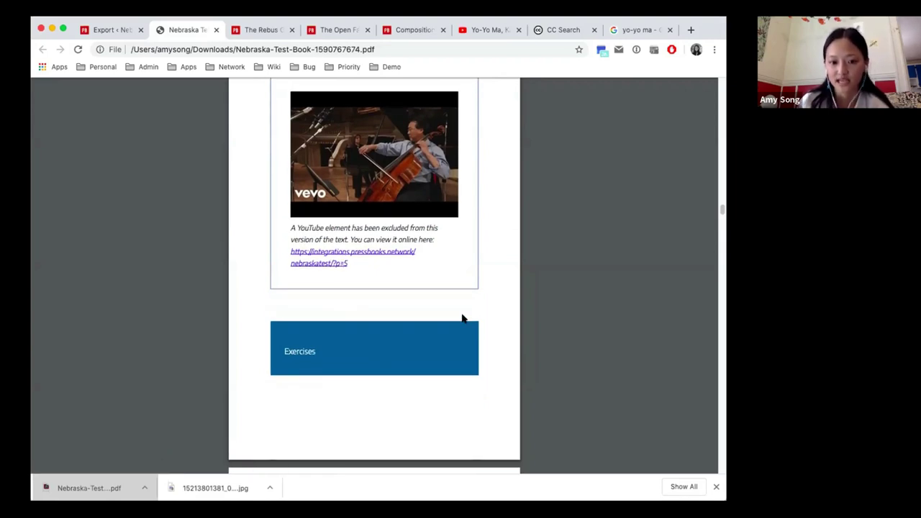
scroll(463, 319, down, 3)
scroll(462, 318, down, 10)
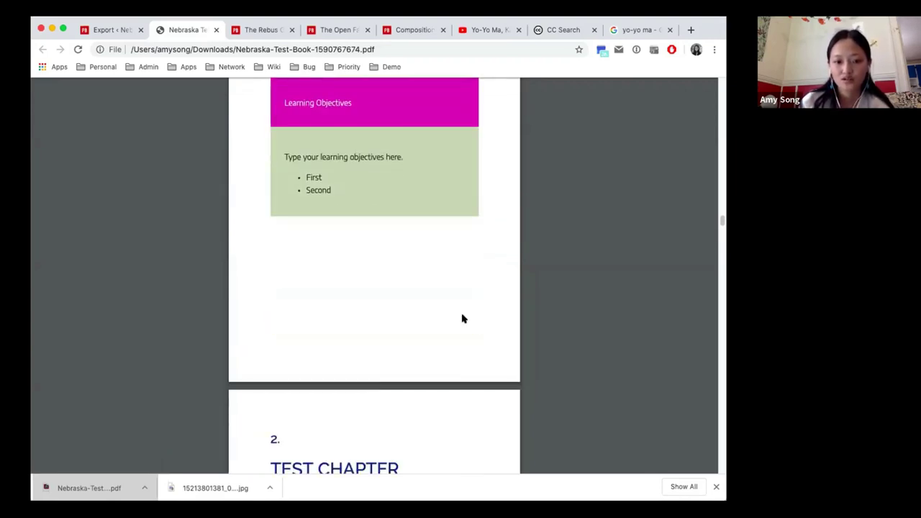
scroll(462, 319, down, 8)
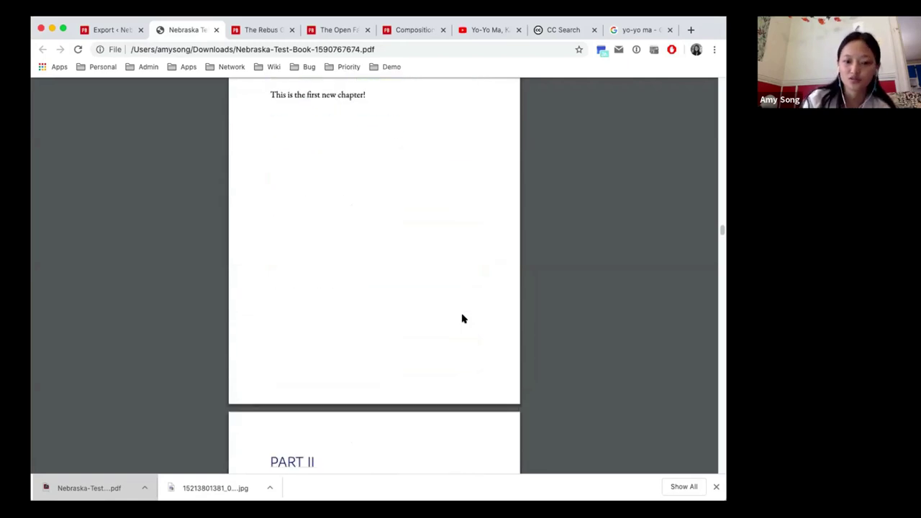
scroll(262, 126, up, 7)
scroll(261, 126, up, 20)
scroll(277, 310, down, 7)
scroll(277, 310, down, 13)
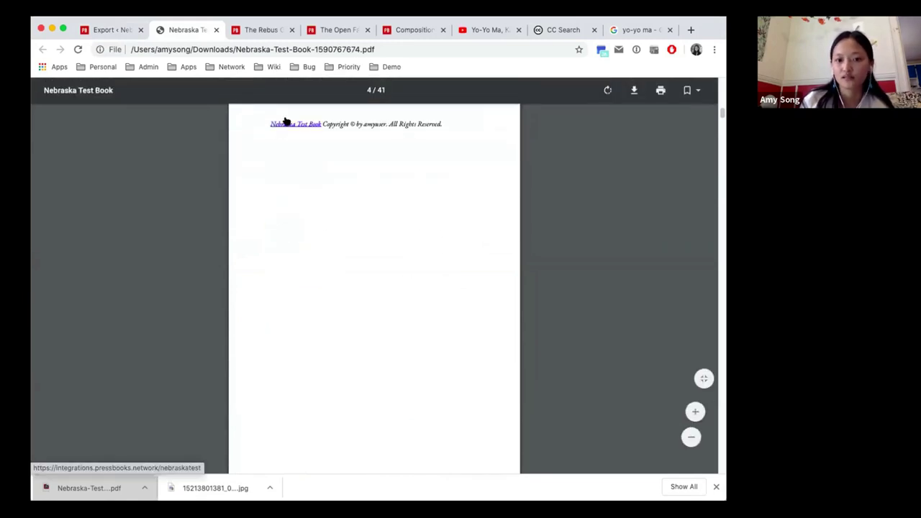
- In Sharing & Privacy settings, set Share Latest Export Files to Yes and save
click(105, 30)
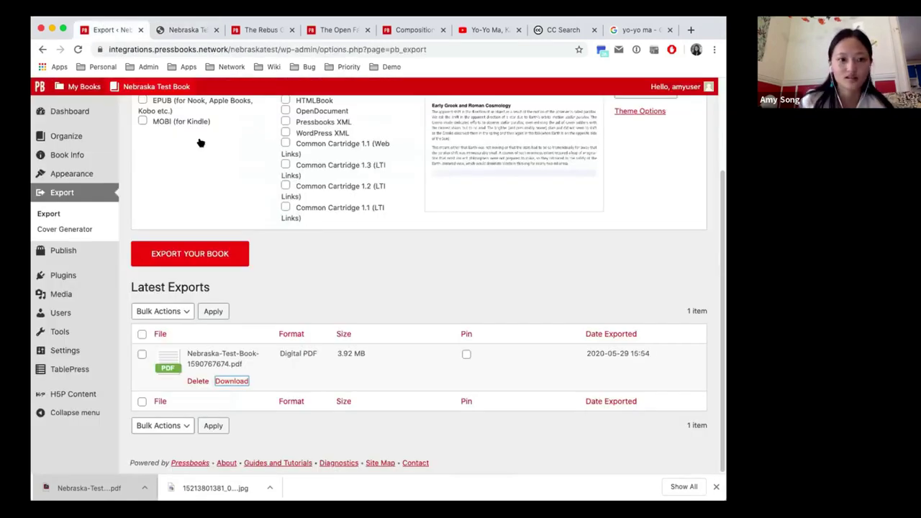
scroll(201, 143, up, 1)
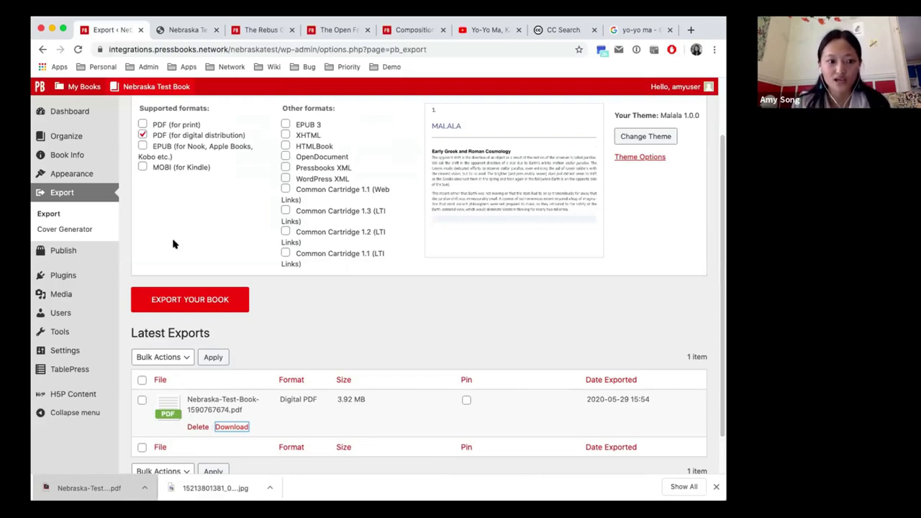
mouse_move(85, 348)
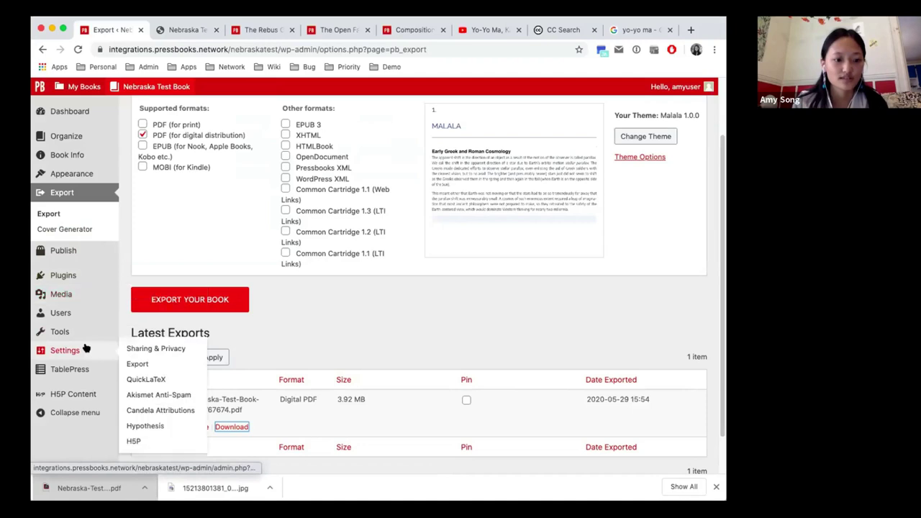
click(137, 348)
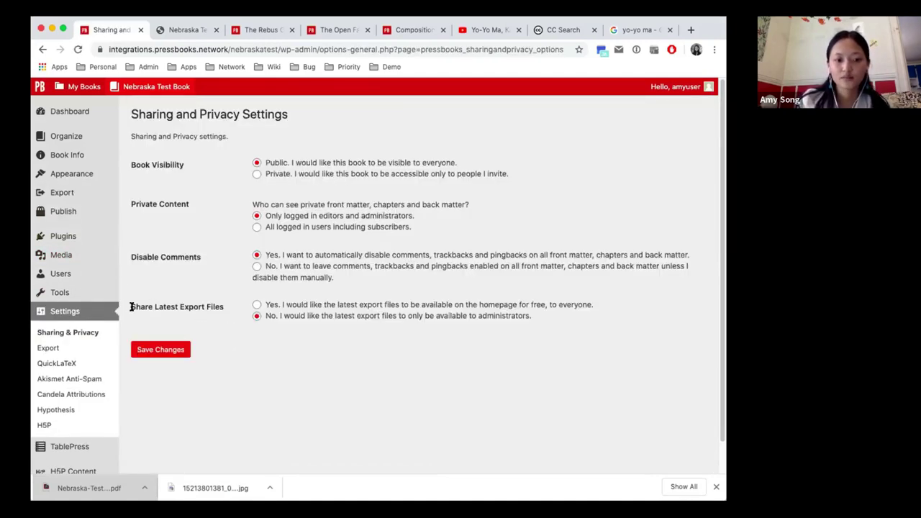
drag(132, 307, 224, 310)
click(256, 305)
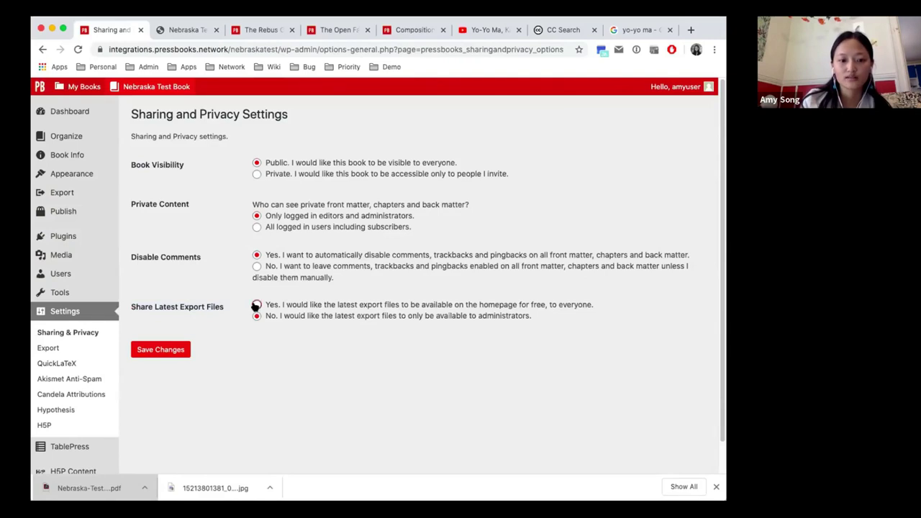
click(164, 349)
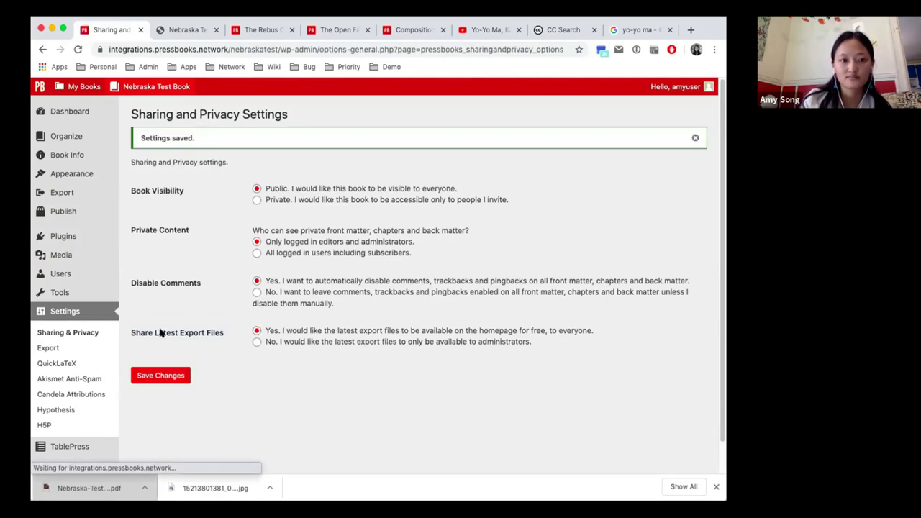
- Confirm the Digital PDF is offered under Download this book on the public homepage, then return to admin
mouse_move(133, 87)
click(141, 107)
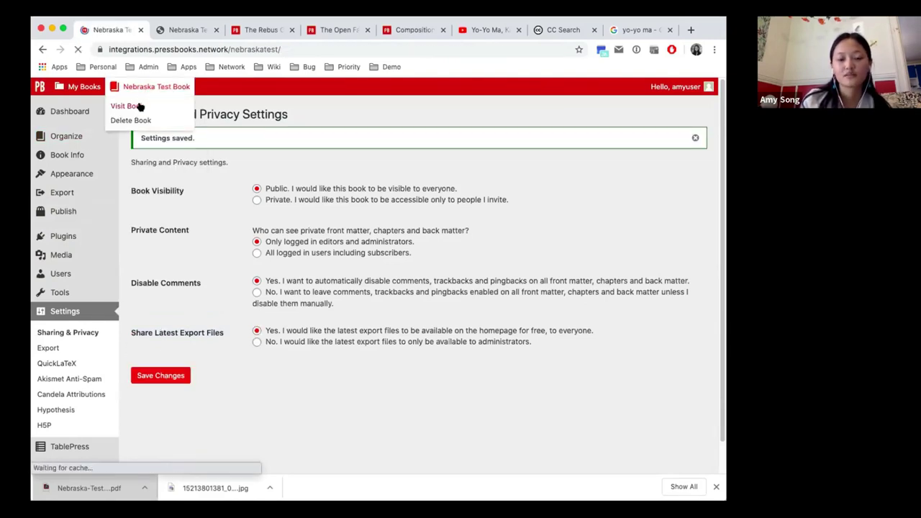
scroll(597, 361, down, 2)
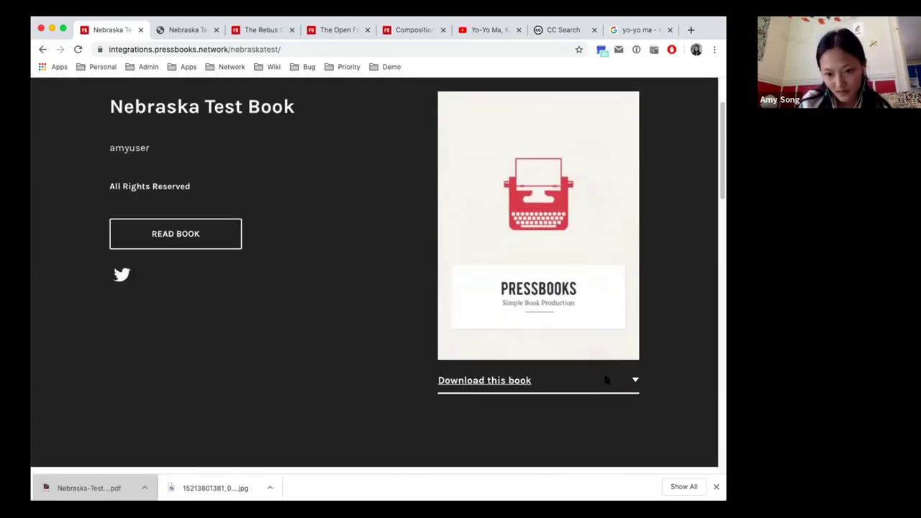
click(608, 380)
scroll(518, 372, down, 1)
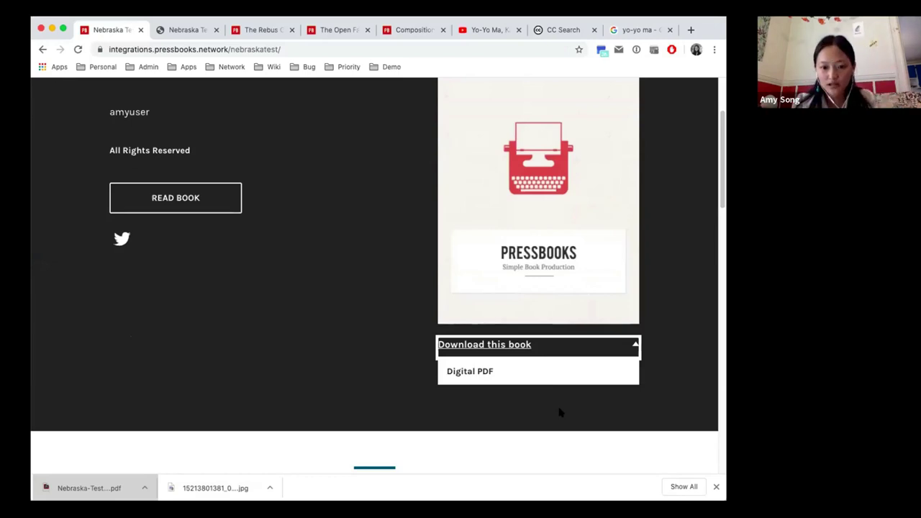
scroll(559, 412, up, 3)
click(532, 113)
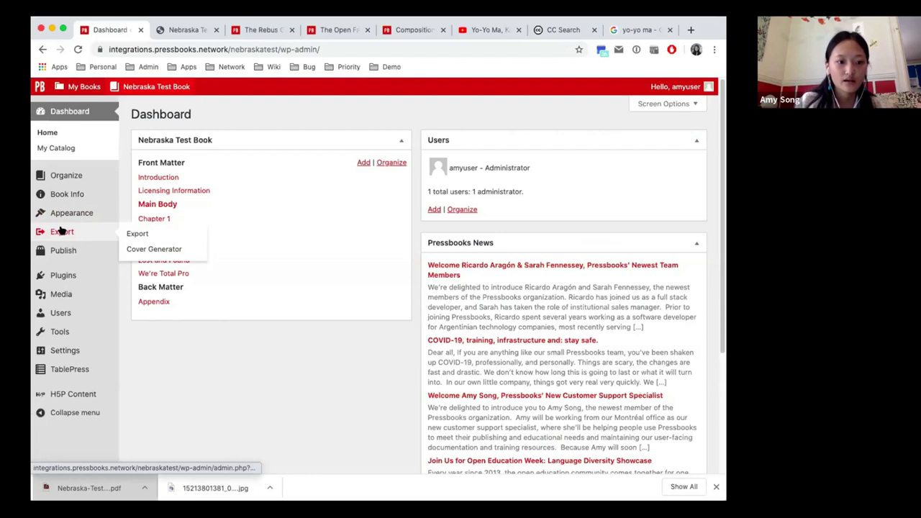
- Export the book as print PDF, EPUB, MOBI and Pressbooks XML
click(61, 231)
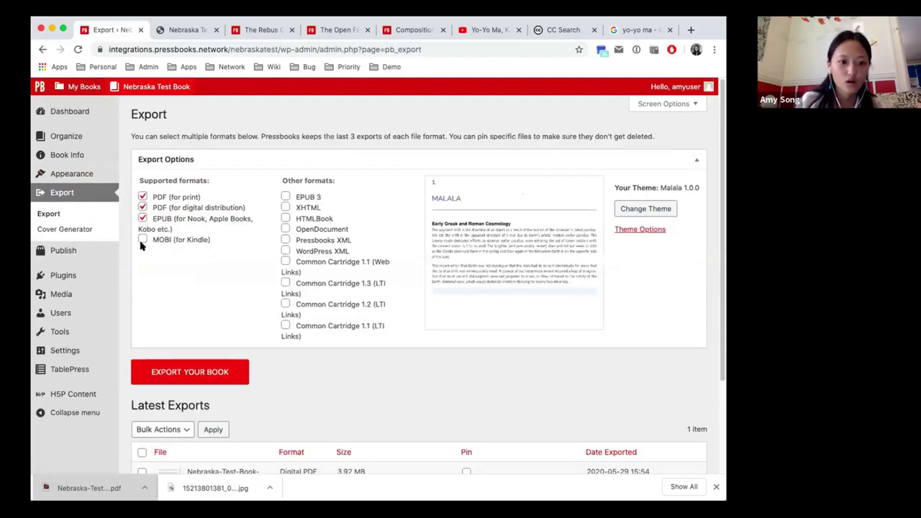
click(143, 239)
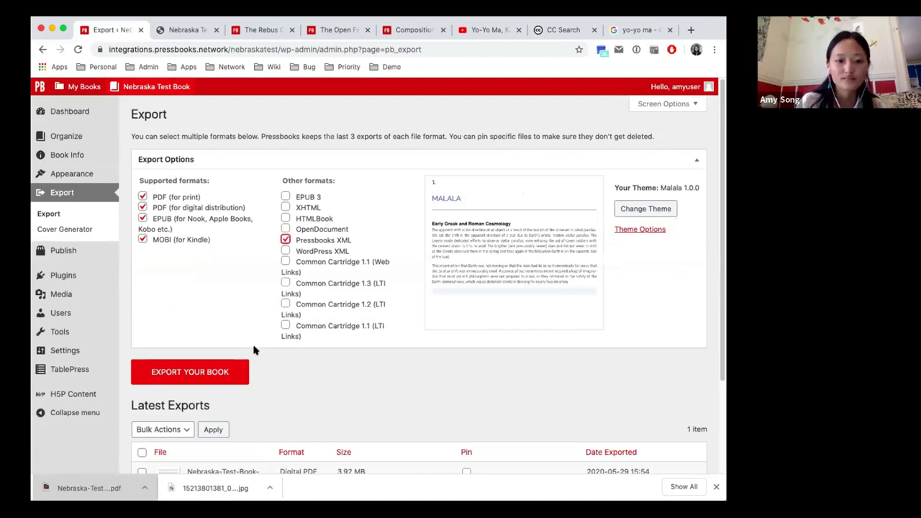
click(230, 372)
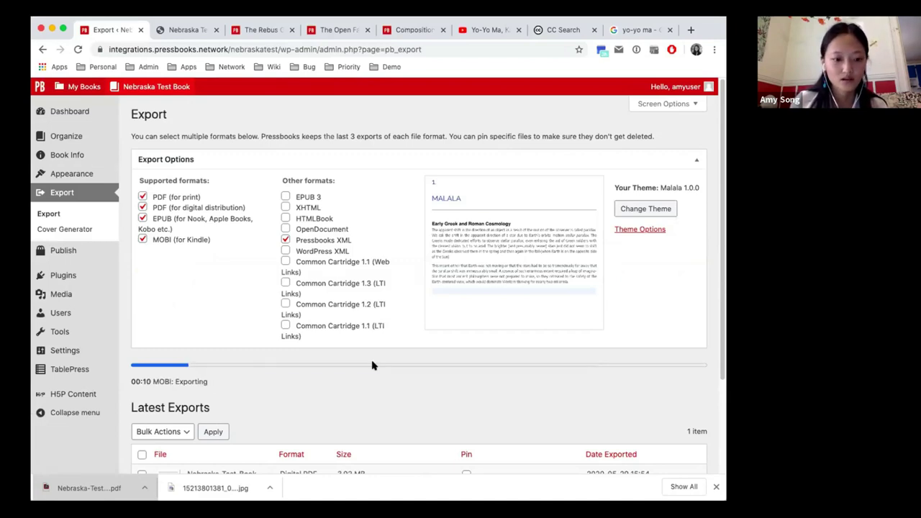
scroll(372, 365, down, 1)
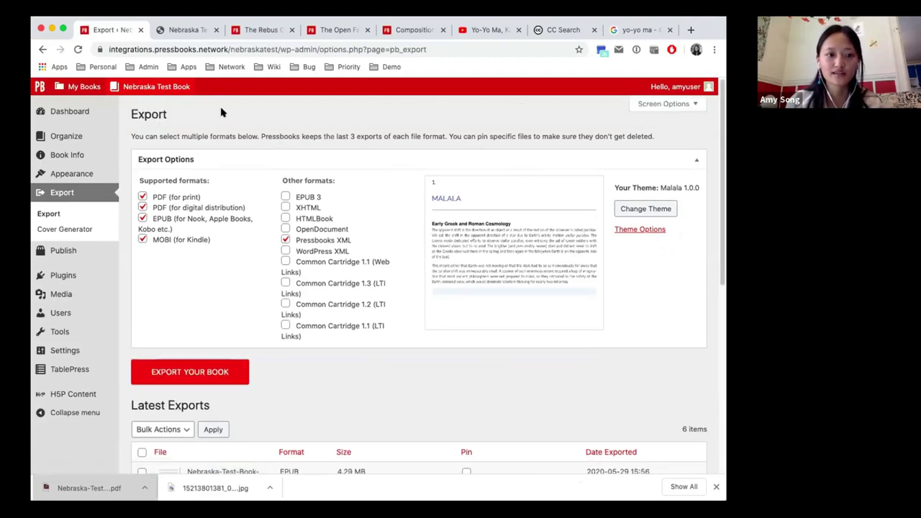
- Check that the public homepage lists EPUB, Digital PDF, Print PDF, MOBI and XML downloads
click(123, 102)
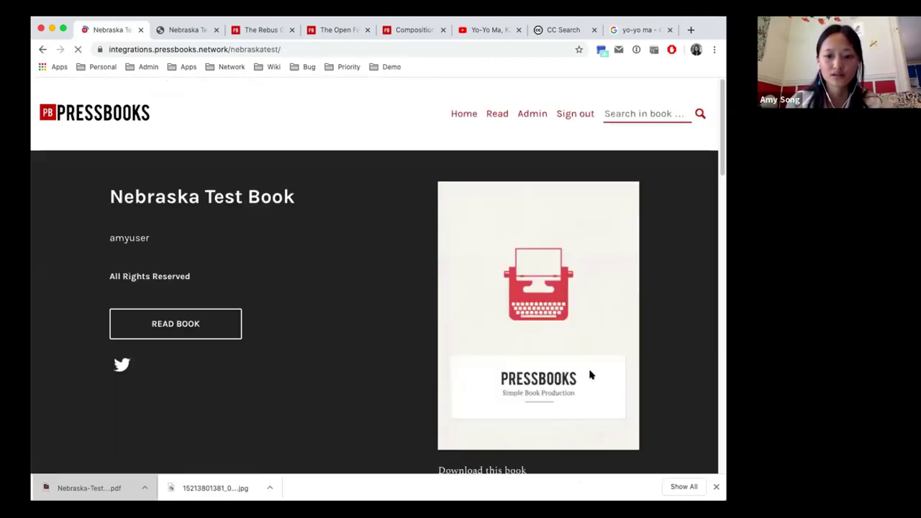
scroll(590, 374, down, 2)
click(600, 337)
scroll(619, 339, down, 1)
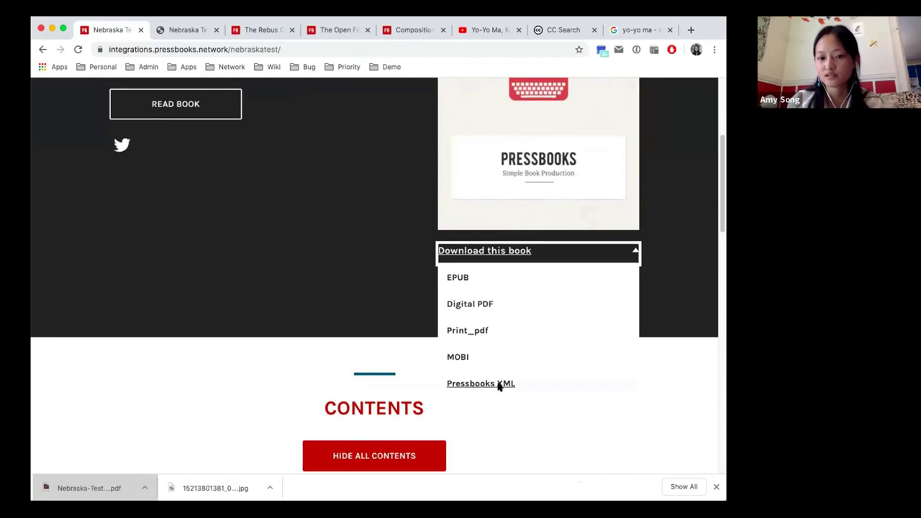
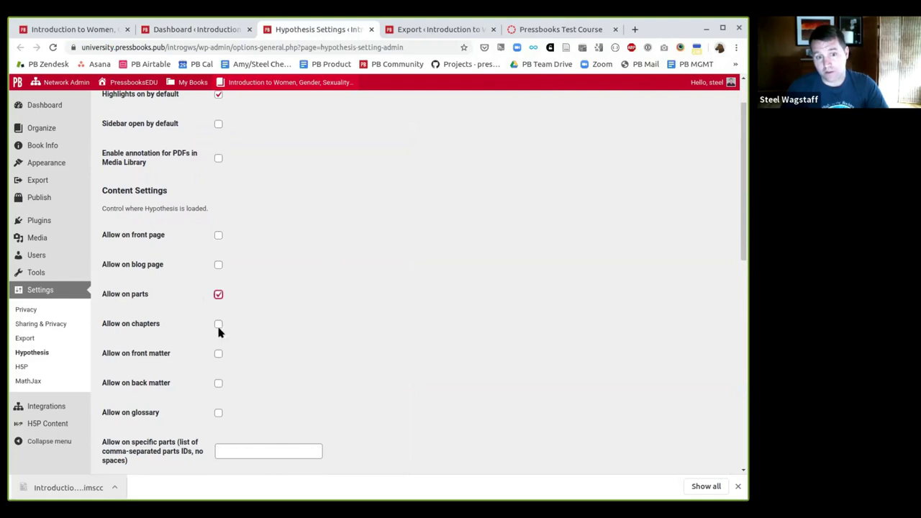
- Allow Hypothesis annotation on chapters, front matter and back matter, and save the settings
click(218, 325)
click(218, 353)
click(218, 383)
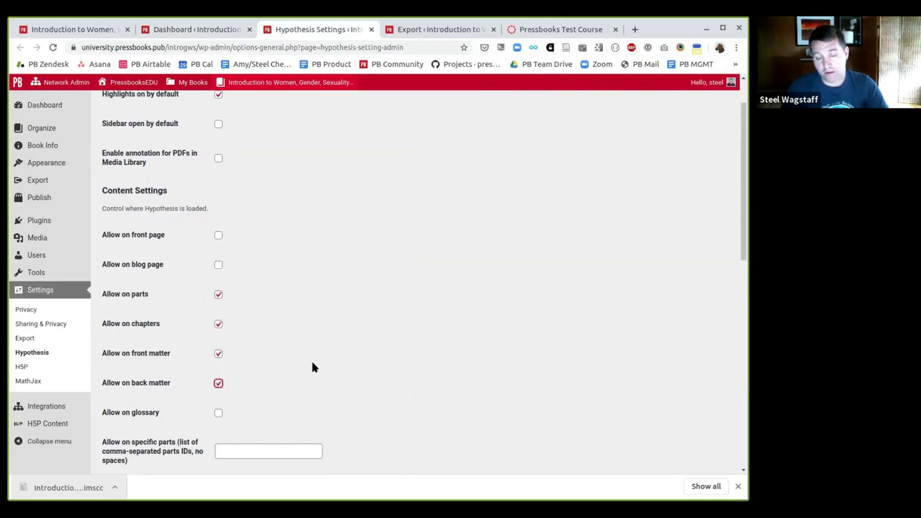
scroll(309, 367, down, 8)
click(127, 421)
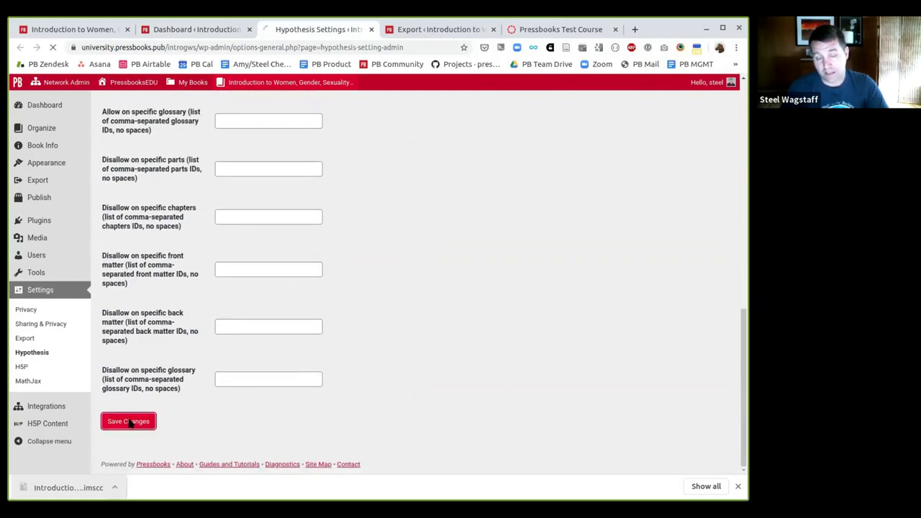
- Visit the public book and open its About This Book page
click(263, 99)
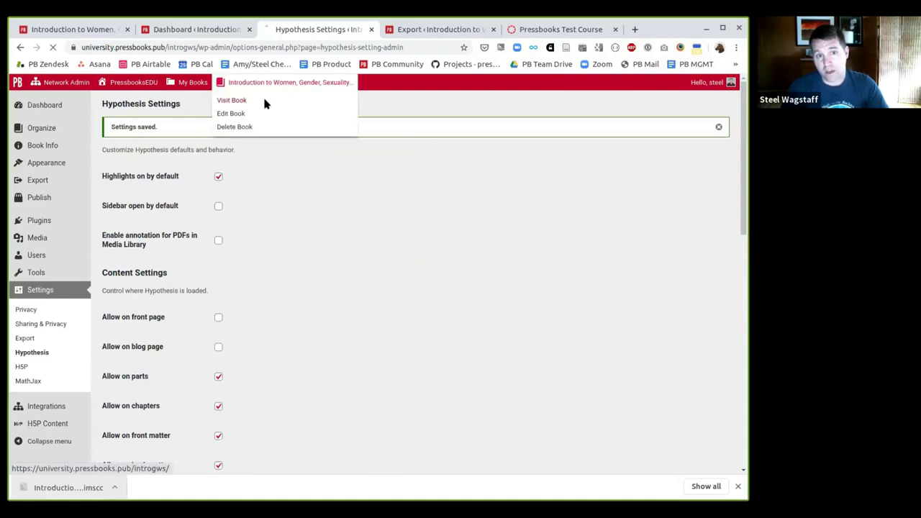
scroll(286, 330, down, 6)
scroll(287, 331, down, 2)
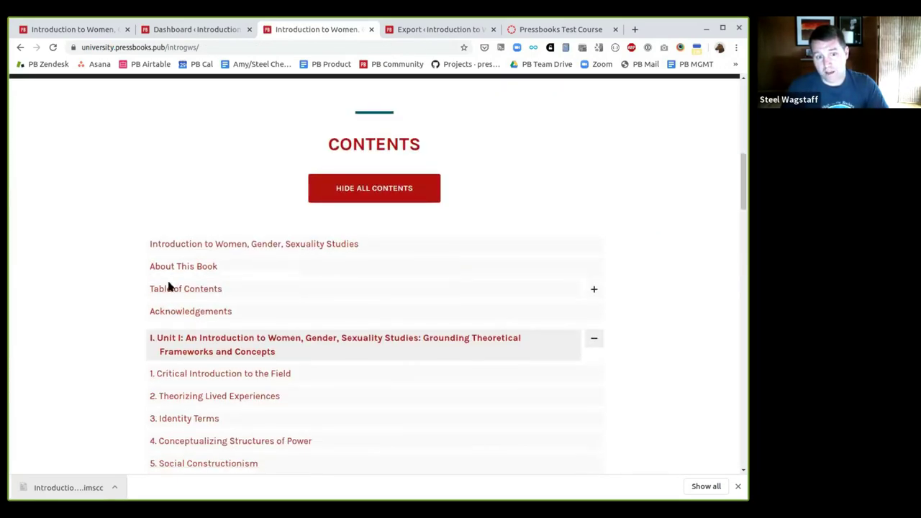
click(181, 266)
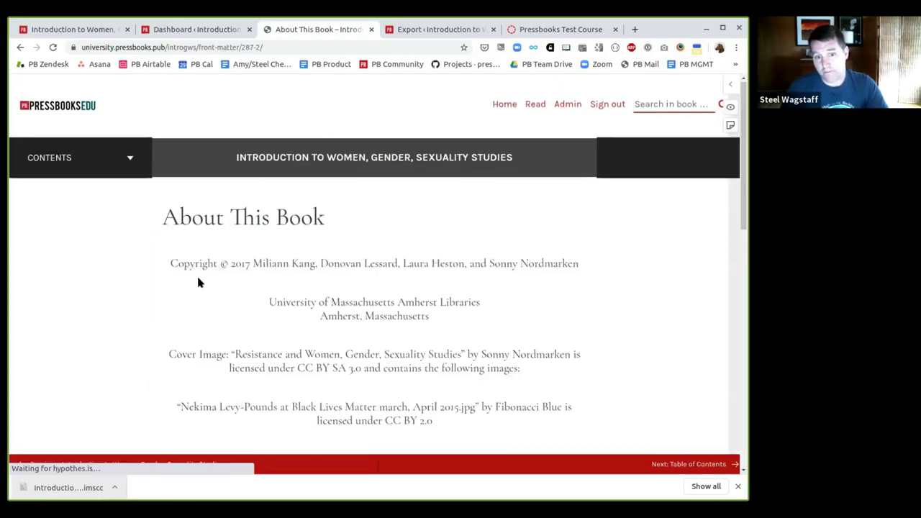
scroll(196, 277, down, 1)
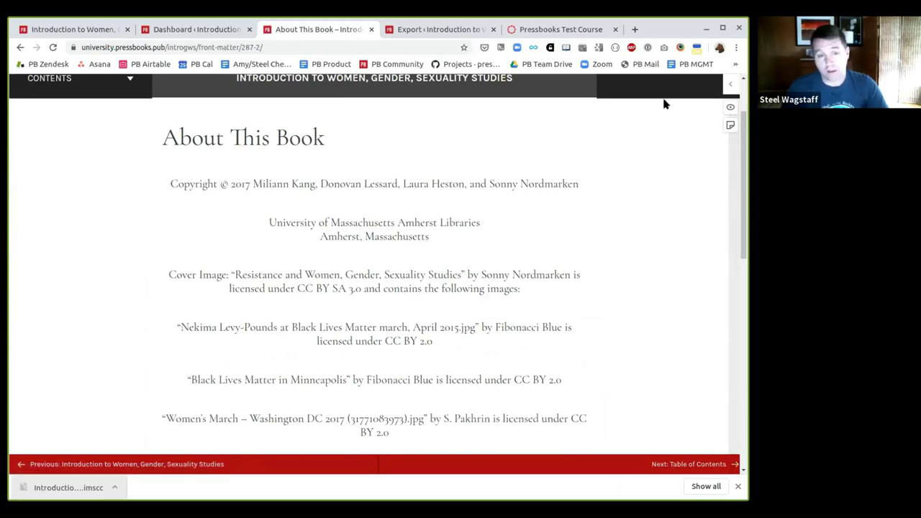
- Test annotating the author names, log in to Hypothesis, then close the About This Book tab
drag(253, 183, 459, 184)
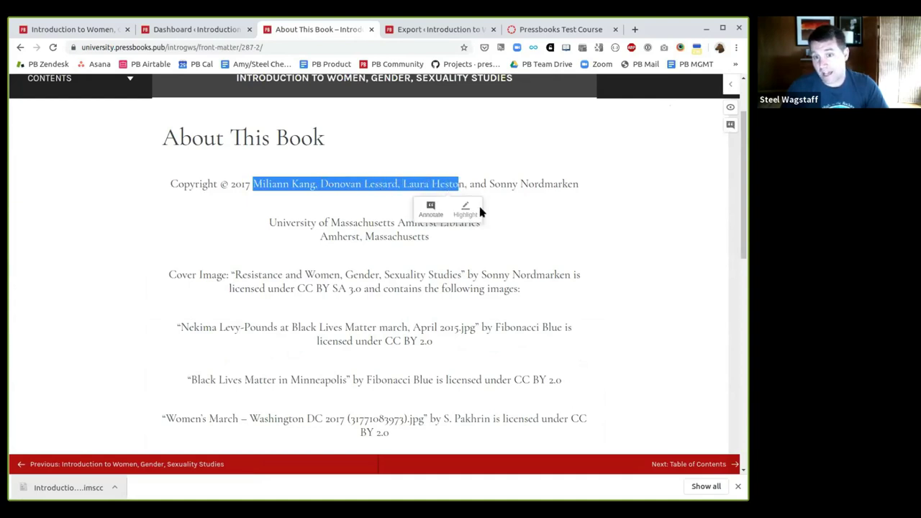
click(427, 211)
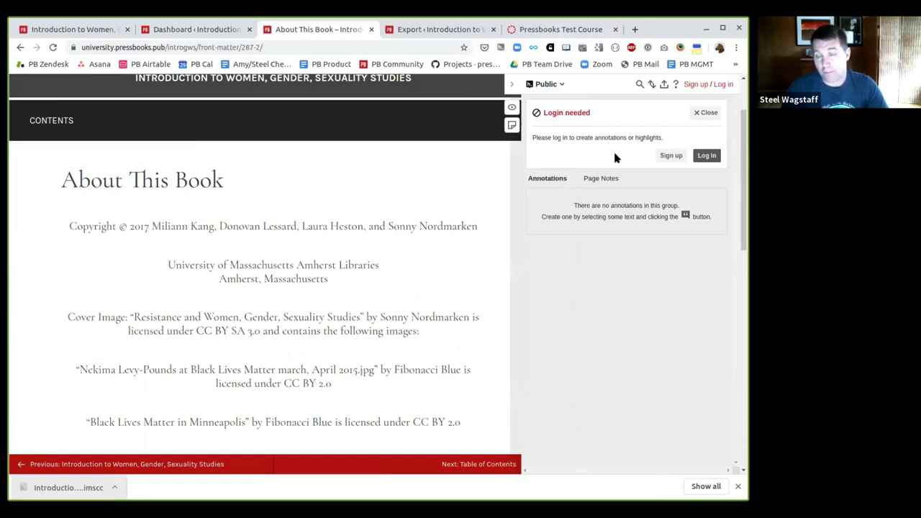
click(723, 85)
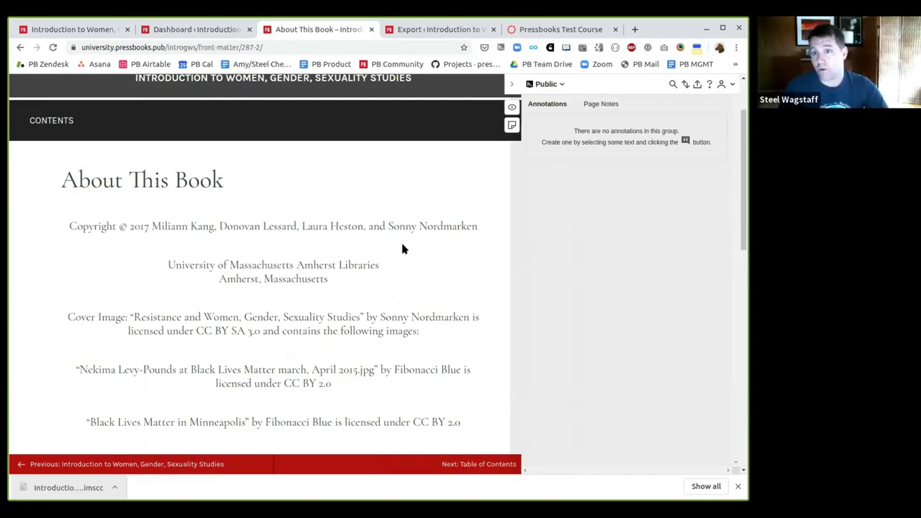
click(512, 85)
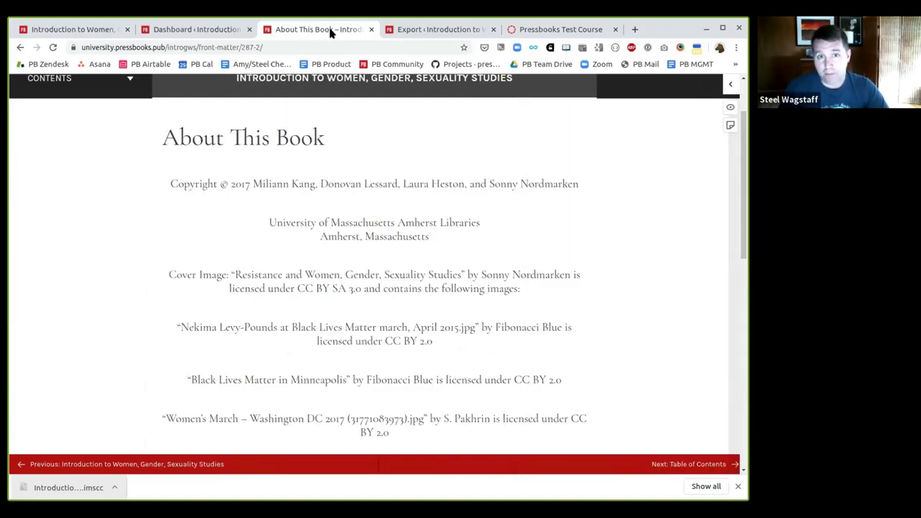
click(372, 29)
click(72, 29)
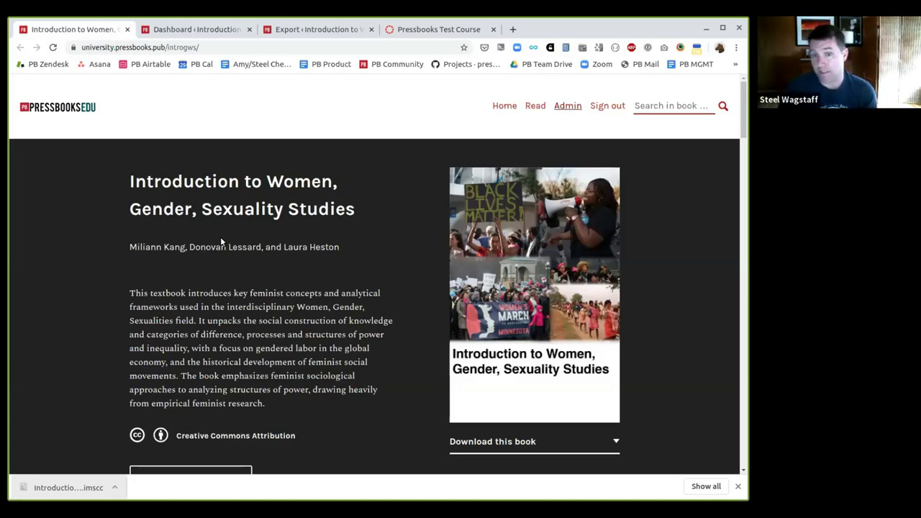
- Export the book as Common Cartridge 1.3 (LTI Links), download the .imscc, and close the extra Export tab
click(562, 106)
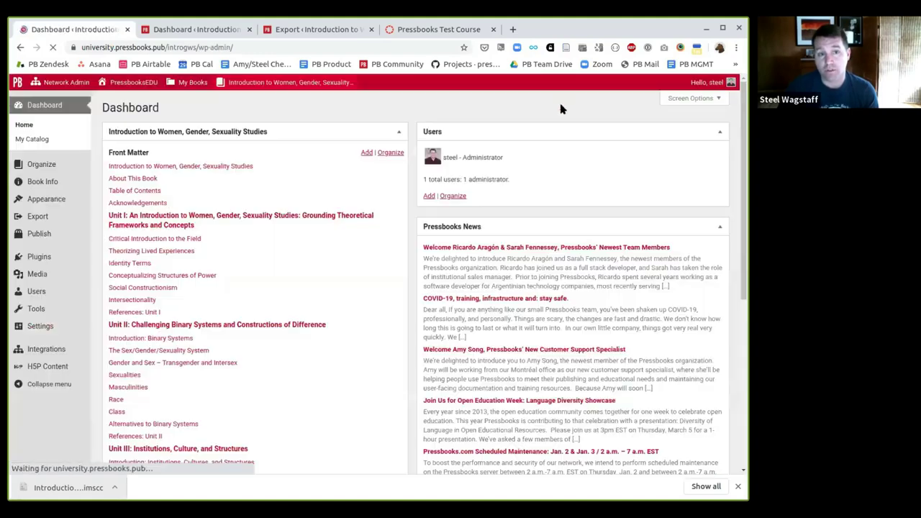
click(38, 217)
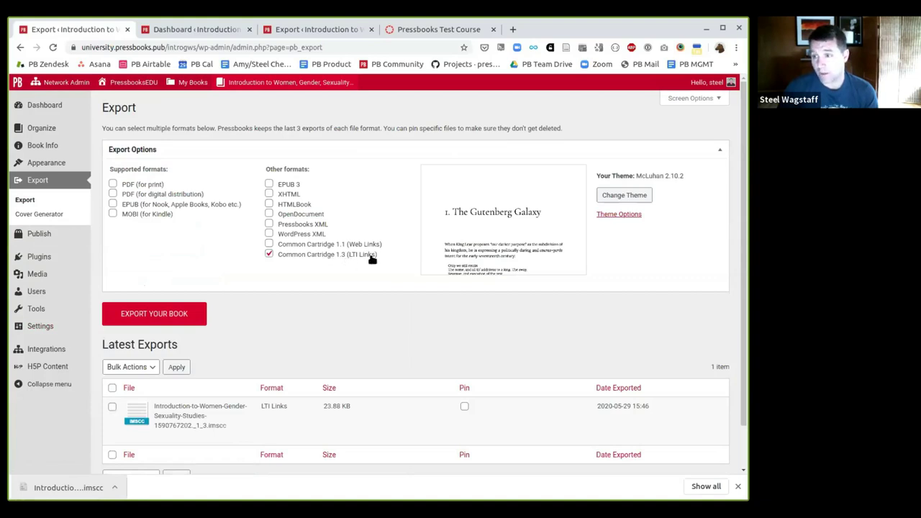
click(138, 318)
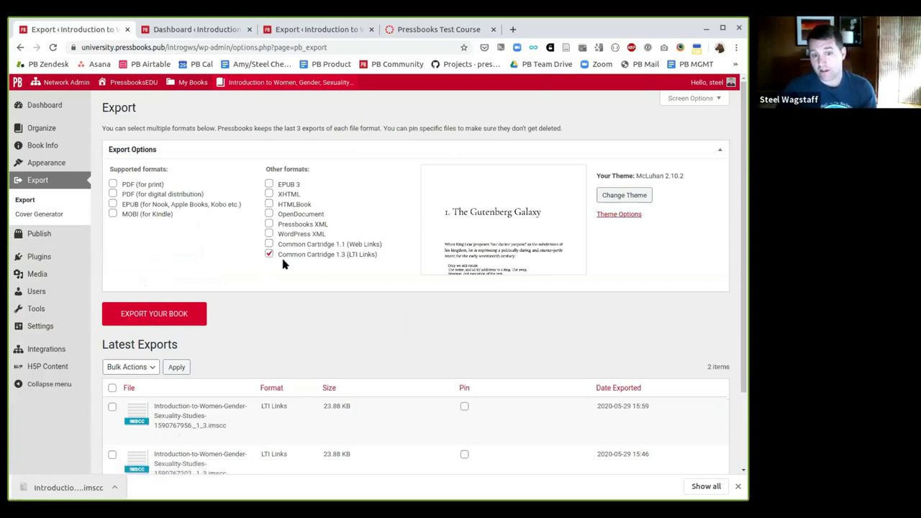
click(198, 437)
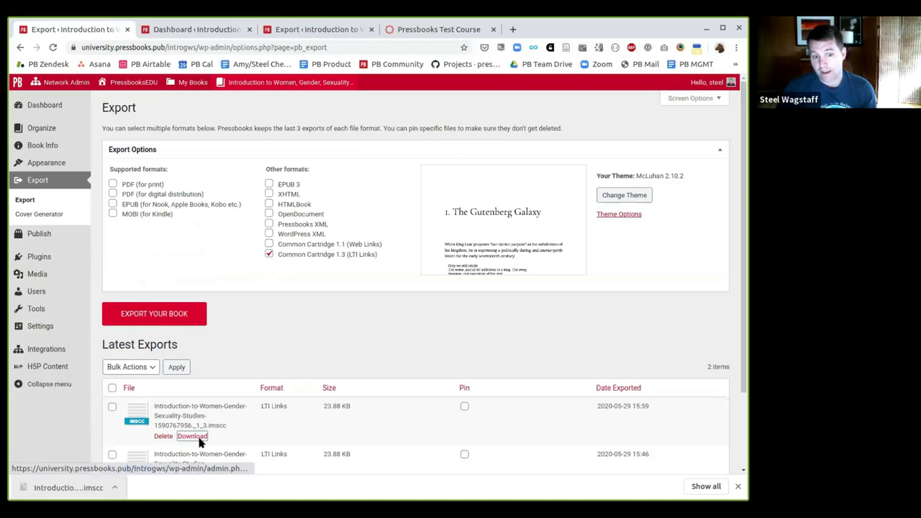
click(273, 34)
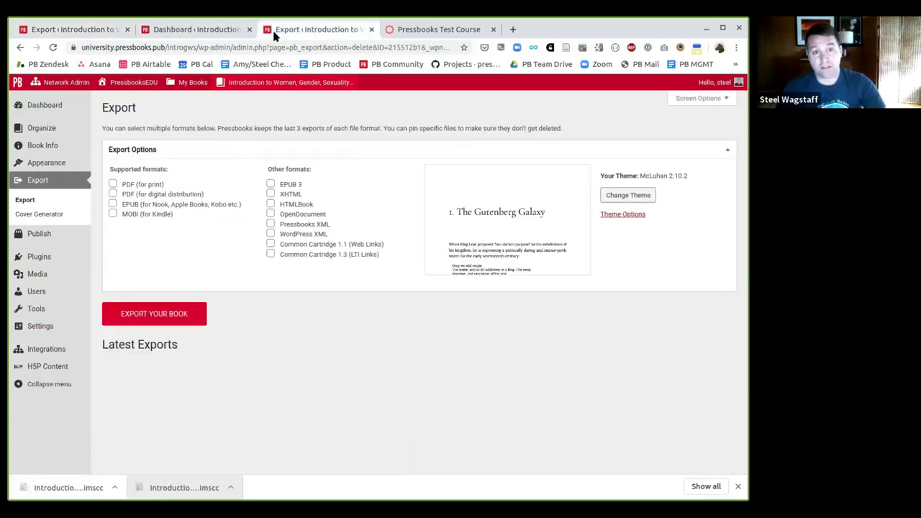
key(ctrl+w)
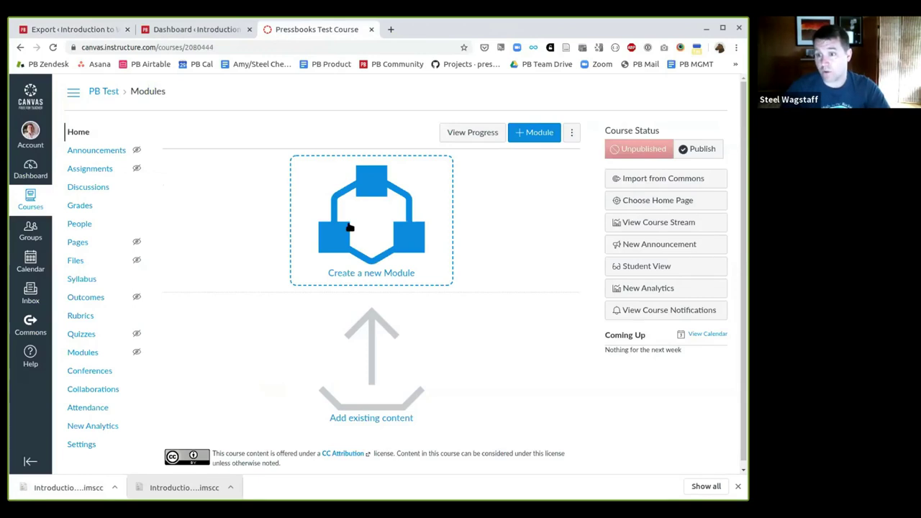
- Import the new .imscc into PB Test as a Common Cartridge 1.x Package with all content
click(81, 449)
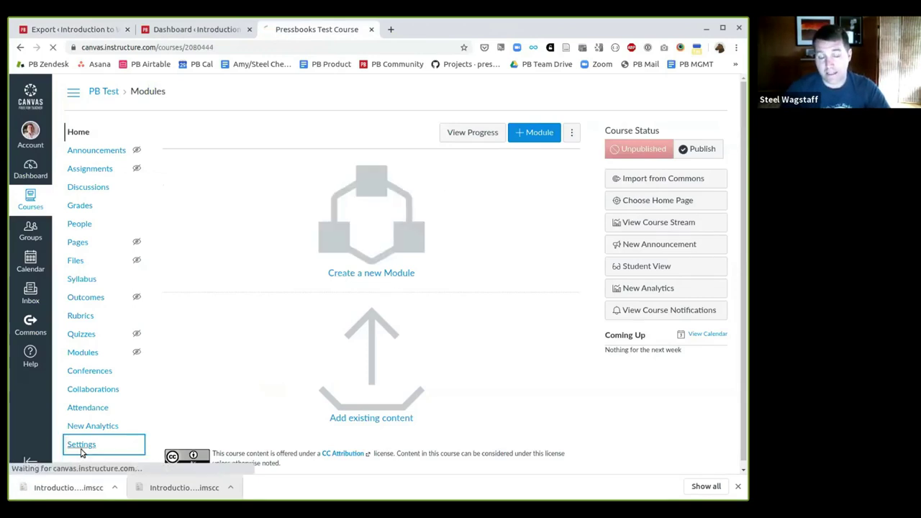
click(652, 301)
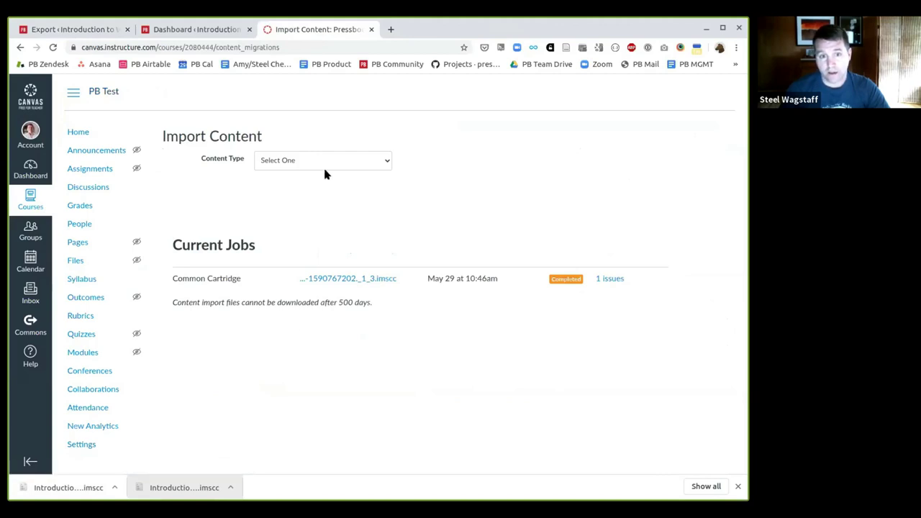
click(278, 237)
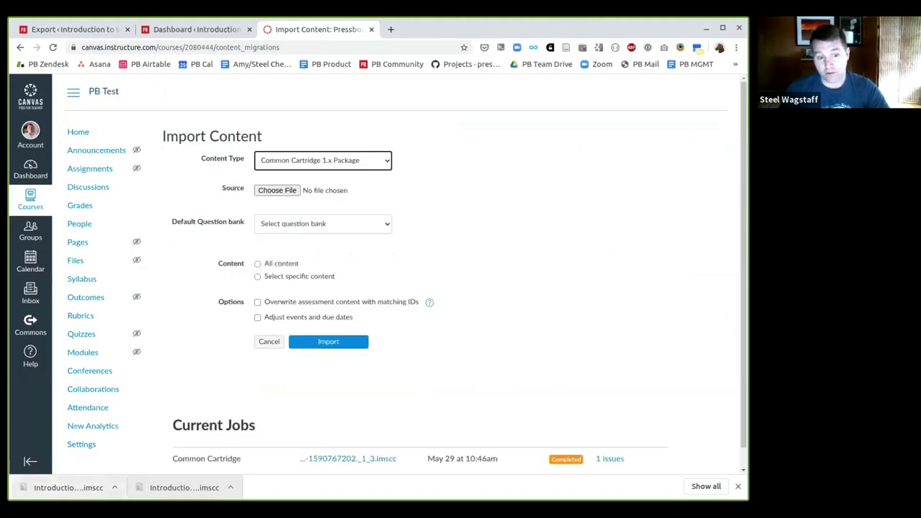
click(278, 190)
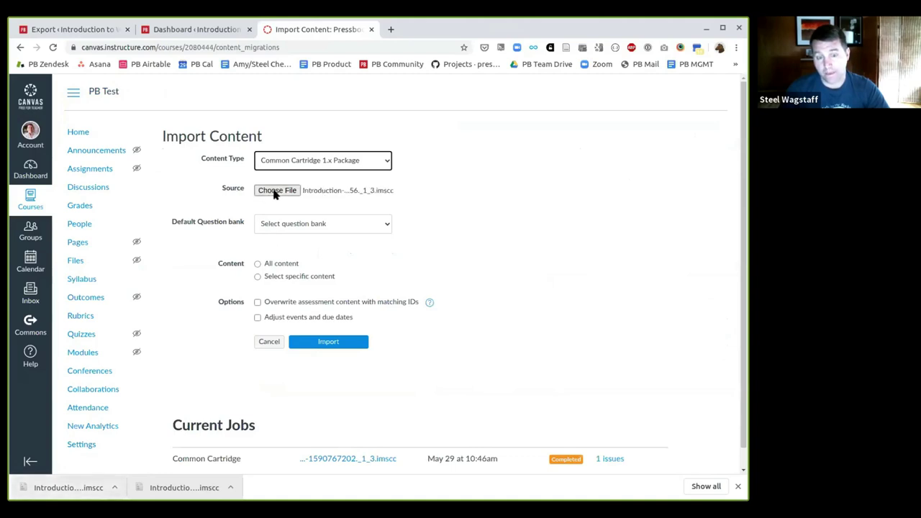
click(260, 268)
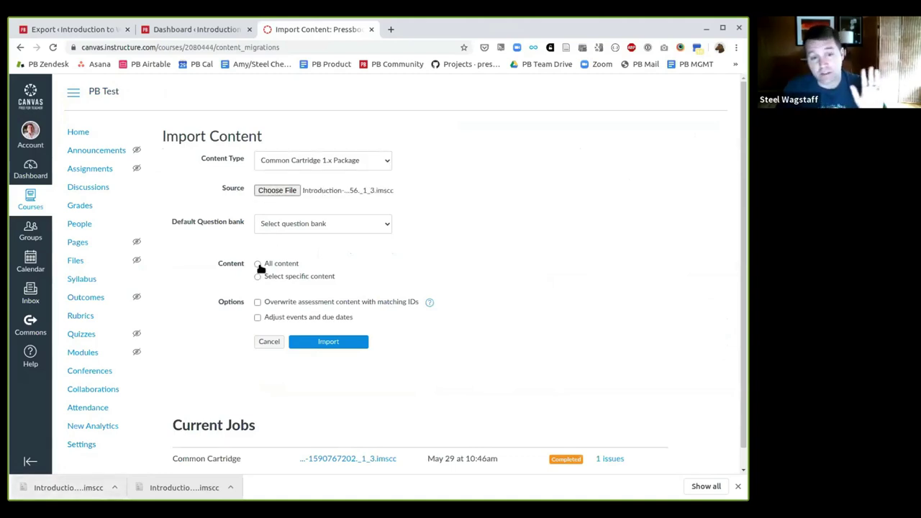
click(333, 341)
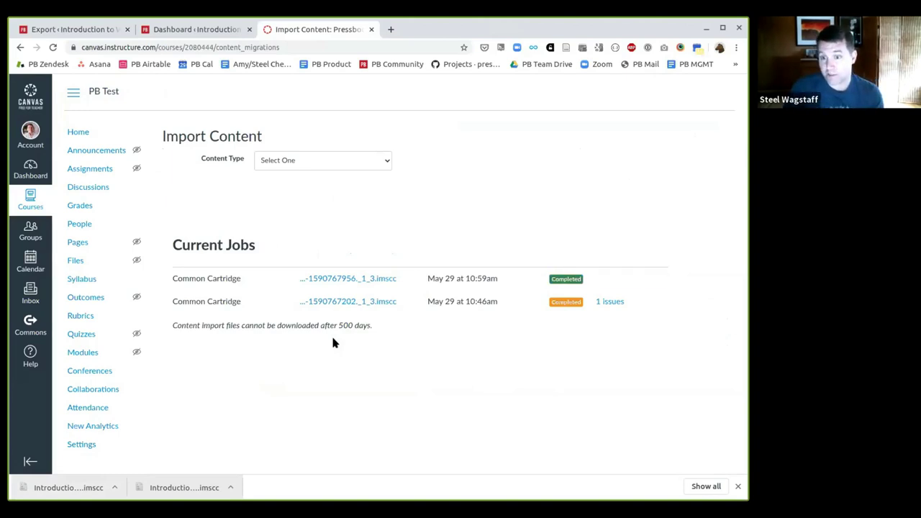
click(80, 354)
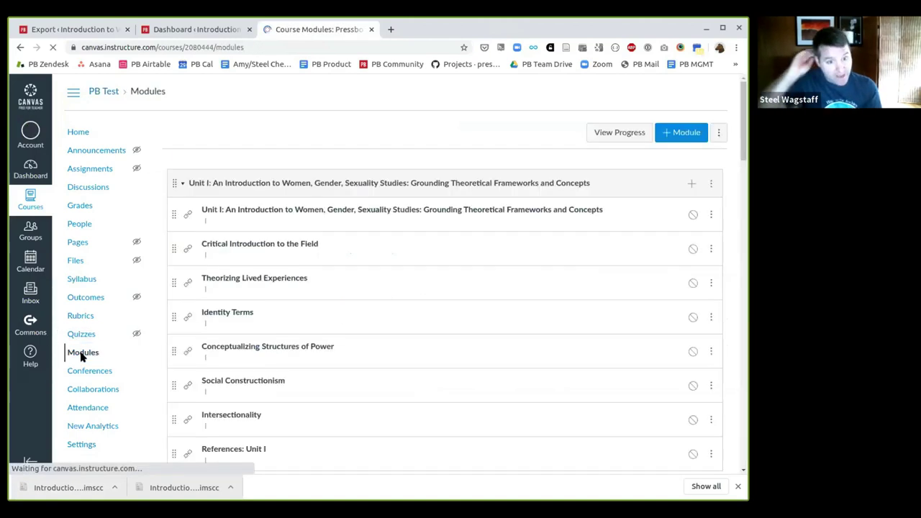
- Open The Family chapter from the Unit III module in Canvas
scroll(524, 219, down, 1)
scroll(523, 220, down, 1)
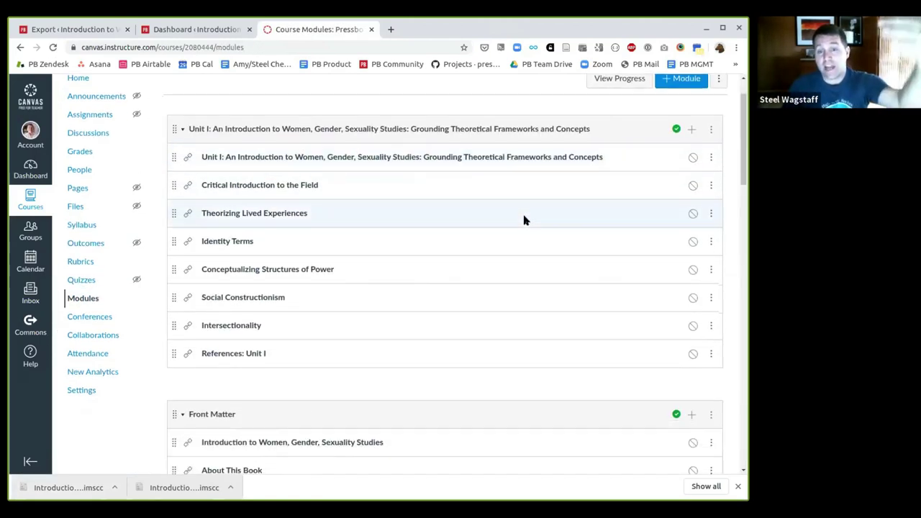
scroll(522, 218, down, 4)
scroll(520, 214, down, 6)
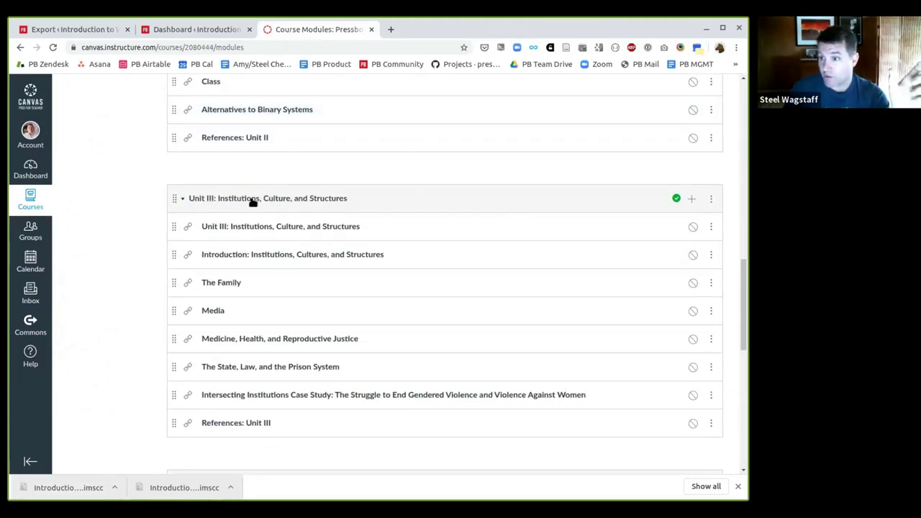
scroll(373, 230, down, 2)
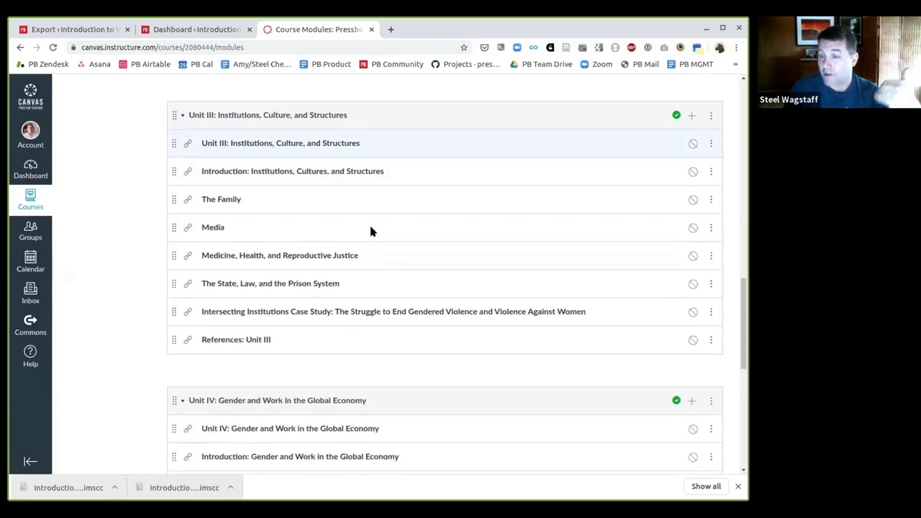
scroll(371, 231, up, 1)
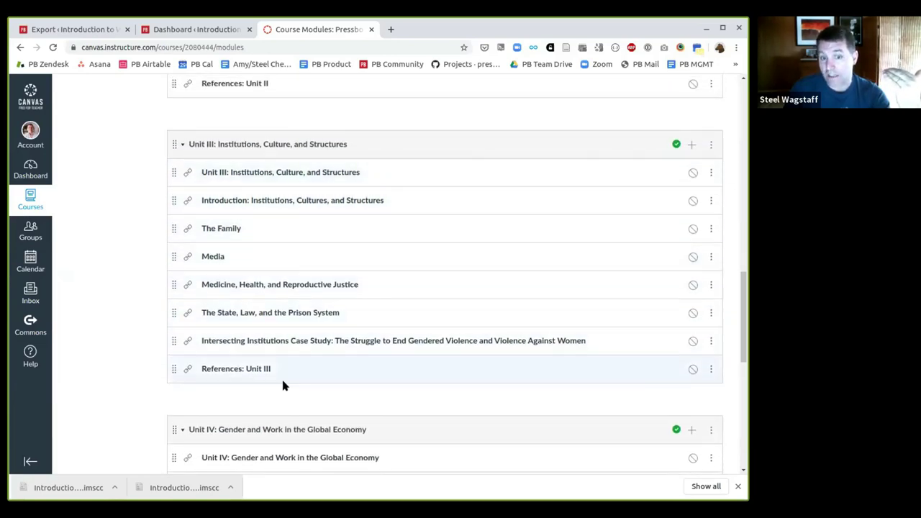
click(234, 229)
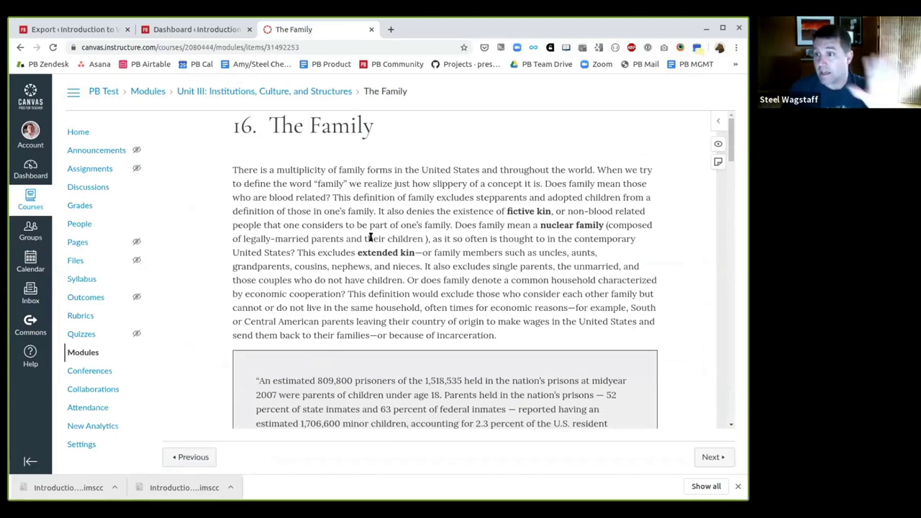
- Toggle the chapter's Hypothesis sidebar, then return to the Pressbooks dashboard
click(717, 121)
click(500, 121)
click(717, 121)
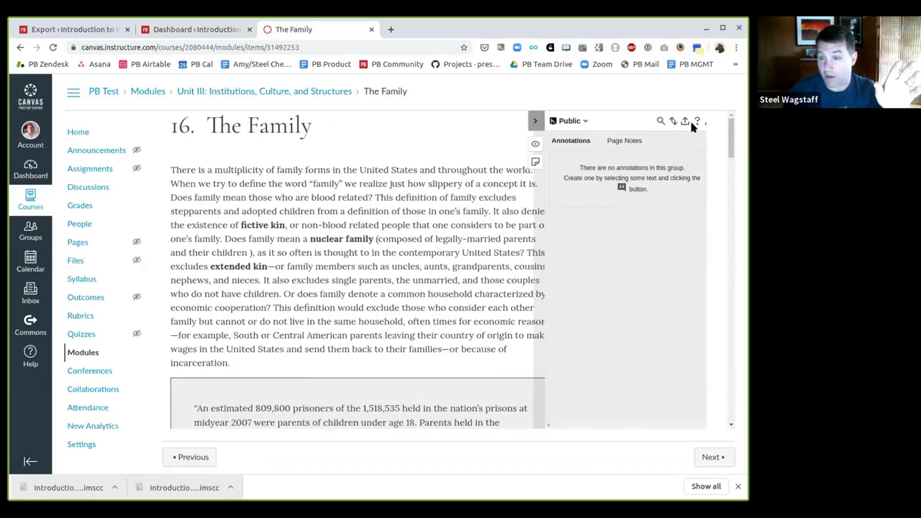
click(722, 124)
scroll(400, 255, down, 1)
scroll(436, 212, up, 1)
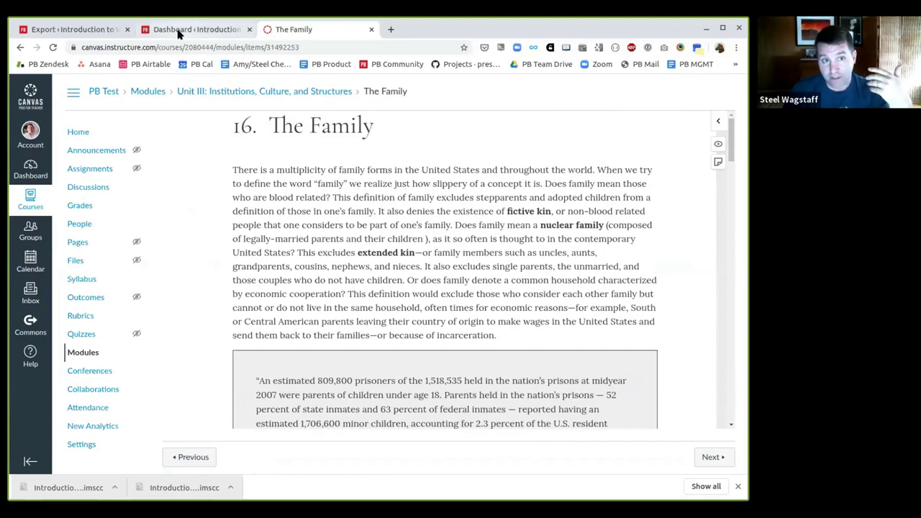
click(184, 29)
scroll(281, 298, down, 4)
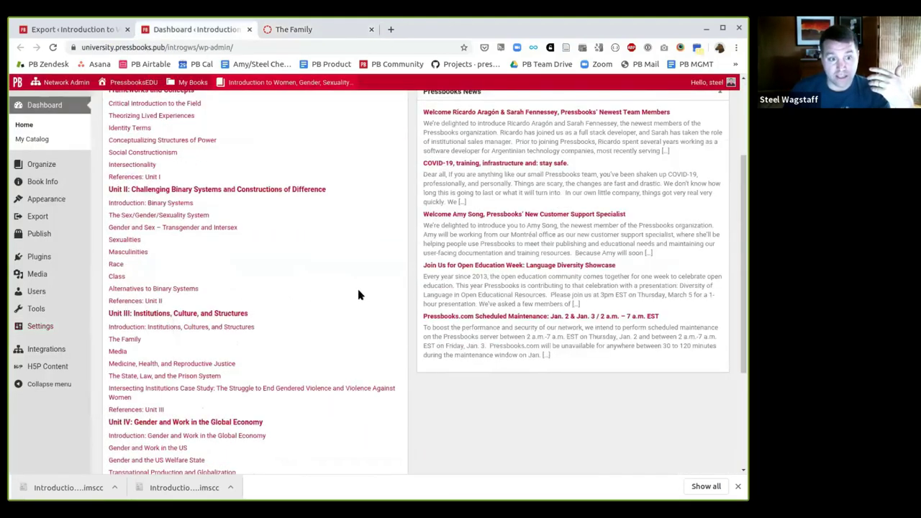
- Add the opening line 'This is for the demo at Nebraska!' to The Family and save
click(119, 339)
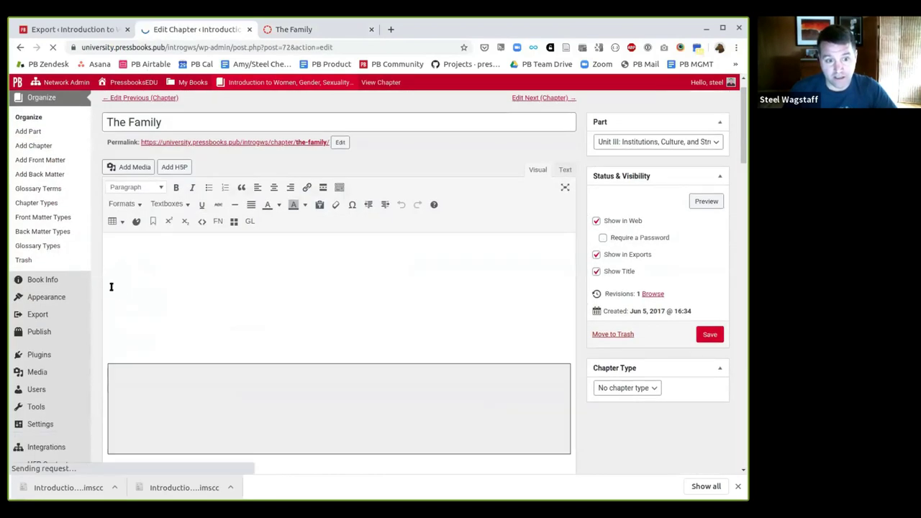
click(107, 252)
key(Return)
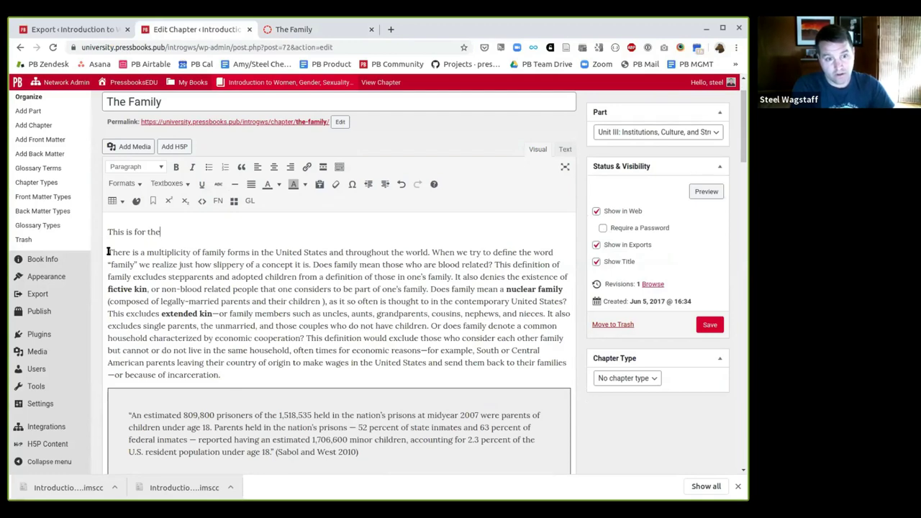
text(This is for the demo at Nebraska!)
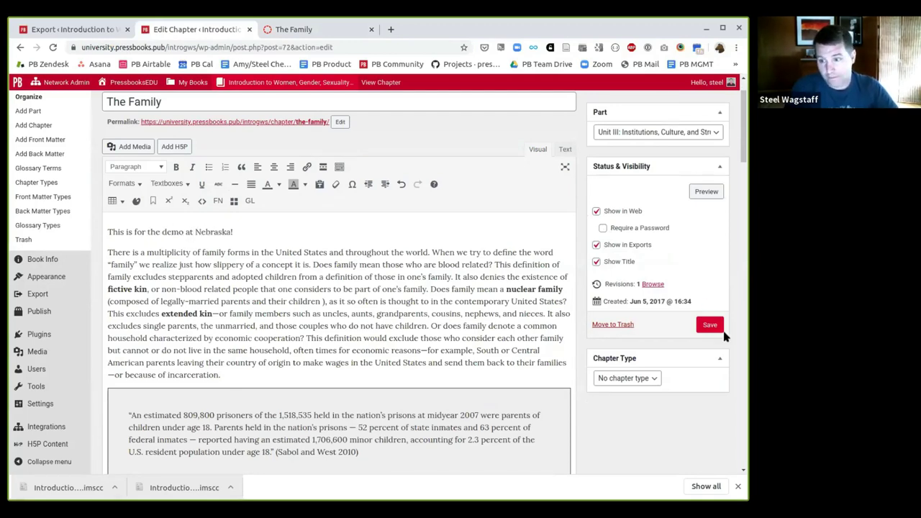
click(711, 326)
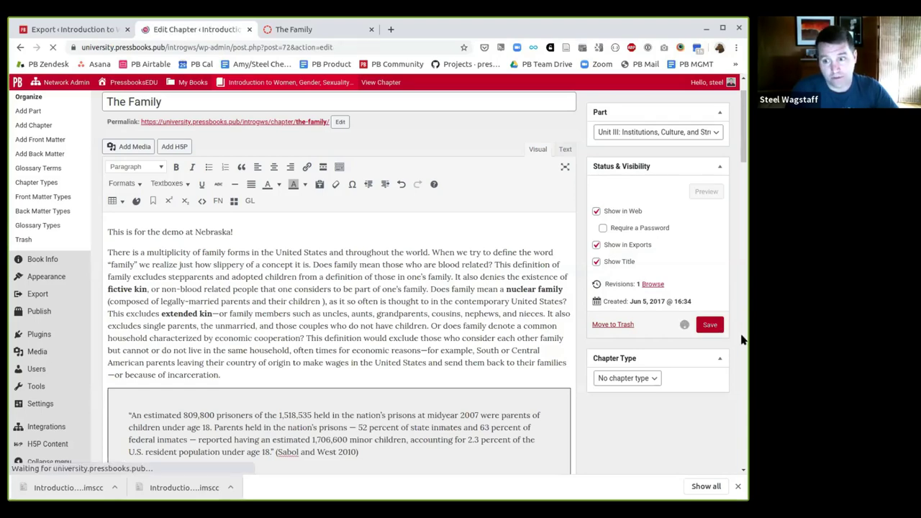
- Reload the Canvas chapter and select the new opening line to confirm it appears
click(302, 33)
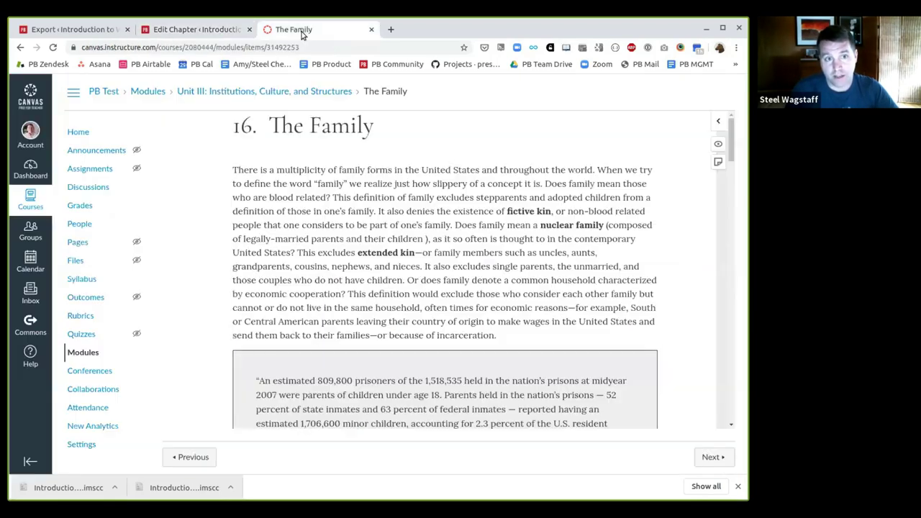
click(53, 47)
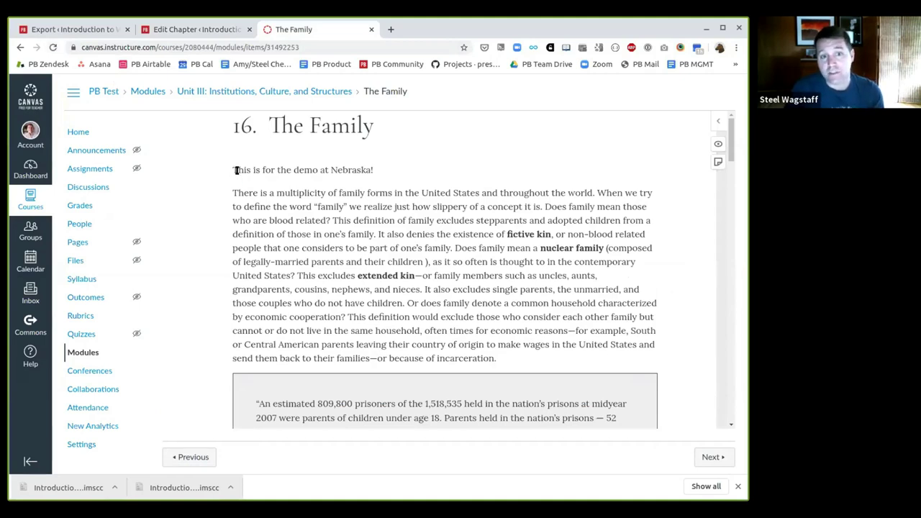
drag(238, 169, 385, 183)
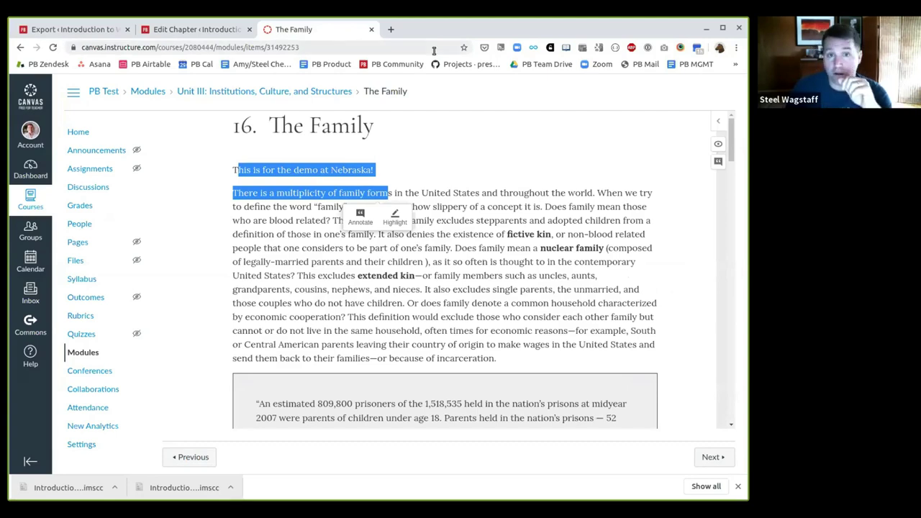
- Uncheck Show in Web for The Family in Organize, then reload the Canvas chapter
click(184, 31)
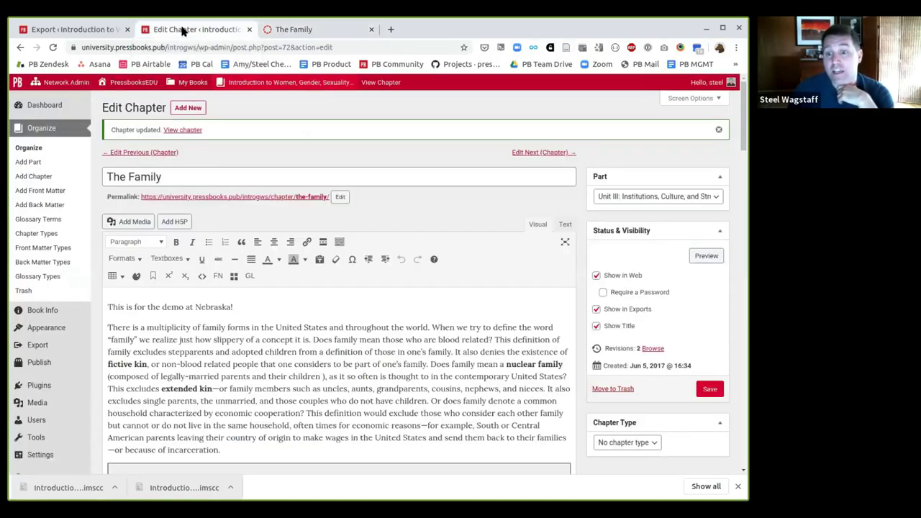
click(33, 148)
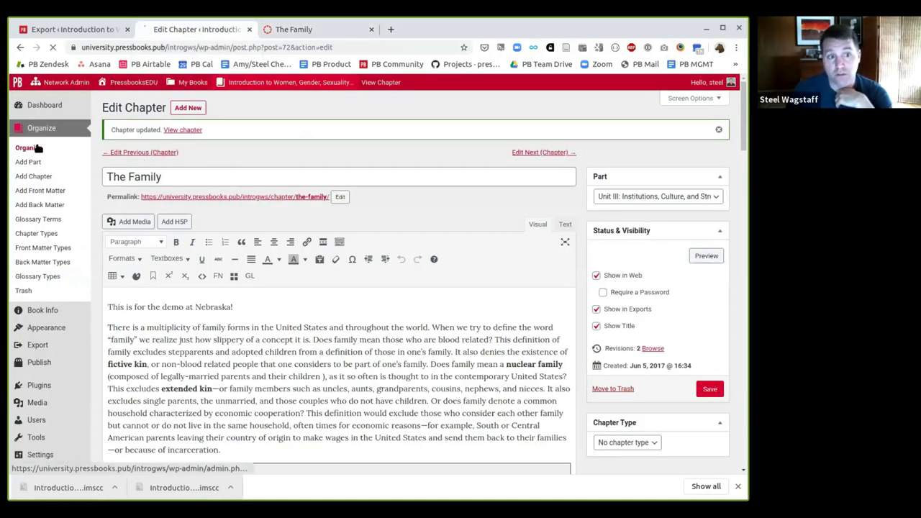
scroll(320, 303, down, 3)
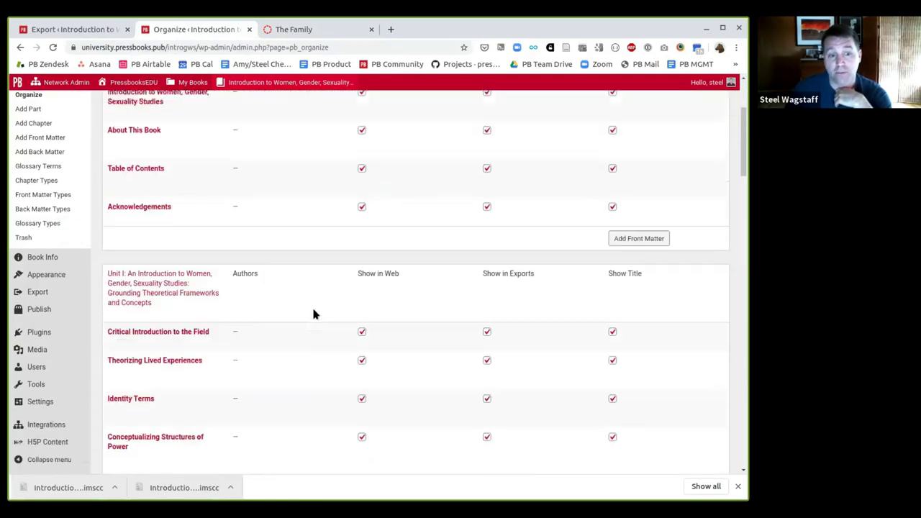
scroll(223, 363, down, 15)
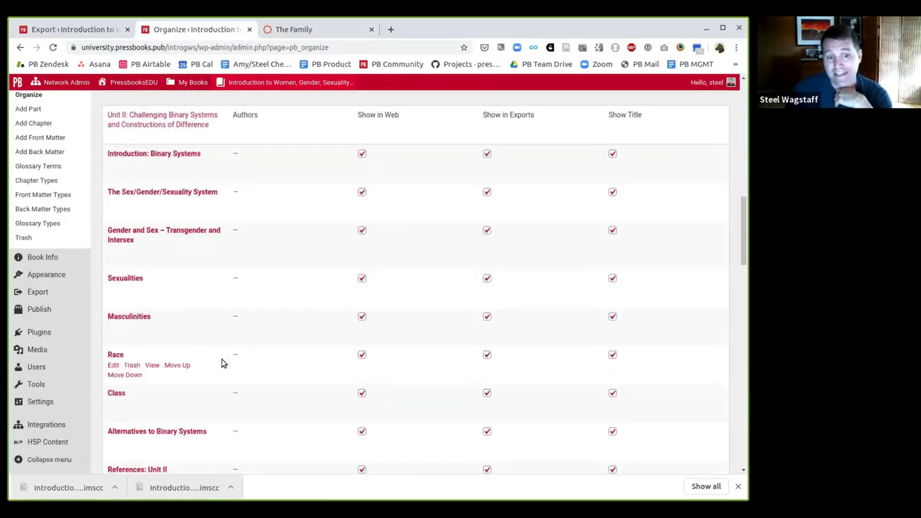
scroll(222, 363, down, 1)
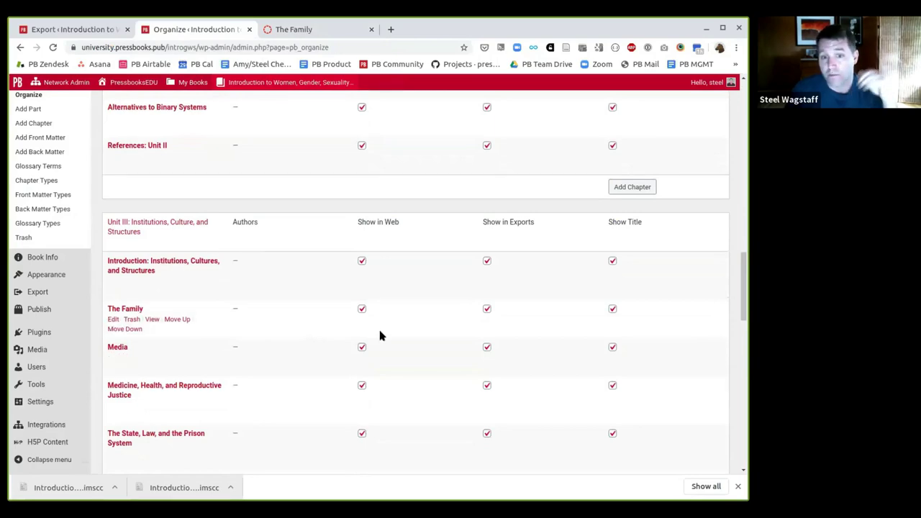
click(361, 308)
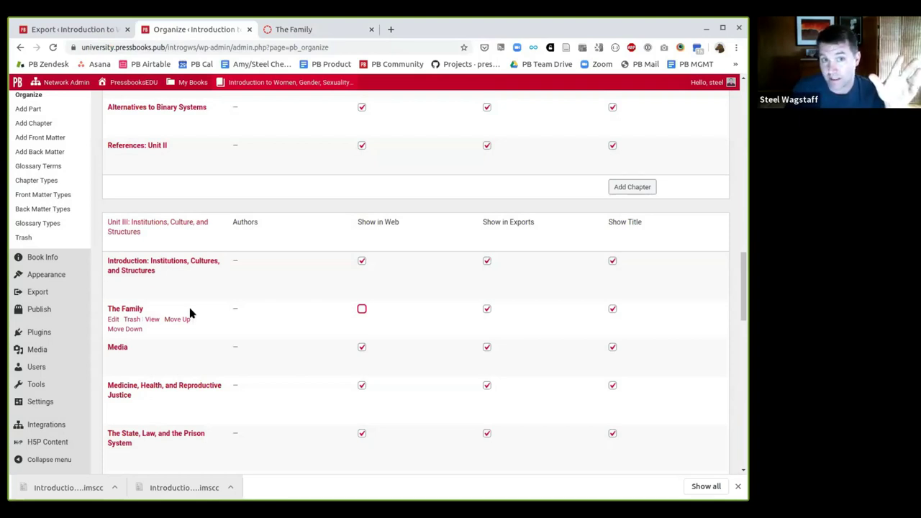
click(308, 29)
click(52, 47)
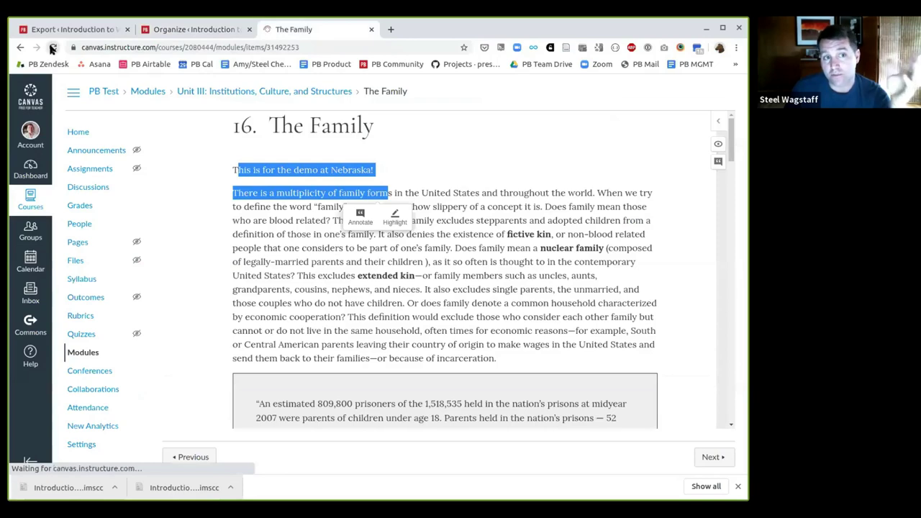
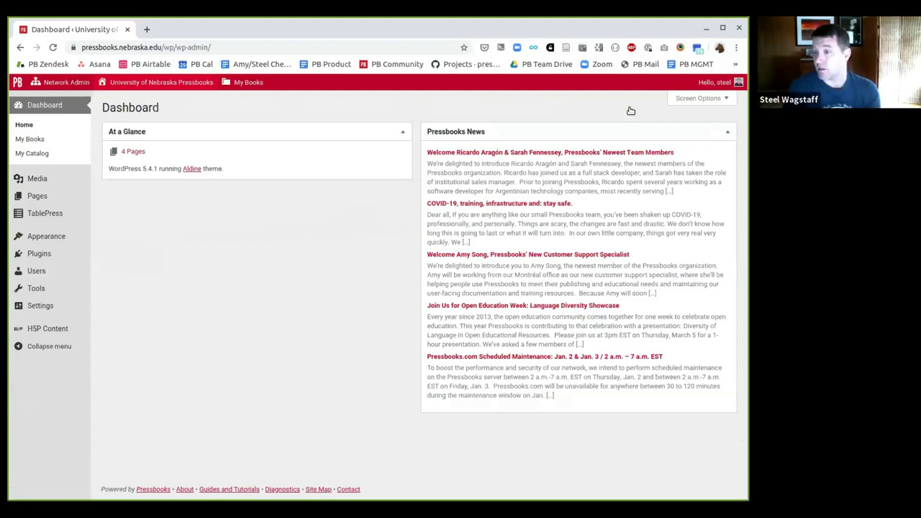
- Go from The Empty Book's dashboard through Plugins to its H5P Content list
mouse_move(249, 85)
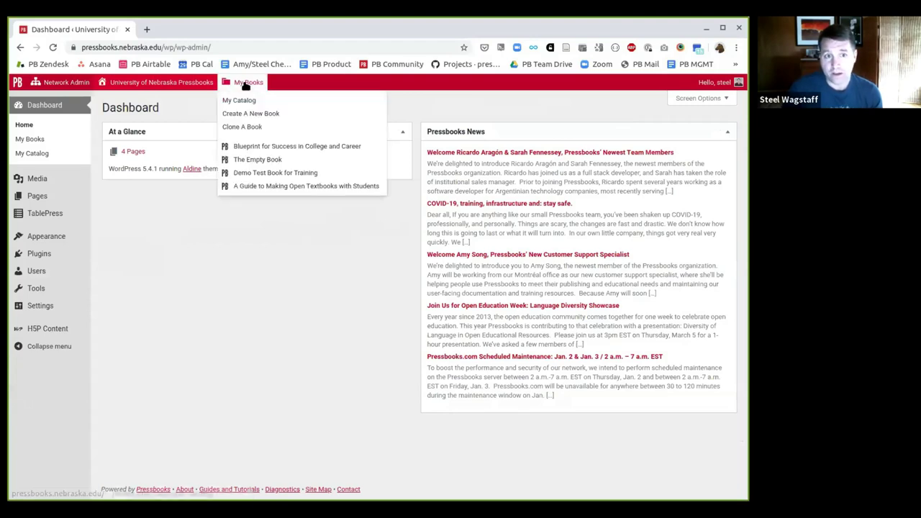
click(260, 164)
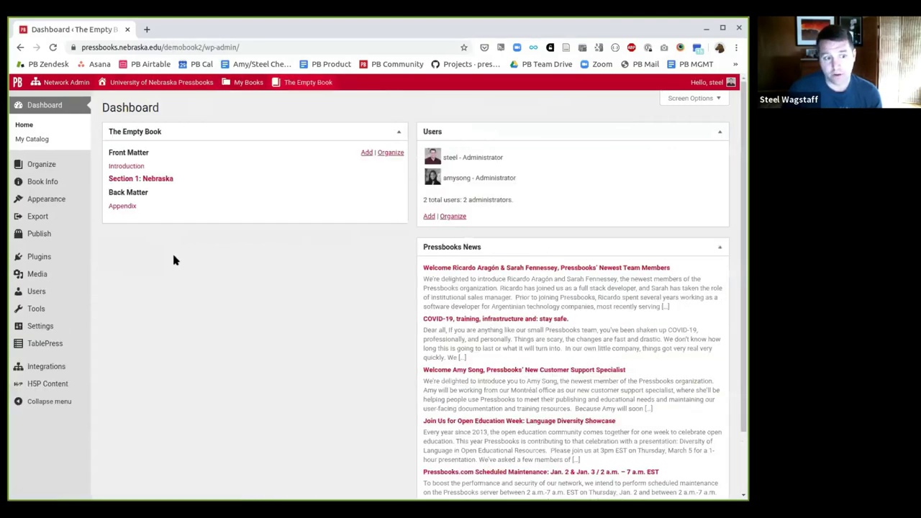
click(63, 258)
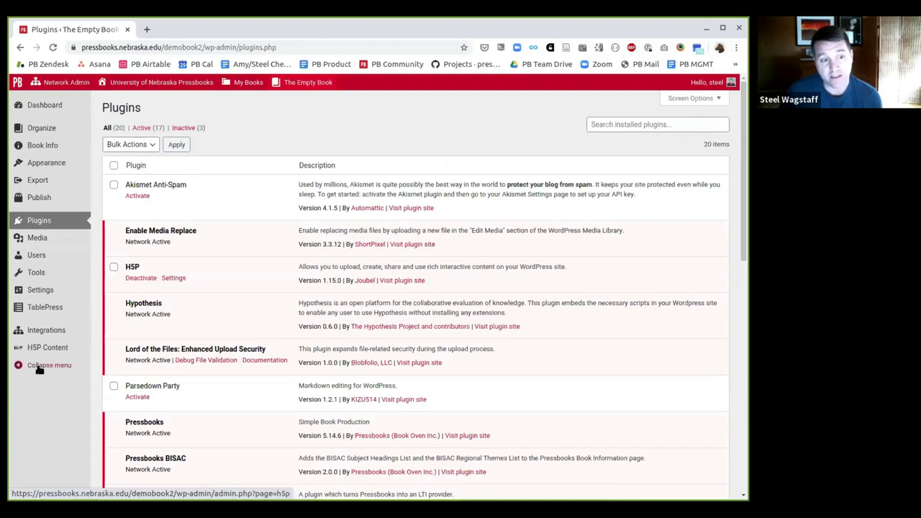
mouse_move(39, 347)
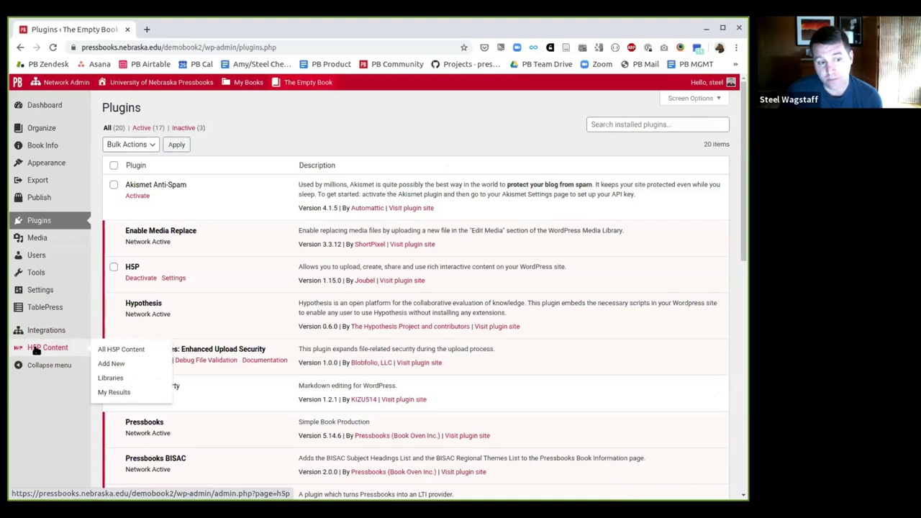
click(36, 349)
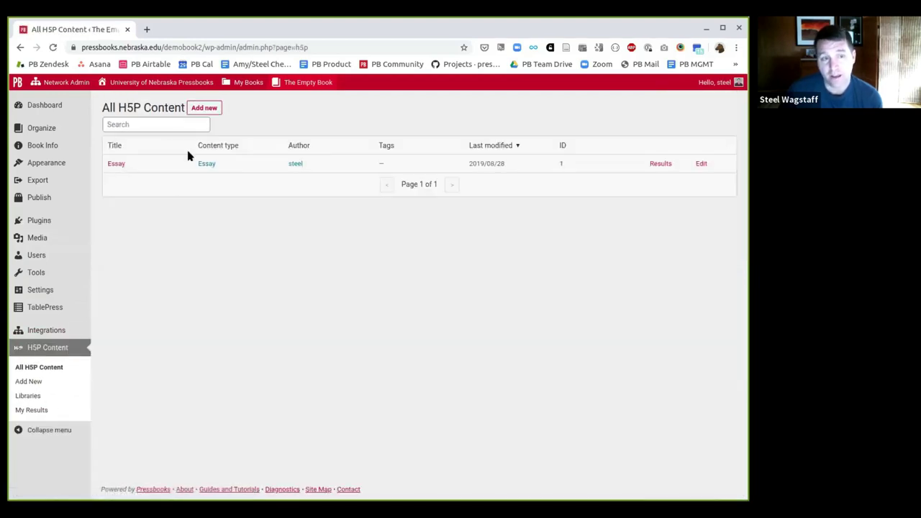
- Start a new H5P item and find the Multiple Choice content type to view its details
click(203, 107)
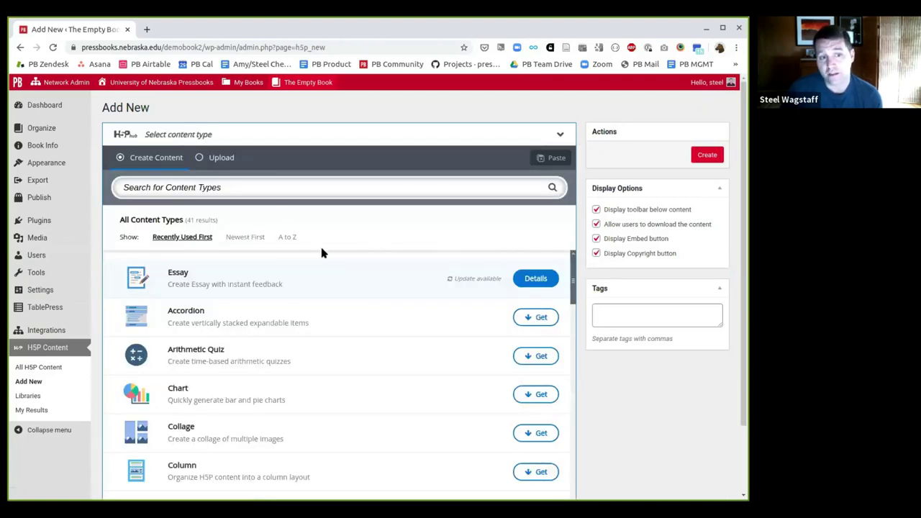
scroll(327, 259, down, 3)
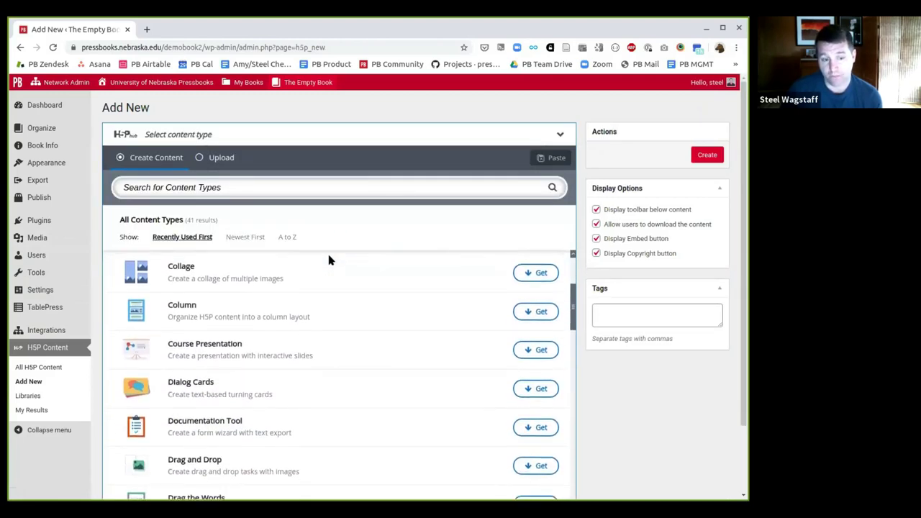
scroll(328, 259, up, 3)
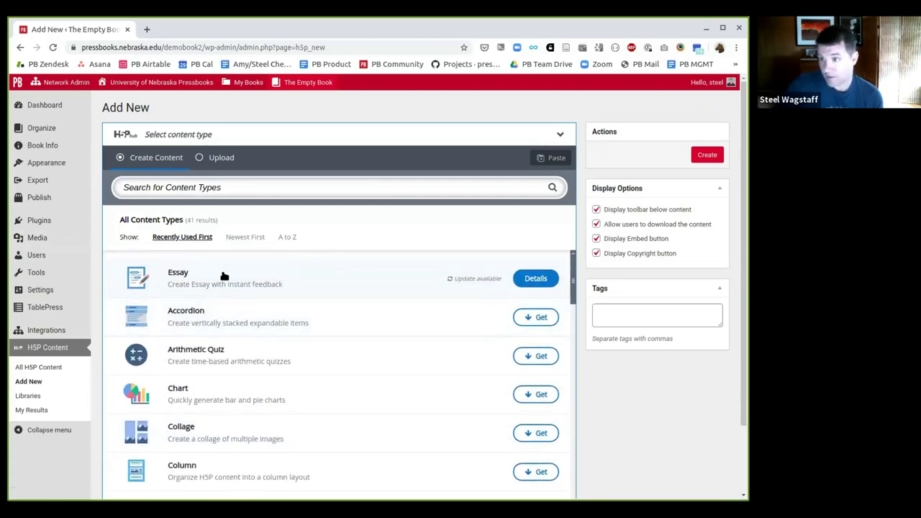
scroll(268, 360, down, 1)
scroll(274, 338, down, 3)
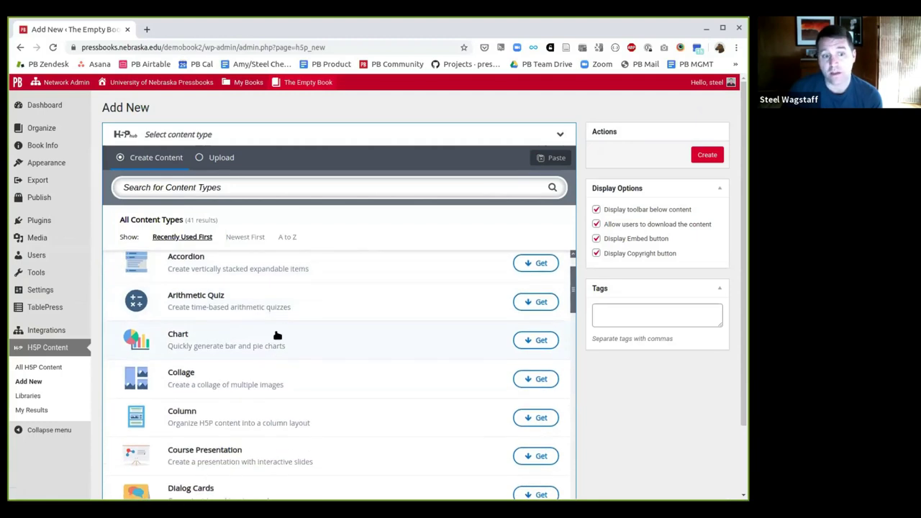
scroll(302, 309, down, 1)
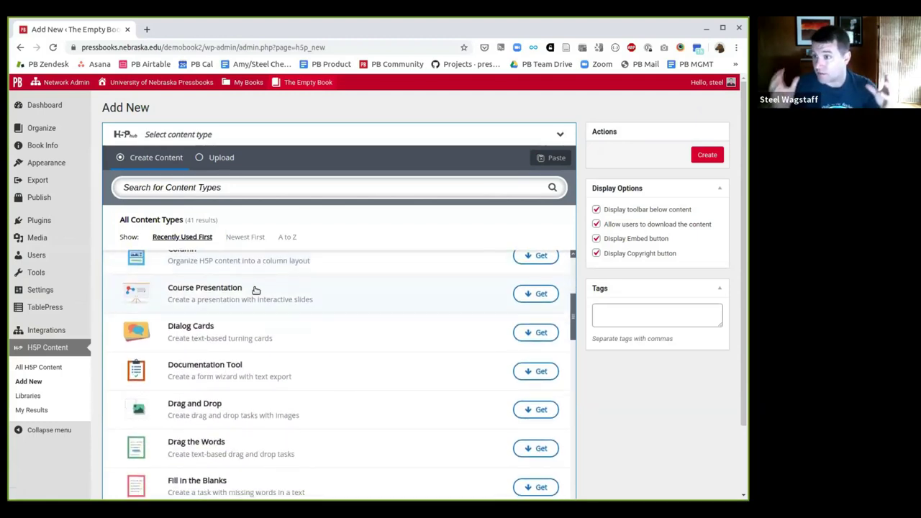
scroll(299, 302, down, 1)
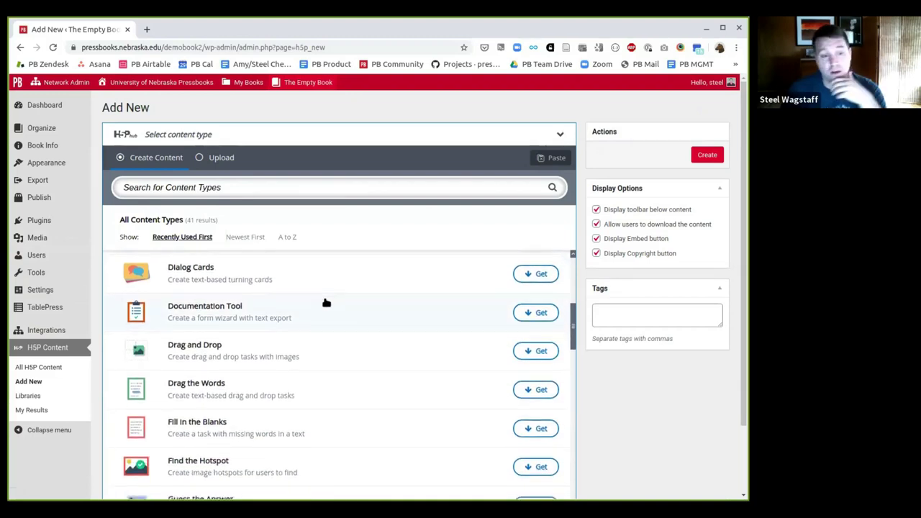
scroll(323, 302, down, 2)
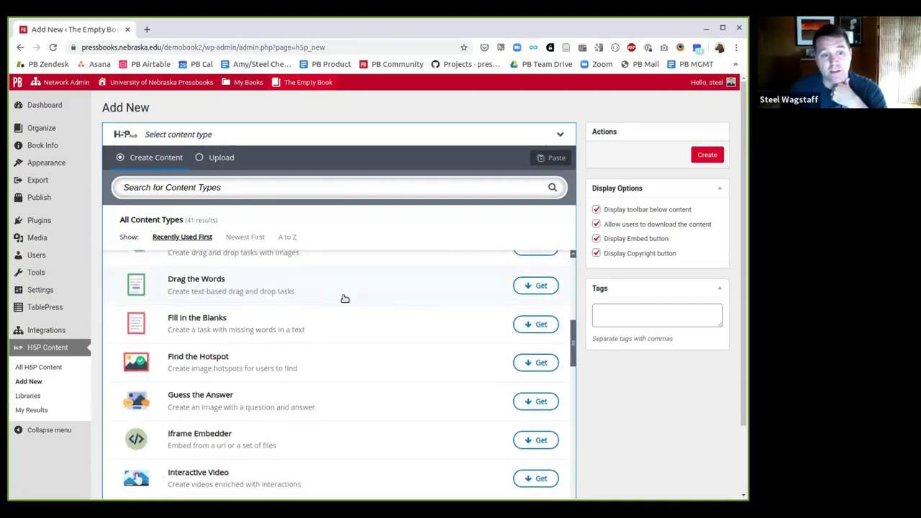
scroll(347, 303, down, 4)
scroll(351, 320, down, 2)
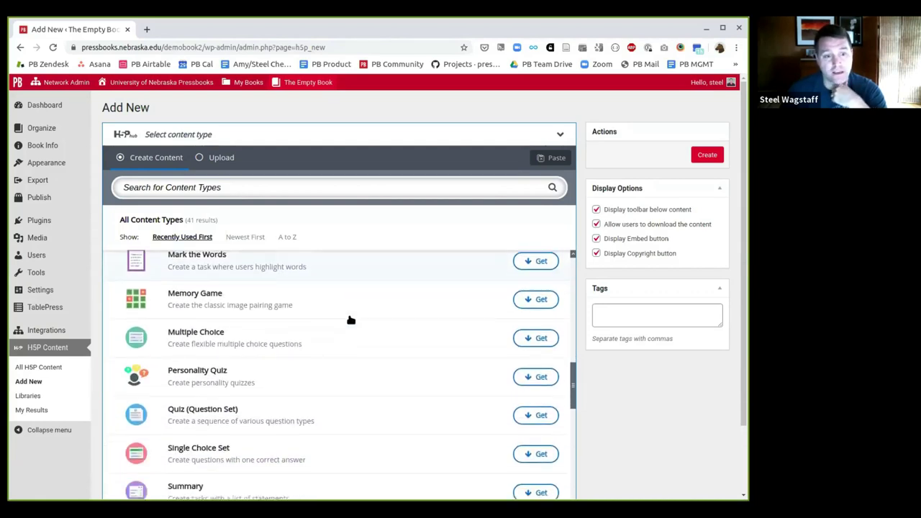
click(541, 299)
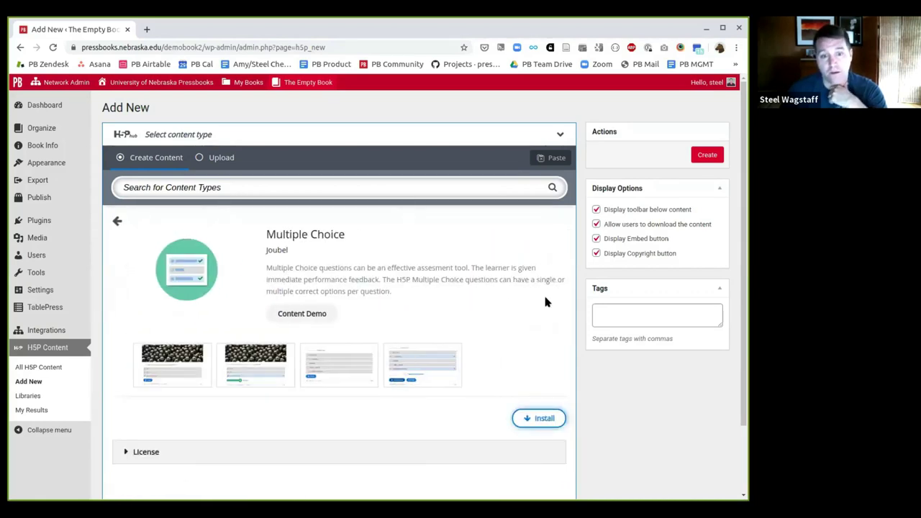
- Install Multiple Choice, open its blank editor, and open the tutorial and example in new tabs
click(533, 418)
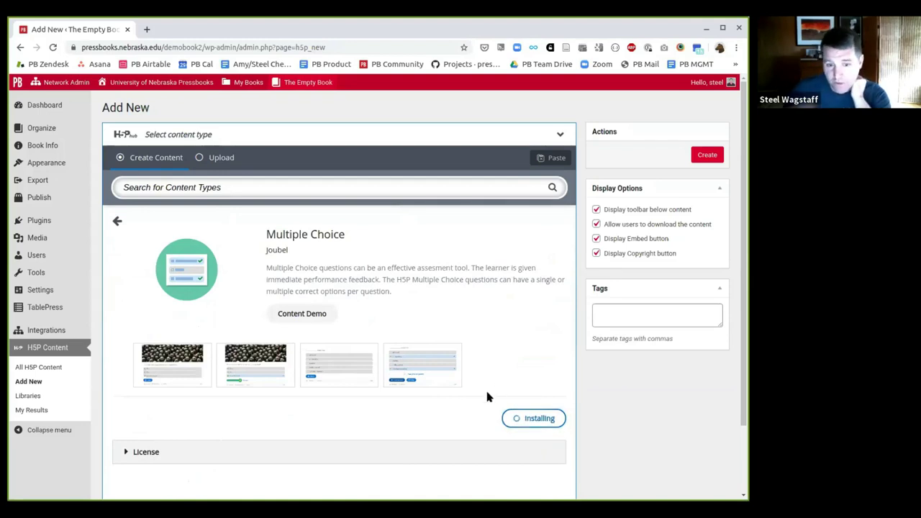
click(544, 465)
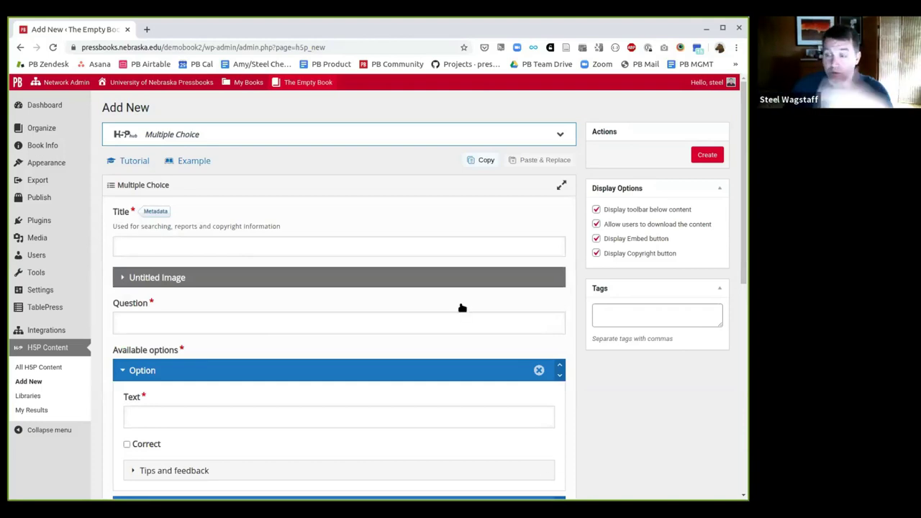
click(122, 164)
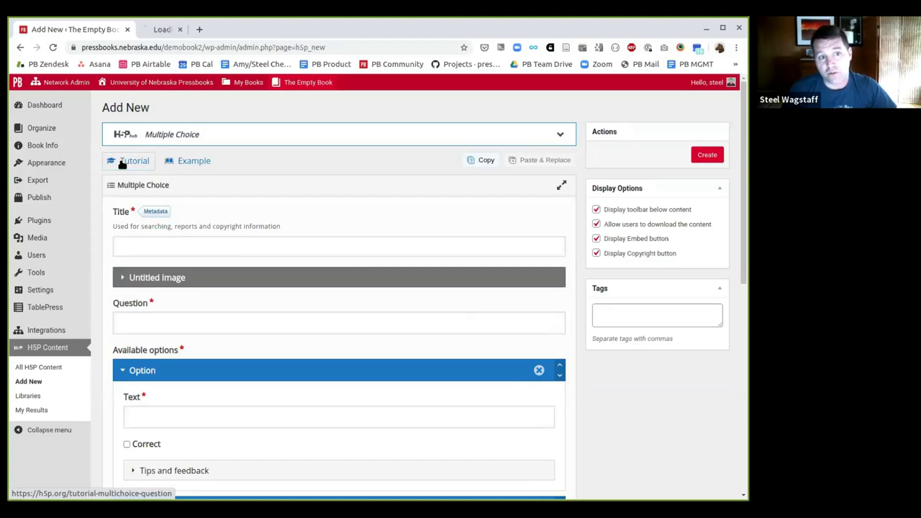
click(185, 163)
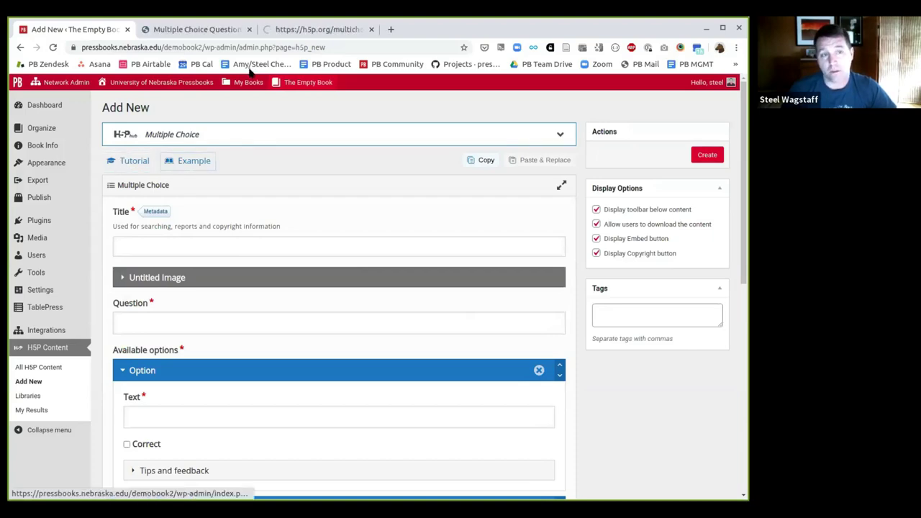
- Read through the Multiple Choice tutorial page
click(203, 29)
scroll(275, 158, down, 4)
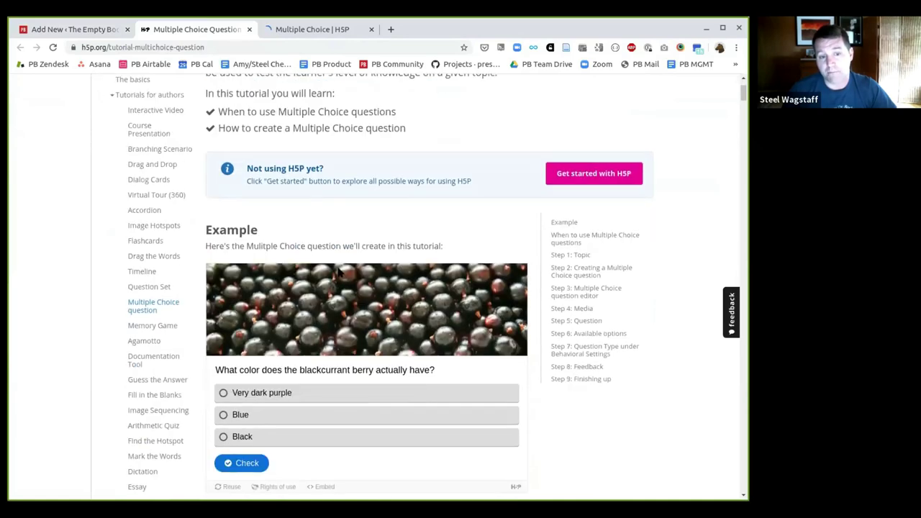
scroll(339, 272, down, 6)
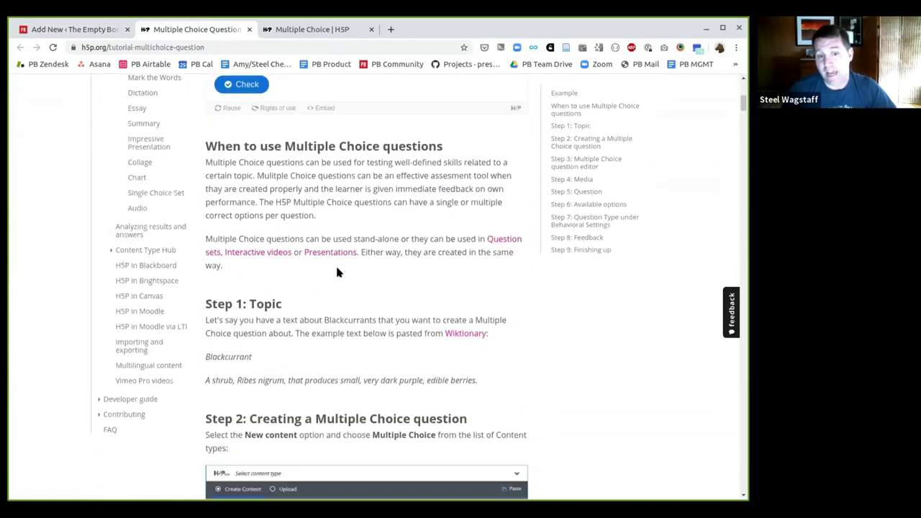
scroll(337, 271, down, 7)
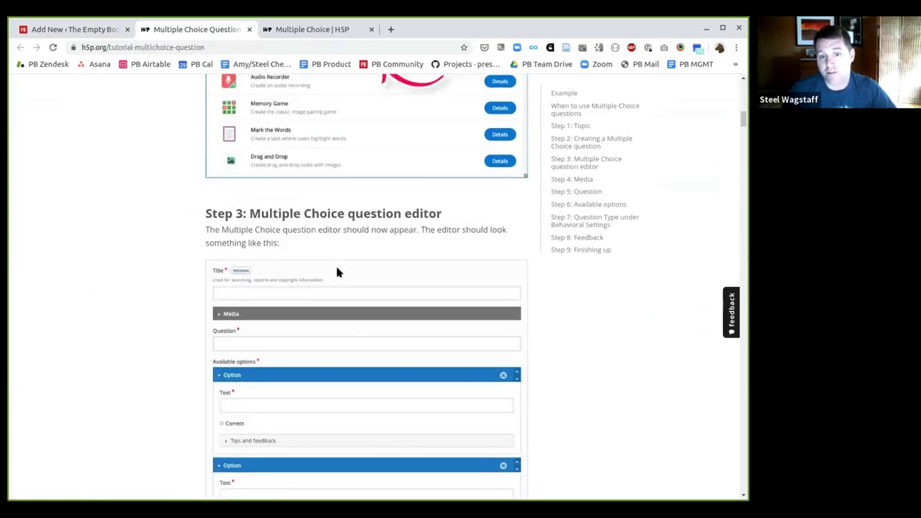
scroll(335, 271, down, 5)
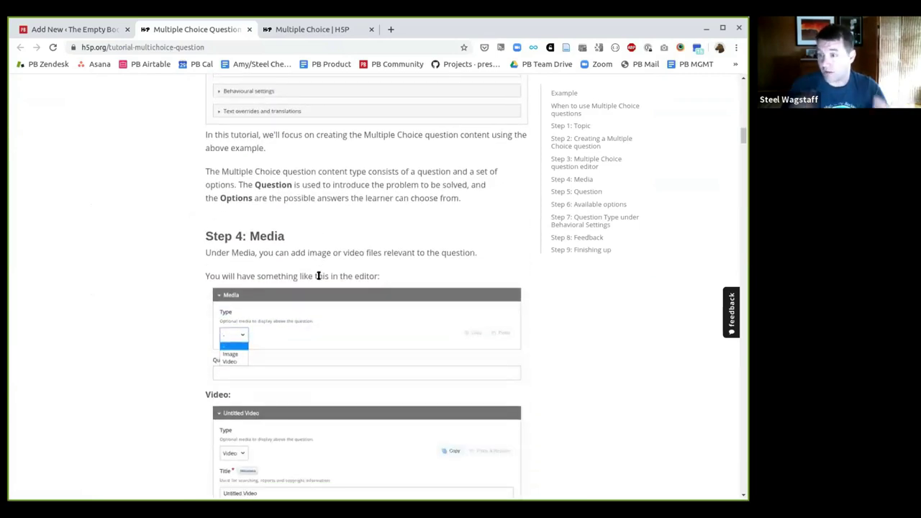
- Download the blackcurrant example via Reuse as an .h5p file and return to Pressbooks
click(313, 31)
scroll(353, 253, down, 3)
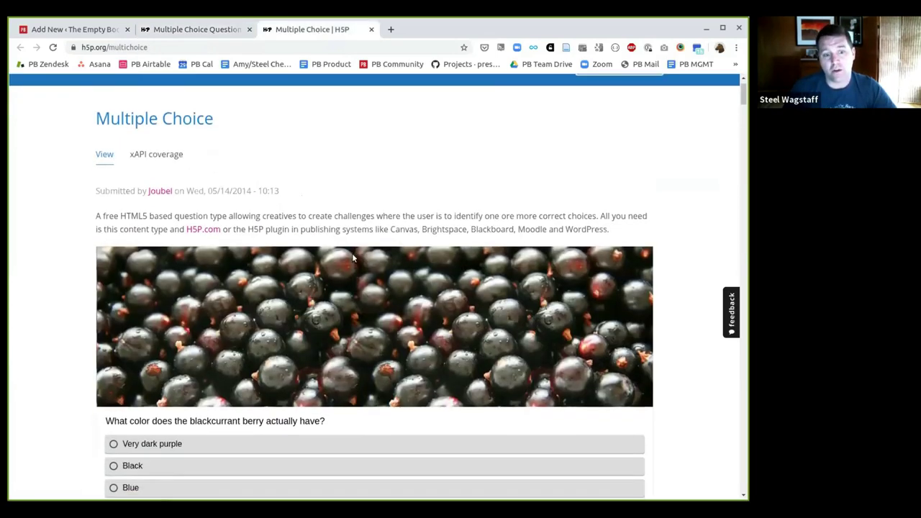
scroll(225, 245, down, 1)
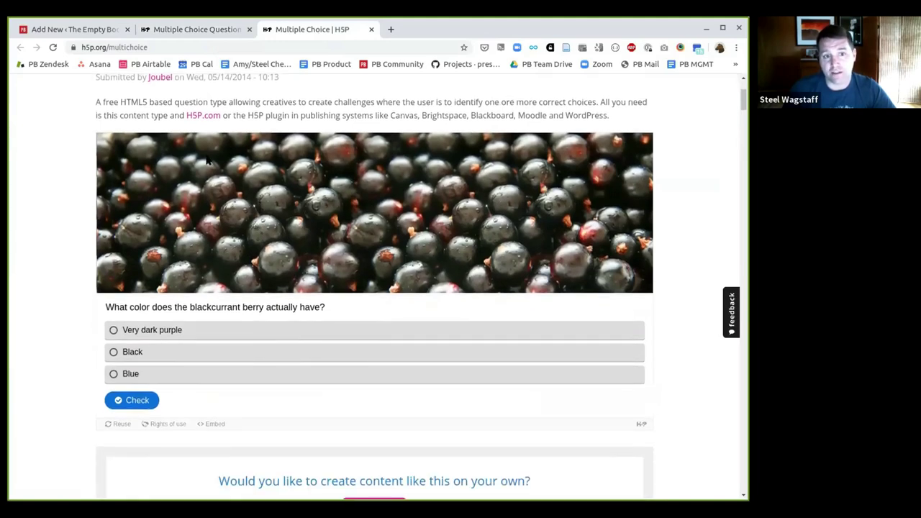
click(118, 424)
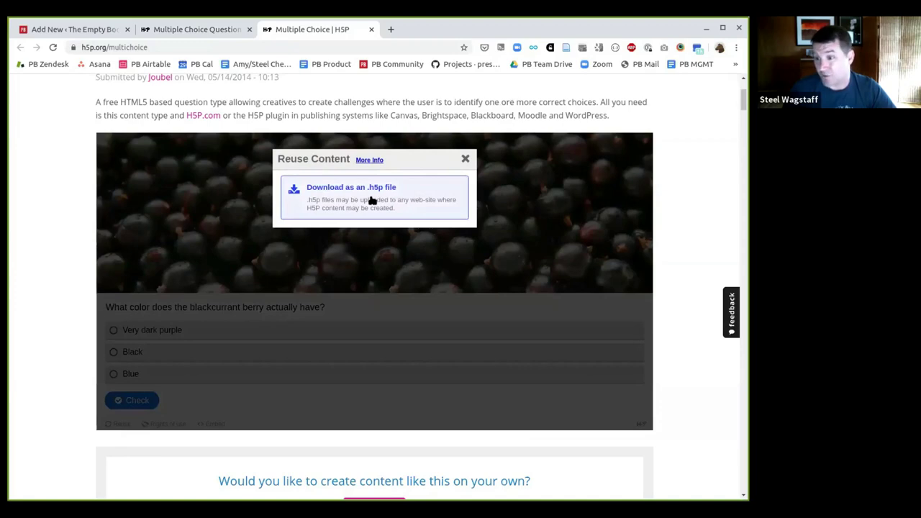
click(372, 200)
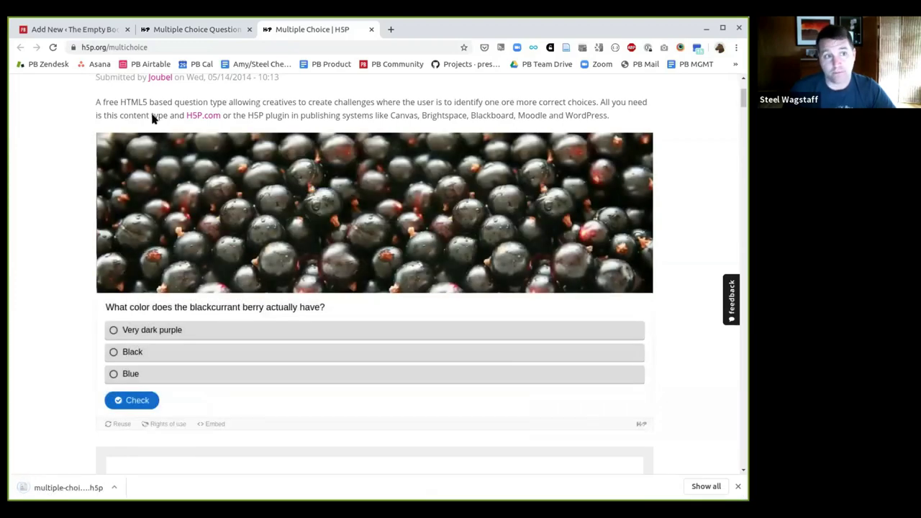
click(70, 31)
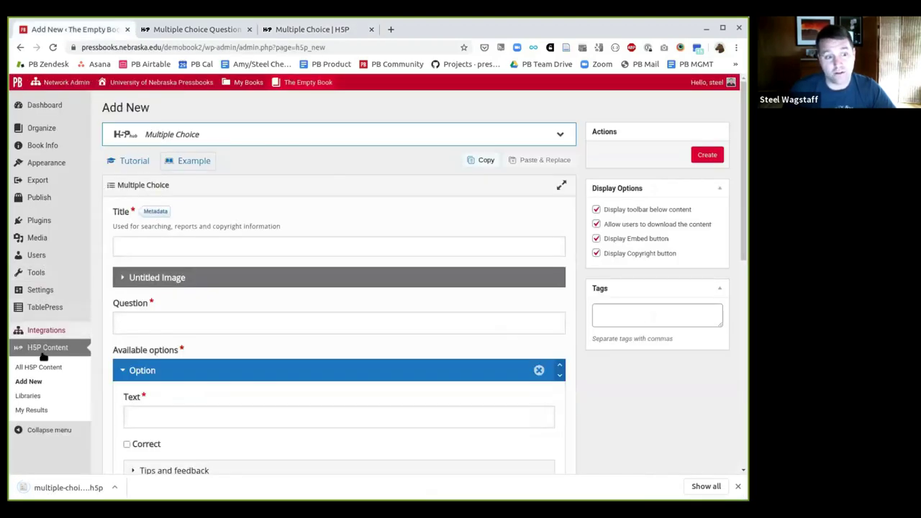
- Upload the downloaded blackcurrant .h5p file into a fresh H5P item and import it
click(30, 381)
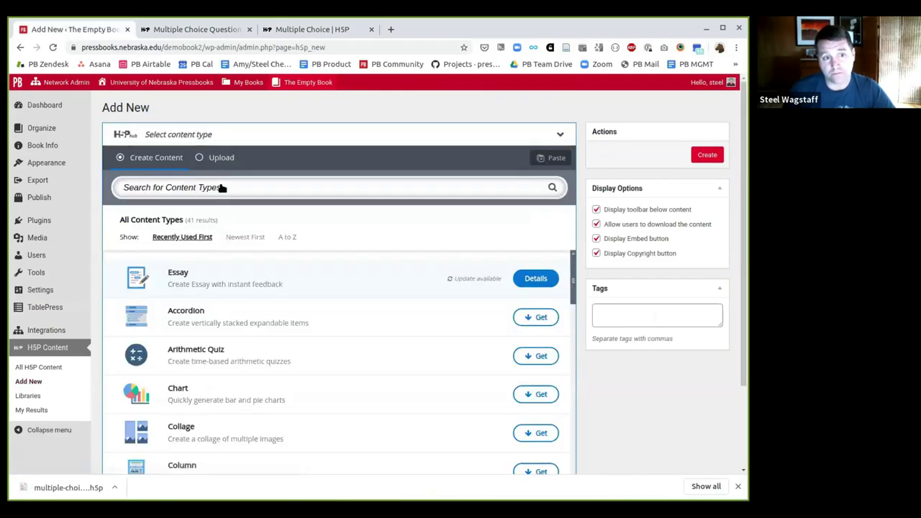
click(214, 157)
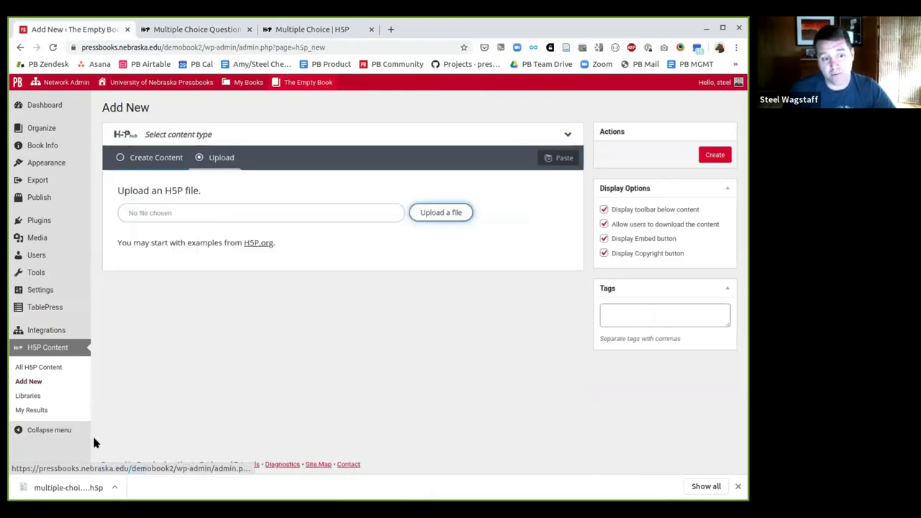
drag(68, 487, 450, 212)
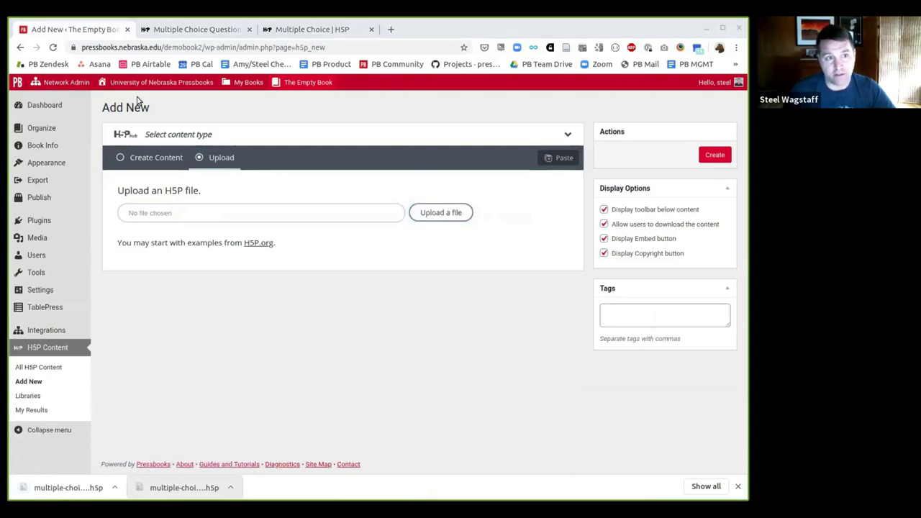
key(Return)
click(424, 213)
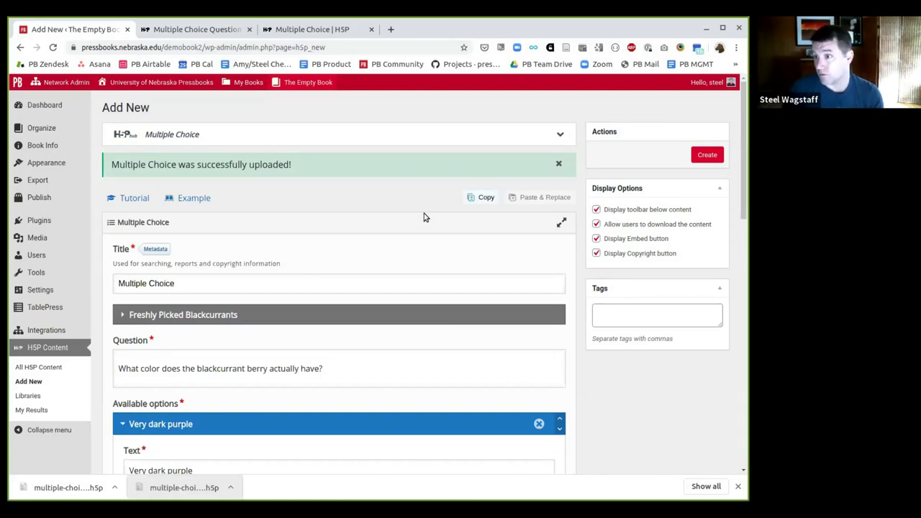
- Review the imported answer options and show the Black answer's tips and feedback
scroll(240, 210, down, 1)
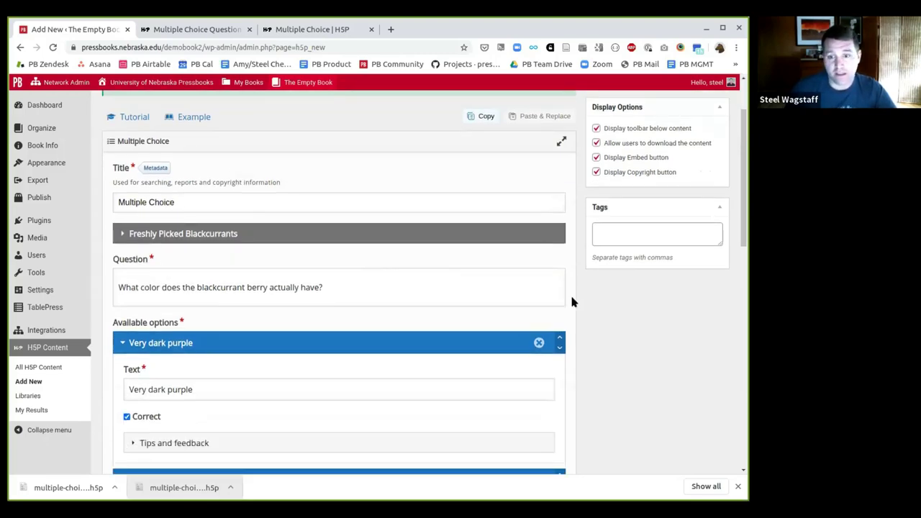
scroll(615, 333, down, 8)
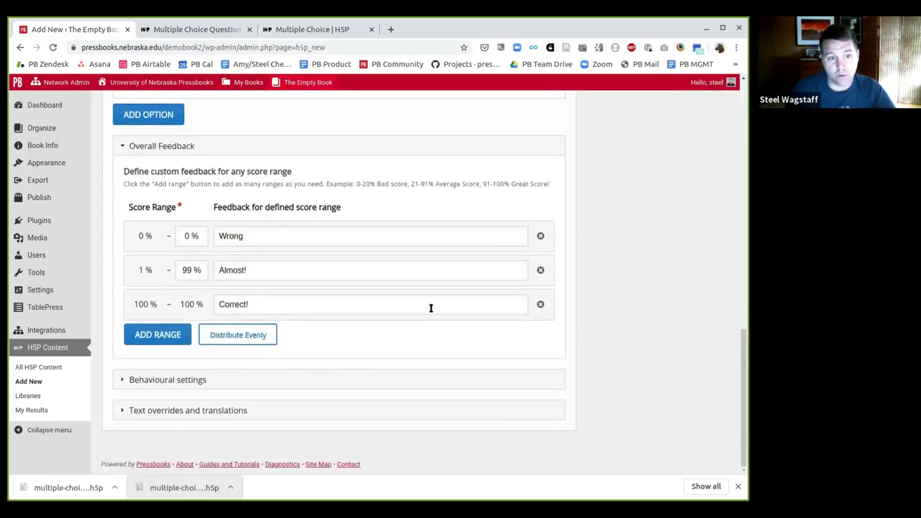
scroll(173, 239, up, 2)
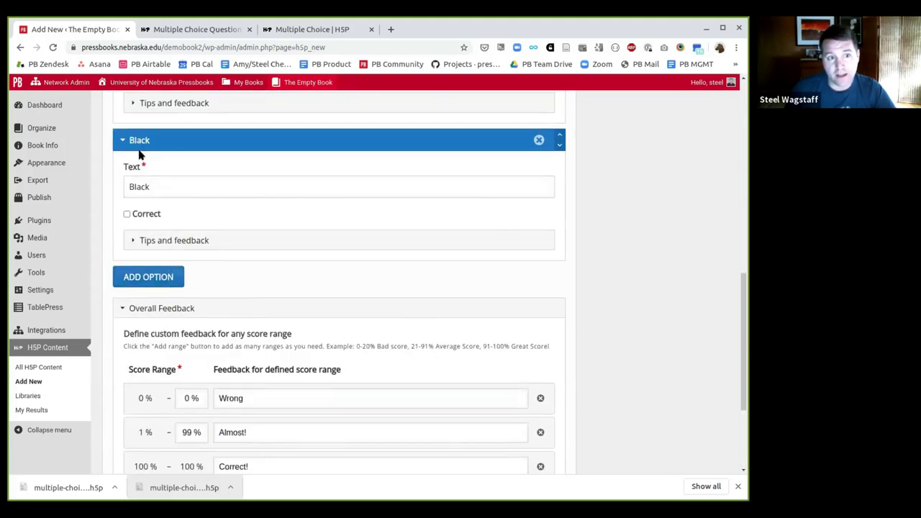
scroll(135, 151, up, 2)
scroll(127, 188, up, 1)
scroll(127, 188, down, 3)
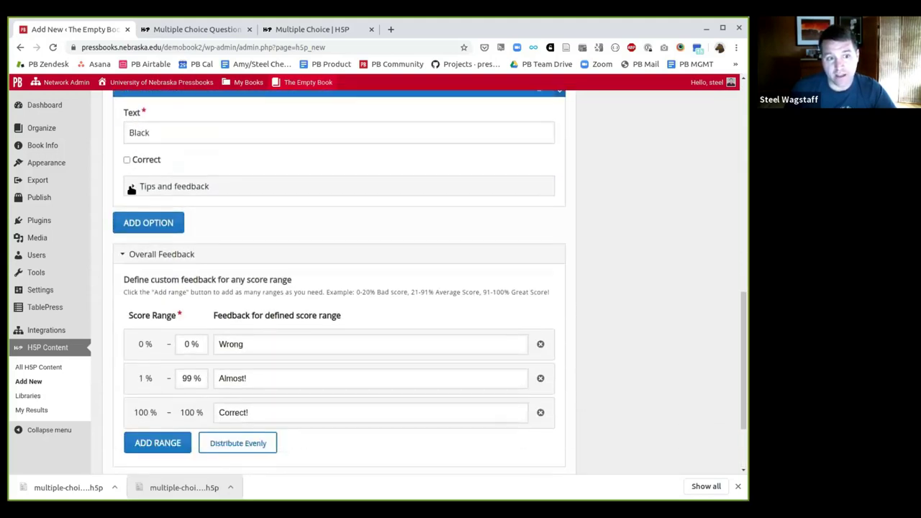
click(131, 187)
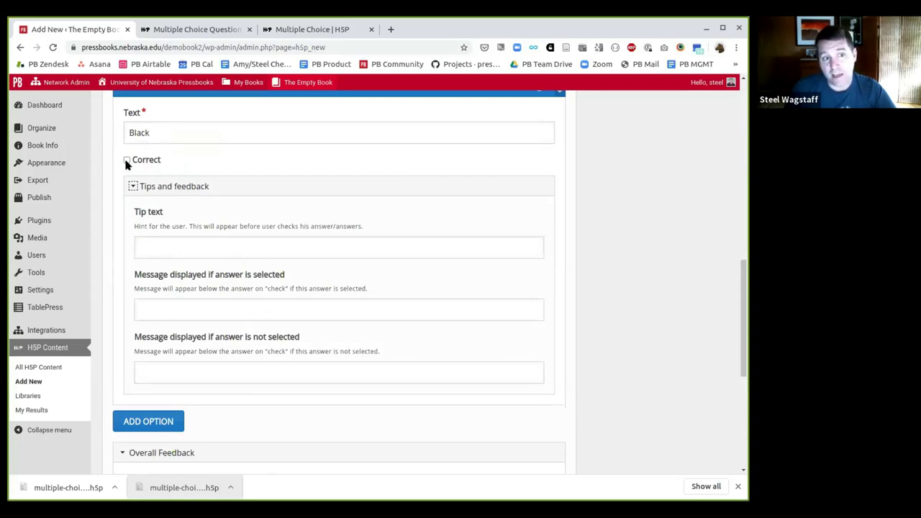
- Expand and review the question's Behavioural settings
scroll(202, 239, down, 3)
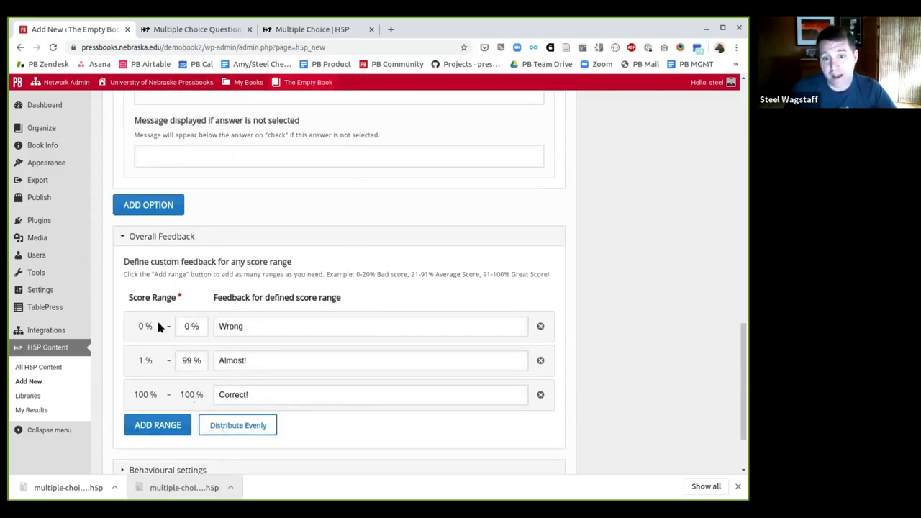
scroll(153, 318, down, 2)
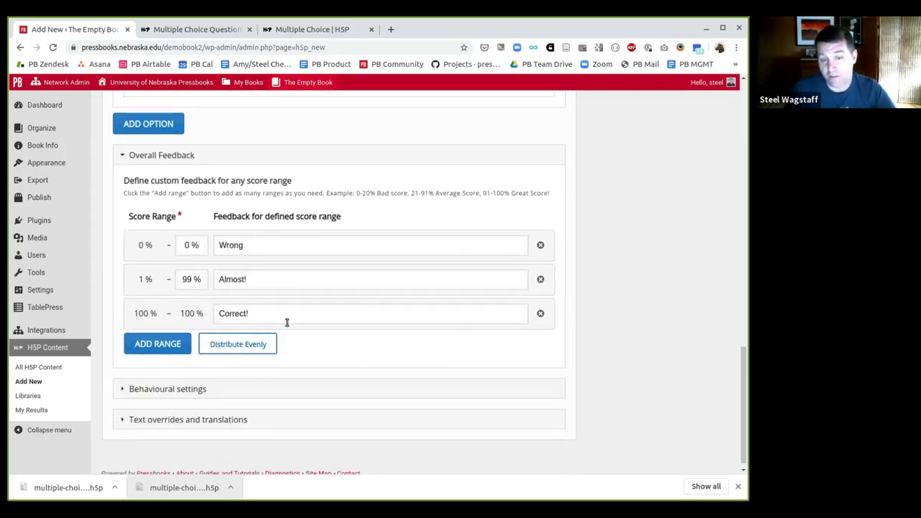
scroll(216, 288, down, 1)
click(127, 379)
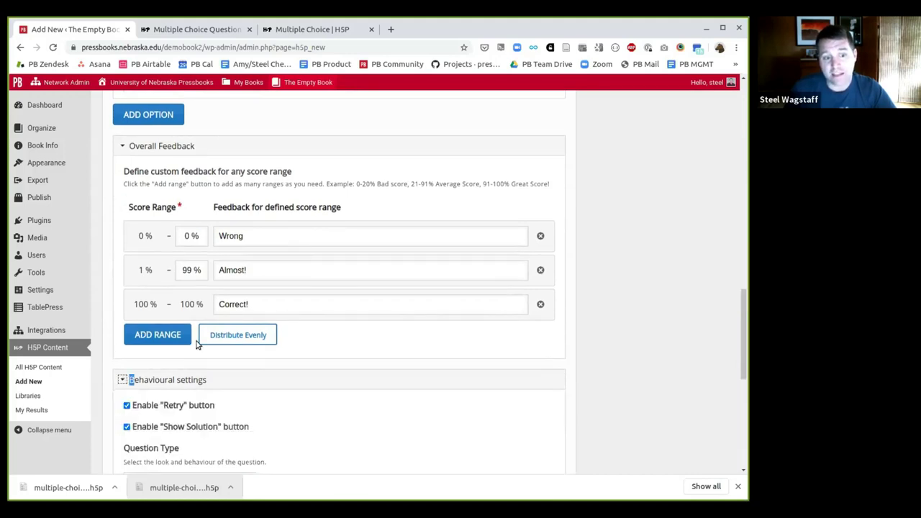
scroll(215, 324, down, 3)
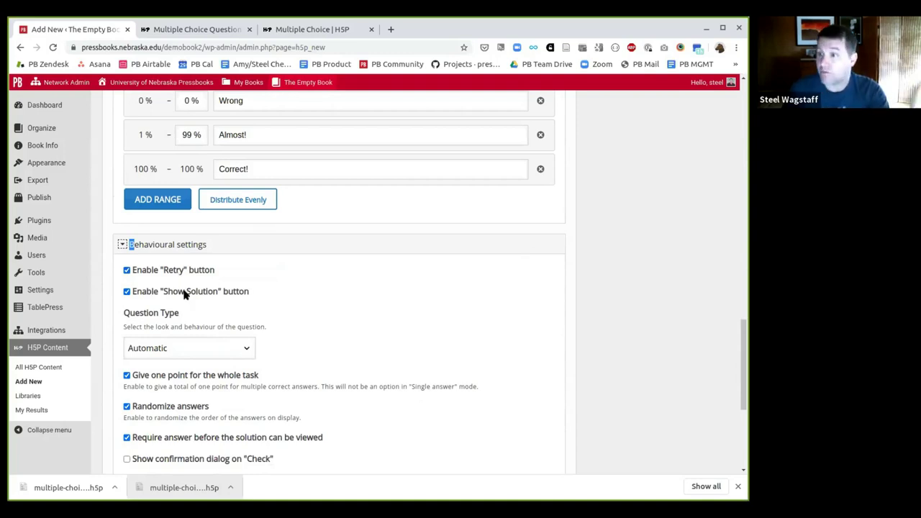
scroll(183, 293, down, 3)
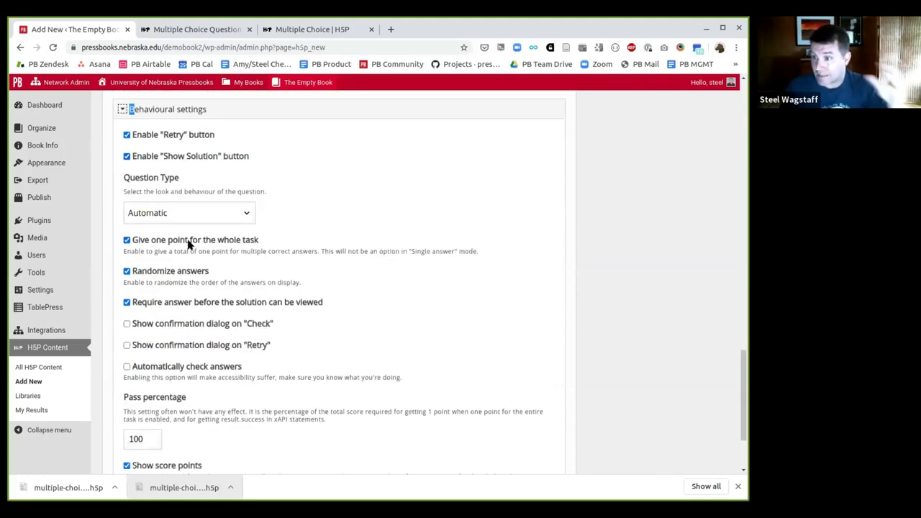
scroll(188, 244, down, 2)
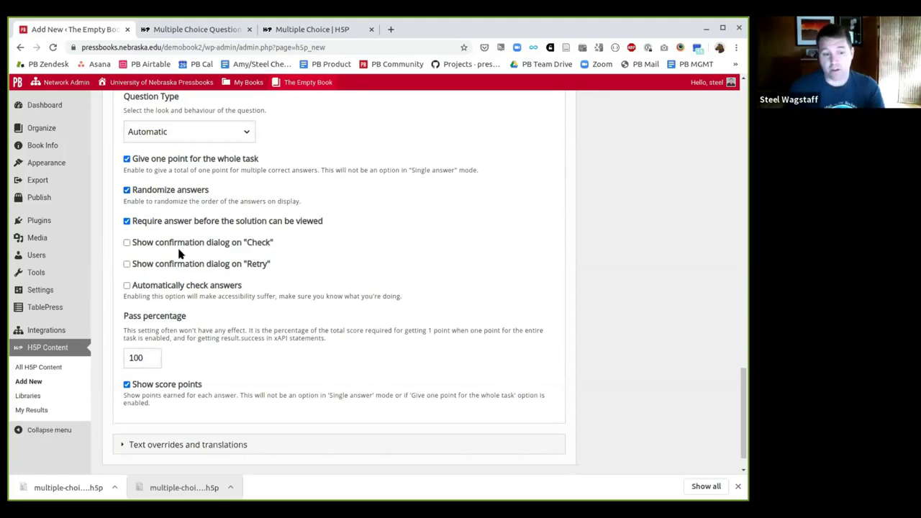
scroll(211, 290, down, 1)
drag(157, 408, 160, 417)
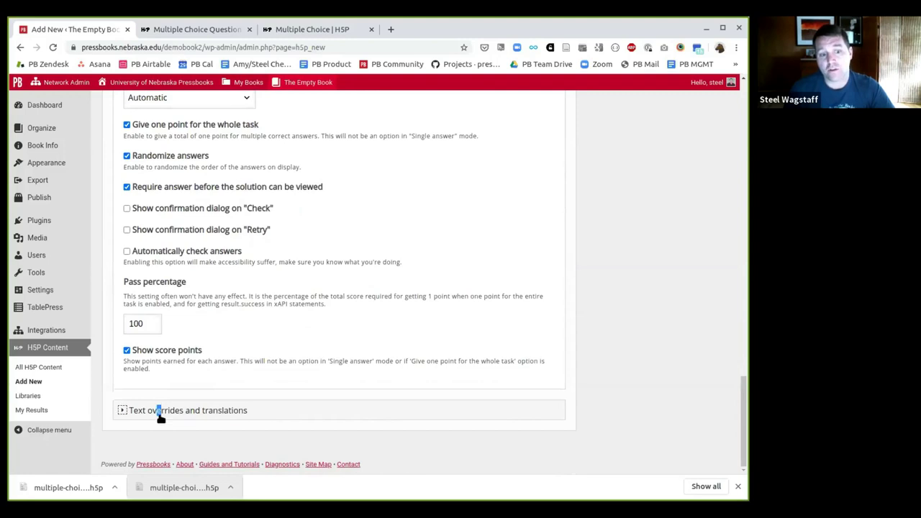
- Keep English as the translation language and create the H5P content as [h5p id="2"]
scroll(257, 393, down, 2)
click(468, 353)
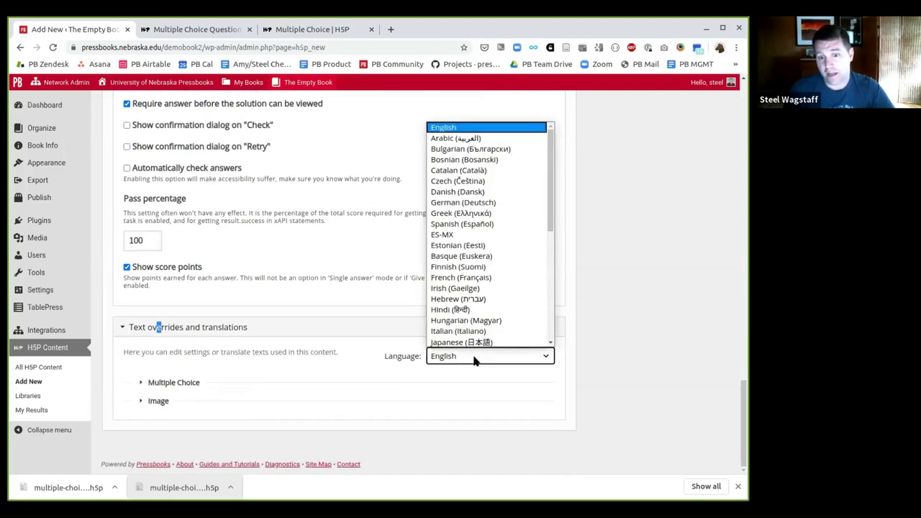
click(600, 272)
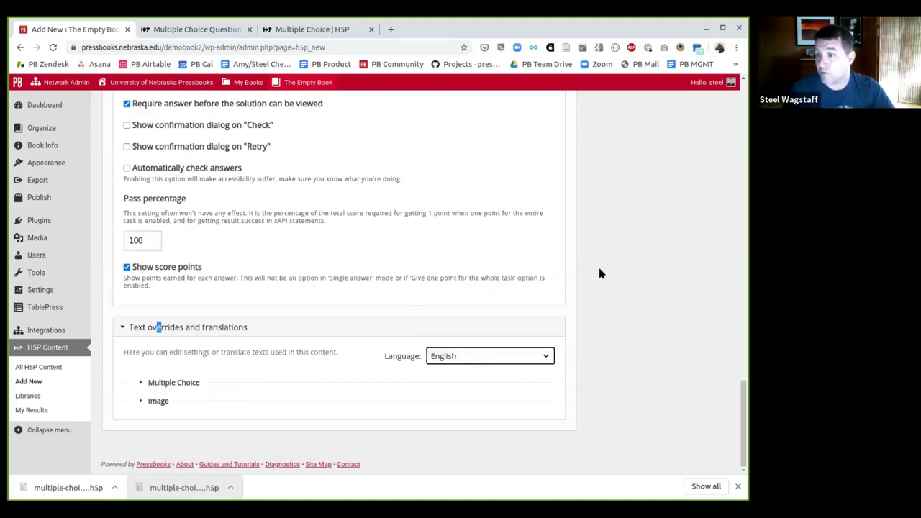
scroll(599, 267, up, 10)
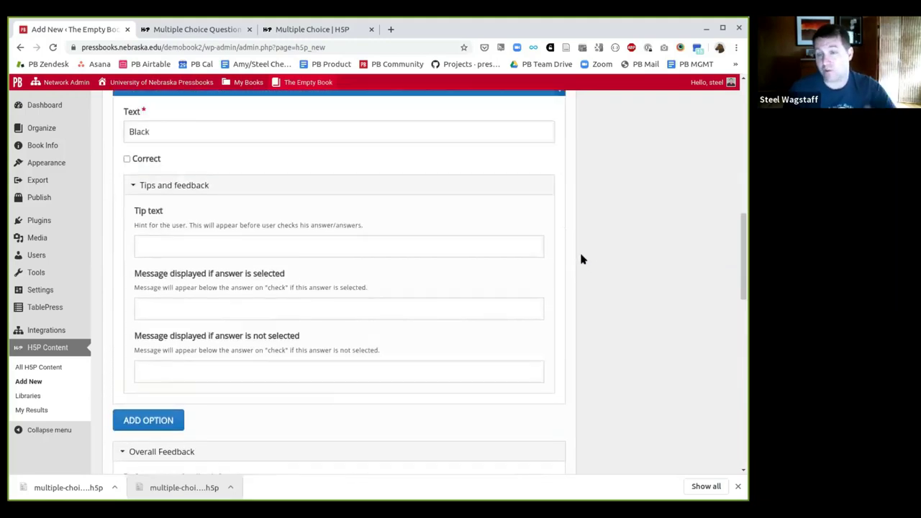
scroll(582, 259, up, 12)
click(708, 155)
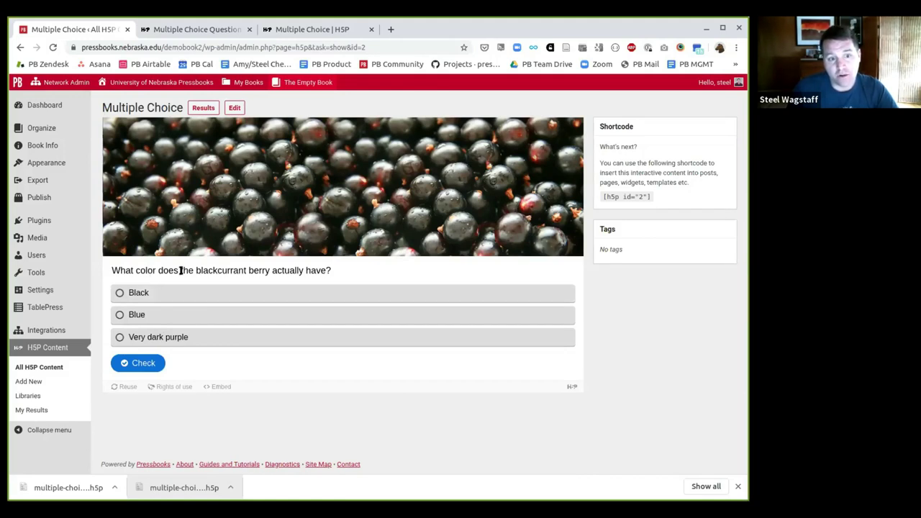
- Test with Very dark purple, insert [h5p id="2"] into the Appendix, and preview it
click(172, 339)
click(144, 362)
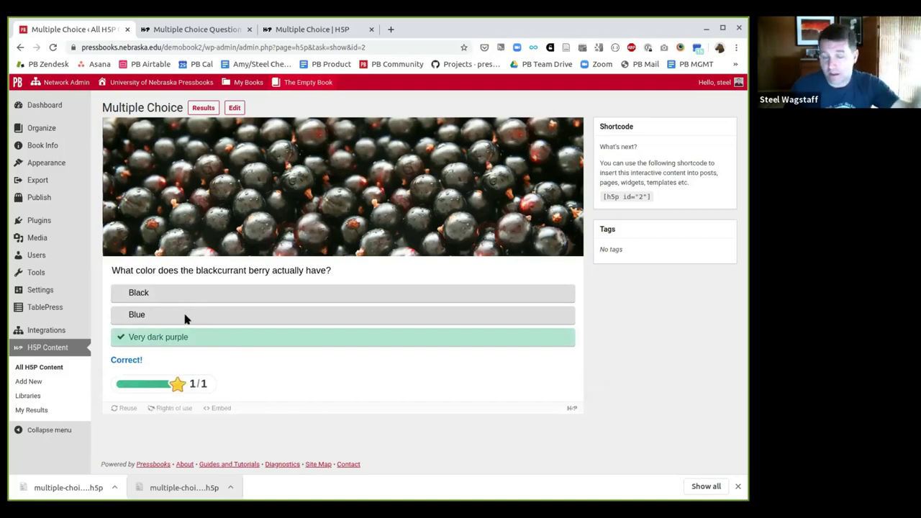
click(38, 134)
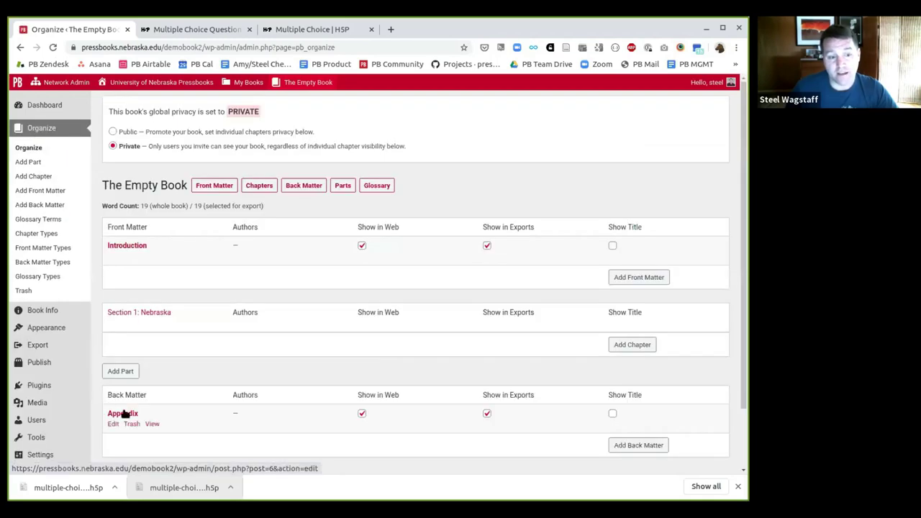
click(115, 422)
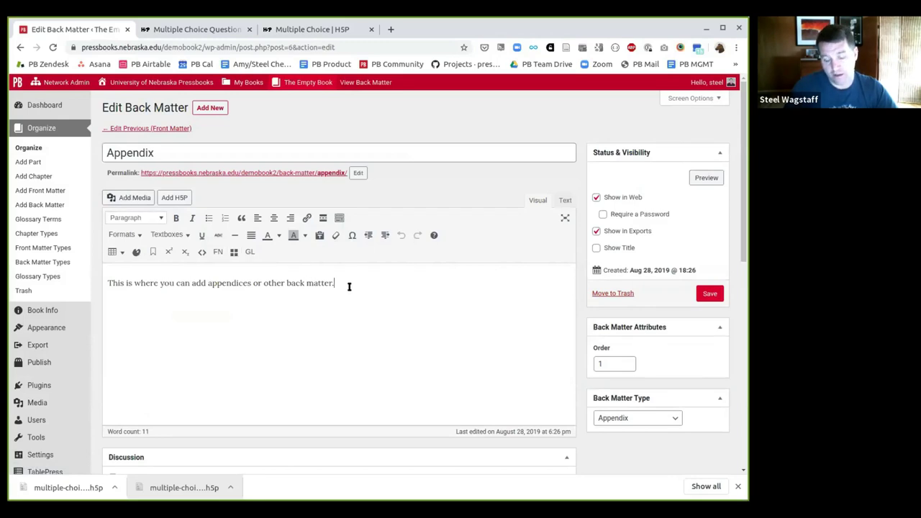
click(162, 198)
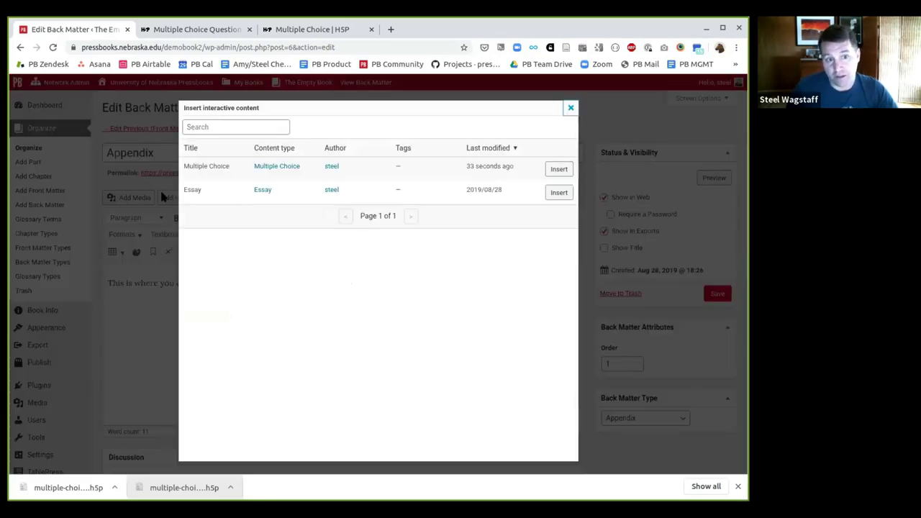
click(558, 169)
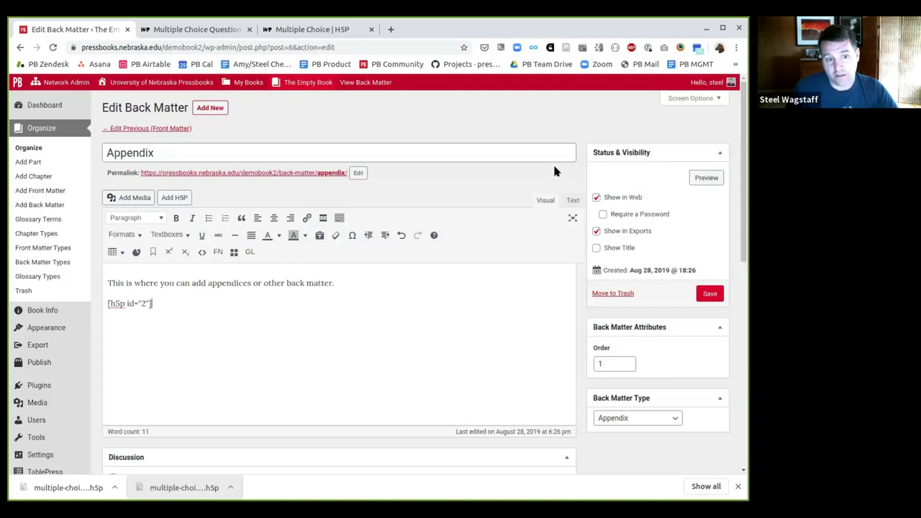
click(706, 179)
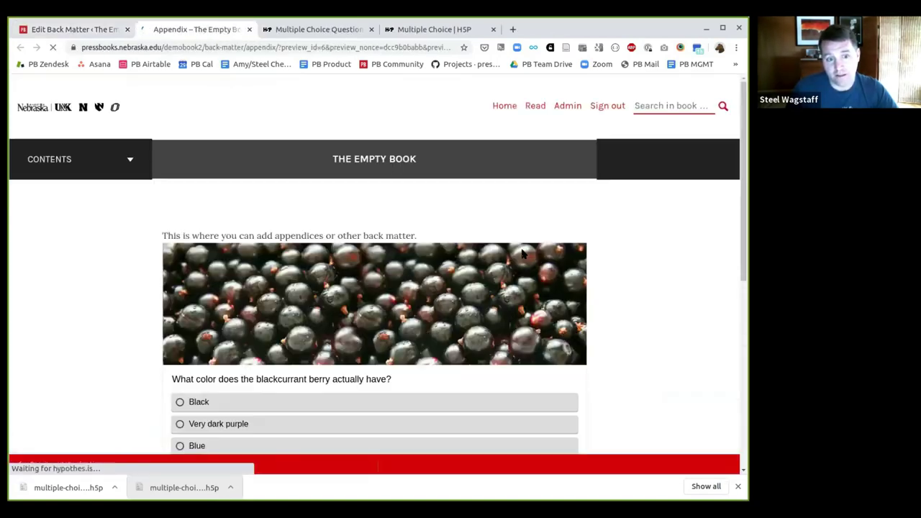
- Try Black, view the solution, retry, then answer Very dark purple for 1/1
scroll(490, 302, down, 1)
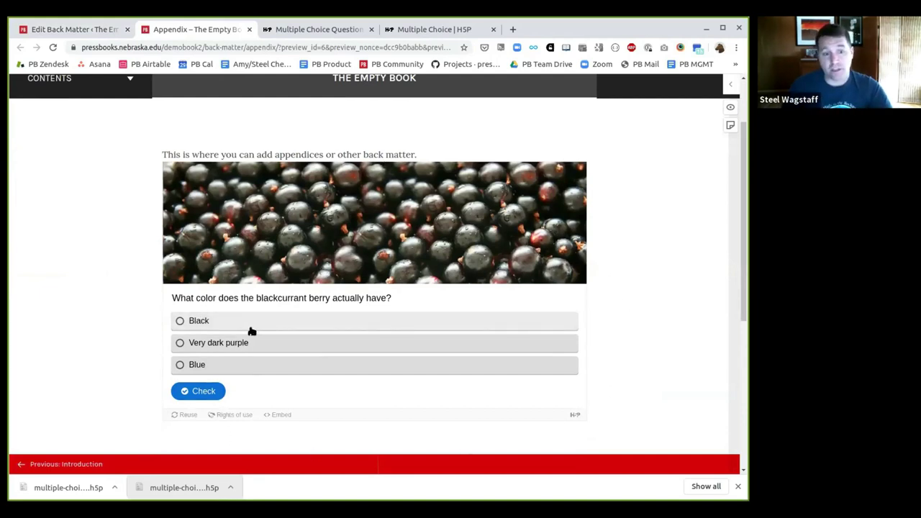
click(247, 328)
click(200, 391)
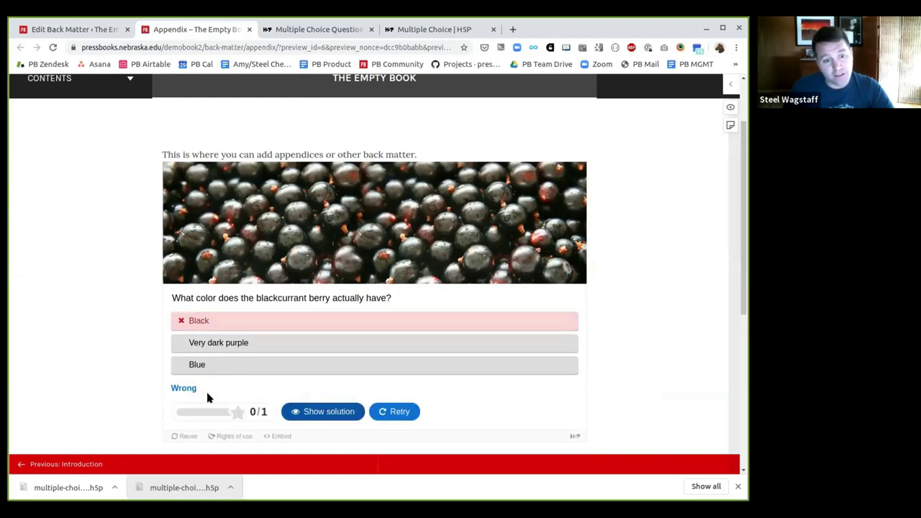
click(329, 413)
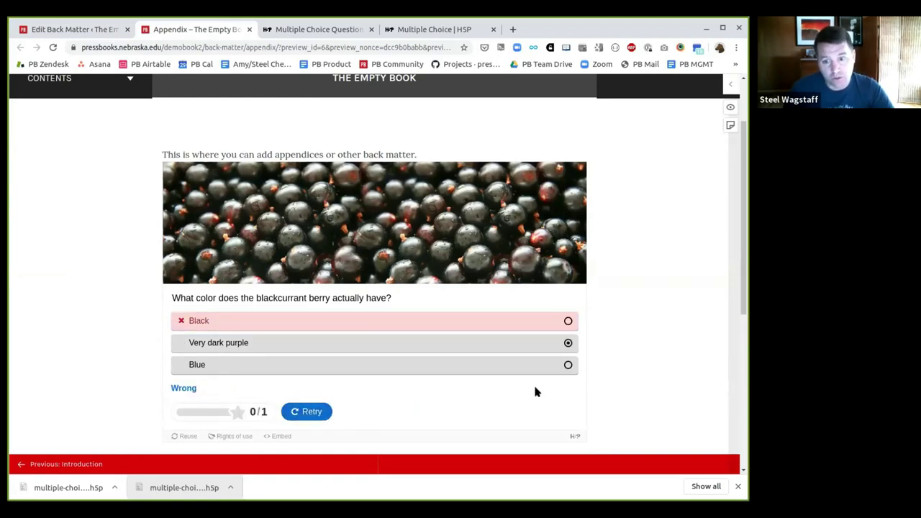
click(317, 411)
click(239, 321)
click(199, 394)
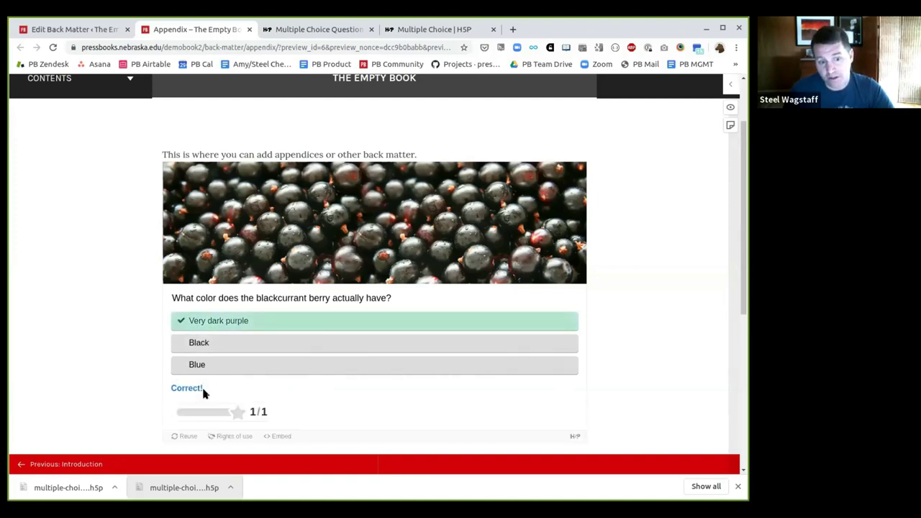
click(252, 47)
key(ctrl+a)
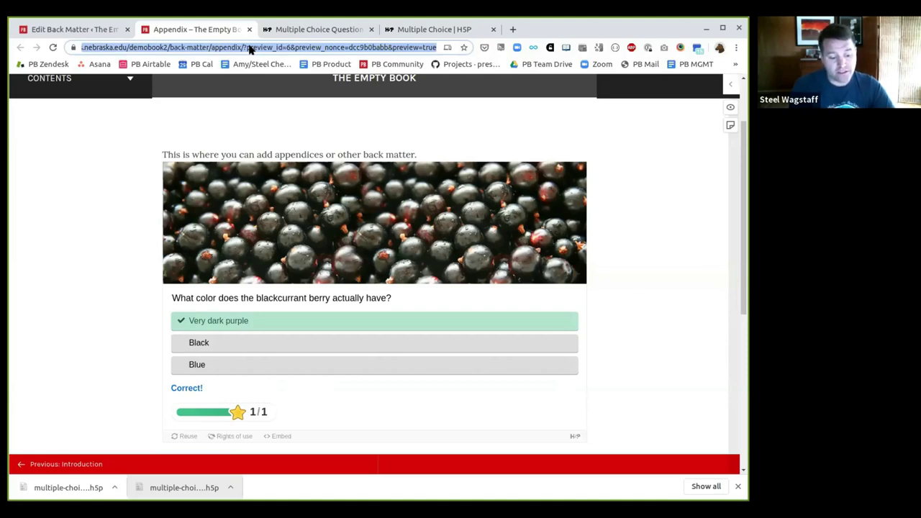
- Open the OER Activity Sourcebook via 'oer source' and go to Conjugation Exercise
text(oer source)
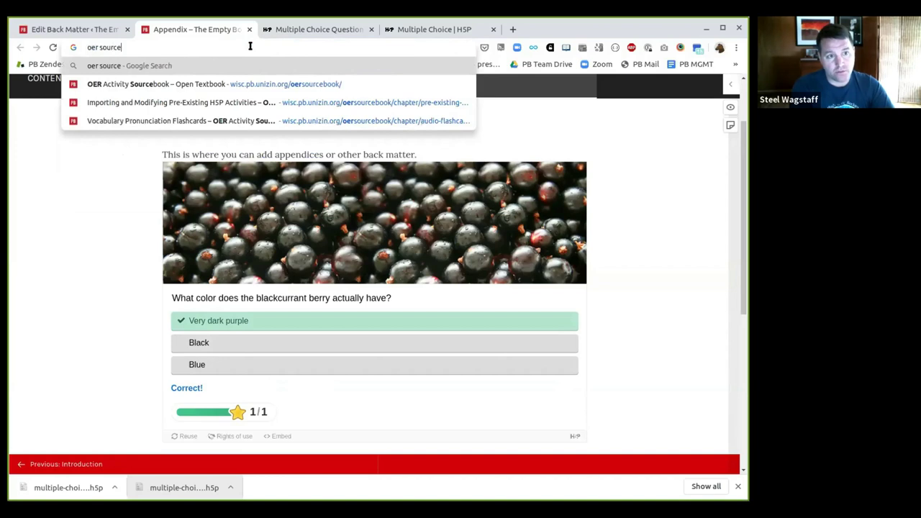
key(Down)
key(Return)
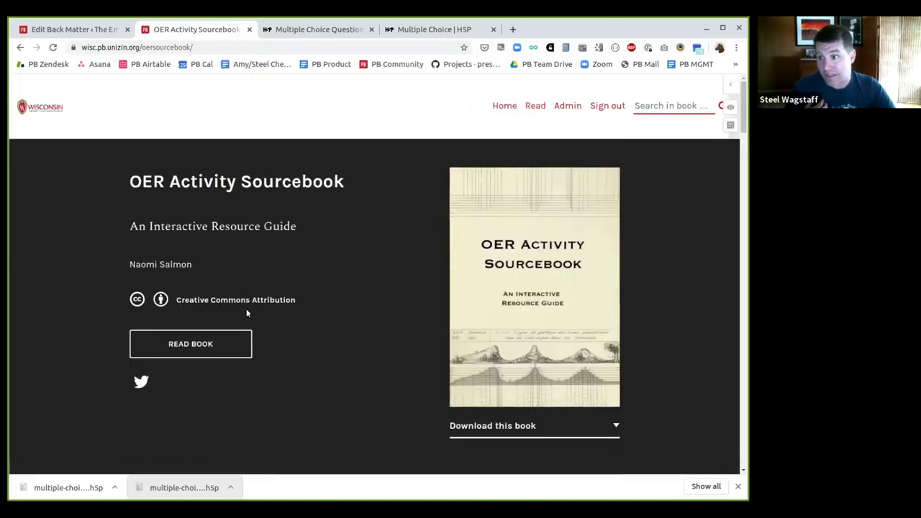
click(253, 48)
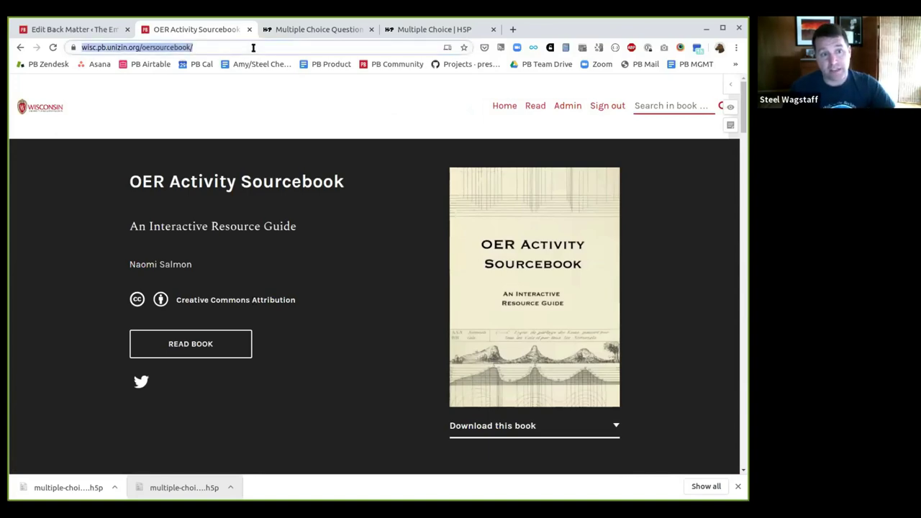
key(alt+Tab)
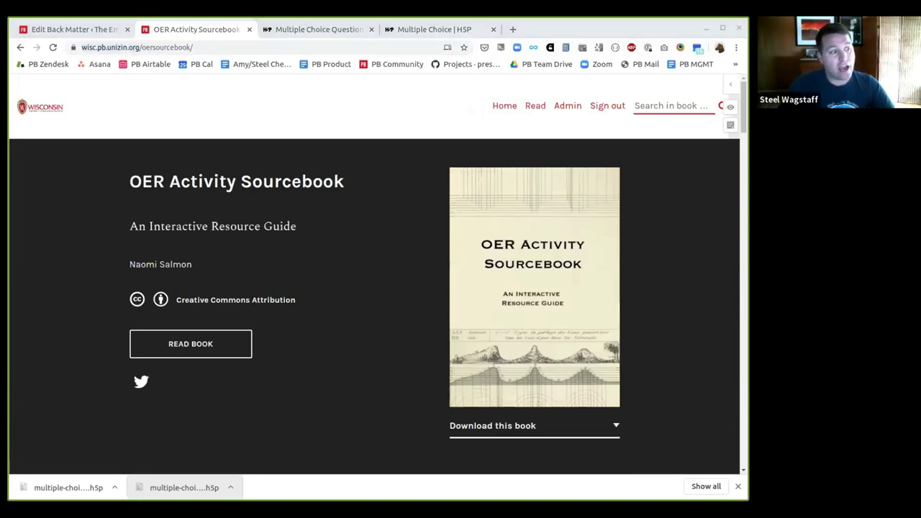
scroll(261, 283, down, 9)
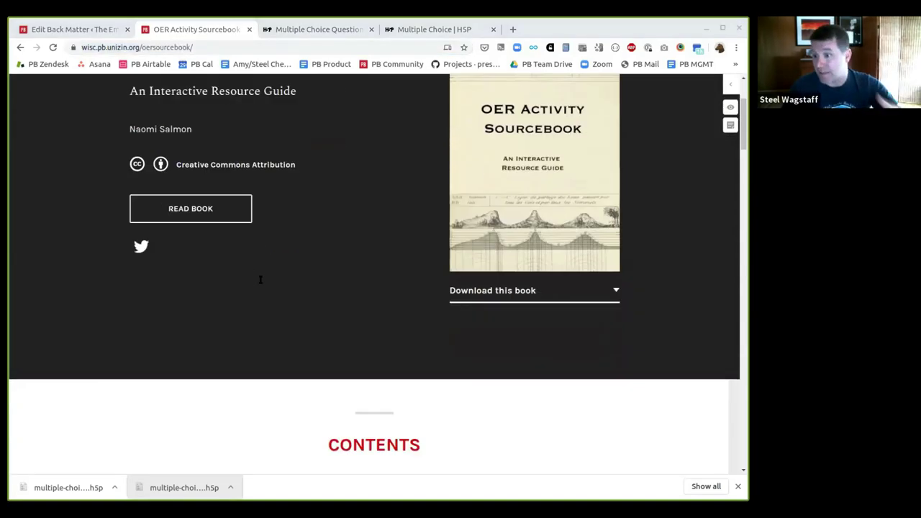
scroll(251, 285, down, 1)
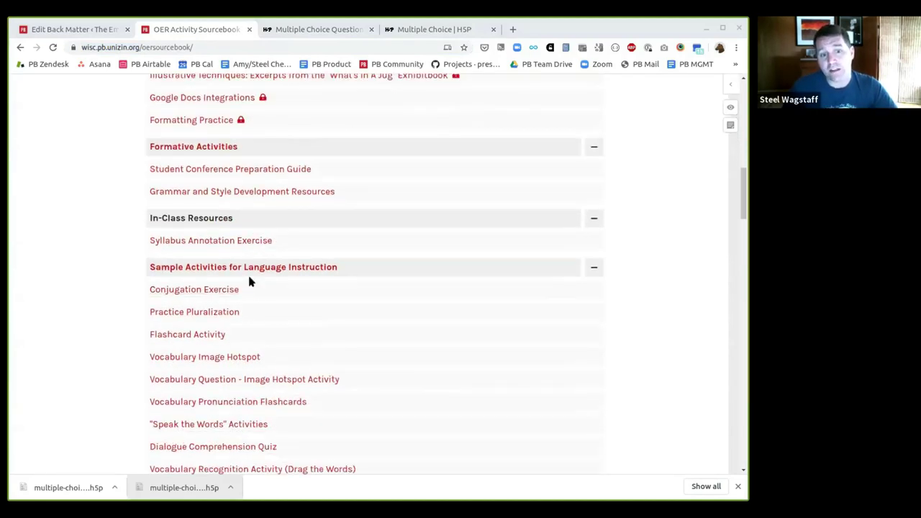
scroll(256, 279, down, 2)
click(206, 209)
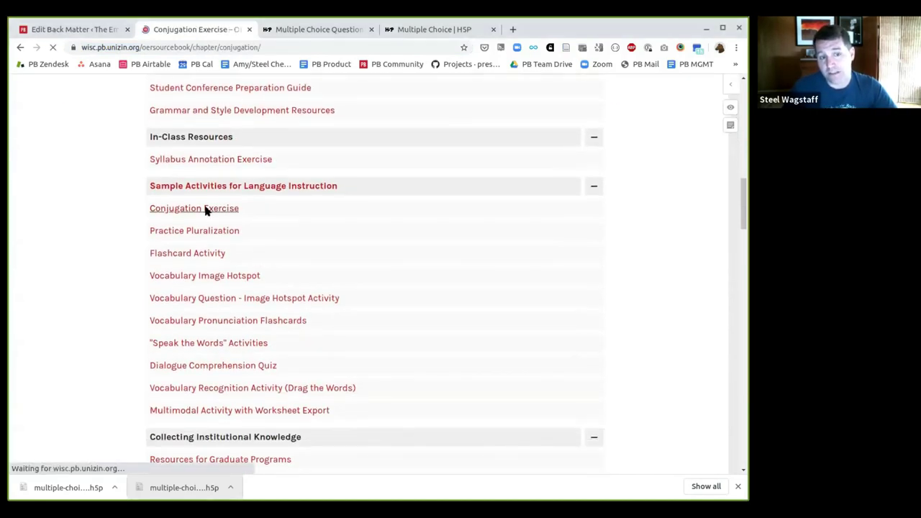
- Mark the SER forms (é, nome, está, aqui, sim, são, casa) and check the score
scroll(199, 277, down, 5)
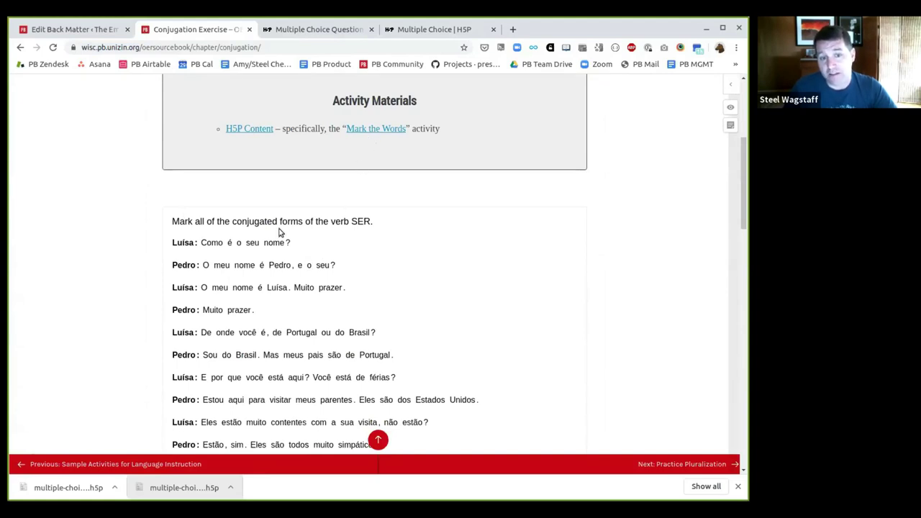
scroll(281, 232, down, 2)
click(230, 161)
click(301, 184)
click(243, 206)
click(259, 207)
click(263, 251)
click(275, 297)
click(236, 318)
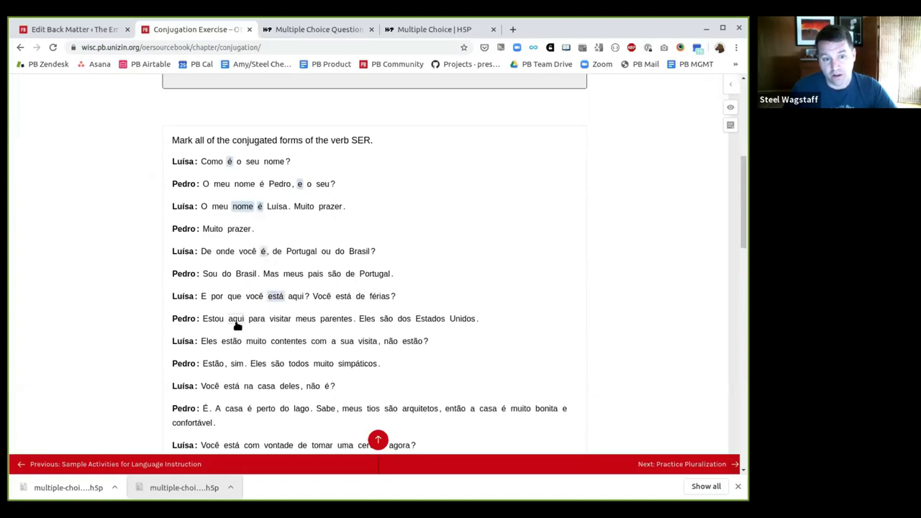
click(237, 364)
click(277, 364)
scroll(295, 366, down, 2)
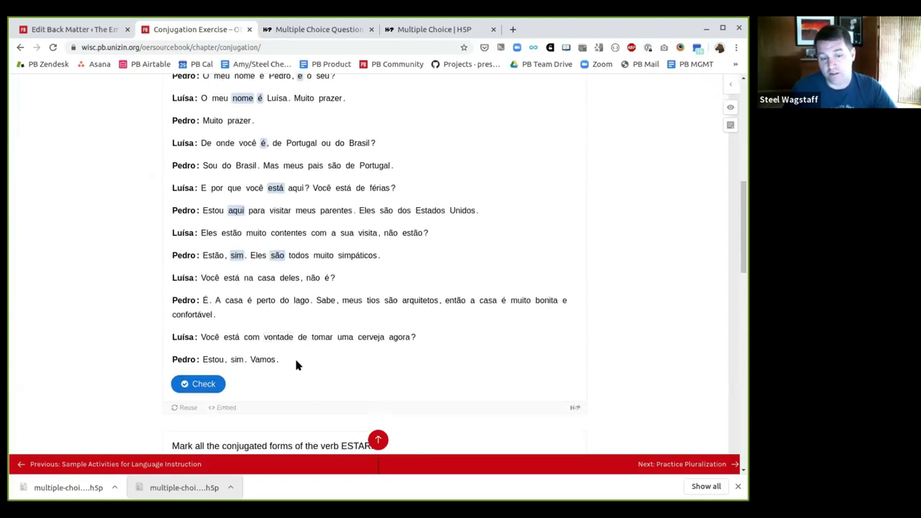
click(233, 301)
click(250, 300)
click(390, 301)
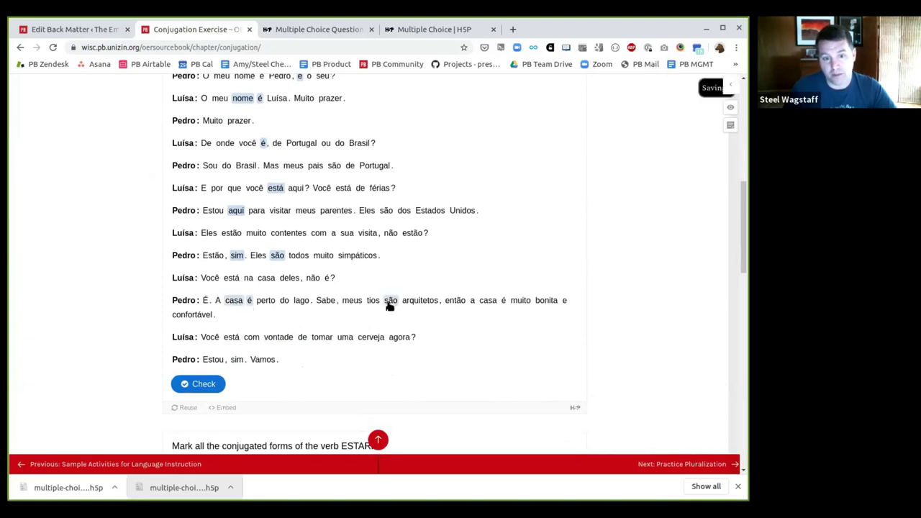
click(198, 383)
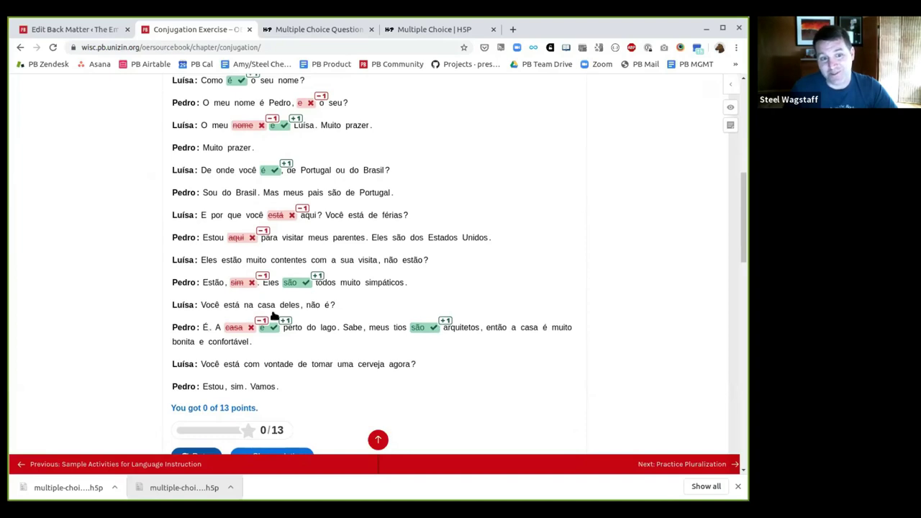
- Reveal the correct SER forms, reset the exercise, and continue to Practice Pluralization
scroll(297, 236, up, 2)
scroll(296, 240, down, 4)
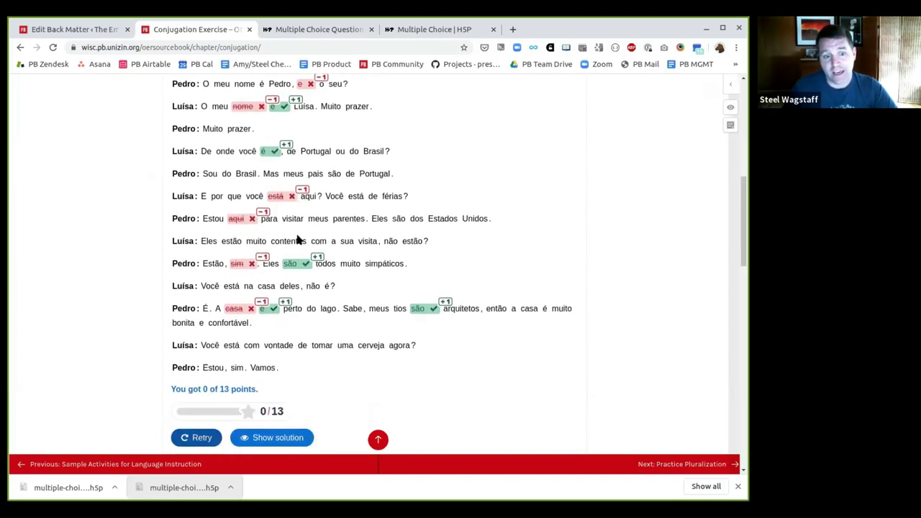
click(269, 349)
scroll(338, 302, up, 2)
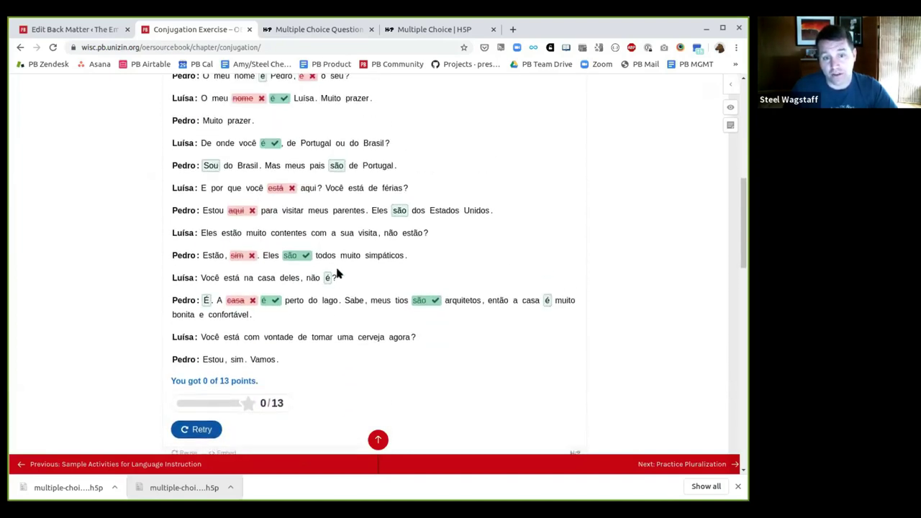
scroll(292, 151, up, 3)
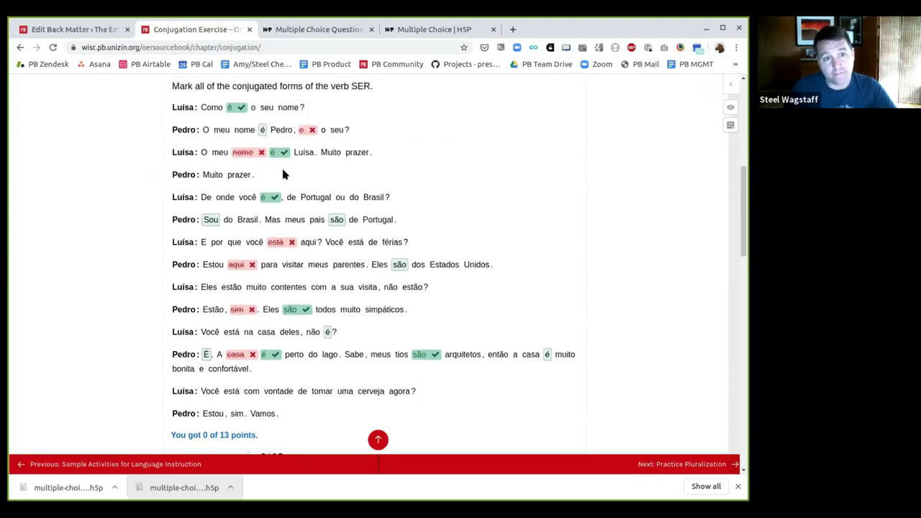
scroll(284, 174, down, 2)
scroll(282, 174, down, 2)
scroll(282, 177, up, 1)
scroll(284, 179, down, 4)
scroll(282, 180, down, 3)
click(196, 130)
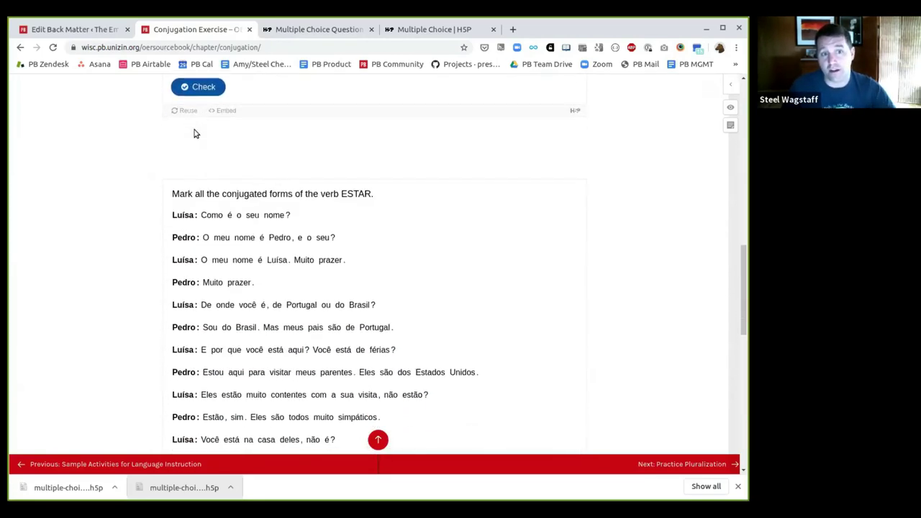
scroll(216, 203, down, 4)
scroll(249, 205, down, 3)
click(600, 460)
- Enter 'sobralis' as the plural of sobrasil, check, view the solution, and retry
scroll(464, 412, down, 7)
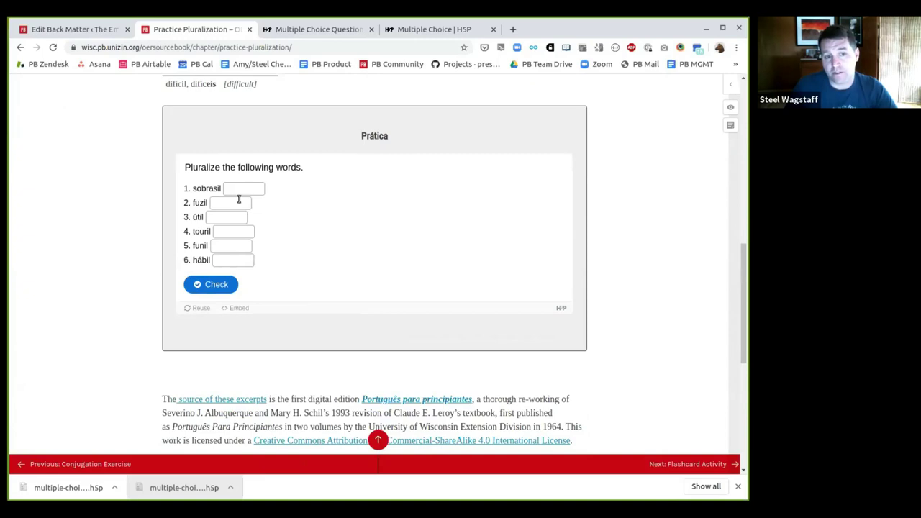
click(255, 191)
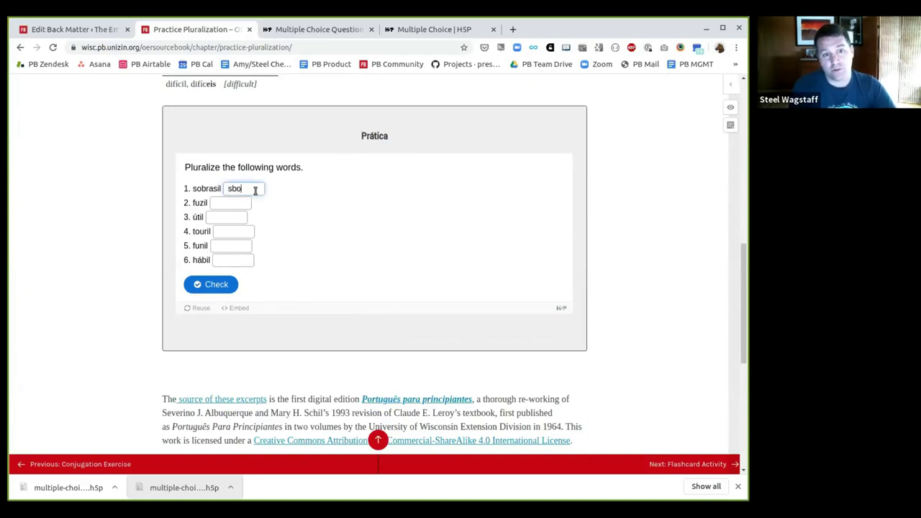
text(sobralis)
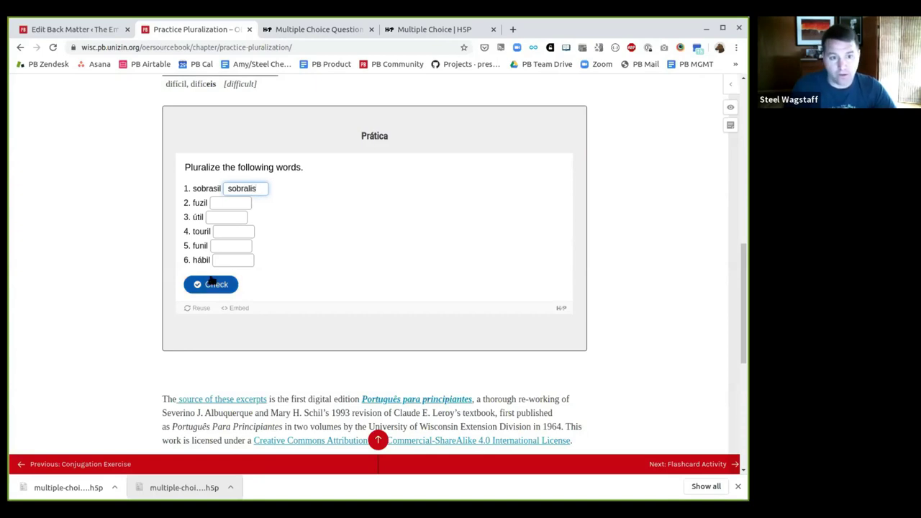
click(214, 284)
click(244, 333)
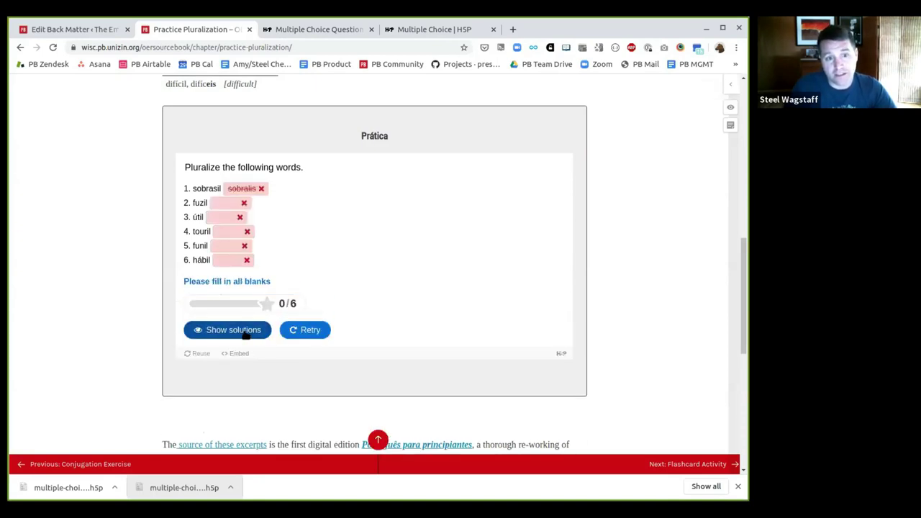
click(310, 330)
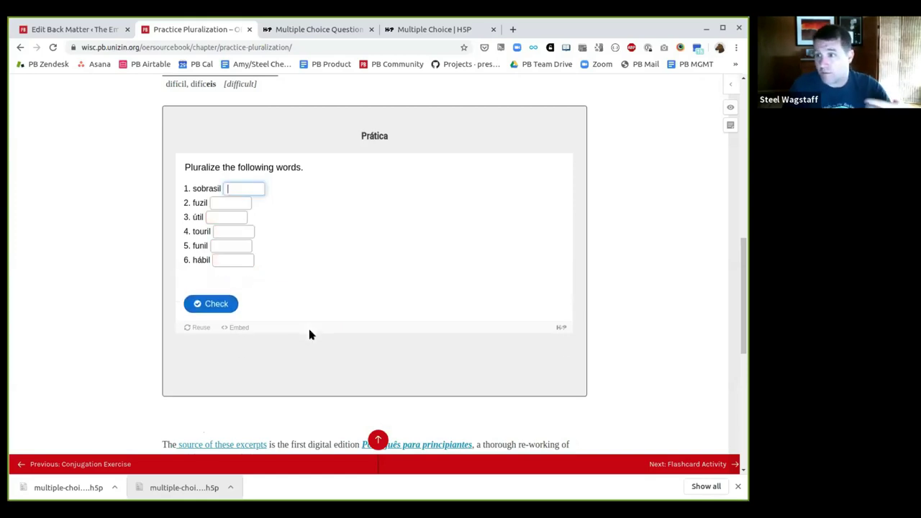
- In the Flashcard Activity, answer 'snail' and 'pink' on the first two cards, checking each
click(658, 464)
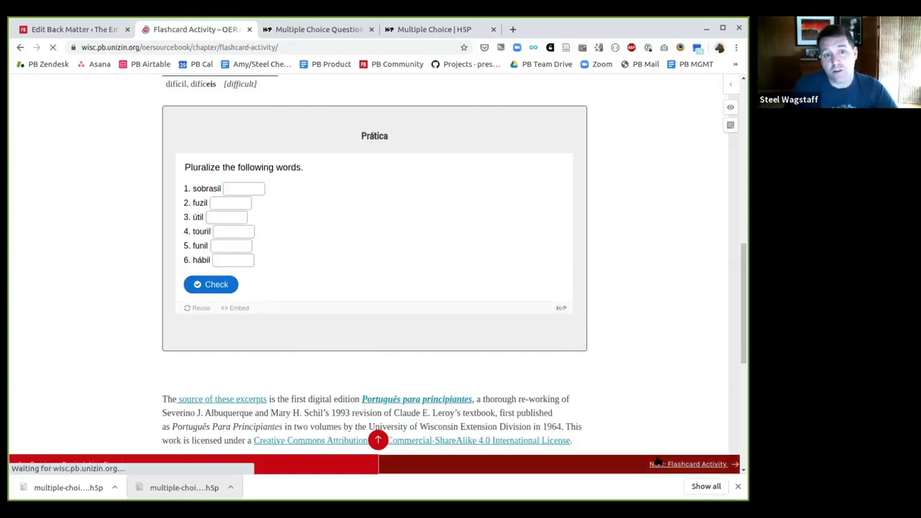
scroll(637, 390, down, 4)
scroll(634, 390, down, 2)
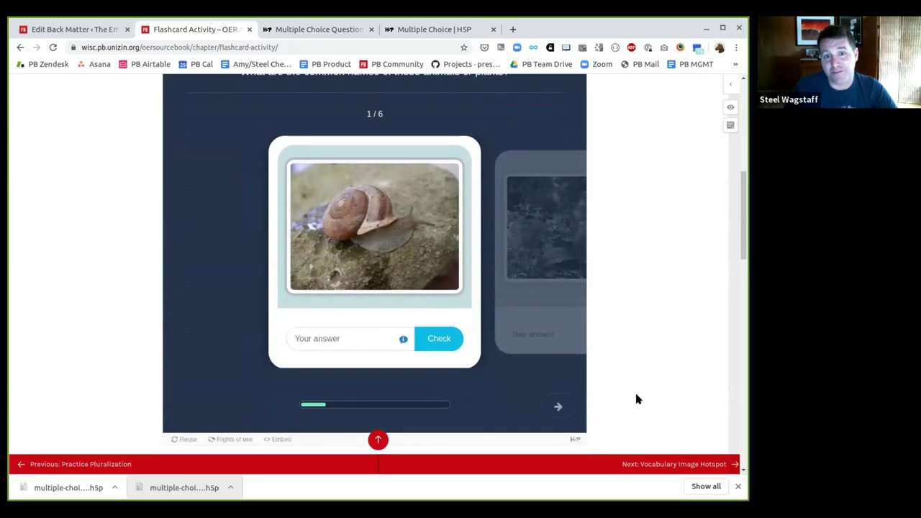
click(337, 336)
text(sn)
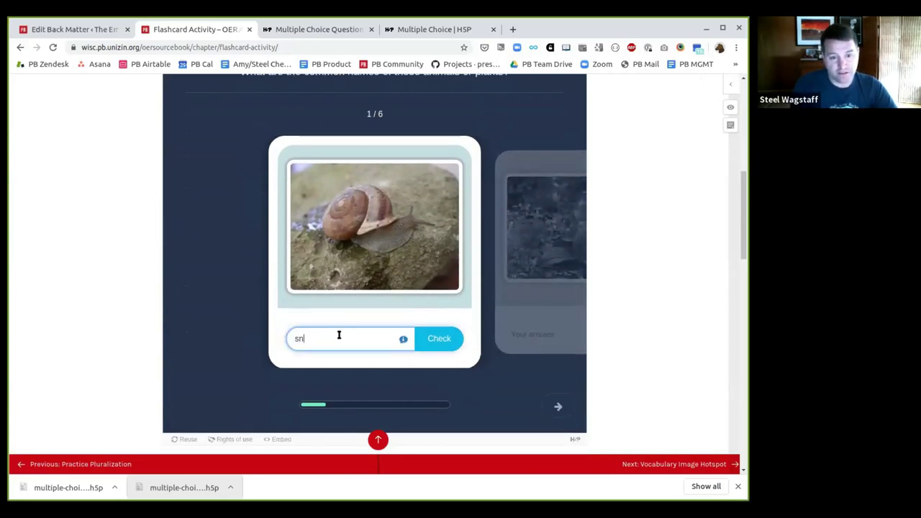
text(ail)
click(439, 341)
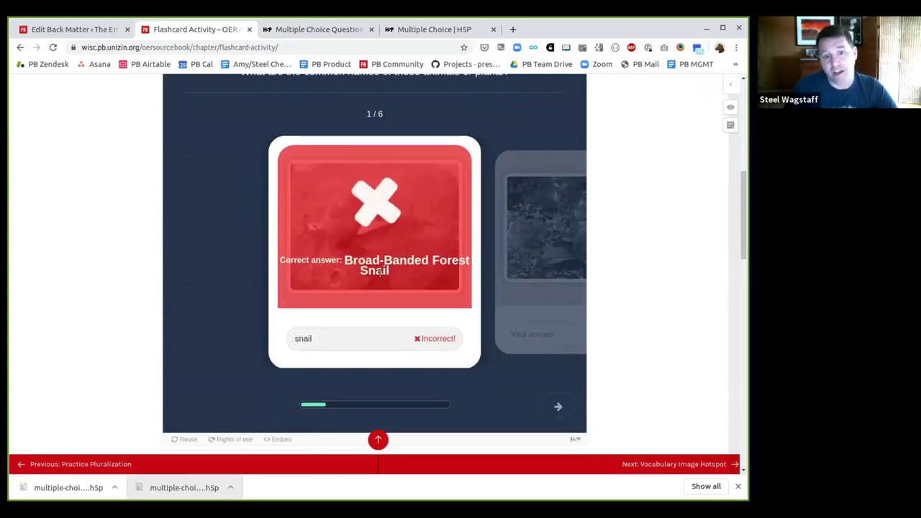
text(pink lady's slipper)
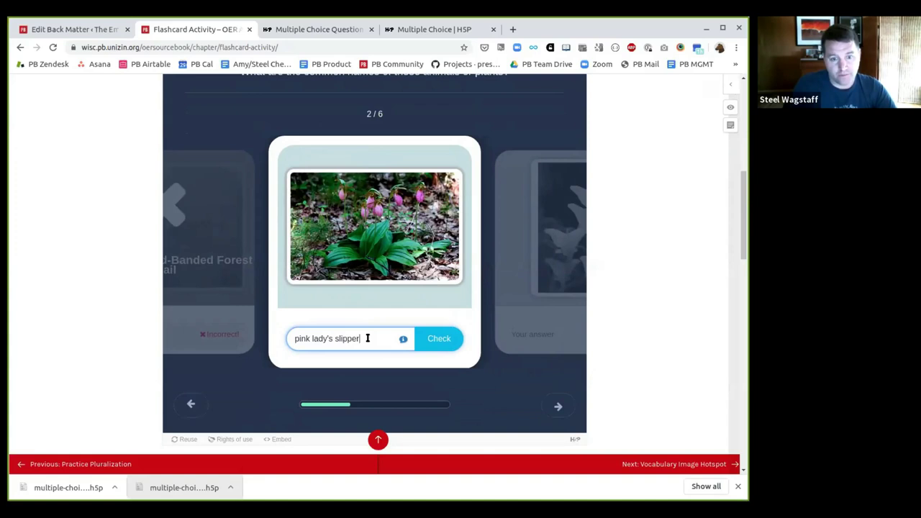
click(437, 338)
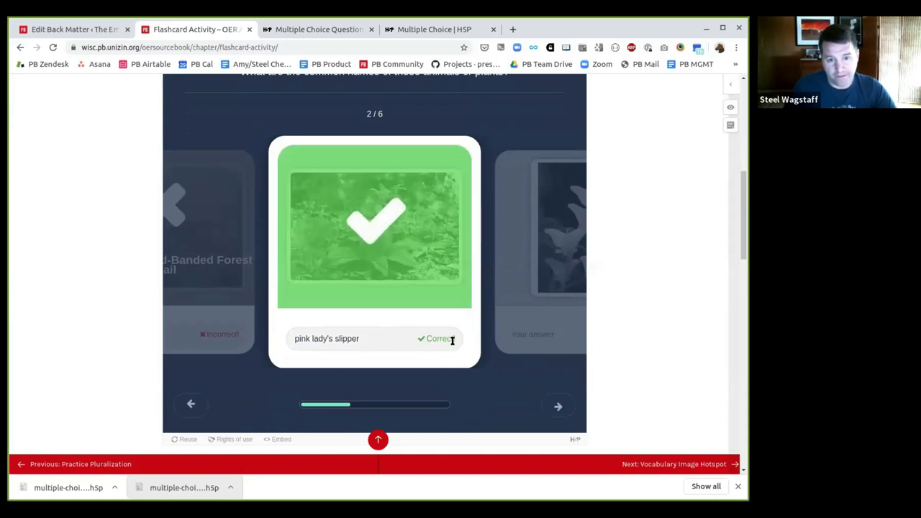